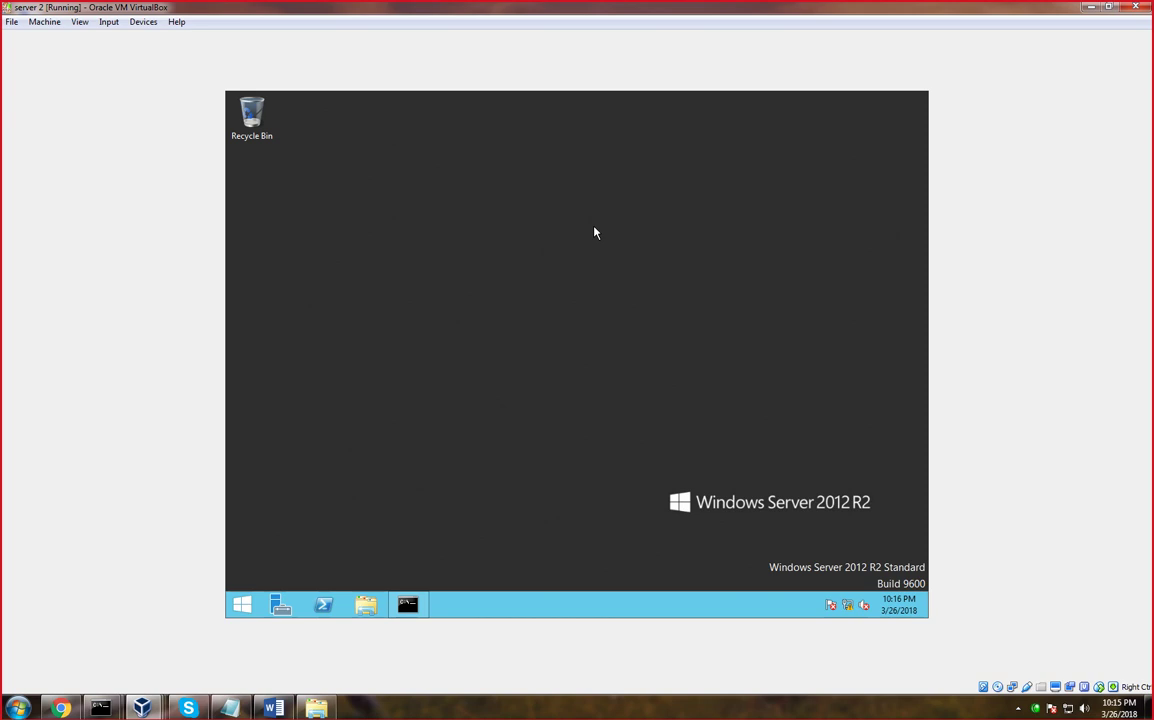
# Launch Server Manager in the VM and start the Remove Roles and Features Wizard from Manage
pyautogui.click(277, 608)
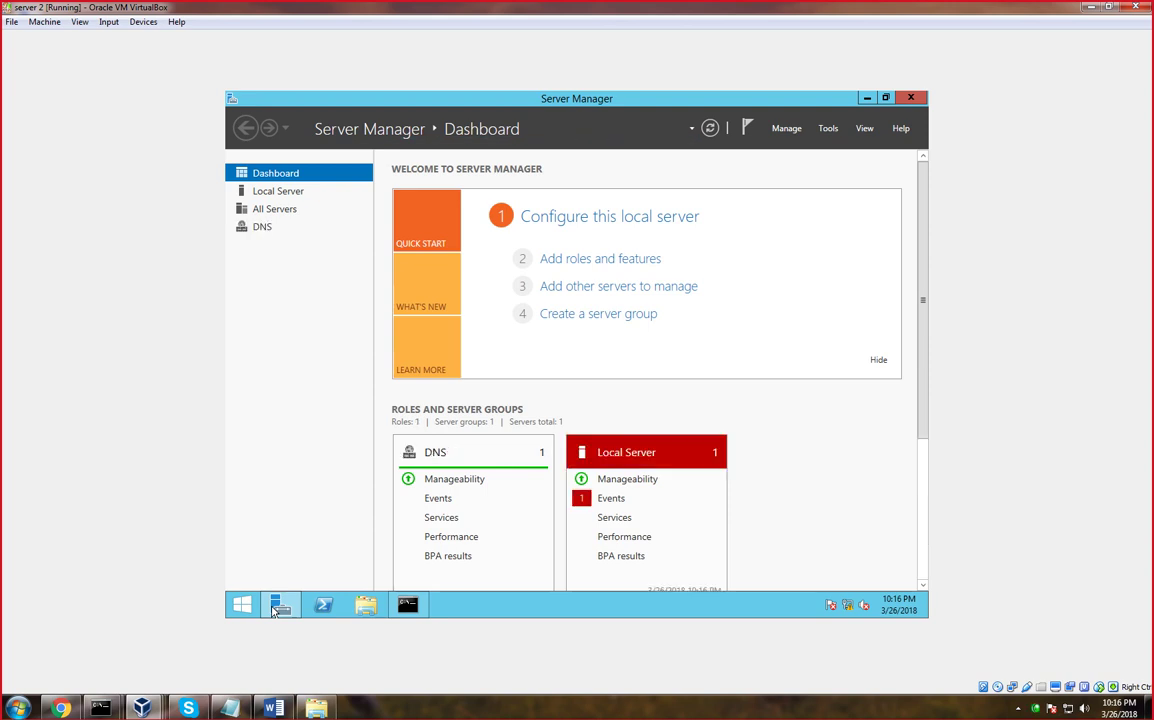
pyautogui.click(787, 130)
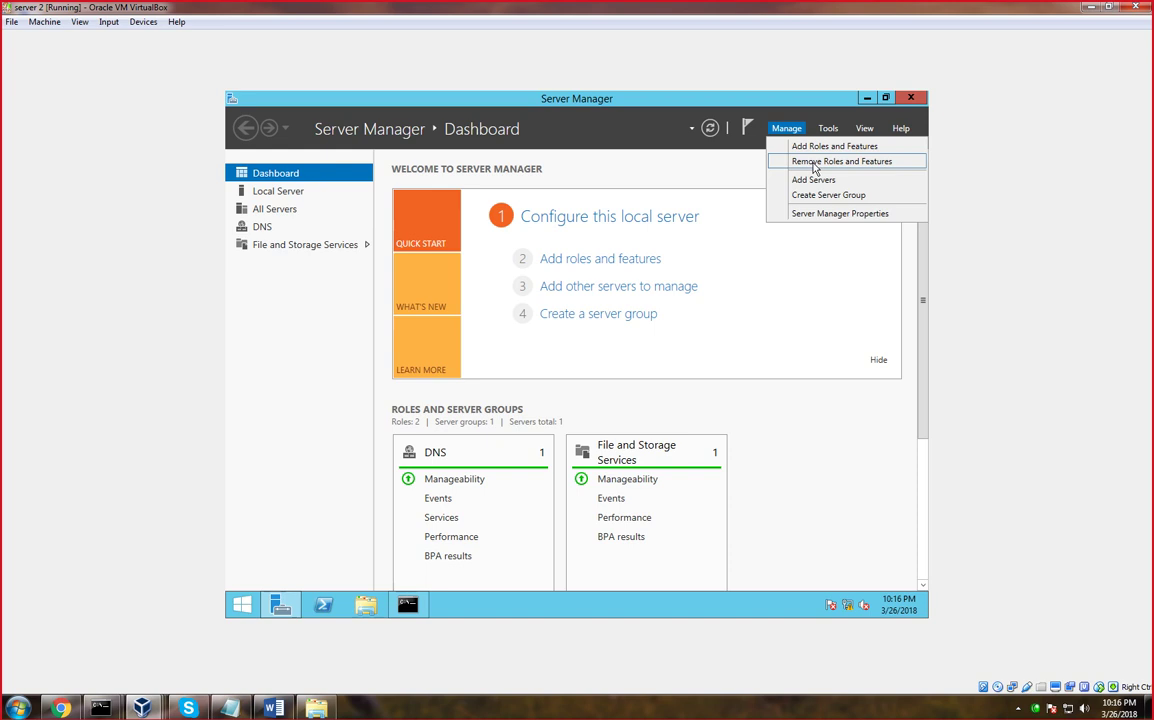
pyautogui.click(815, 162)
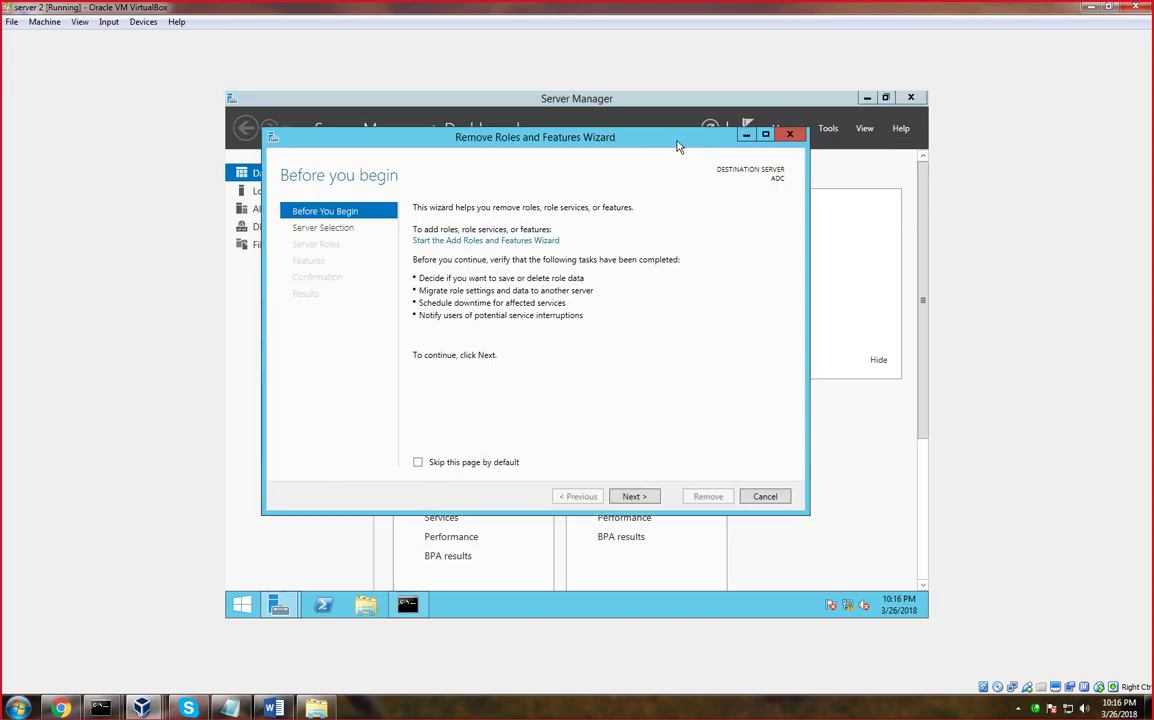
# Move the Remove Roles and Features wizard up and left, then minimize the VirtualBox window
pyautogui.moveTo(676, 147); pyautogui.dragTo(641, 112)
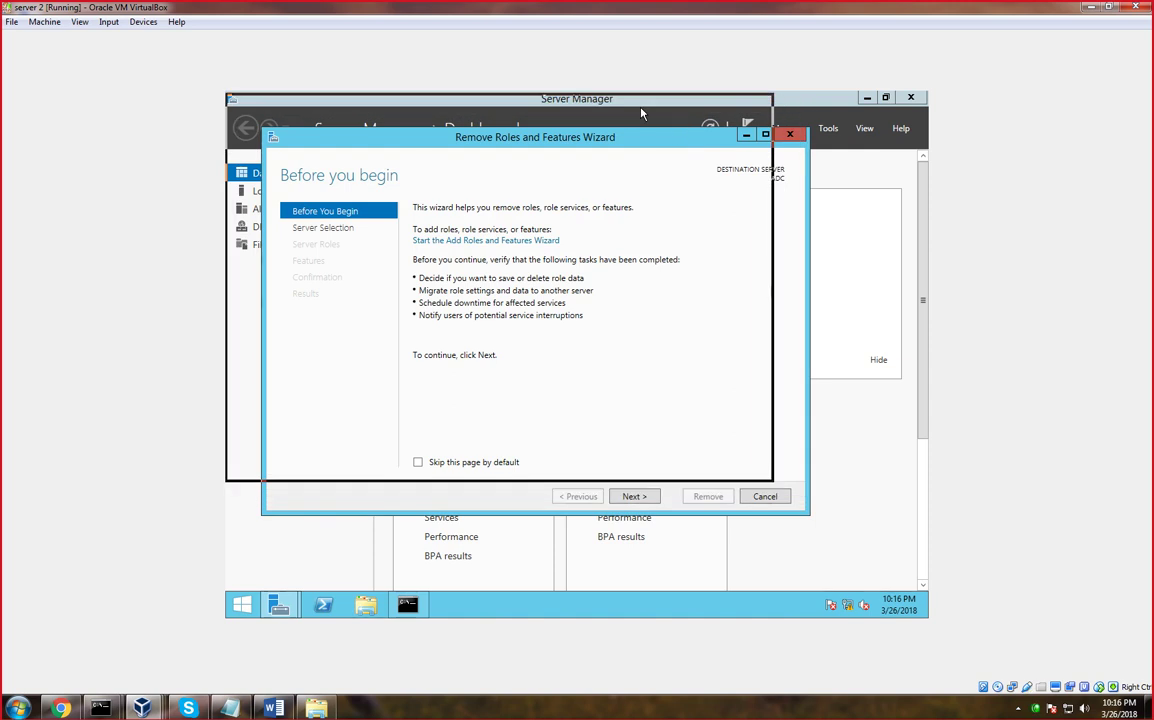
pyautogui.moveTo(641, 112); pyautogui.dragTo(657, 152)
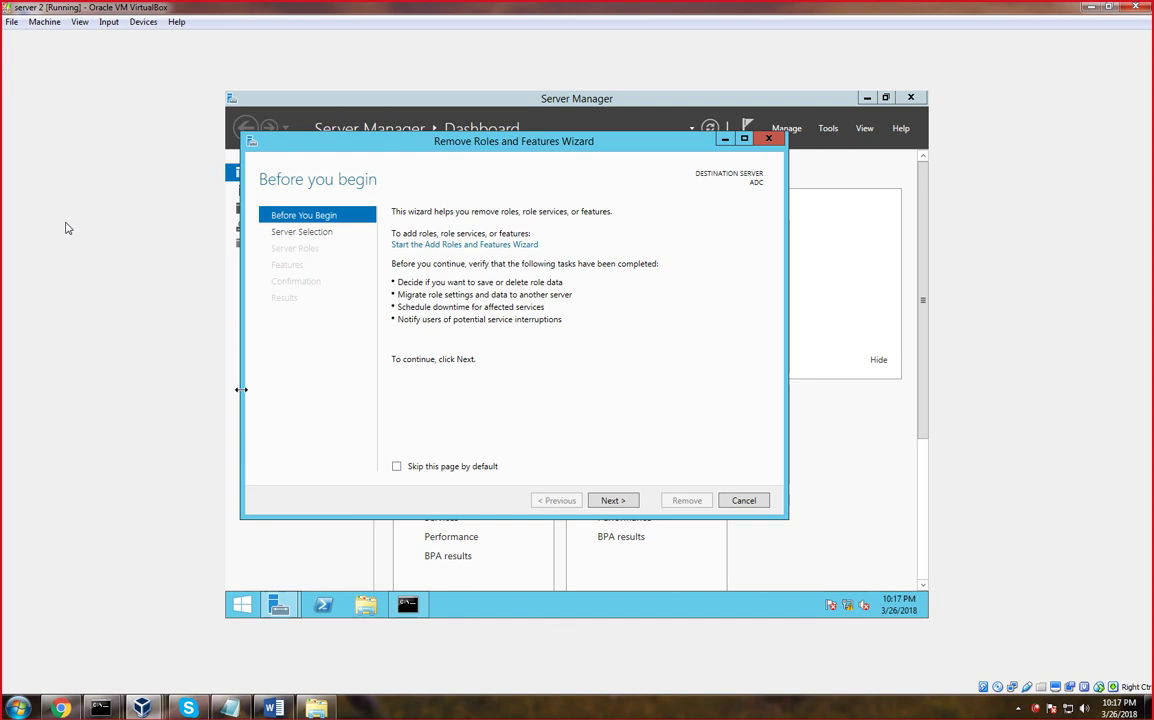
pyautogui.click(1089, 8)
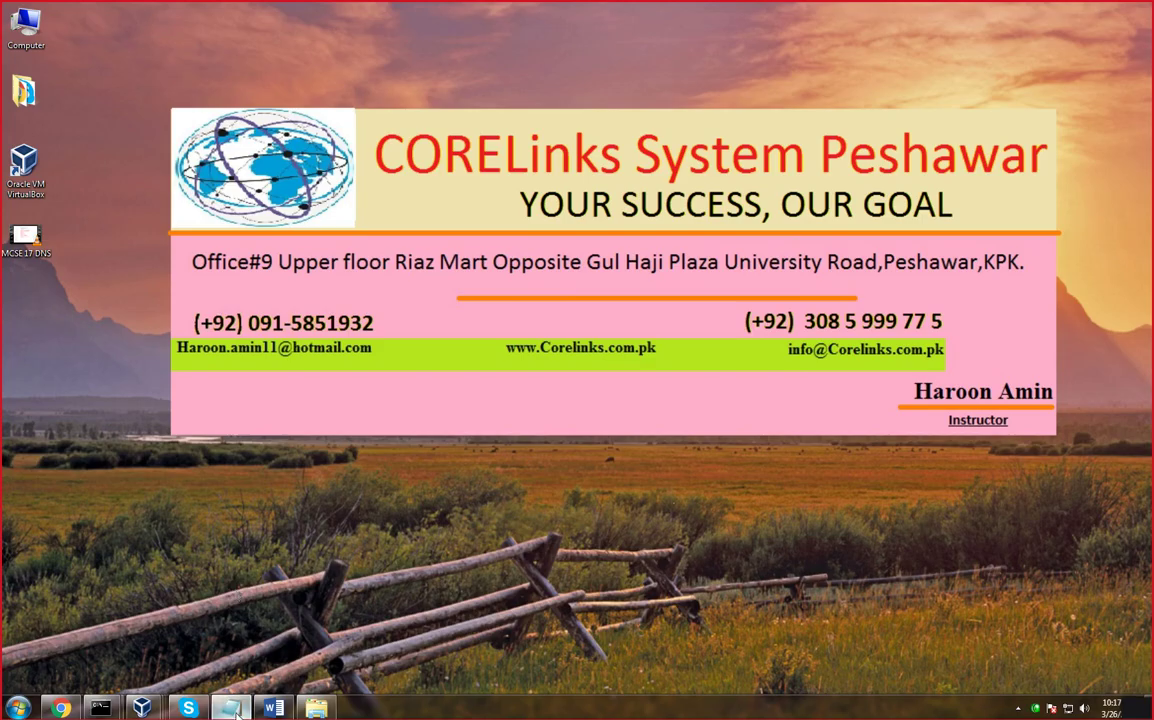
# Over a blank Notepad page, pen-draw the network bar and the first two linked server boxes
pyautogui.click(229, 708)
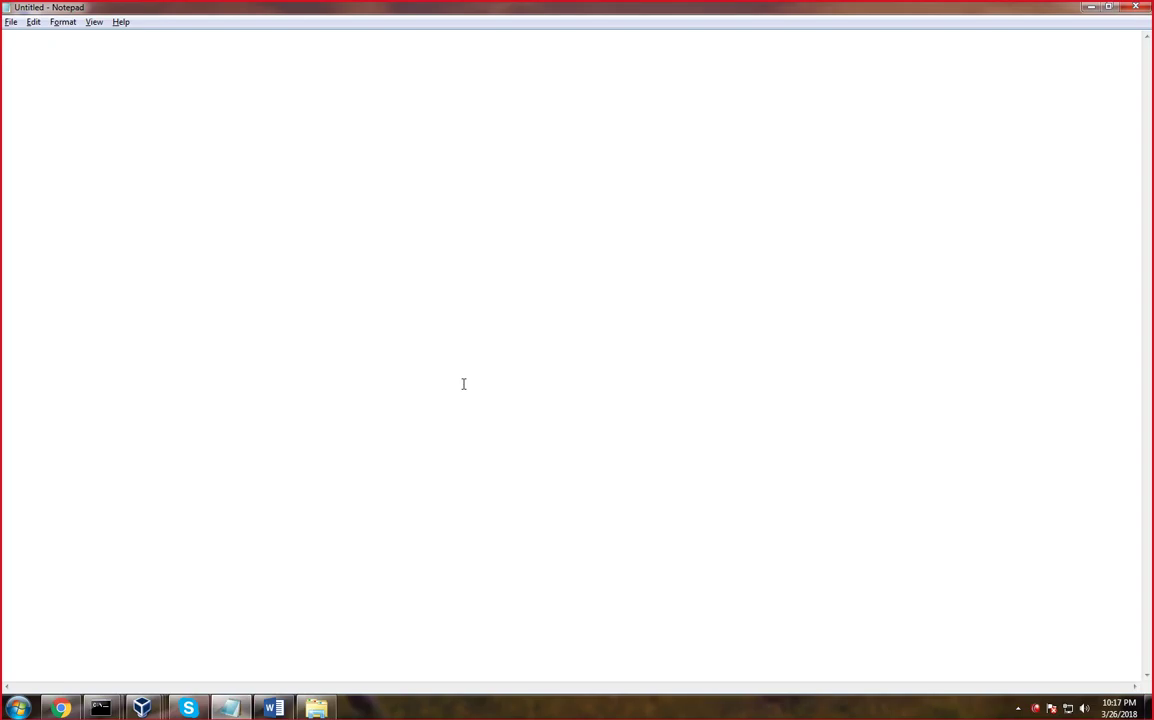
pyautogui.hotkey('ctrl', '2')
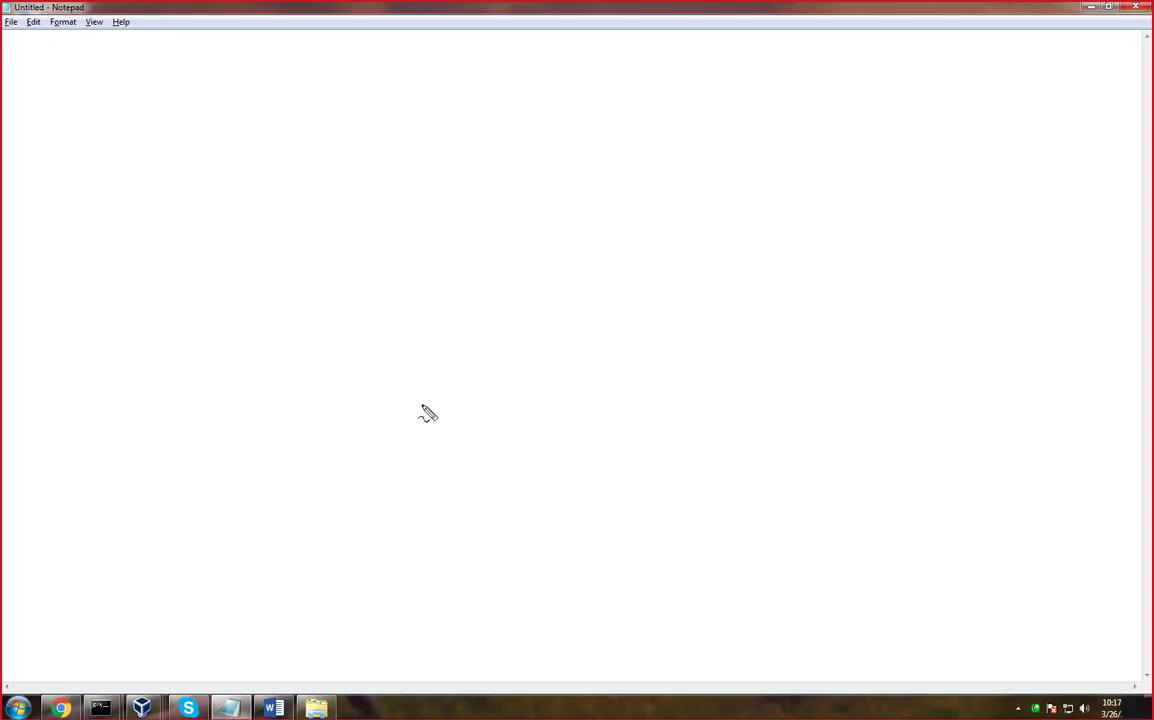
pyautogui.moveTo(500, 171)
pyautogui.mouseDown()
pyautogui.moveTo(438, 170)
pyautogui.moveTo(372, 196)
pyautogui.moveTo(487, 196)
pyautogui.moveTo(573, 176)
pyautogui.moveTo(497, 174)
pyautogui.mouseUp()
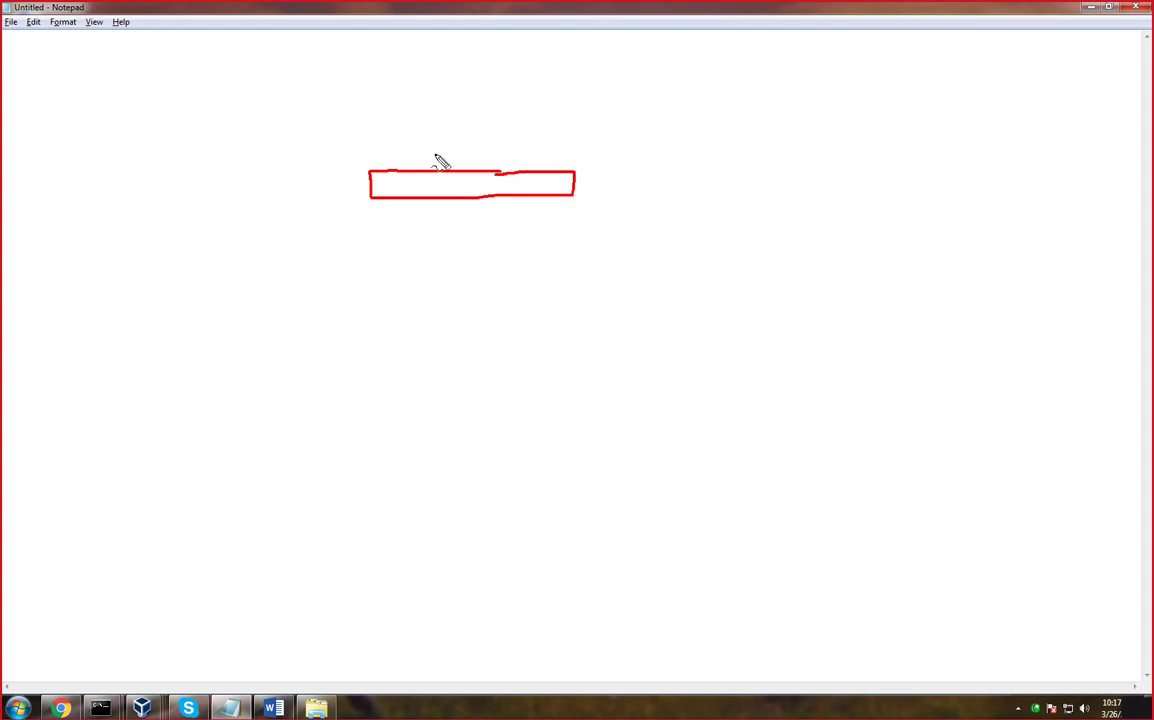
pyautogui.moveTo(398, 167); pyautogui.dragTo(391, 147)
pyautogui.moveTo(358, 67)
pyautogui.mouseDown()
pyautogui.moveTo(356, 110)
pyautogui.moveTo(396, 118)
pyautogui.moveTo(375, 55)
pyautogui.moveTo(345, 56)
pyautogui.moveTo(363, 44)
pyautogui.mouseUp()
pyautogui.moveTo(453, 168); pyautogui.dragTo(451, 97)
pyautogui.moveTo(462, 47)
pyautogui.mouseDown()
pyautogui.moveTo(422, 52)
pyautogui.moveTo(432, 114)
pyautogui.moveTo(462, 50)
pyautogui.moveTo(490, 57)
pyautogui.moveTo(498, 47)
pyautogui.mouseUp()
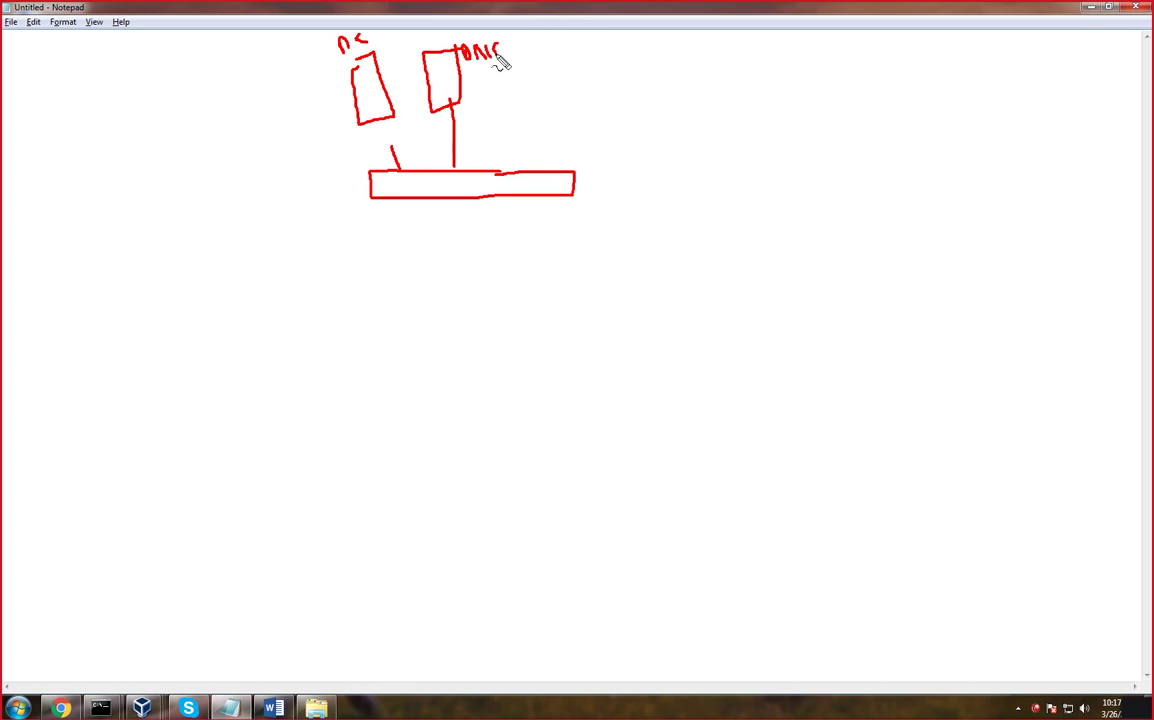
# Add the third and fourth linked server boxes and begin a tall box below the bar
pyautogui.moveTo(559, 170)
pyautogui.mouseDown()
pyautogui.moveTo(559, 46)
pyautogui.moveTo(567, 116)
pyautogui.moveTo(583, 53)
pyautogui.moveTo(571, 40)
pyautogui.moveTo(654, 60)
pyautogui.mouseUp()
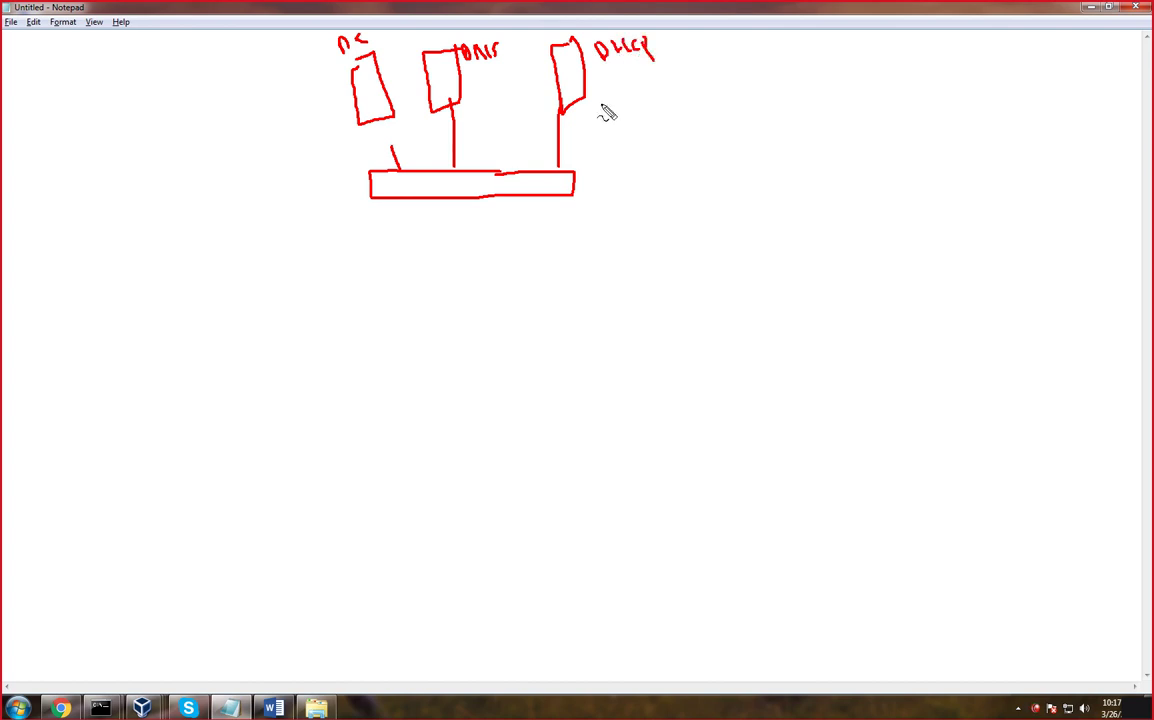
pyautogui.moveTo(597, 172); pyautogui.dragTo(688, 122)
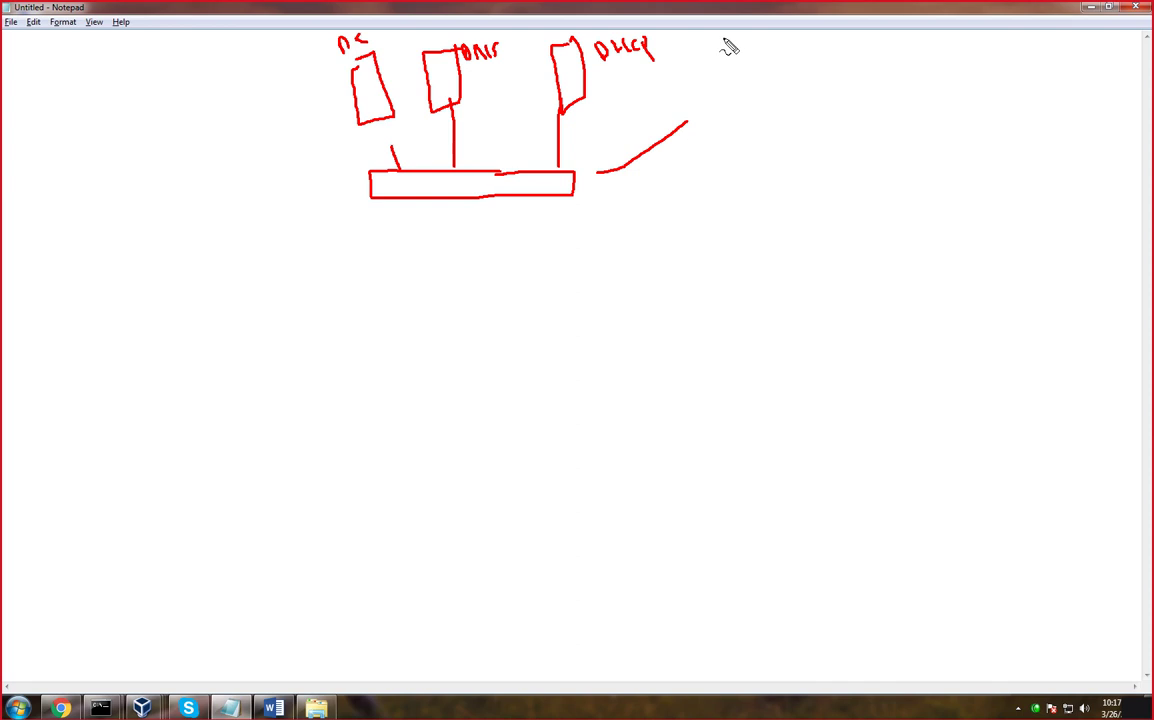
pyautogui.moveTo(724, 40)
pyautogui.mouseDown()
pyautogui.moveTo(714, 103)
pyautogui.moveTo(738, 77)
pyautogui.moveTo(737, 41)
pyautogui.moveTo(755, 57)
pyautogui.moveTo(783, 58)
pyautogui.moveTo(773, 39)
pyautogui.moveTo(806, 46)
pyautogui.mouseUp()
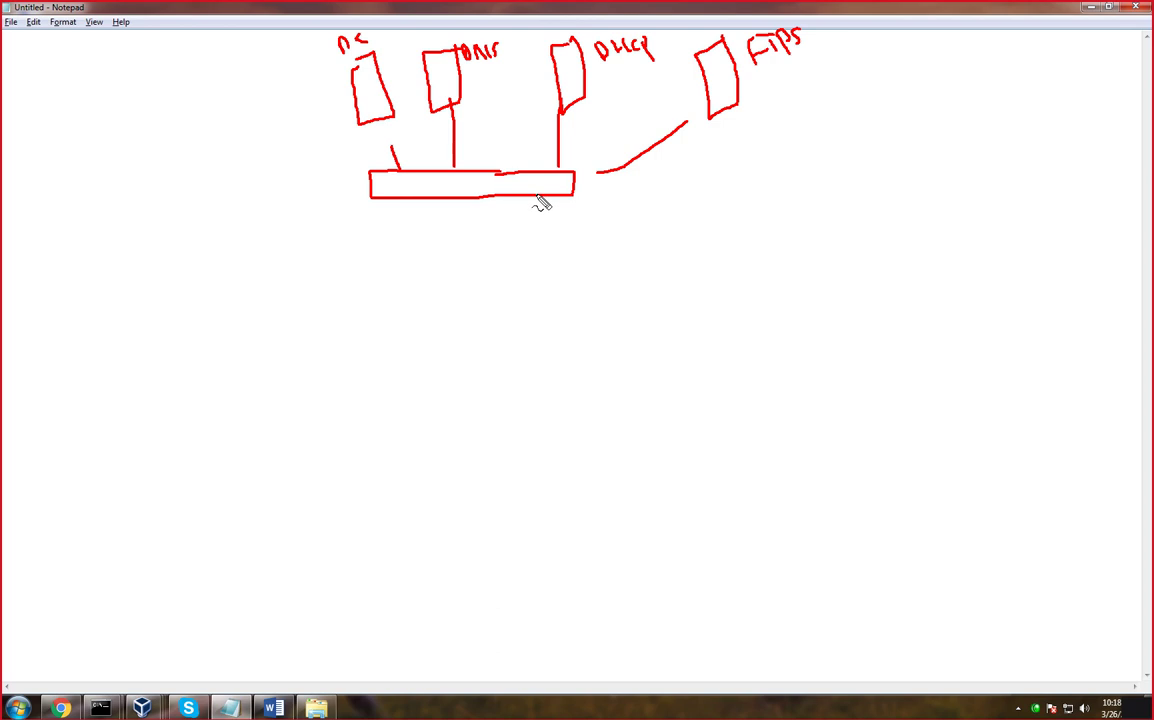
pyautogui.moveTo(533, 234)
pyautogui.mouseDown()
pyautogui.moveTo(495, 242)
pyautogui.moveTo(462, 402)
pyautogui.moveTo(466, 443)
pyautogui.moveTo(556, 432)
pyautogui.moveTo(555, 279)
pyautogui.moveTo(517, 236)
pyautogui.moveTo(530, 300)
pyautogui.moveTo(612, 296)
pyautogui.mouseUp()
# Draw a second tall box, a short link up from the bar, and a labelled small box
pyautogui.moveTo(612, 234); pyautogui.dragTo(640, 405)
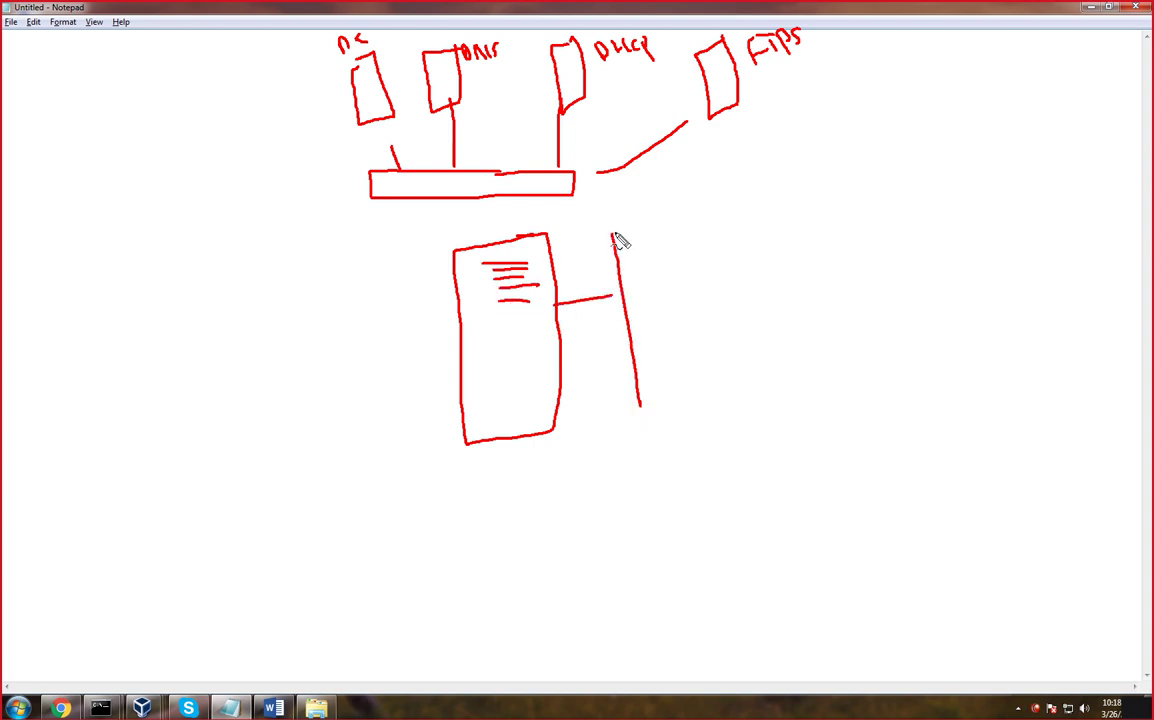
pyautogui.moveTo(614, 233)
pyautogui.mouseDown()
pyautogui.moveTo(690, 352)
pyautogui.moveTo(665, 446)
pyautogui.moveTo(636, 412)
pyautogui.mouseUp()
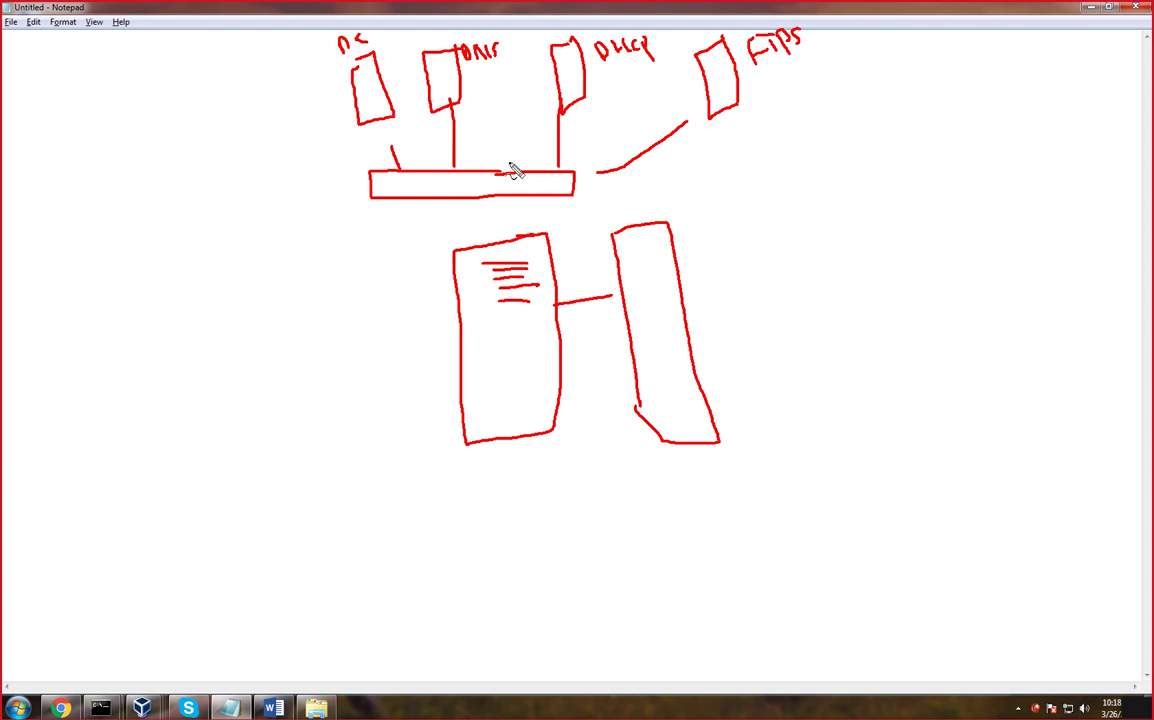
pyautogui.moveTo(508, 172)
pyautogui.mouseDown()
pyautogui.moveTo(495, 95)
pyautogui.moveTo(527, 112)
pyautogui.moveTo(497, 149)
pyautogui.moveTo(532, 140)
pyautogui.mouseUp()
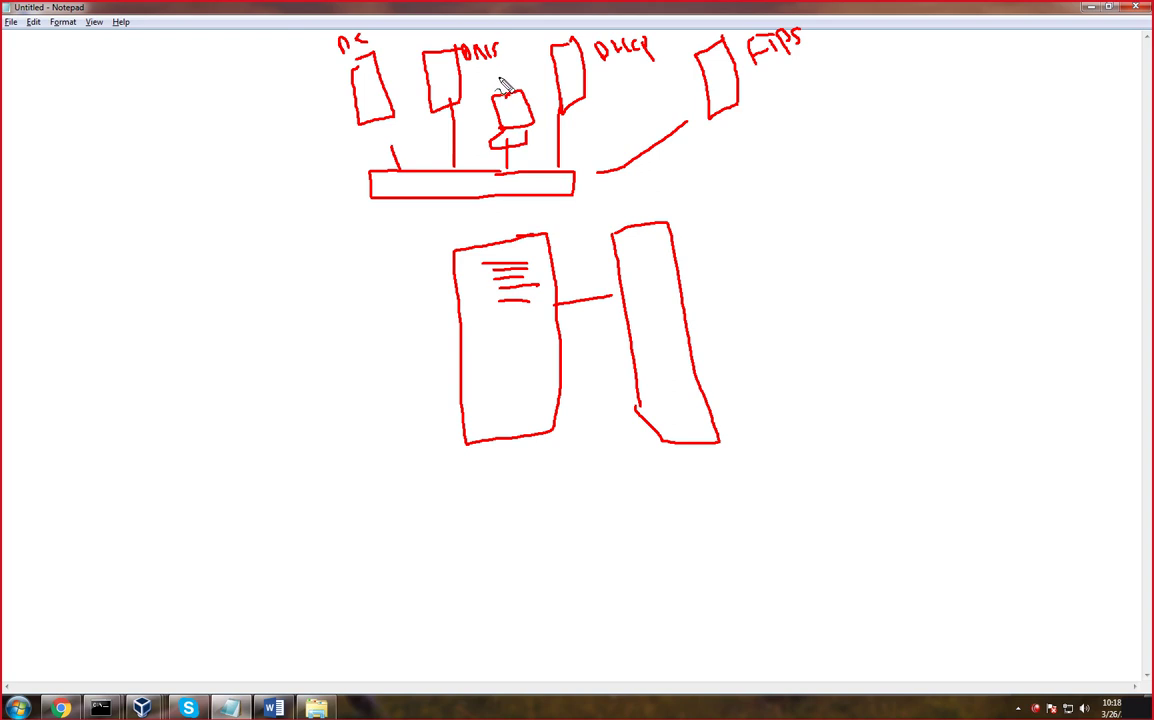
pyautogui.moveTo(499, 72)
pyautogui.mouseDown()
pyautogui.moveTo(513, 79)
pyautogui.moveTo(525, 64)
pyautogui.mouseUp()
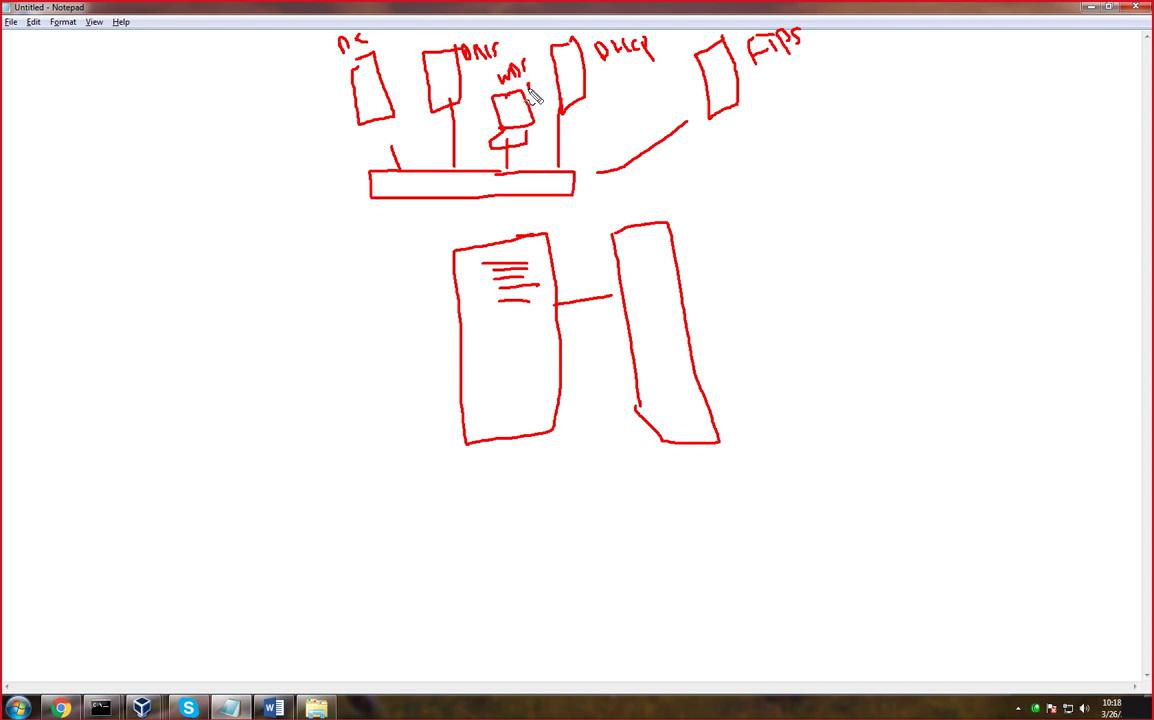
pyautogui.moveTo(538, 93)
pyautogui.mouseDown()
pyautogui.moveTo(533, 76)
pyautogui.moveTo(541, 82)
pyautogui.mouseUp()
# Annotate the servers with 1001 and 50, add a circle and note, then clear the sketch
pyautogui.moveTo(753, 70)
pyautogui.mouseDown()
pyautogui.moveTo(805, 62)
pyautogui.moveTo(777, 92)
pyautogui.mouseUp()
pyautogui.moveTo(803, 83)
pyautogui.mouseDown()
pyautogui.moveTo(822, 83)
pyautogui.moveTo(825, 66)
pyautogui.moveTo(824, 77)
pyautogui.mouseUp()
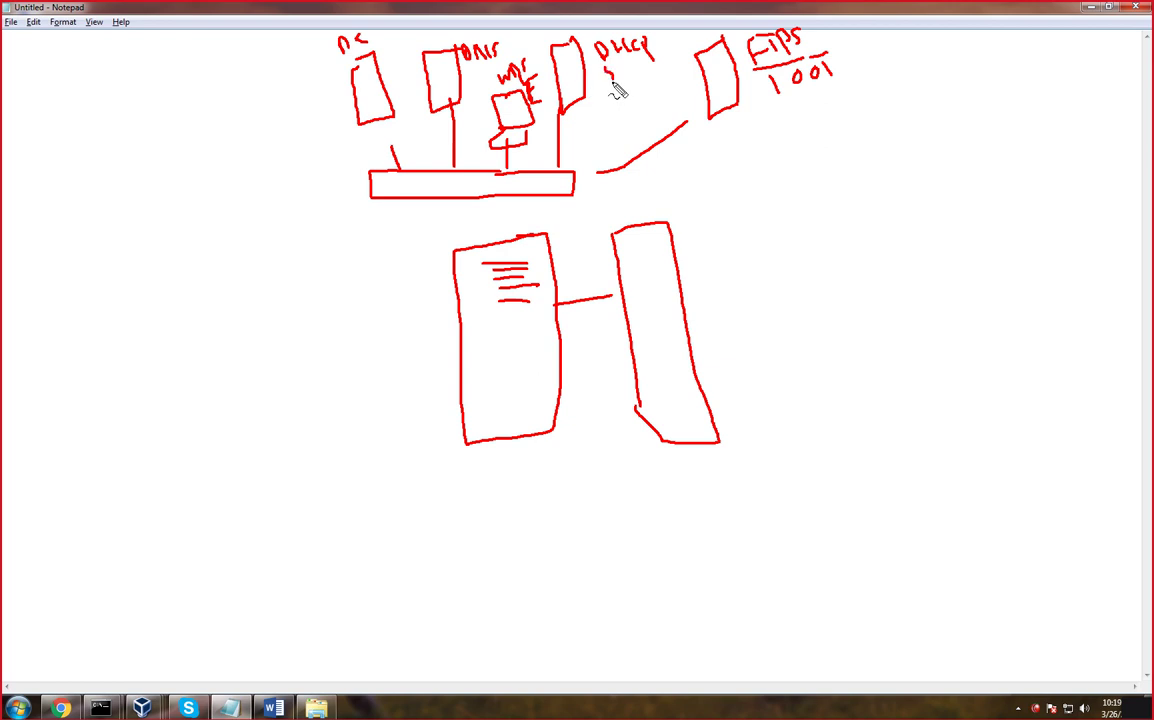
pyautogui.moveTo(606, 62)
pyautogui.mouseDown()
pyautogui.moveTo(609, 77)
pyautogui.moveTo(625, 64)
pyautogui.mouseUp()
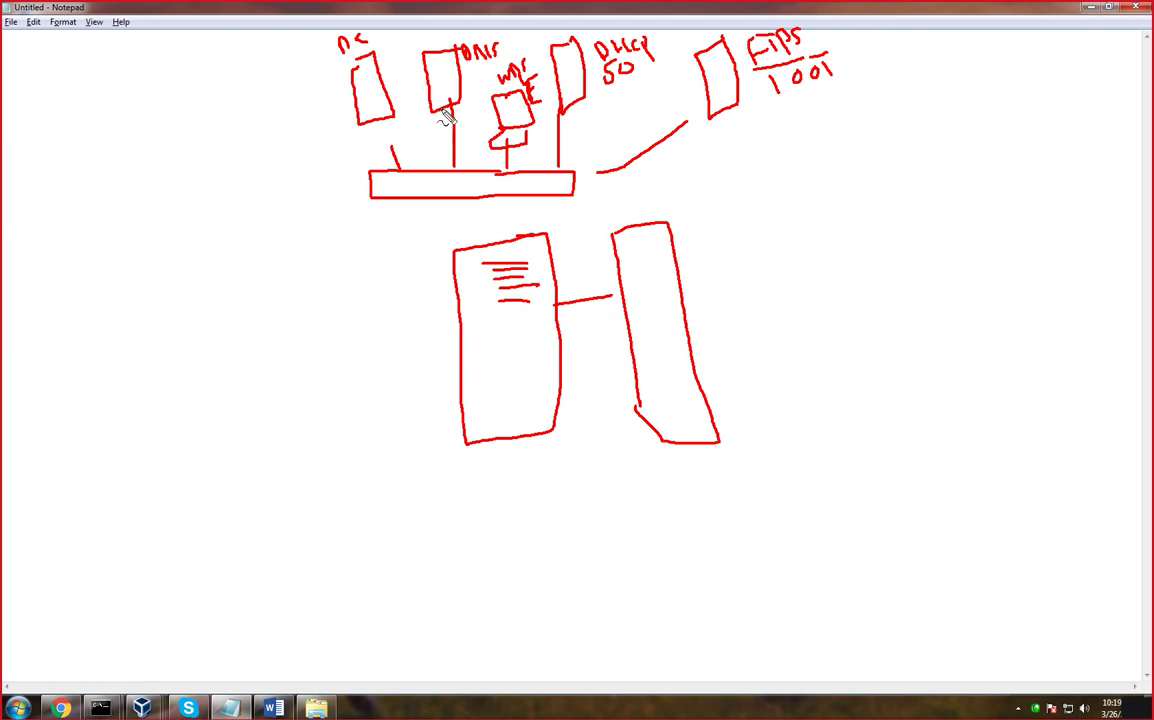
pyautogui.moveTo(458, 116)
pyautogui.mouseDown()
pyautogui.moveTo(471, 46)
pyautogui.moveTo(412, 38)
pyautogui.moveTo(412, 122)
pyautogui.moveTo(440, 116)
pyautogui.moveTo(353, 250)
pyautogui.moveTo(425, 240)
pyautogui.mouseUp()
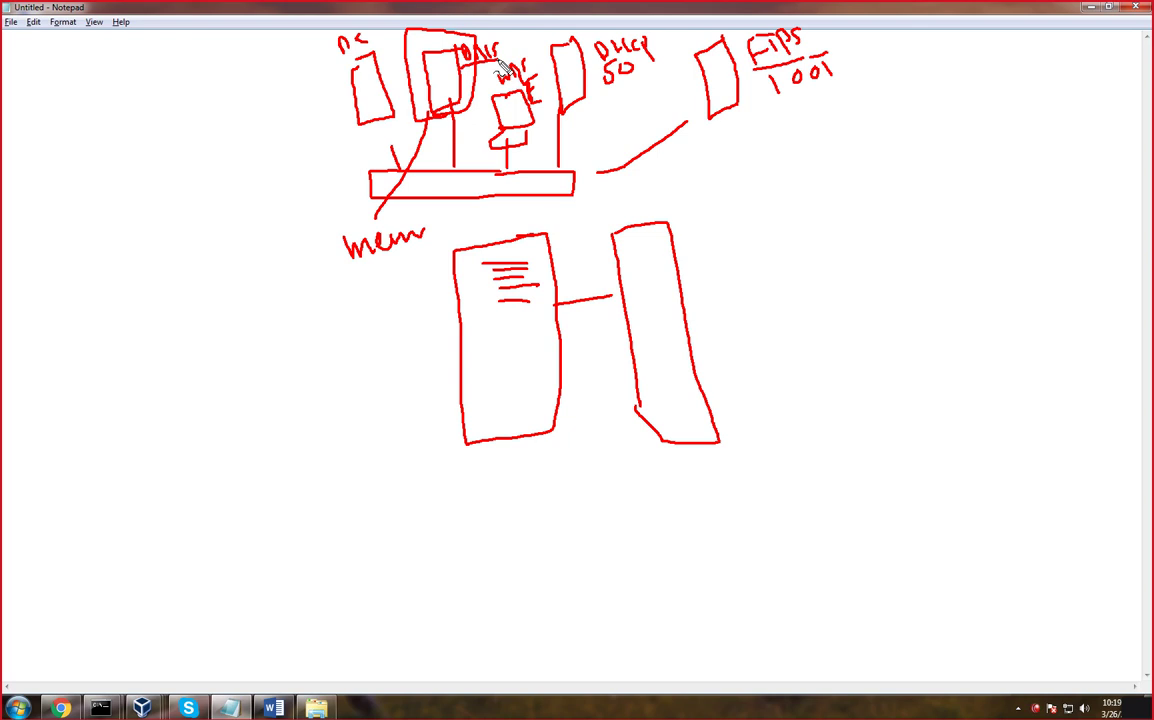
pyautogui.moveTo(395, 150); pyautogui.dragTo(330, 189)
pyautogui.moveTo(222, 182)
pyautogui.mouseDown()
pyautogui.moveTo(226, 204)
pyautogui.moveTo(270, 184)
pyautogui.mouseUp()
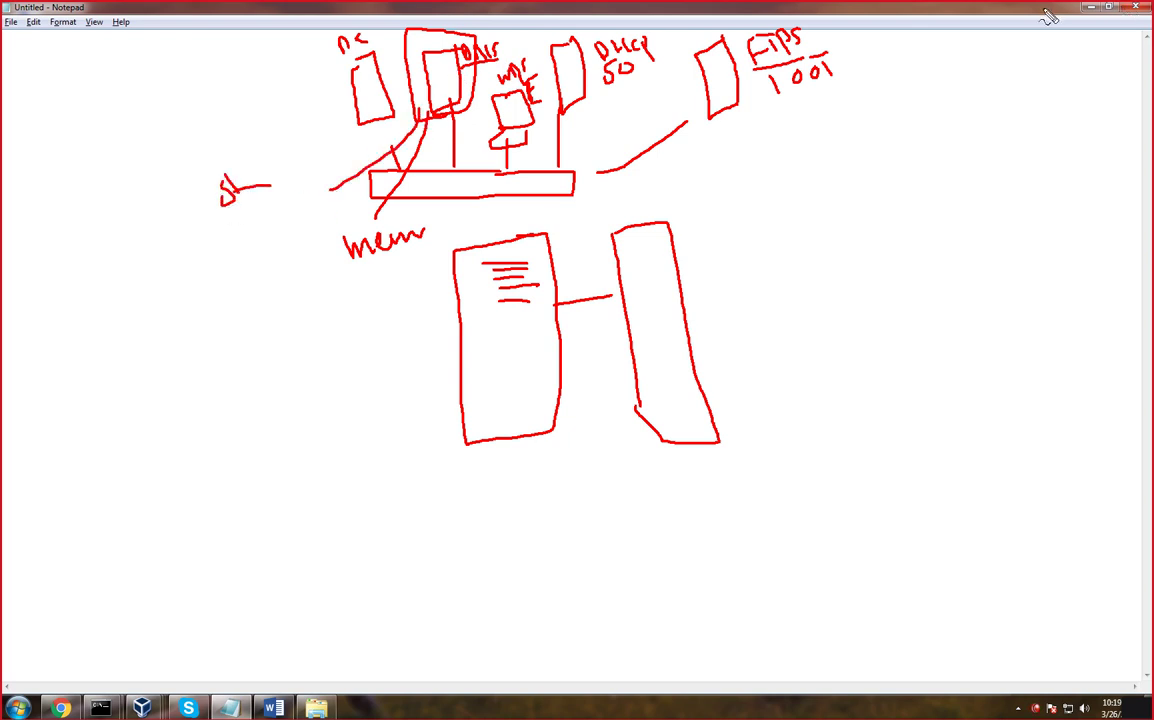
pyautogui.press('Escape')
pyautogui.click(143, 708)
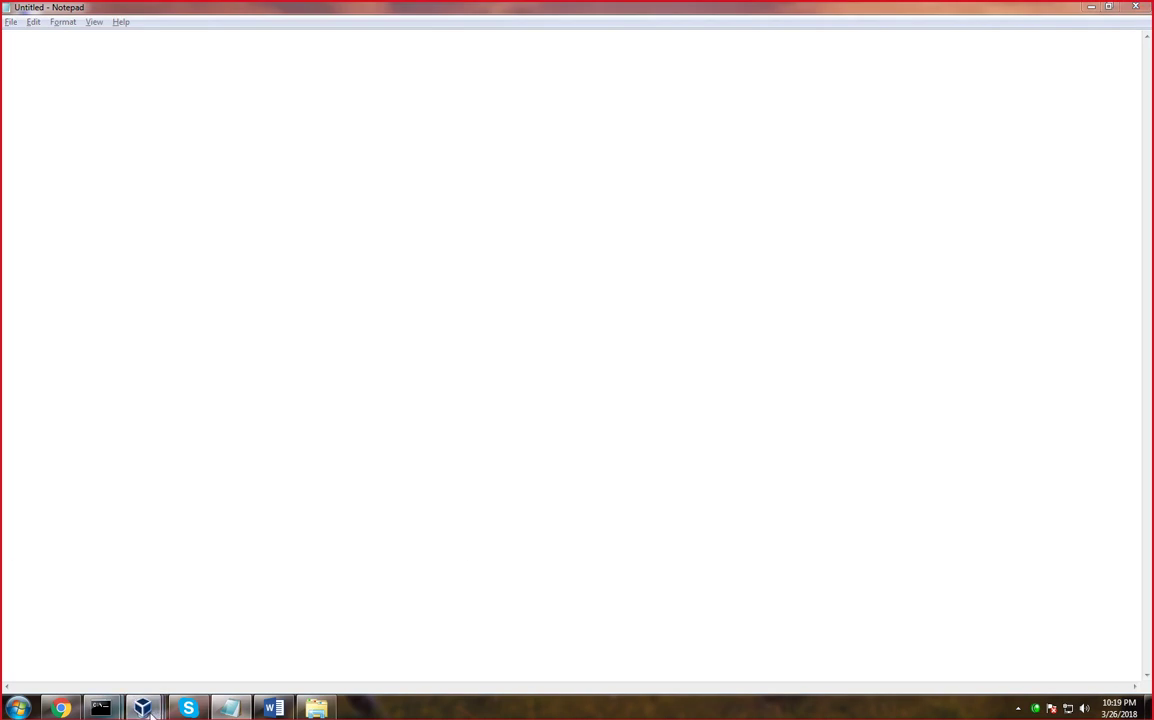
# On server 2, remove the DNS Server role with its DNS Server Tools, then minimize the VM
pyautogui.click(221, 568)
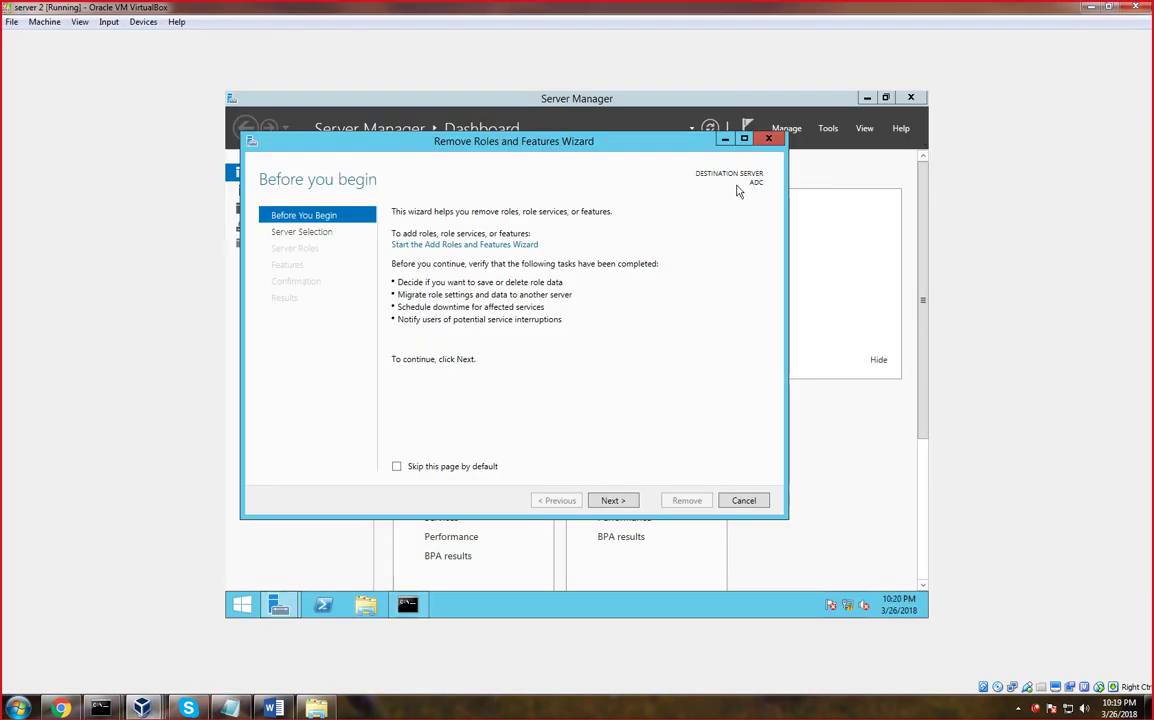
pyautogui.click(613, 503)
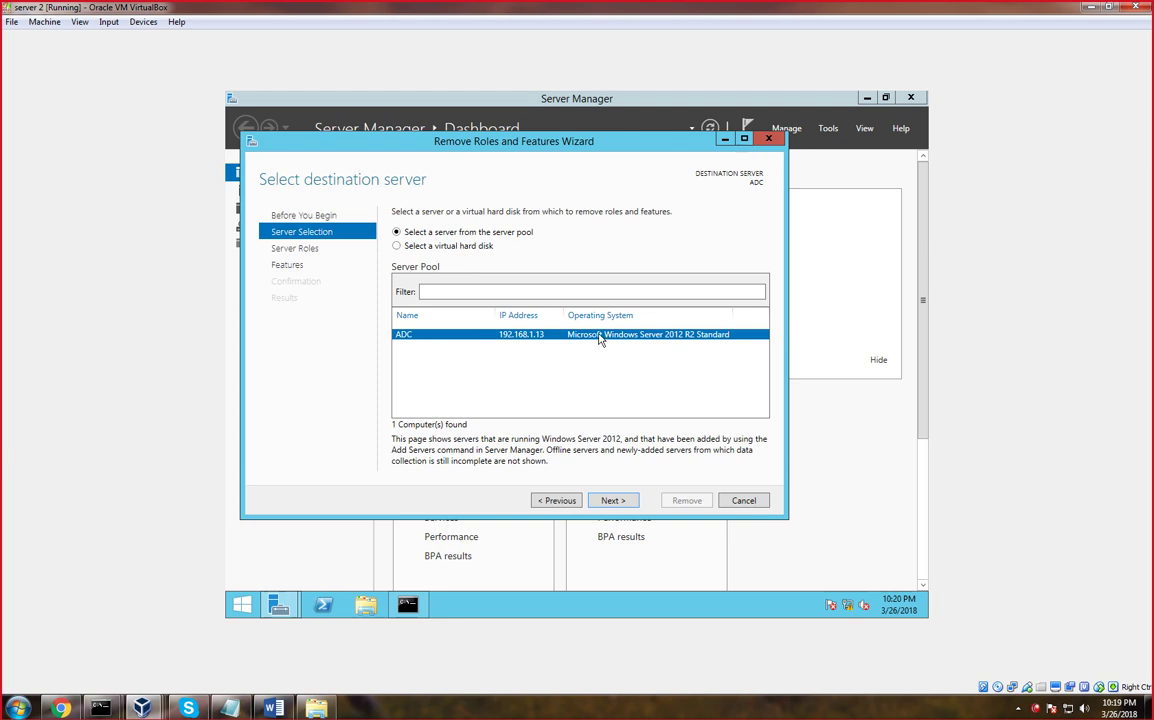
pyautogui.click(612, 502)
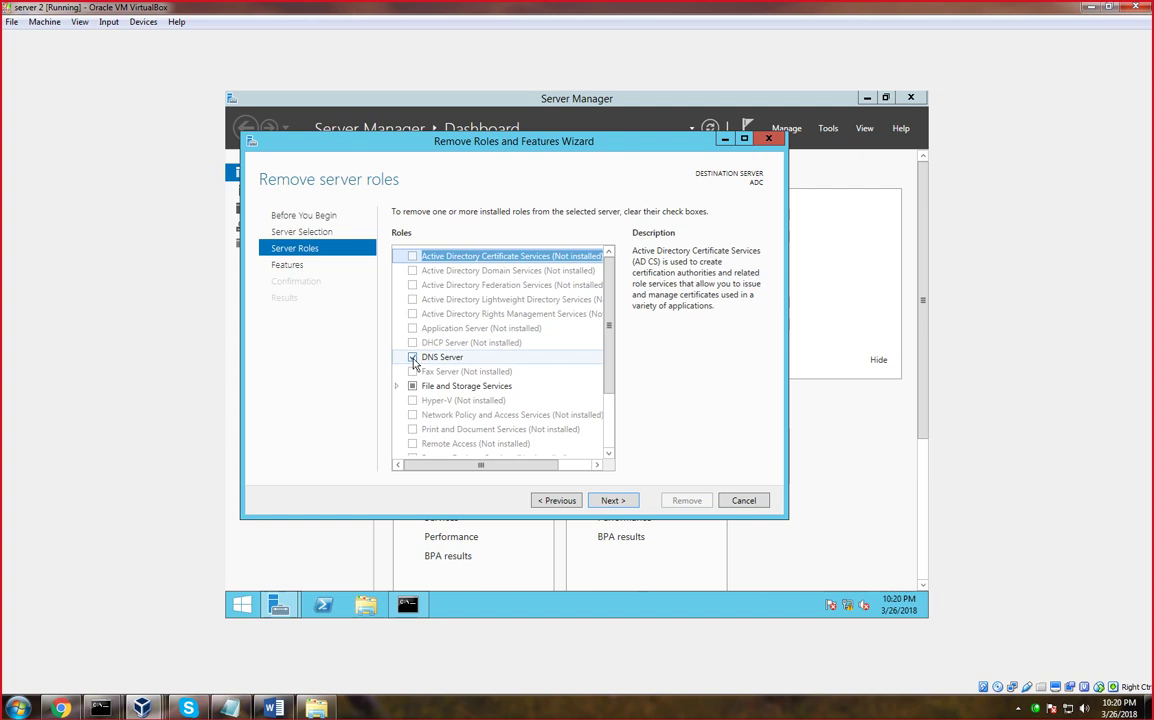
pyautogui.click(412, 358)
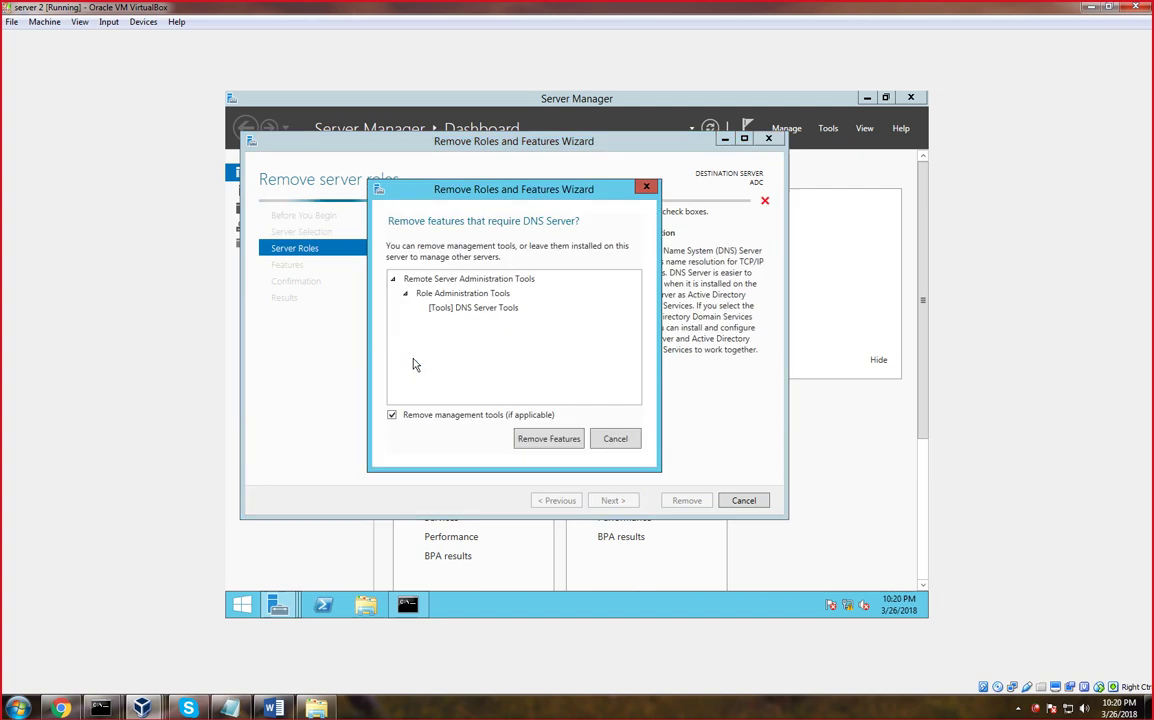
pyautogui.click(547, 439)
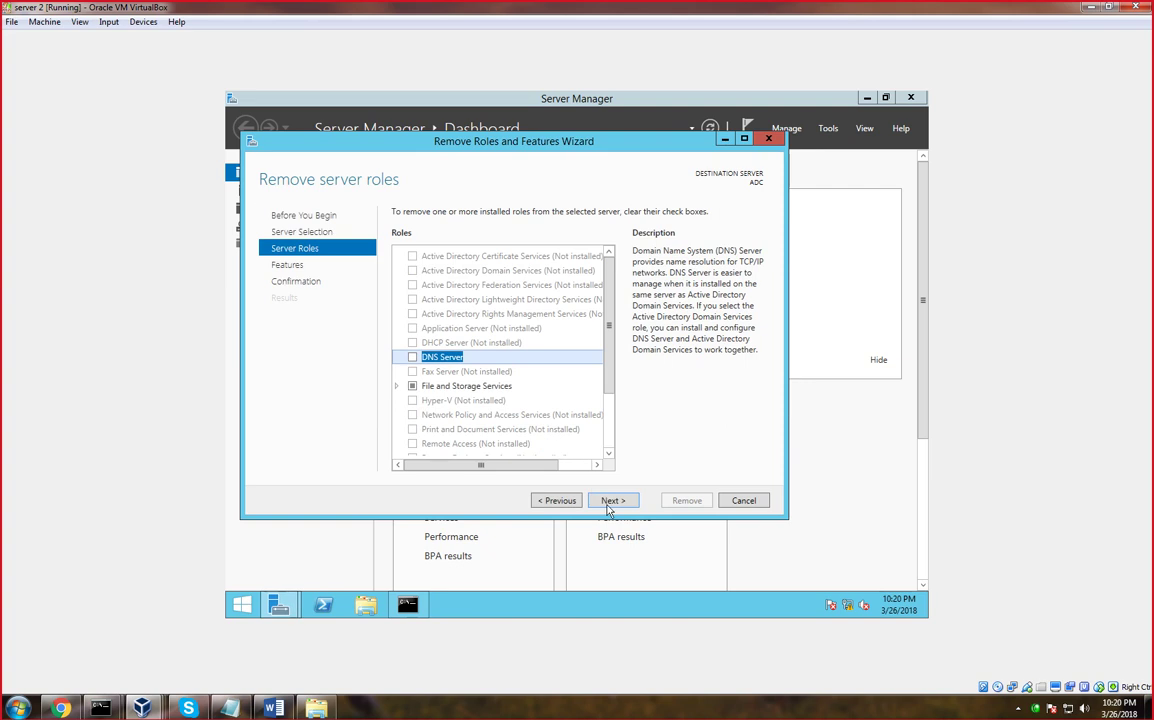
pyautogui.click(604, 506)
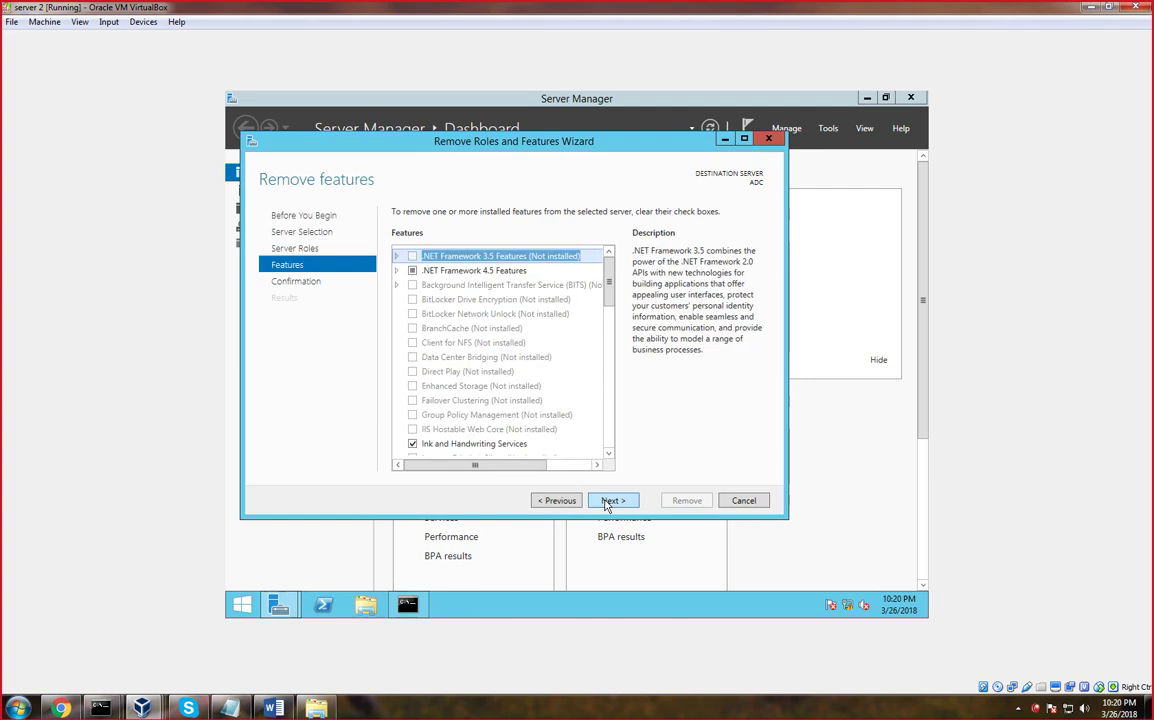
pyautogui.click(605, 506)
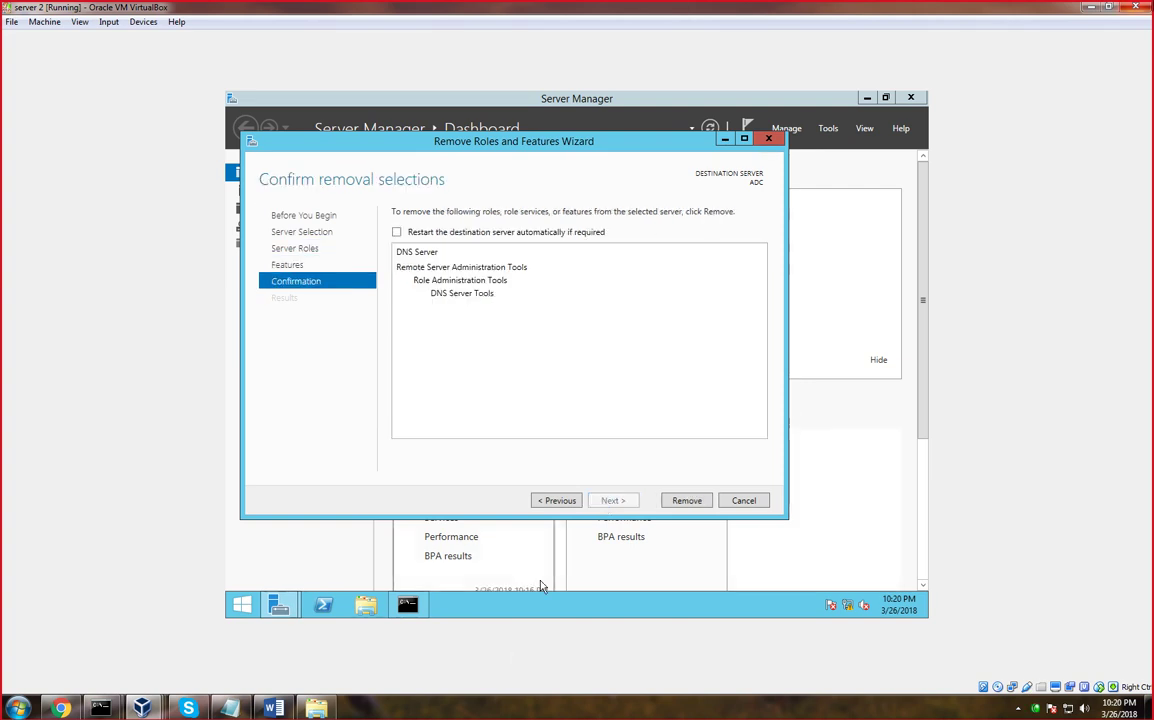
pyautogui.click(687, 502)
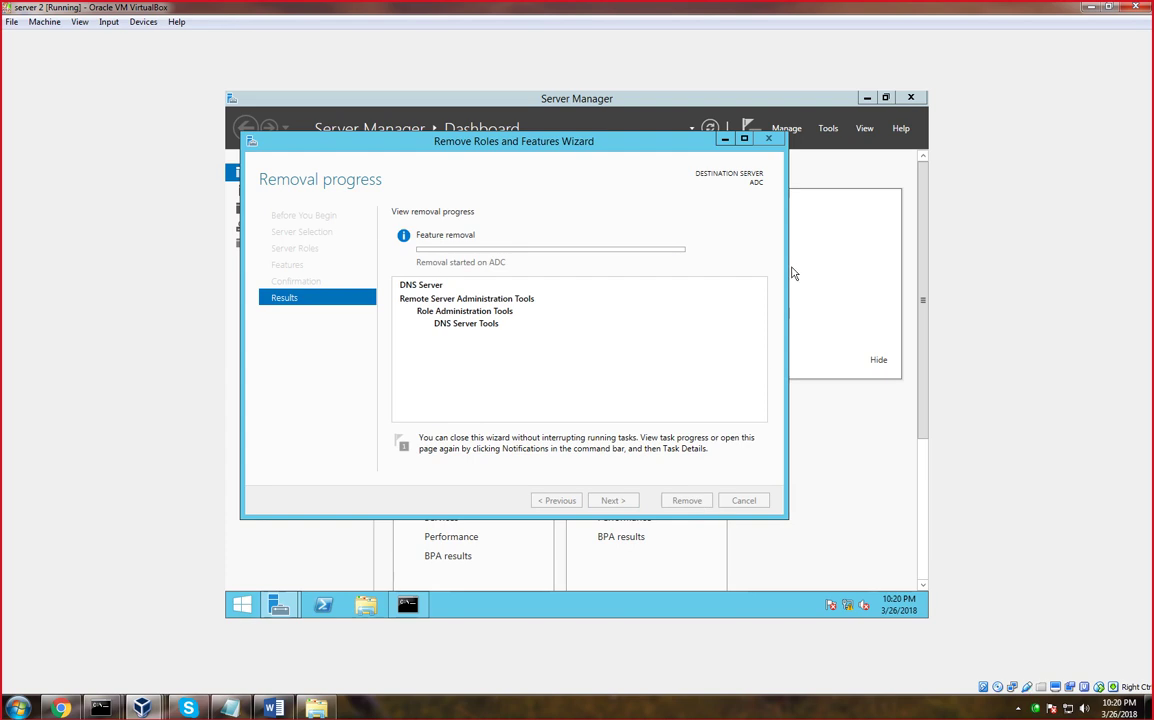
pyautogui.click(1084, 10)
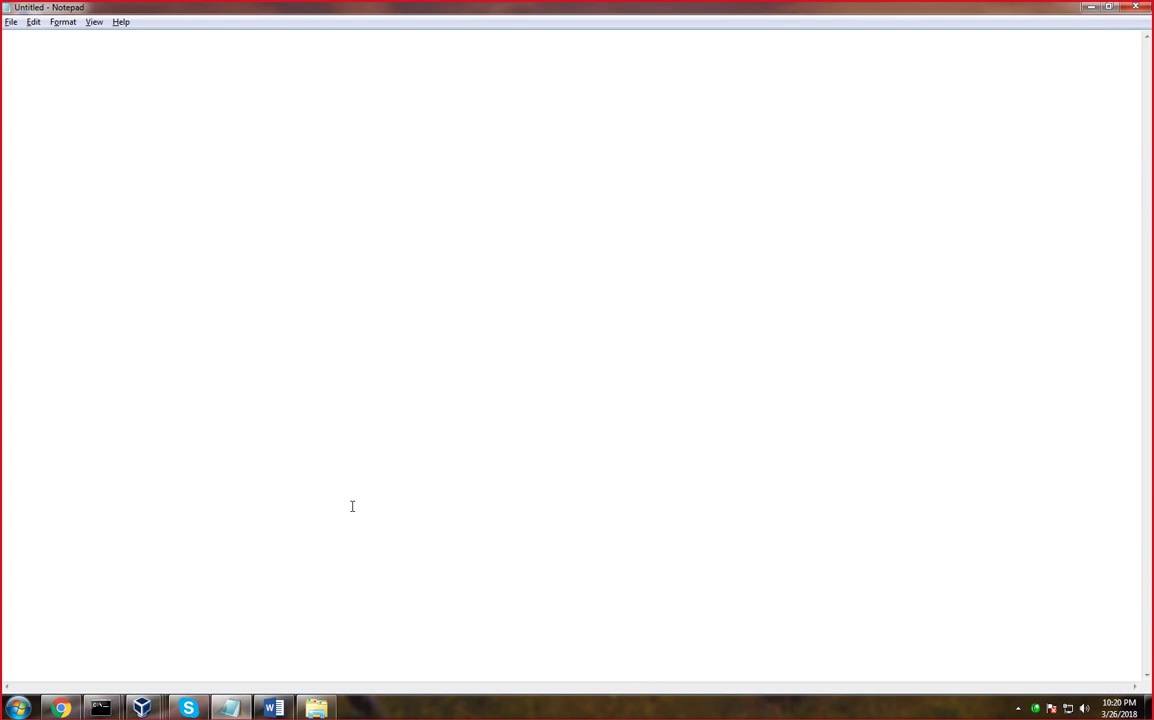
# Start the DC virtual machine from VirtualBox Manager's right-click menu
pyautogui.click(1092, 10)
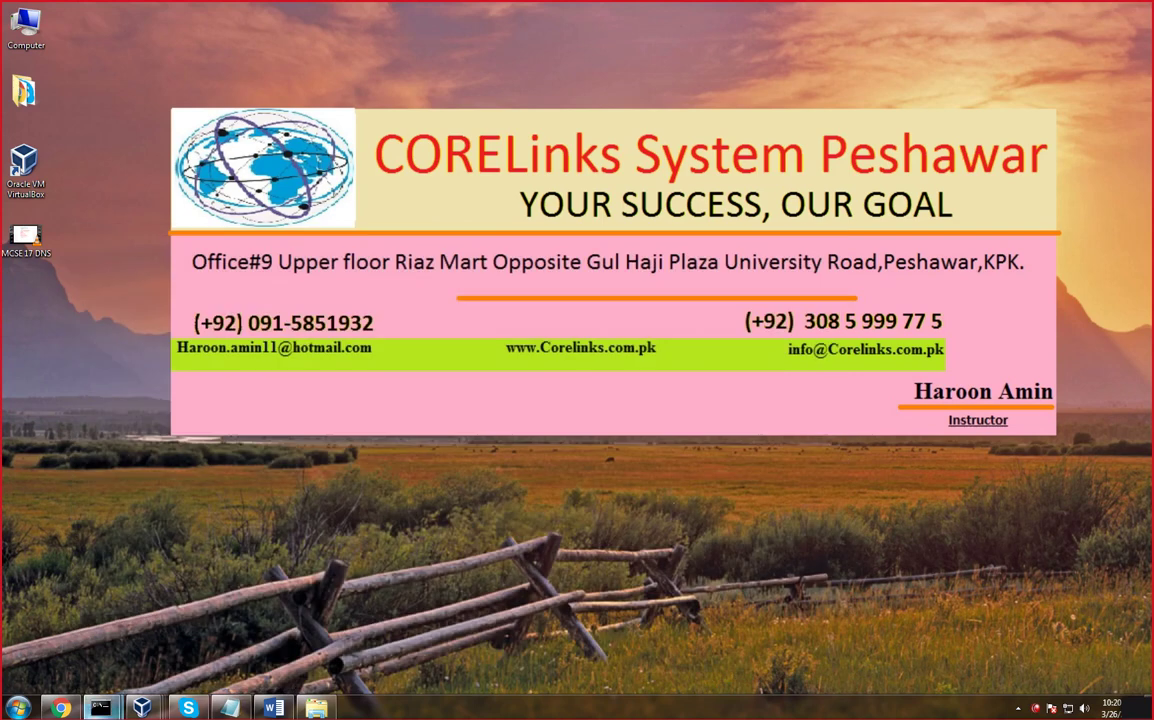
pyautogui.moveTo(141, 708)
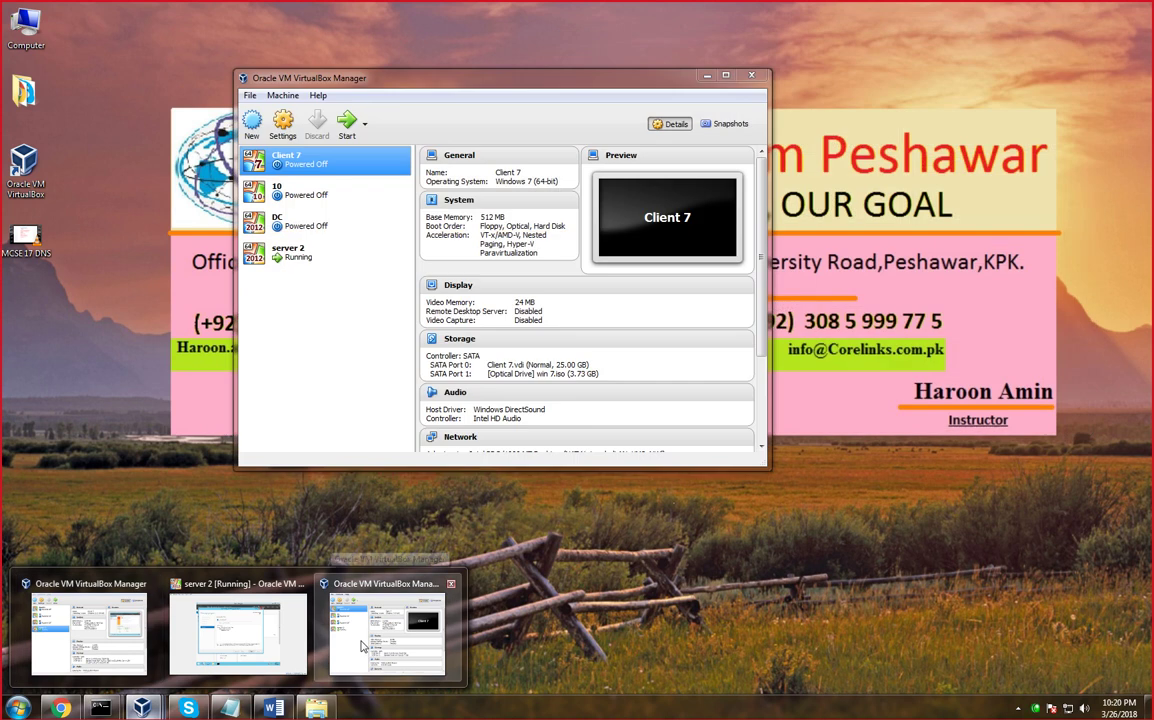
pyautogui.click(362, 645)
pyautogui.rightClick(292, 228)
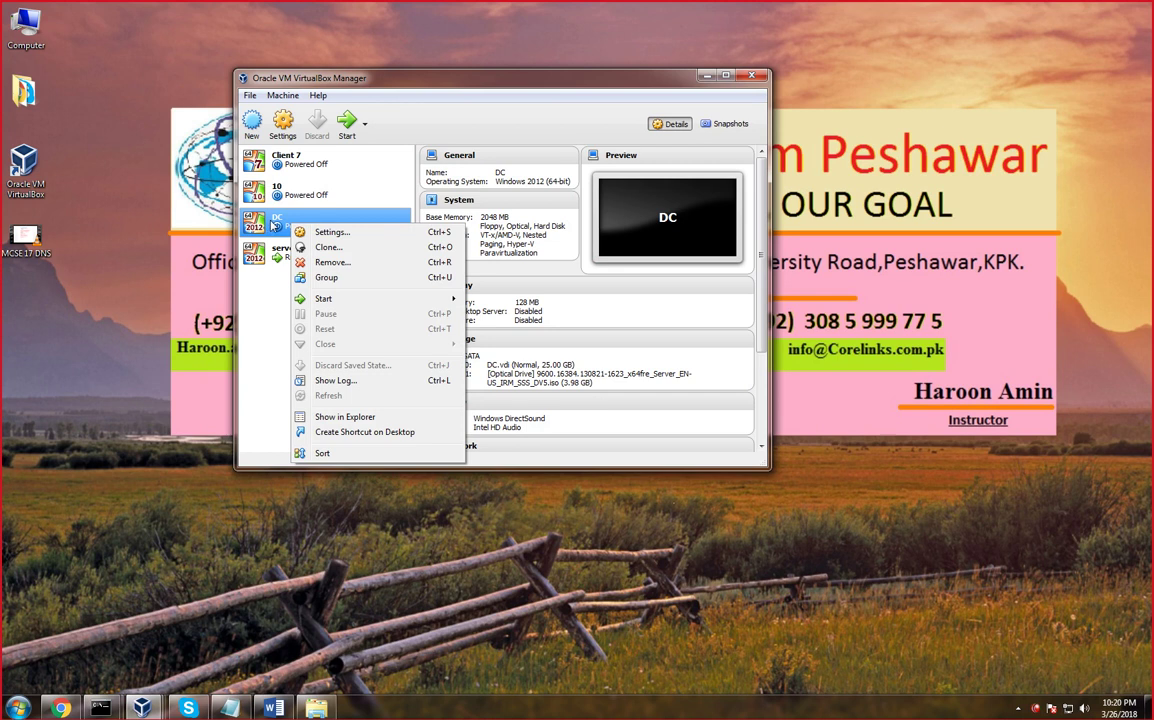
pyautogui.click(347, 125)
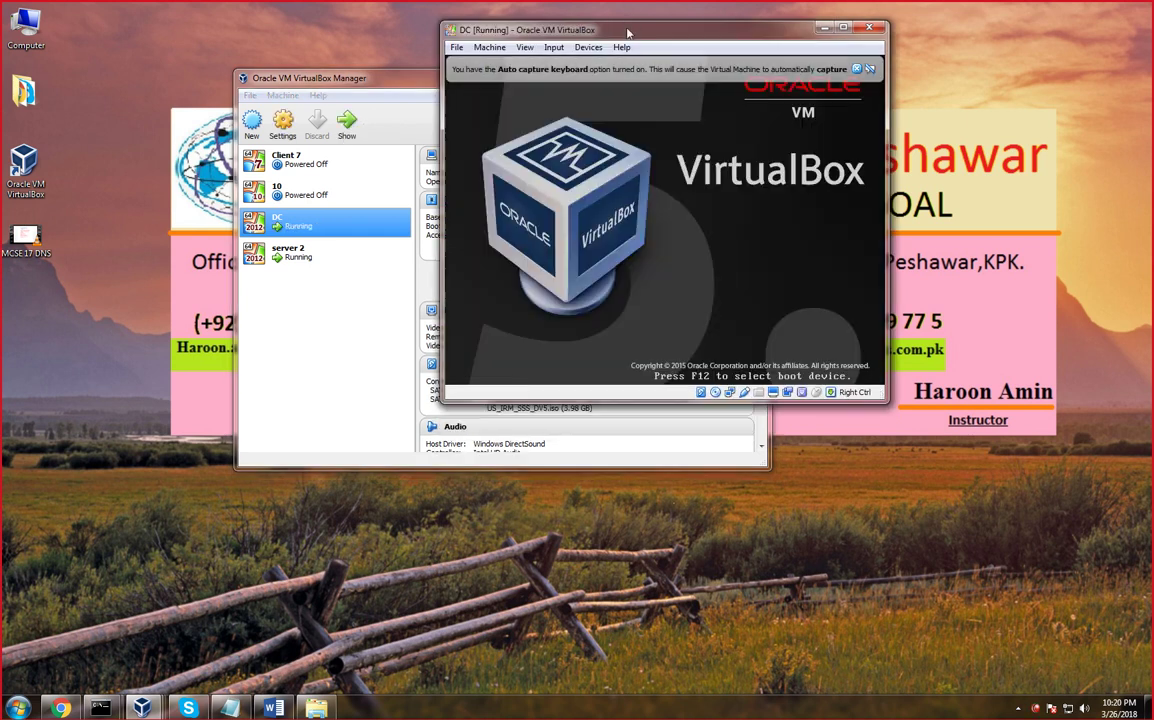
# Nudge the DC window right and open the running server 2 machine's window
pyautogui.moveTo(625, 31); pyautogui.dragTo(685, 32)
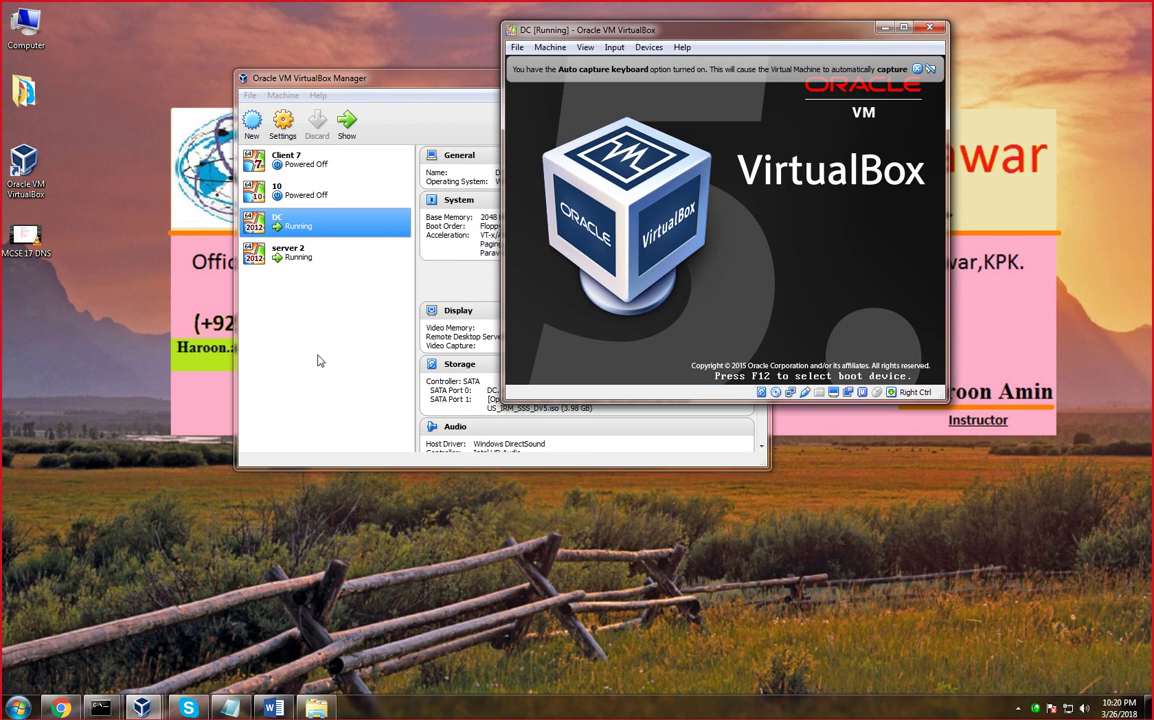
pyautogui.click(332, 325)
pyautogui.doubleClick(300, 254)
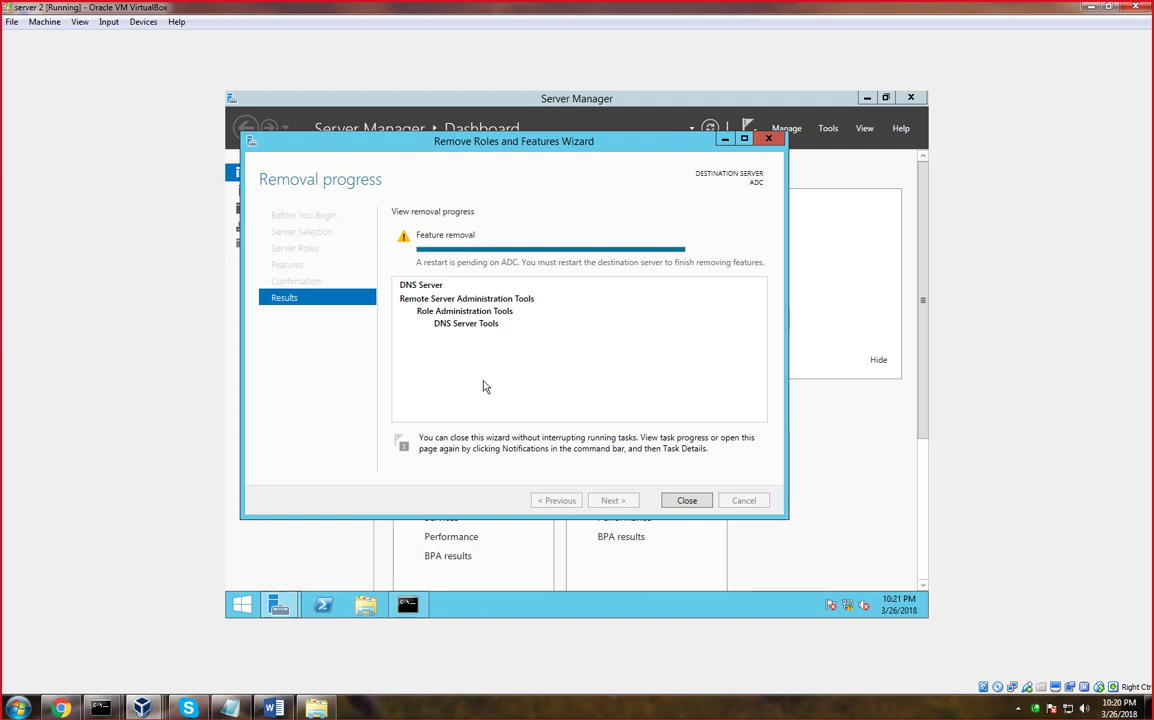
# Close the removal wizard and check Server Manager's pending feature-removal notification
pyautogui.click(680, 501)
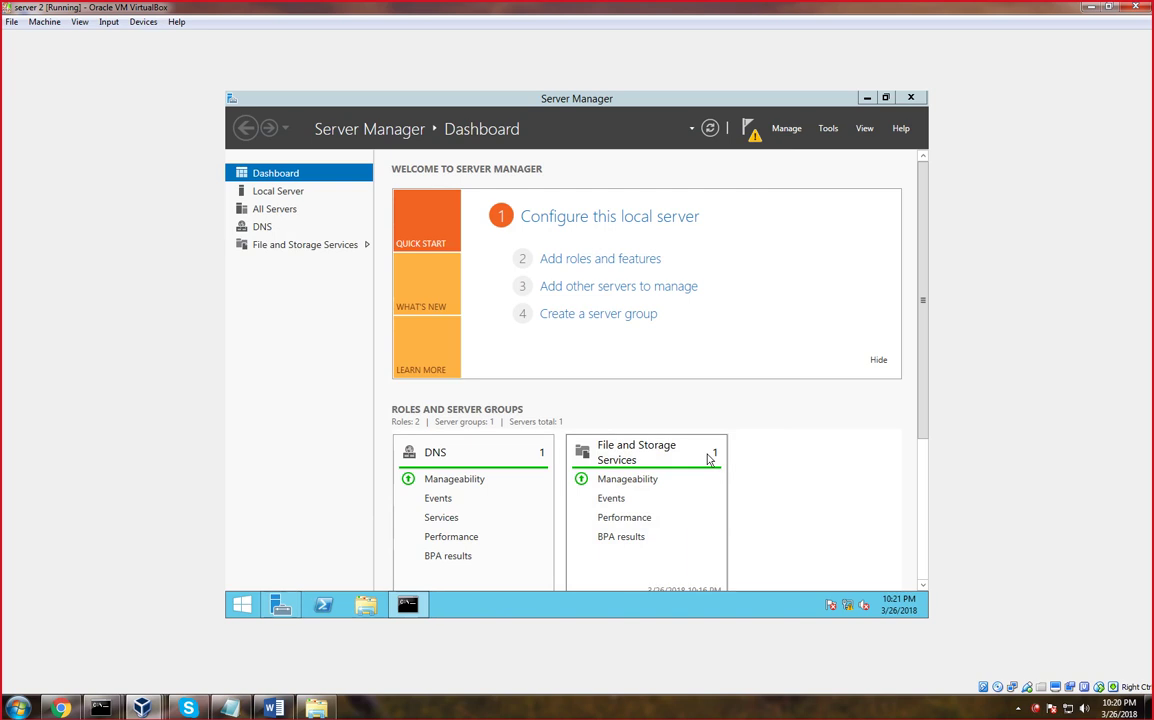
pyautogui.click(828, 129)
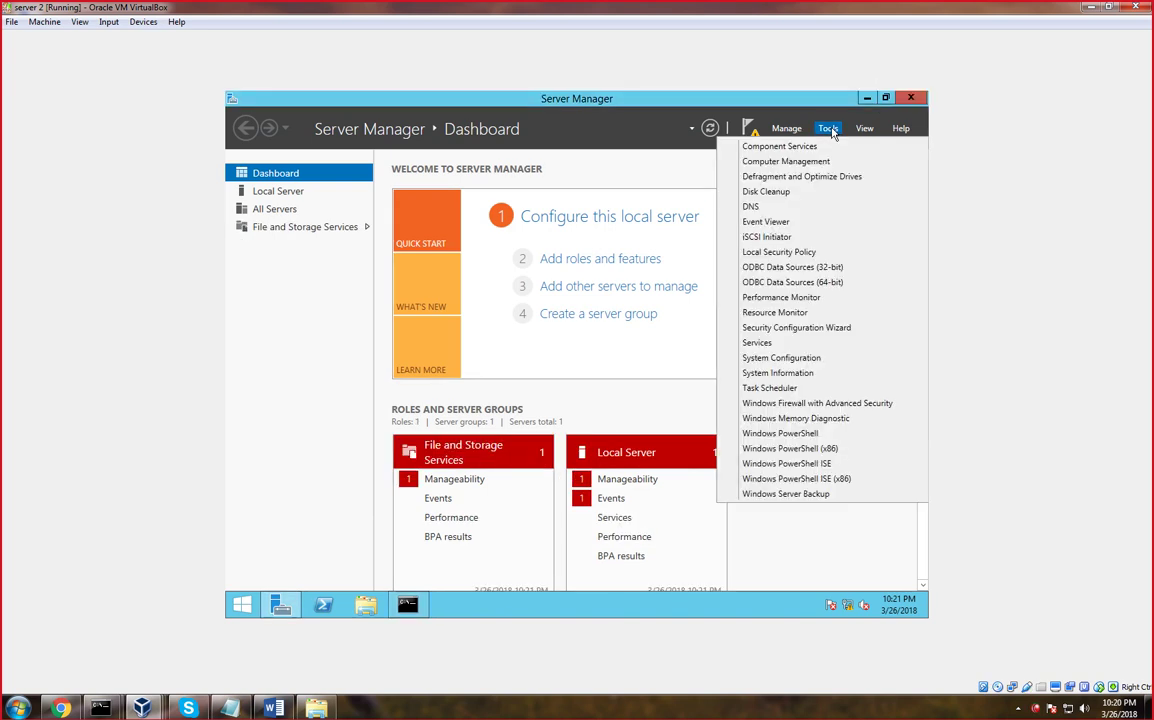
pyautogui.click(634, 210)
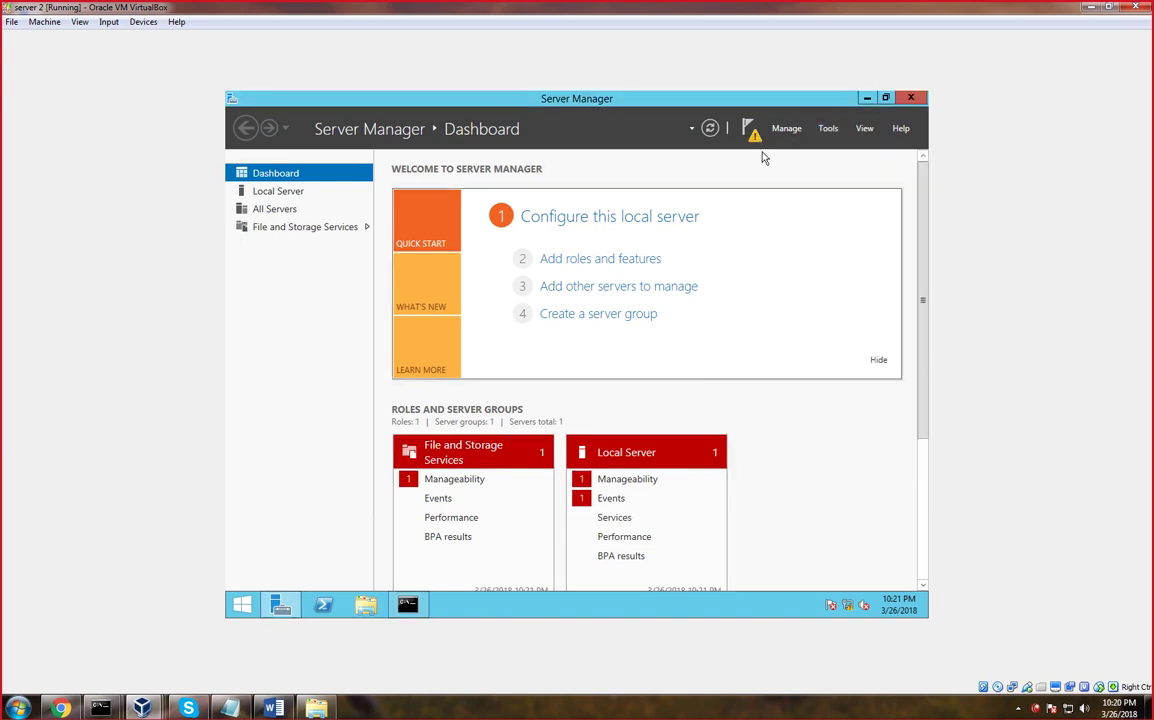
pyautogui.click(753, 131)
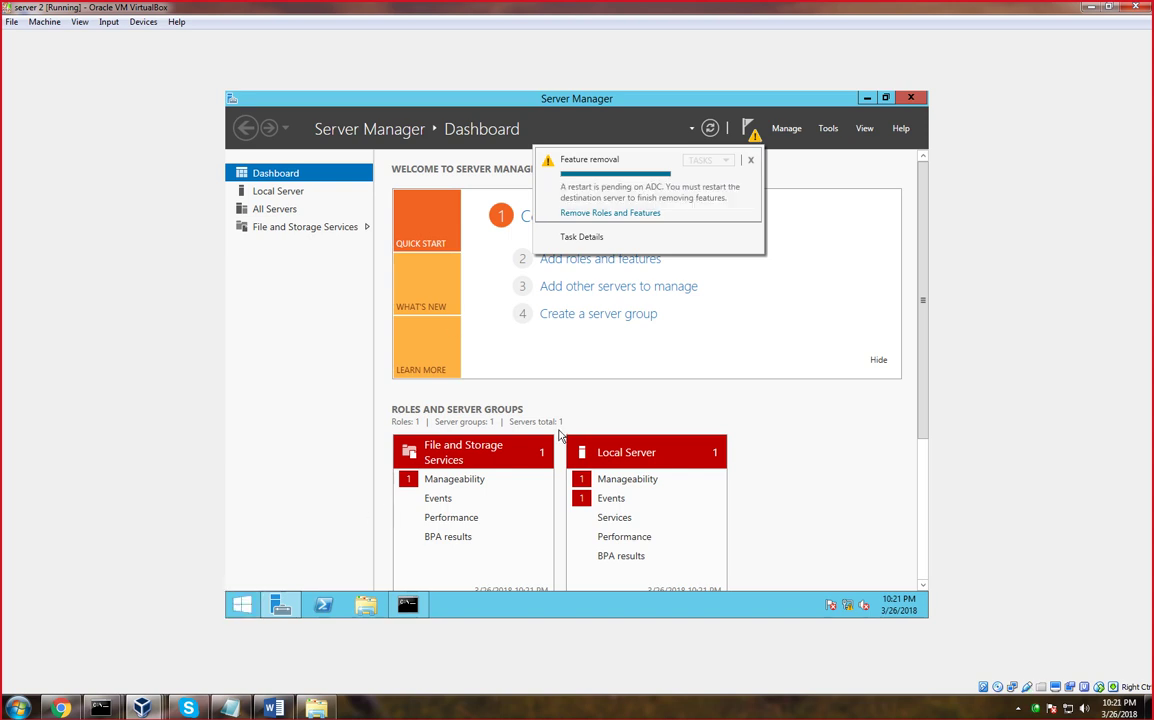
# Run the forced shutdown command shutdown -s -f on server 2, then minimize its window
pyautogui.press('super+r')
pyautogui.write('shutdown')
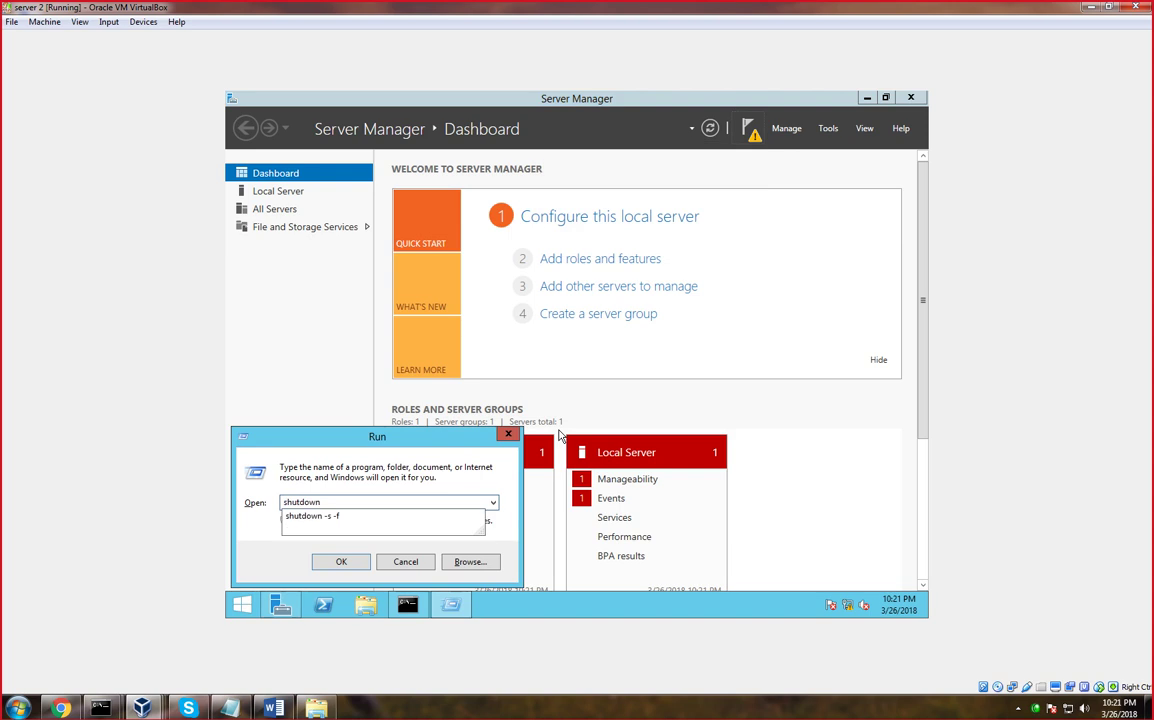
pyautogui.press('Down')
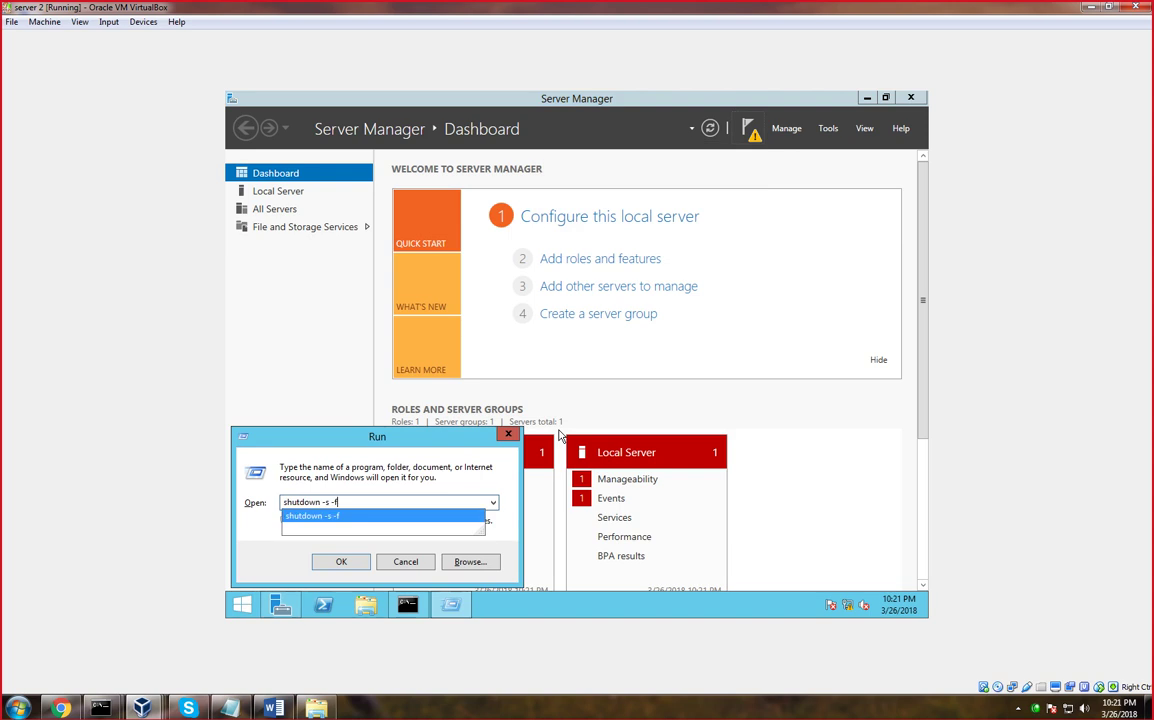
pyautogui.press('Return')
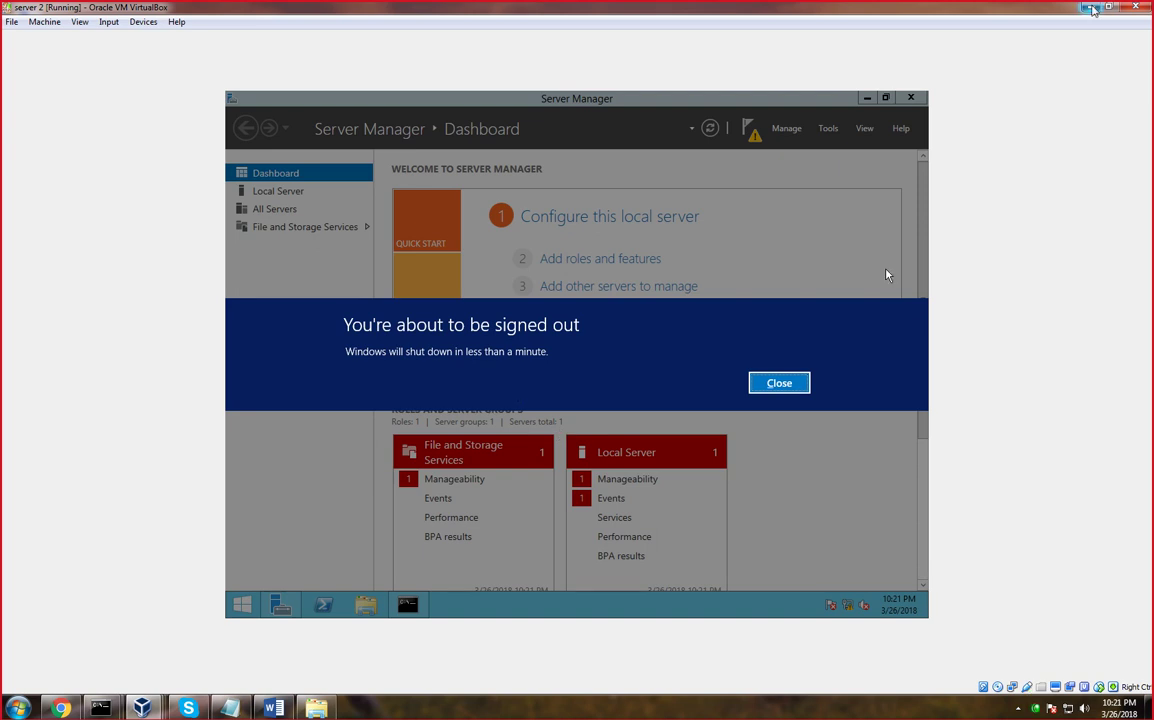
pyautogui.click(1093, 8)
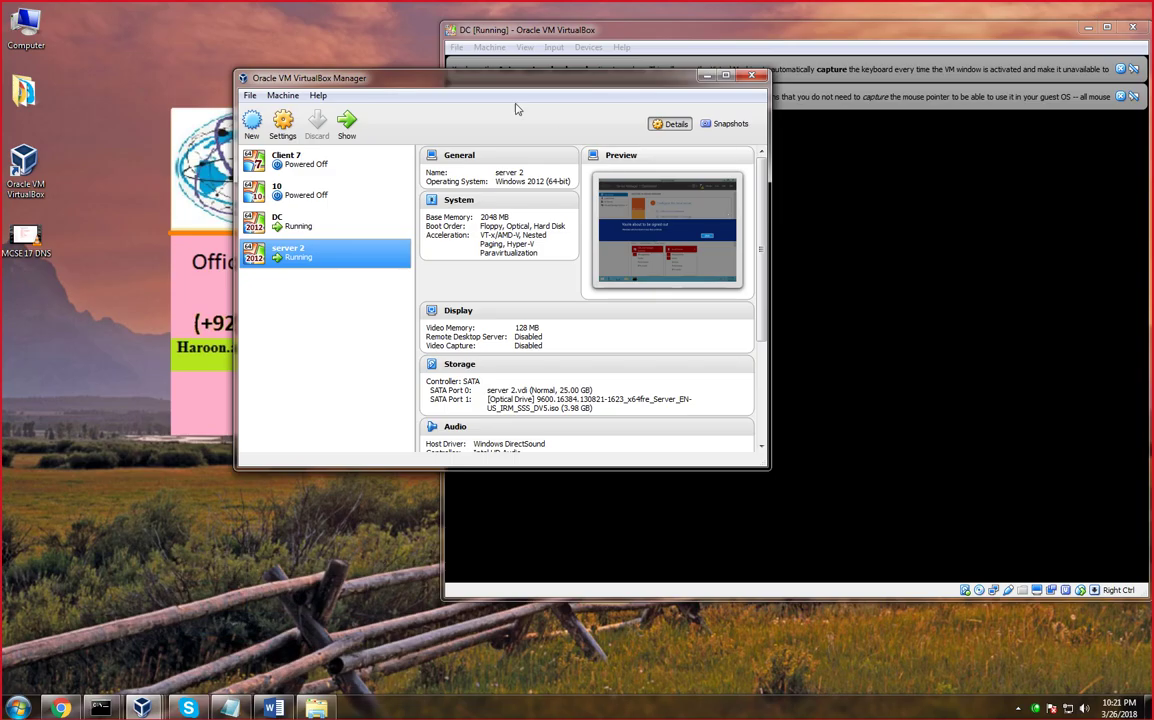
# Power off server 2 via Close > Power Off, then maximize the DC machine's window
pyautogui.moveTo(516, 78); pyautogui.dragTo(388, 81)
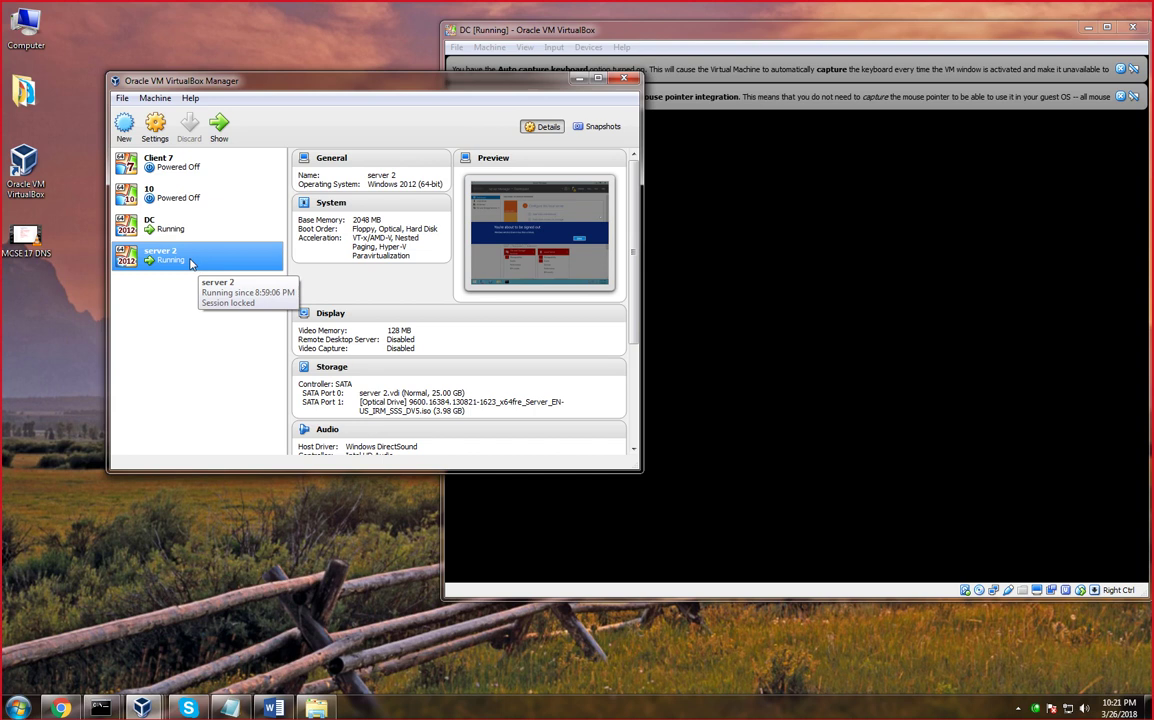
pyautogui.rightClick(191, 262)
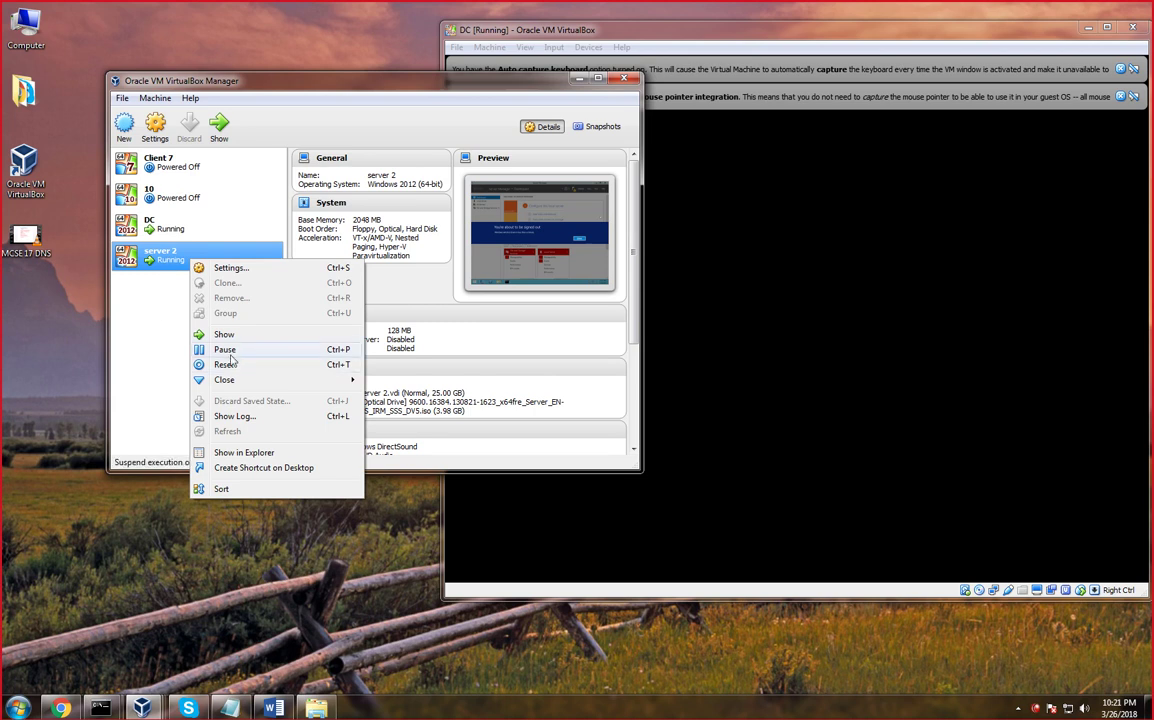
pyautogui.moveTo(230, 380)
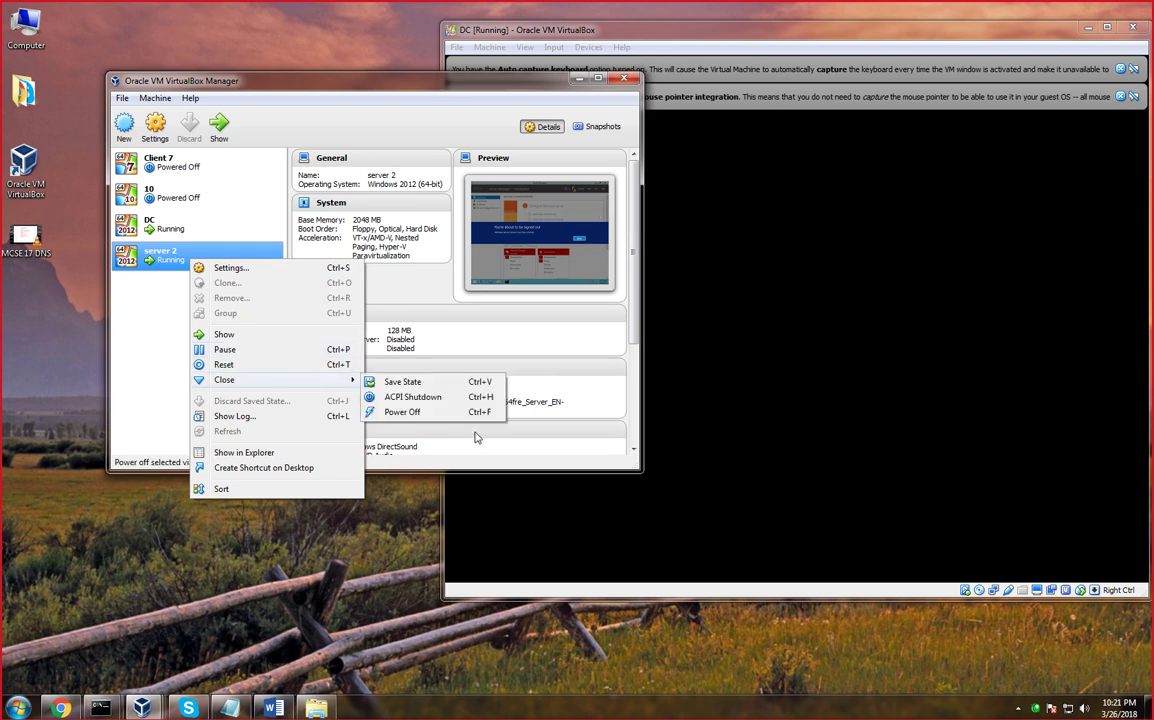
pyautogui.click(398, 413)
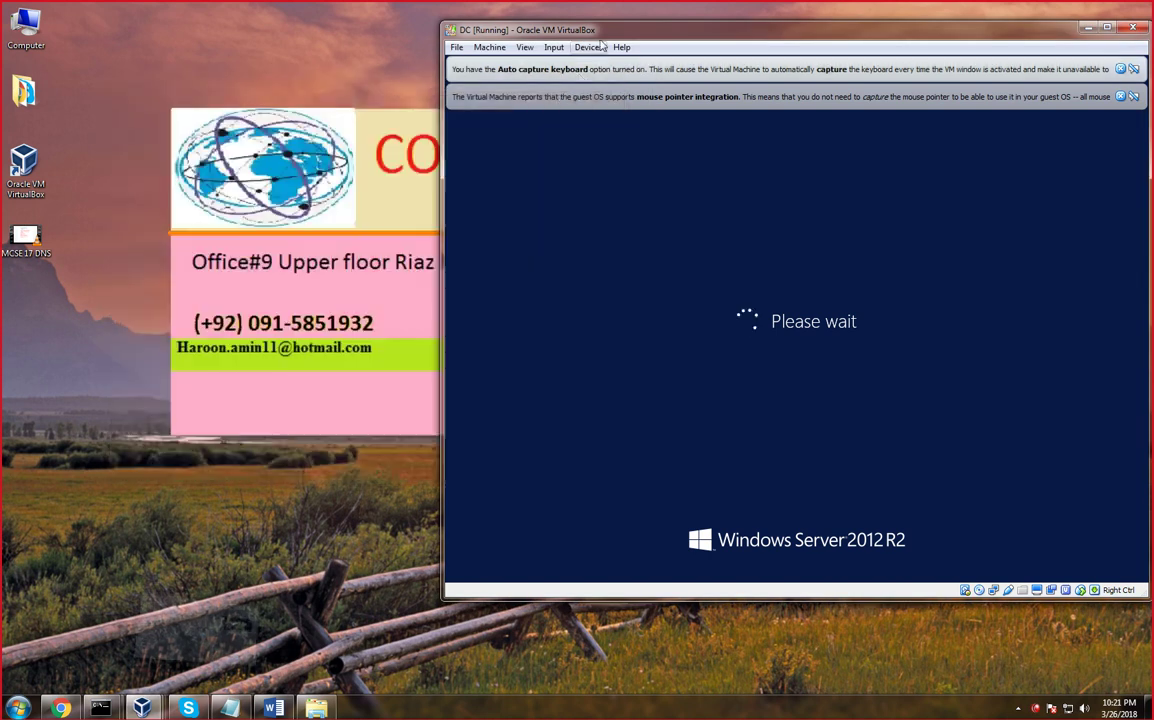
pyautogui.doubleClick(602, 30)
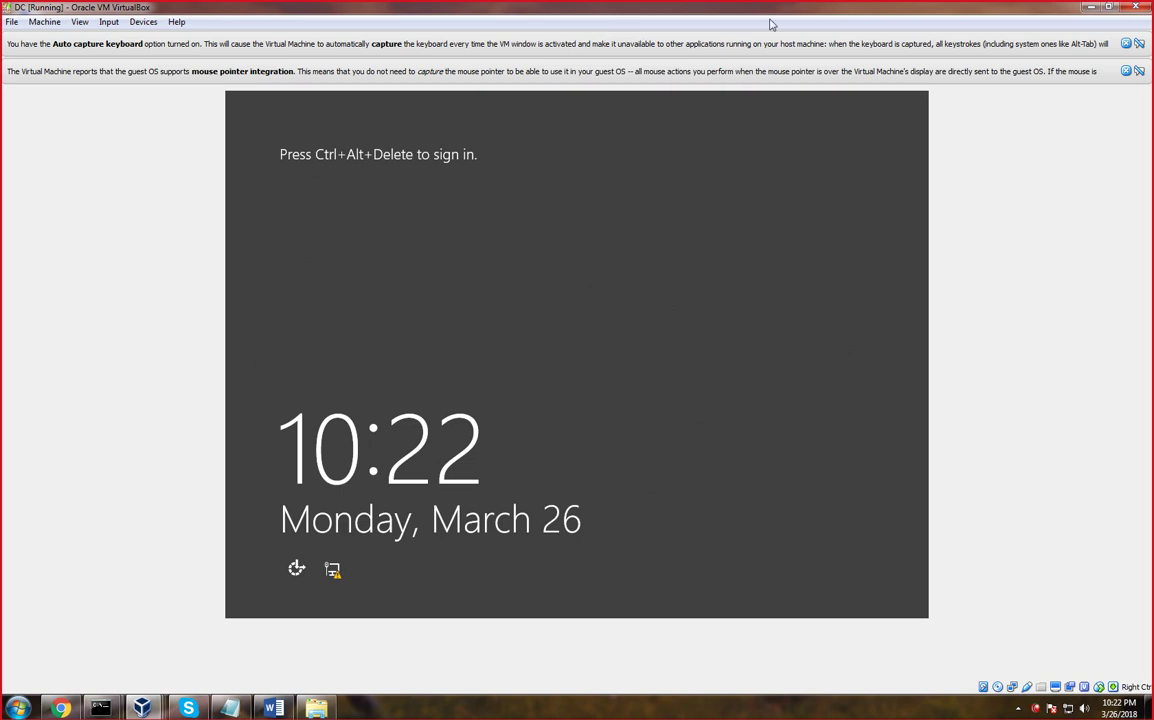
# Dismiss the mouse-integration and keyboard-capture notices, minimize the DC window, and refresh the desktop
pyautogui.click(1127, 70)
pyautogui.click(1126, 44)
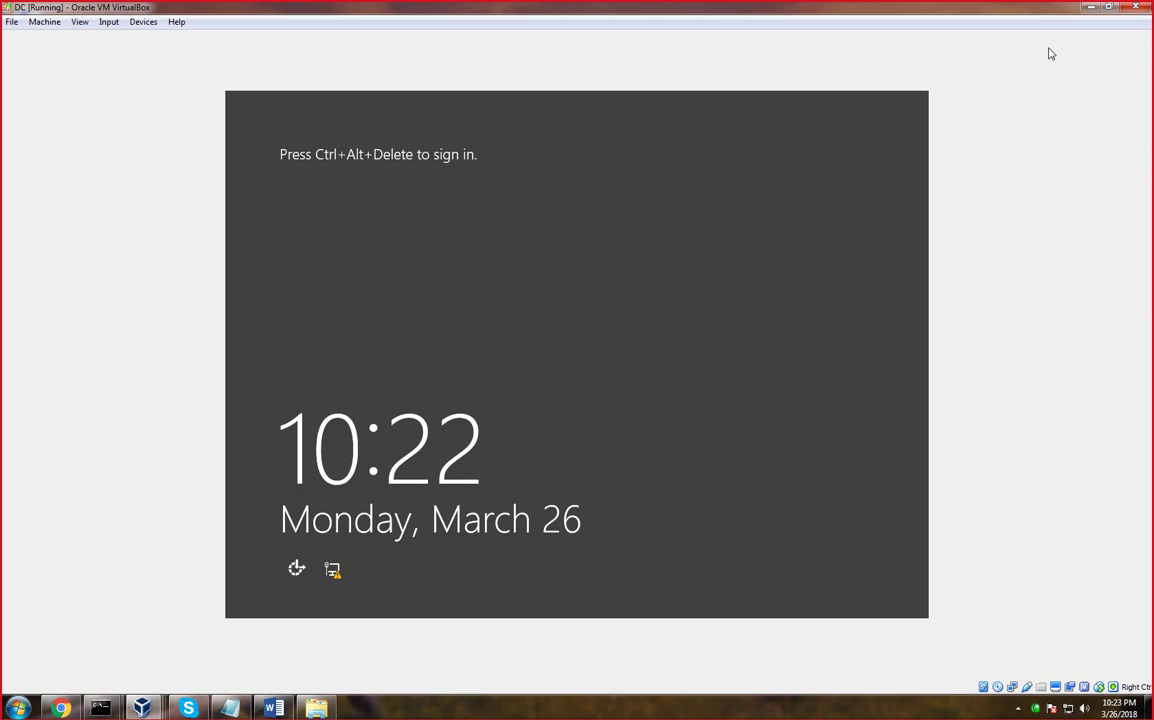
pyautogui.click(1094, 10)
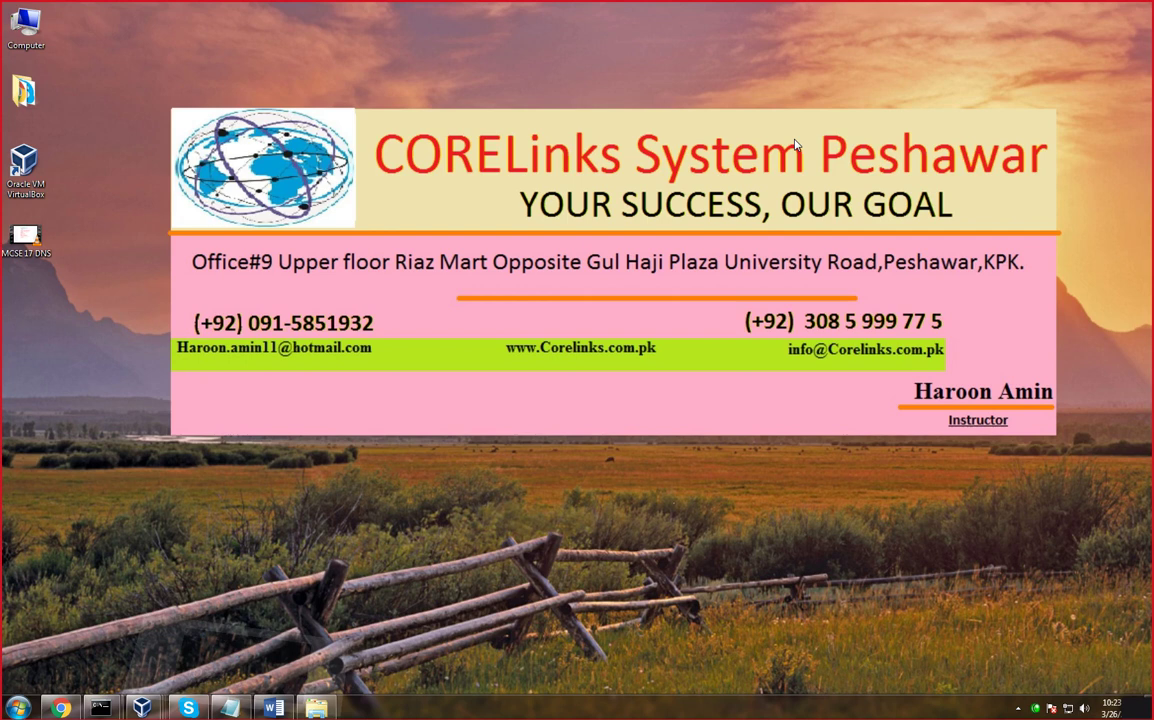
pyautogui.rightClick(716, 126)
pyautogui.click(750, 176)
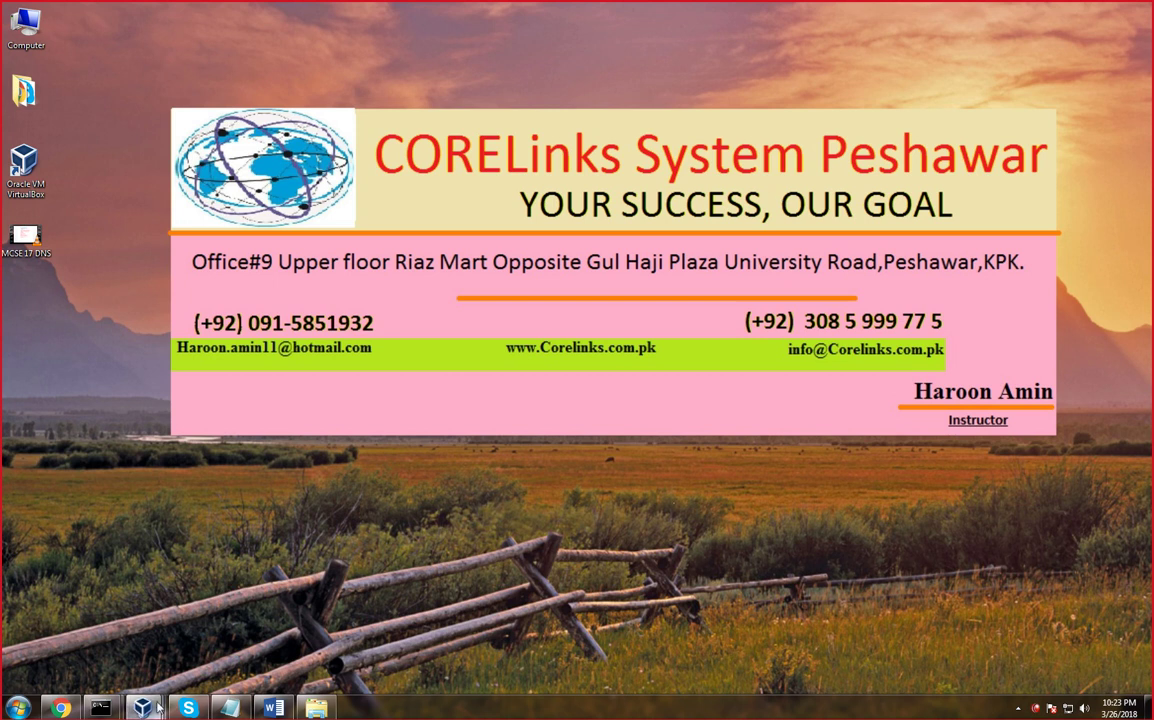
# Sign in to DC with the administrator password, open the Desktop, and cancel the Shutdown Event Tracker
pyautogui.moveTo(141, 706)
pyautogui.click(322, 590)
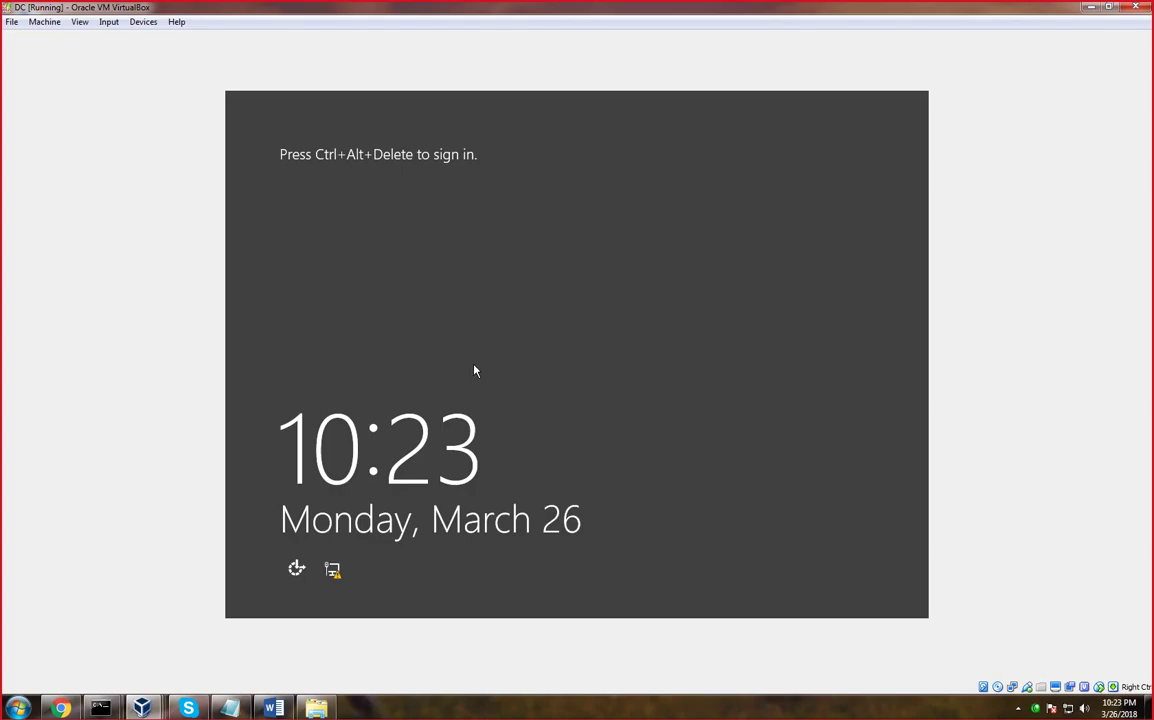
pyautogui.hotkey('ctrl', 'Delete')
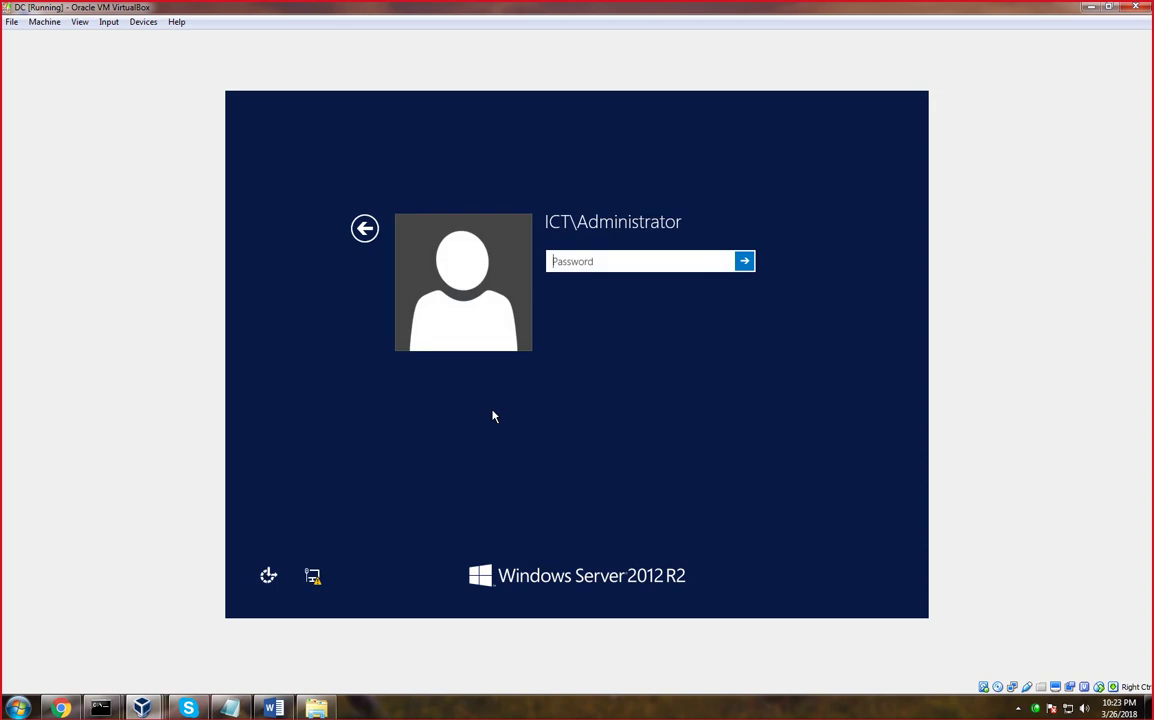
pyautogui.write('********')
pyautogui.press('Return')
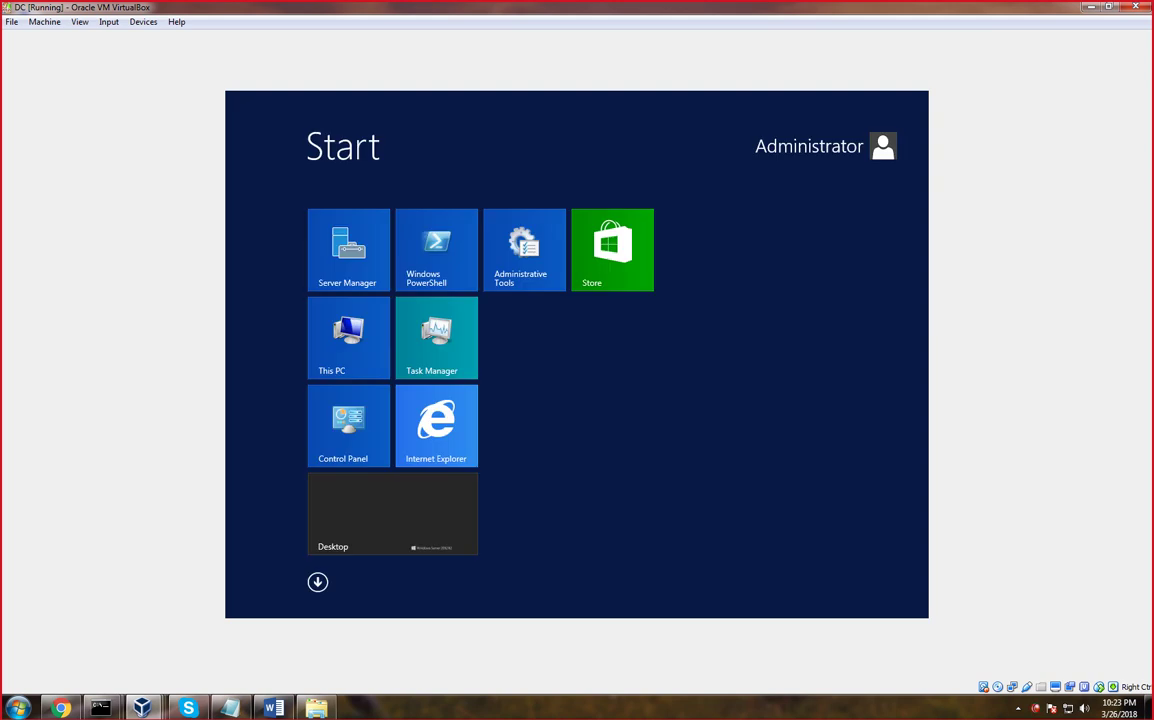
pyautogui.click(412, 524)
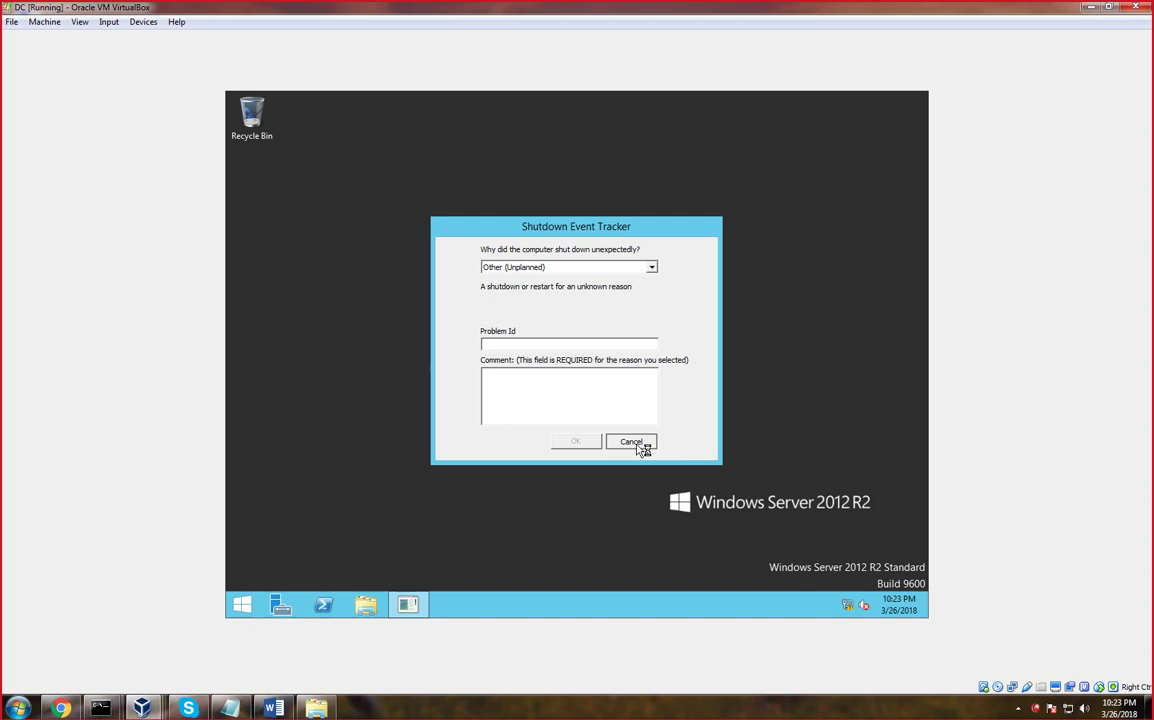
pyautogui.click(631, 442)
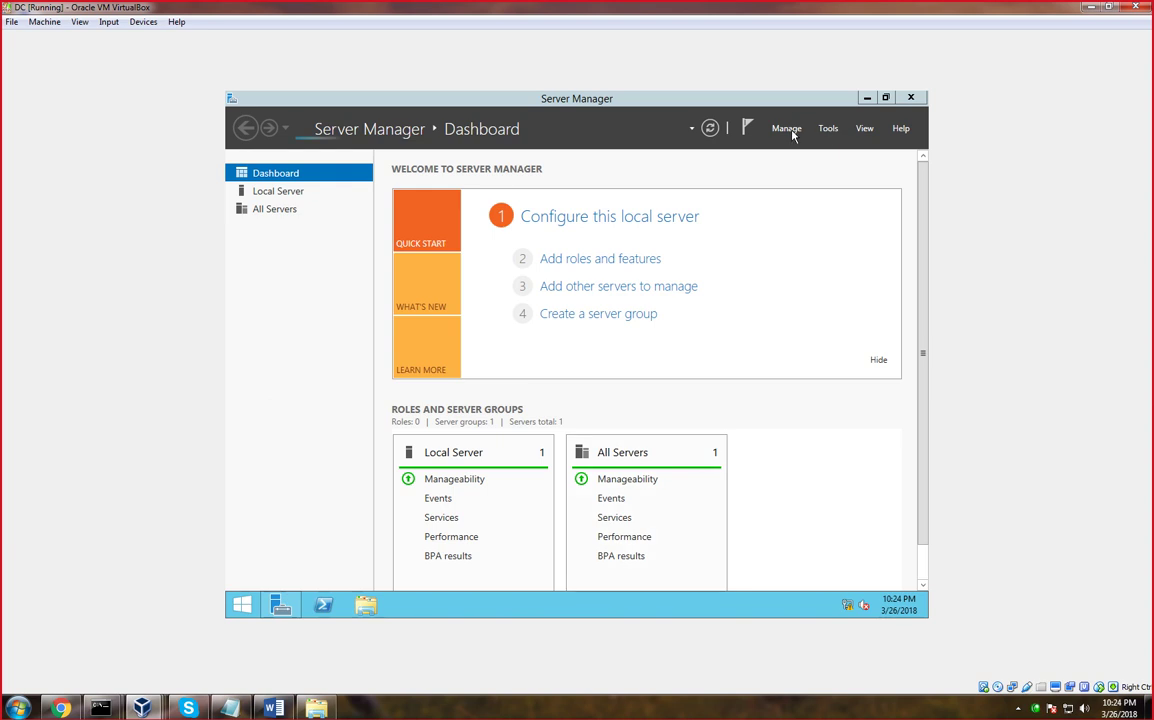
# Take the Add Roles and Features wizard to the DC.ict.edu.pk destination page, then cancel it without installing
pyautogui.click(787, 129)
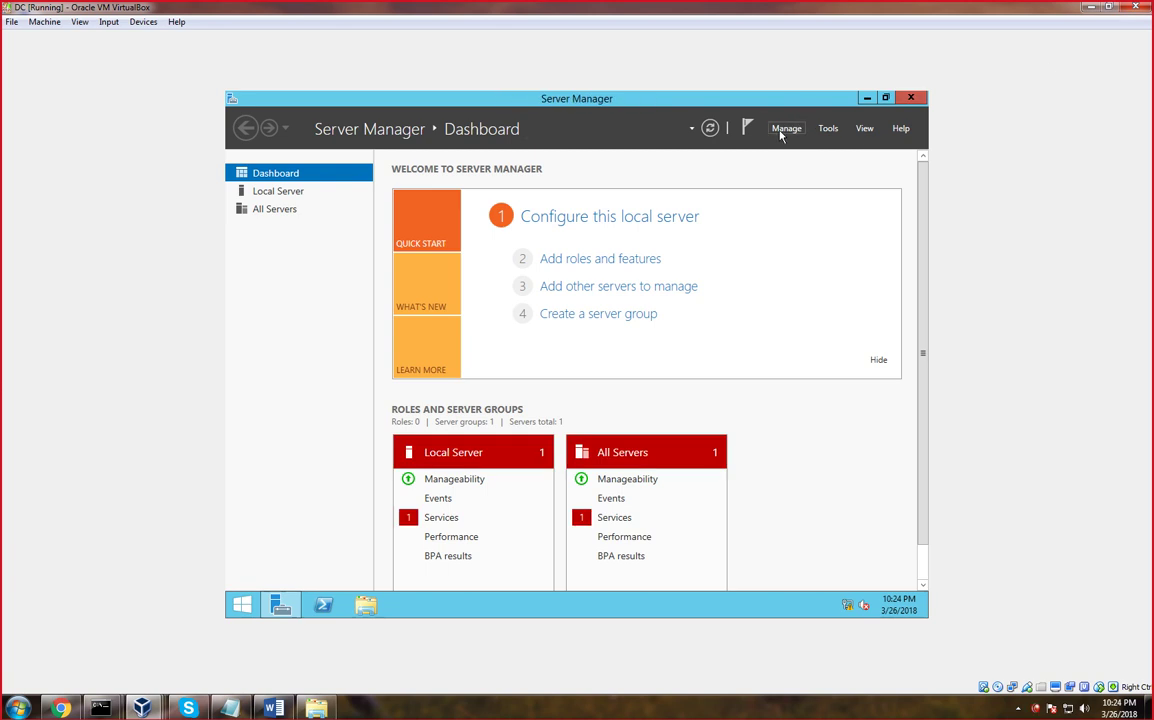
pyautogui.click(783, 132)
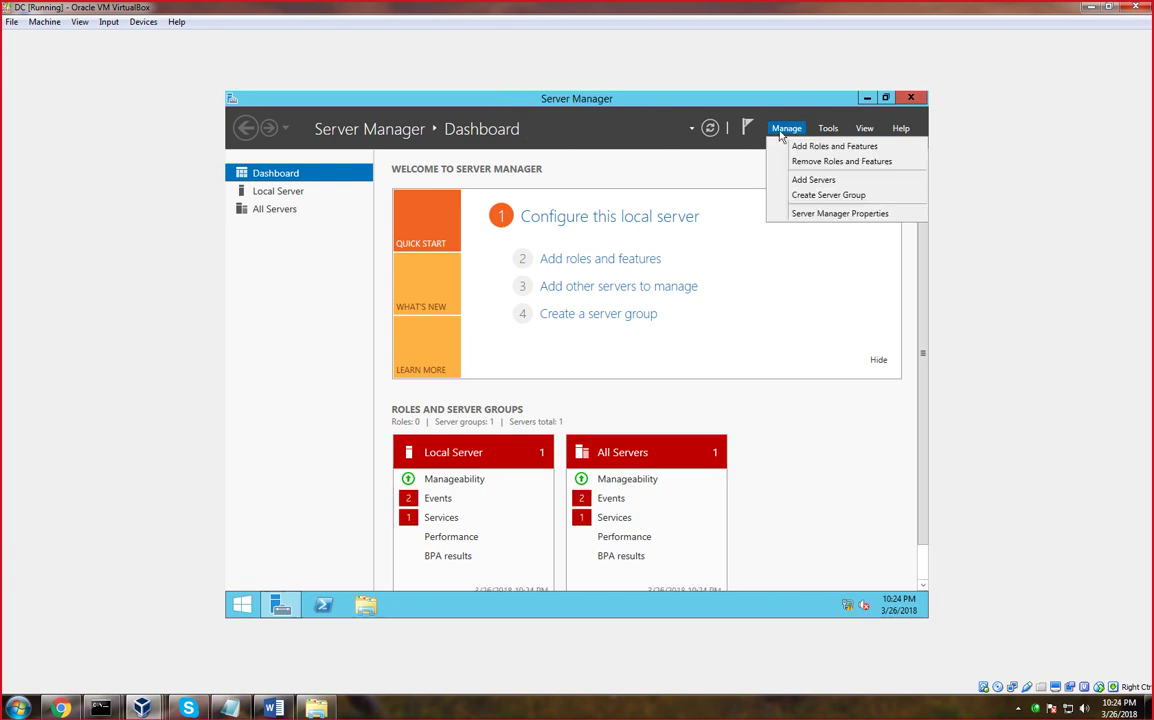
pyautogui.click(805, 152)
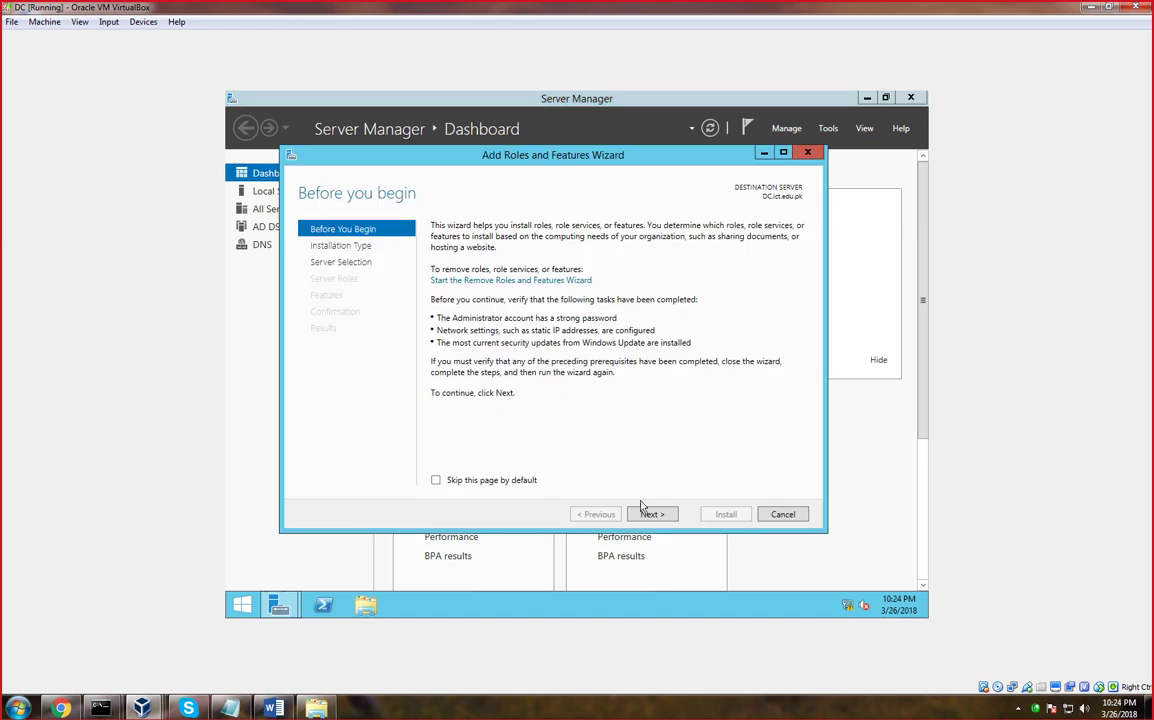
pyautogui.click(652, 514)
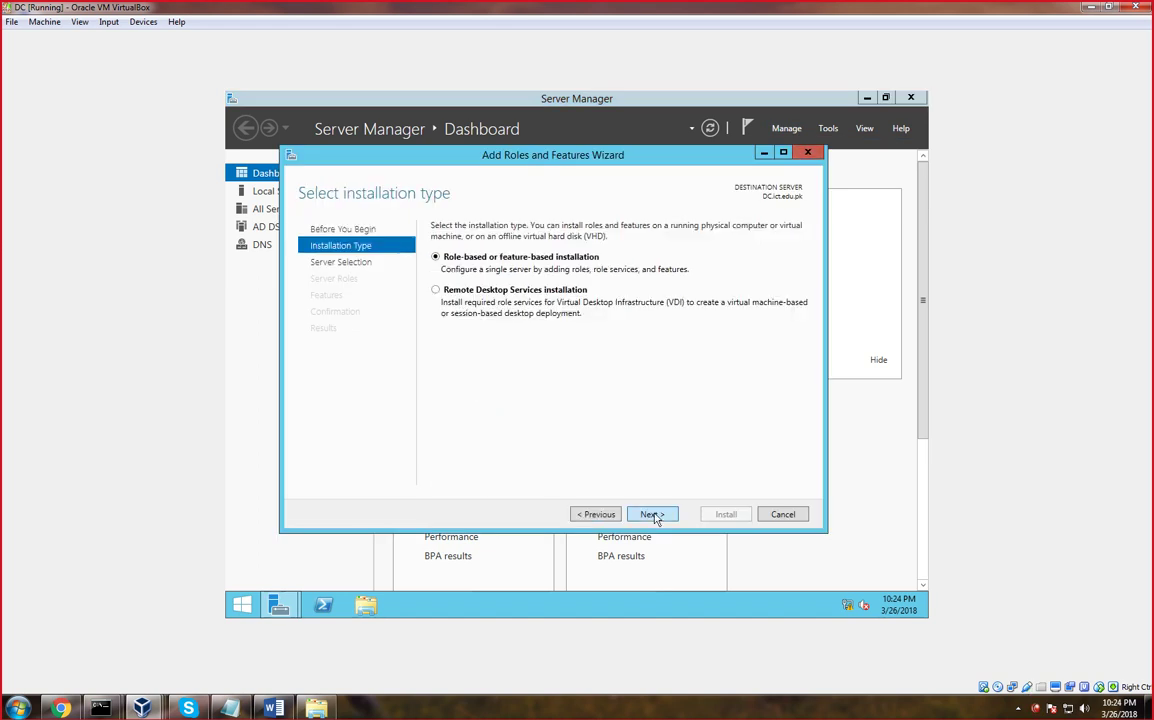
pyautogui.click(652, 514)
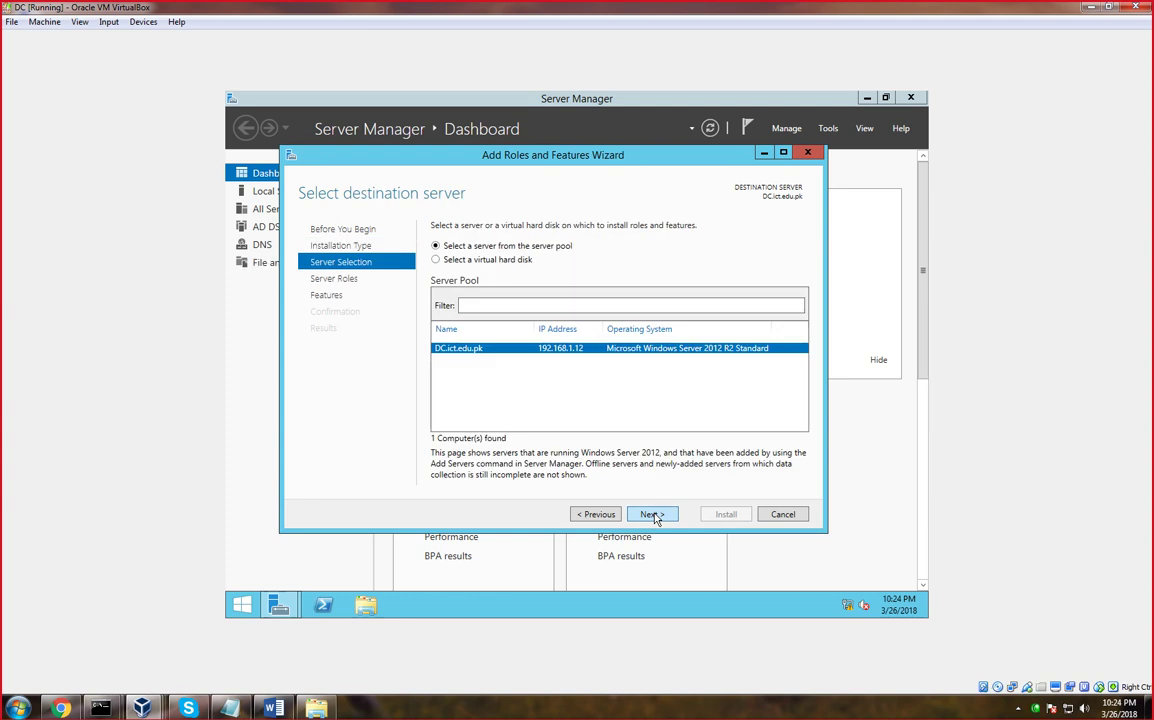
pyautogui.click(652, 514)
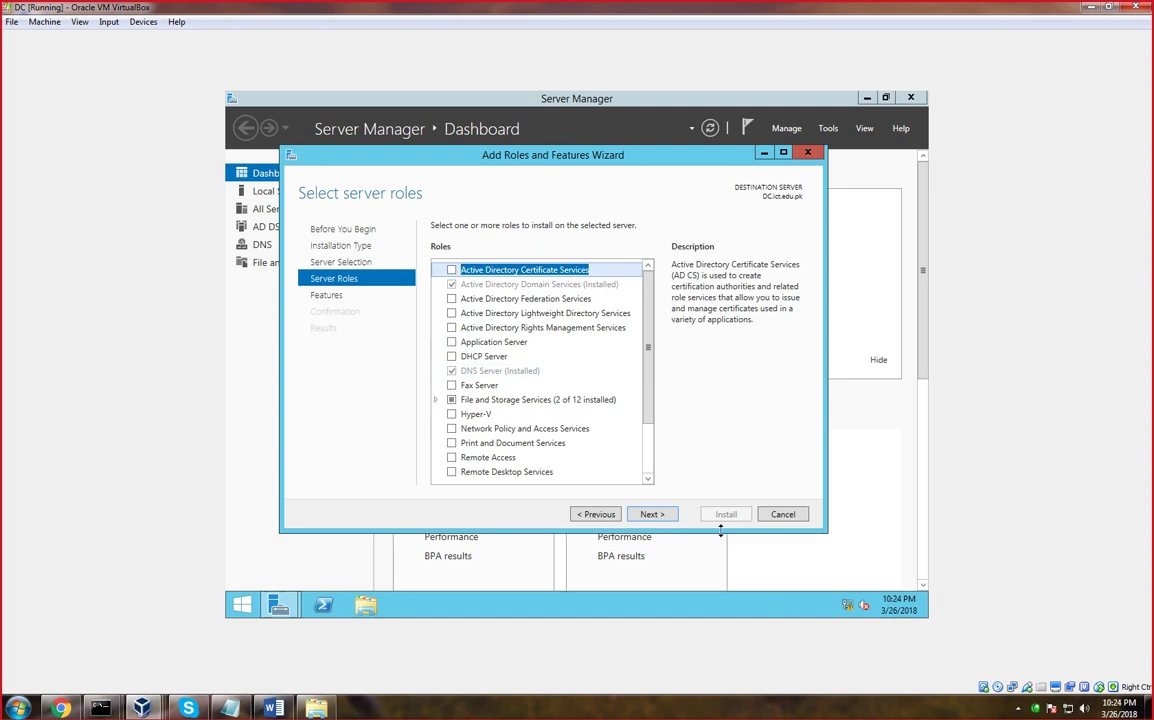
pyautogui.click(783, 518)
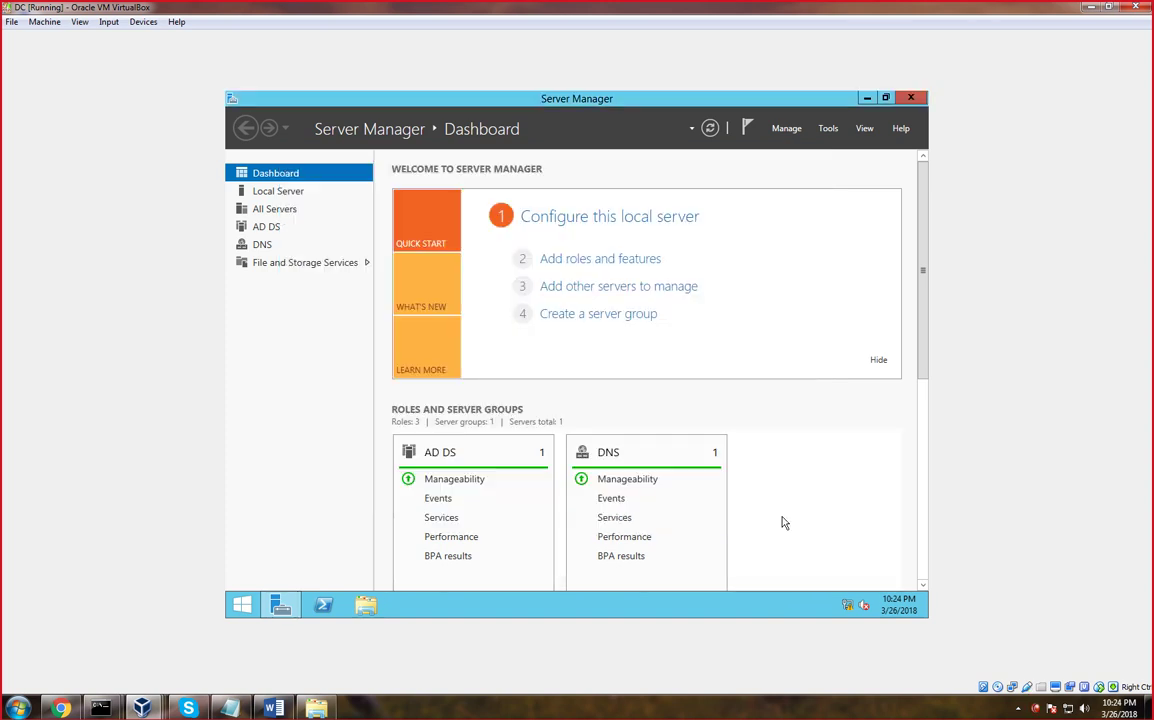
# Launch DNS Manager from Tools > DNS, then hide its window with Alt+F4
pyautogui.click(828, 132)
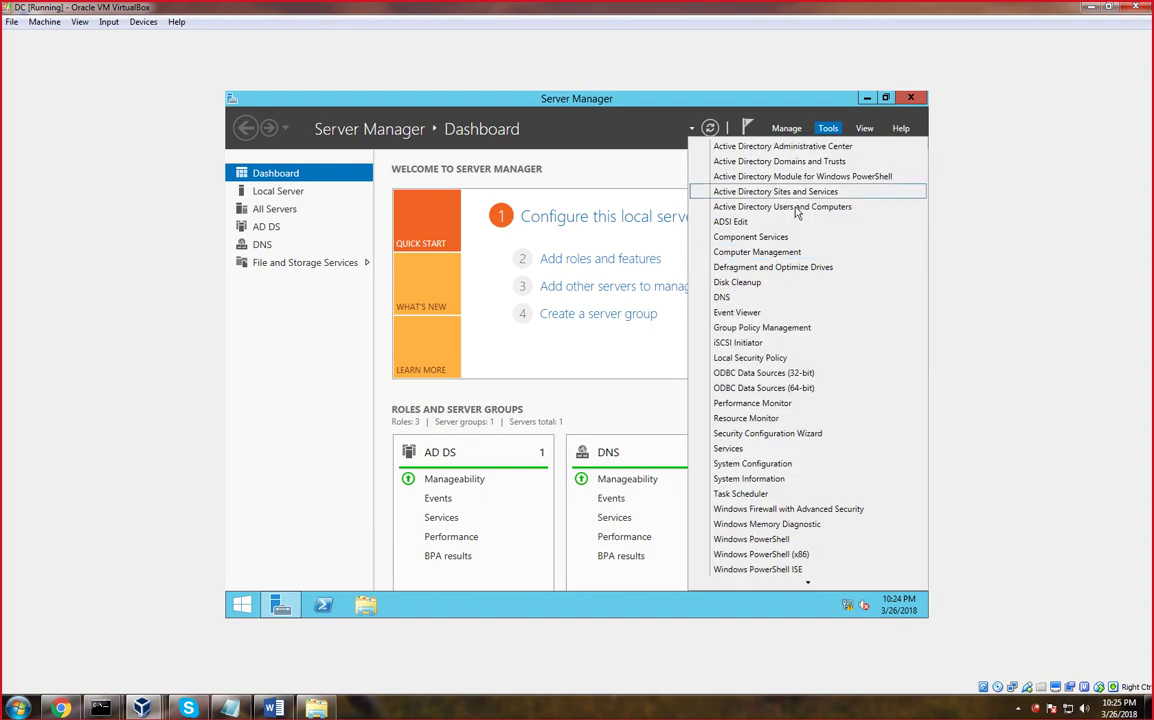
pyautogui.click(729, 300)
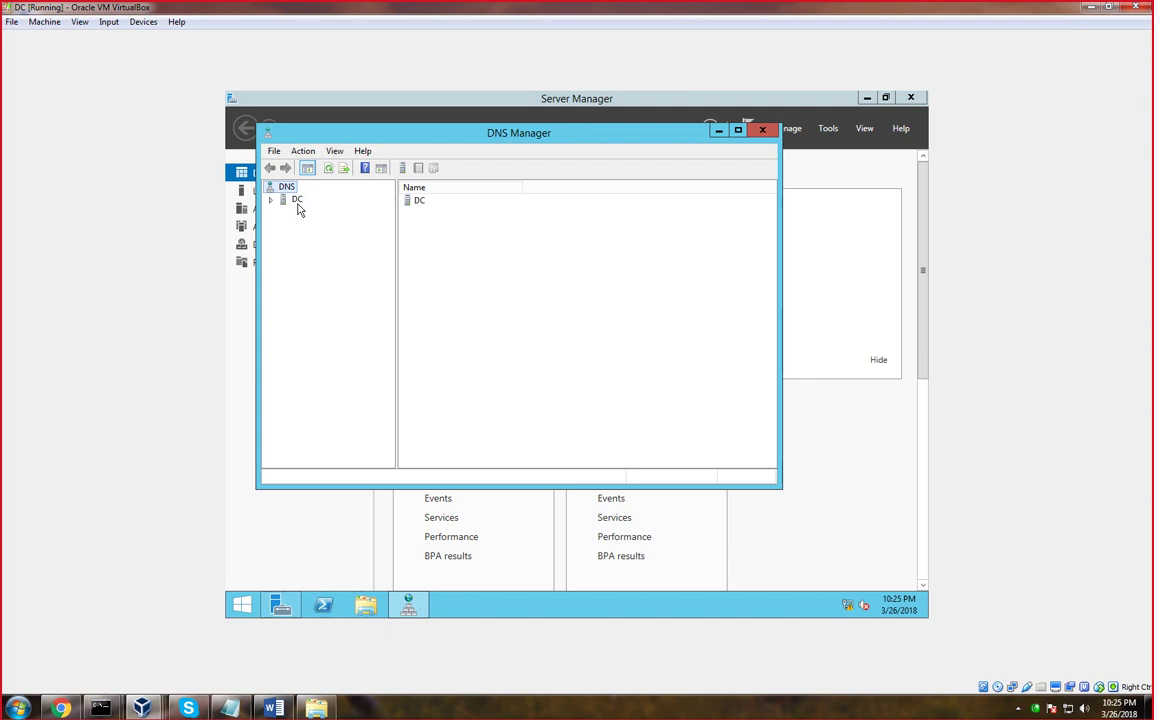
pyautogui.hotkey('alt', 'F4')
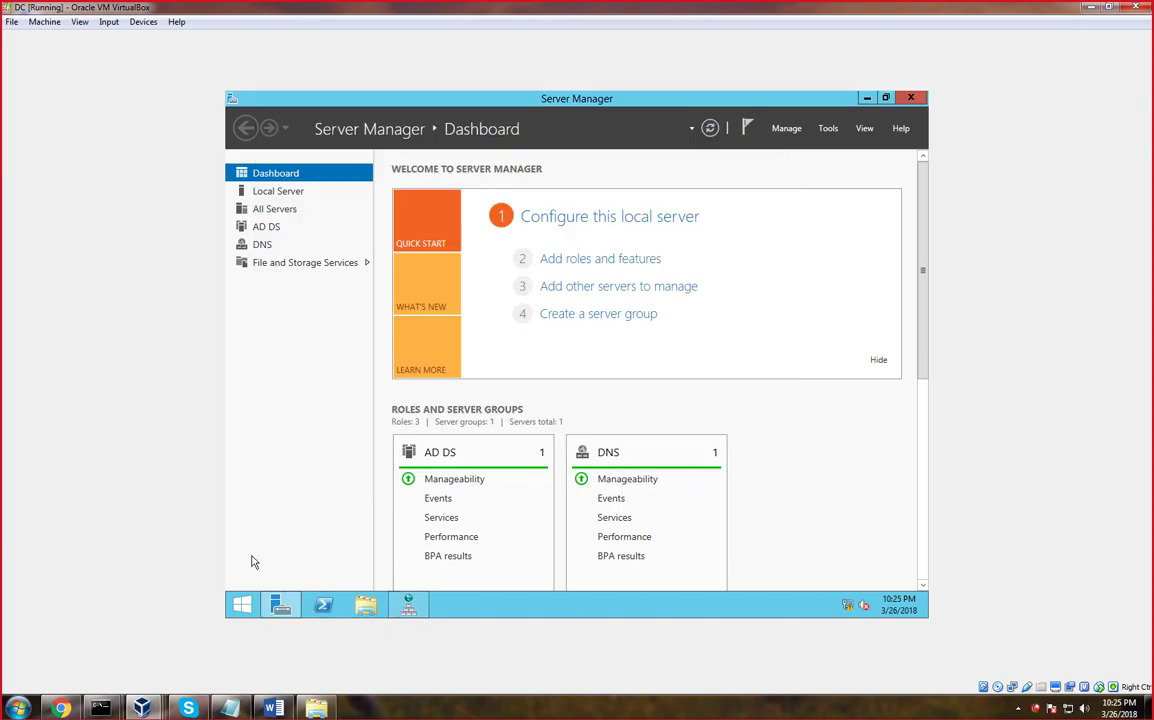
# Open a command prompt through Run (cmd) and run hostname to confirm the server is DC
pyautogui.press('super+r')
pyautogui.write('c,d')
pyautogui.press('Return')
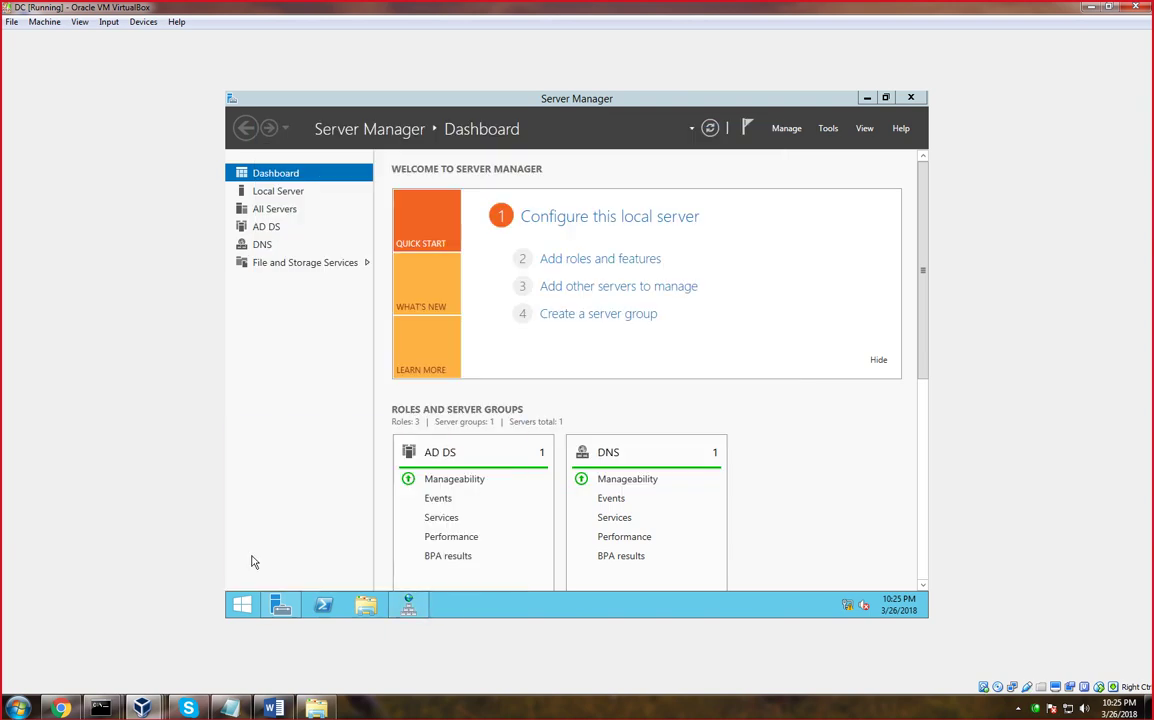
pyautogui.press('super+r')
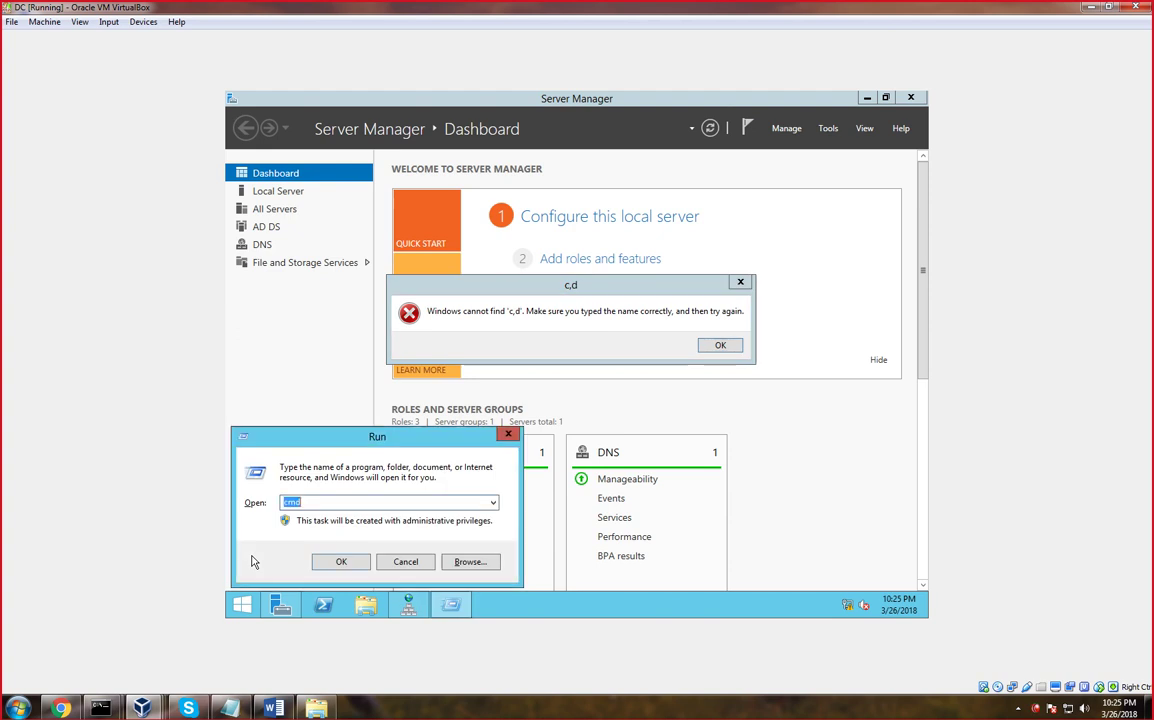
pyautogui.write('cmd')
pyautogui.press('super+e')
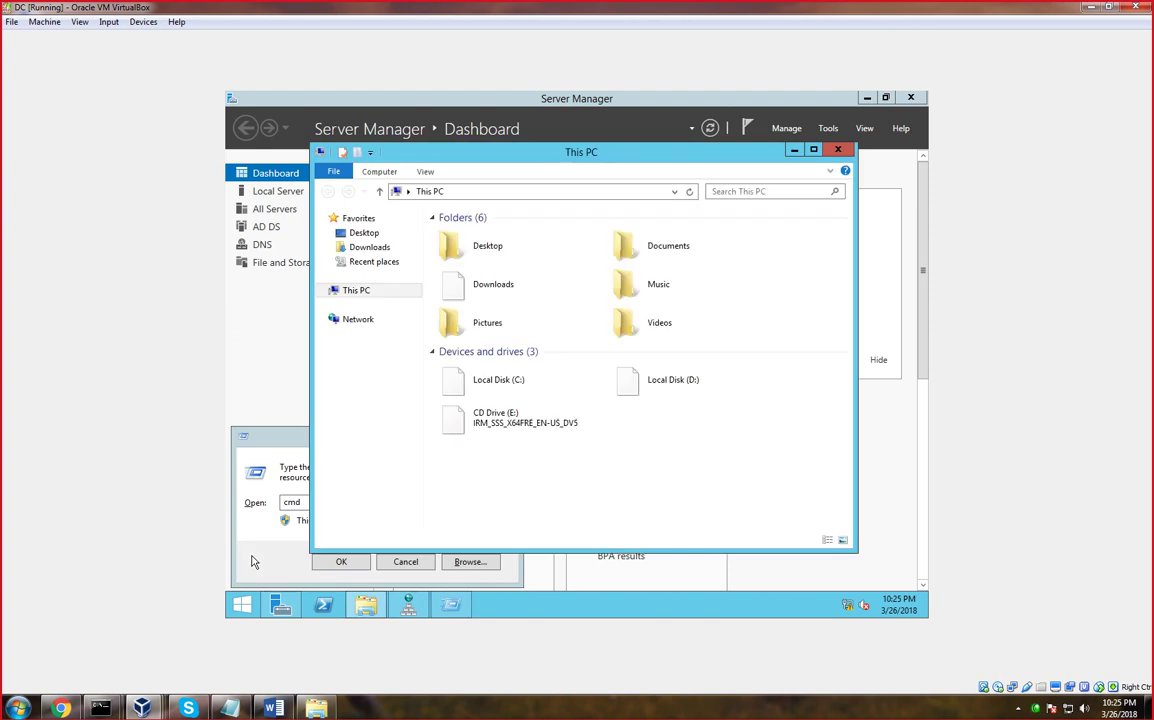
pyautogui.click(838, 150)
pyautogui.press('Return')
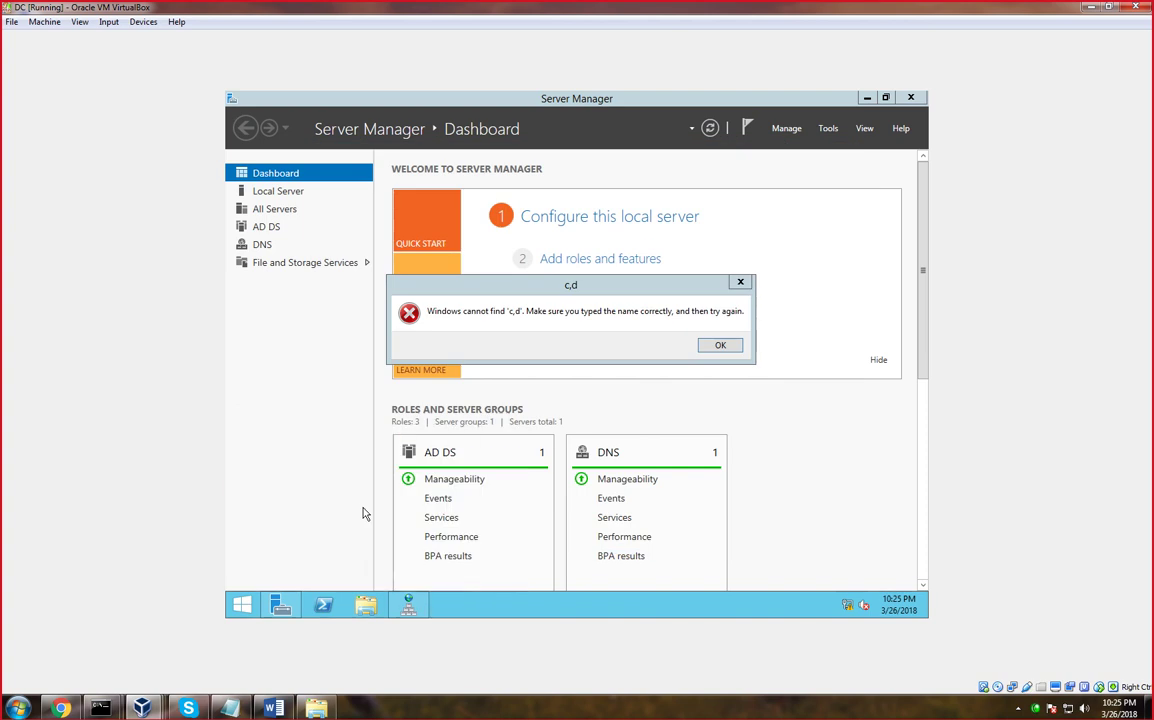
pyautogui.write('hostname')
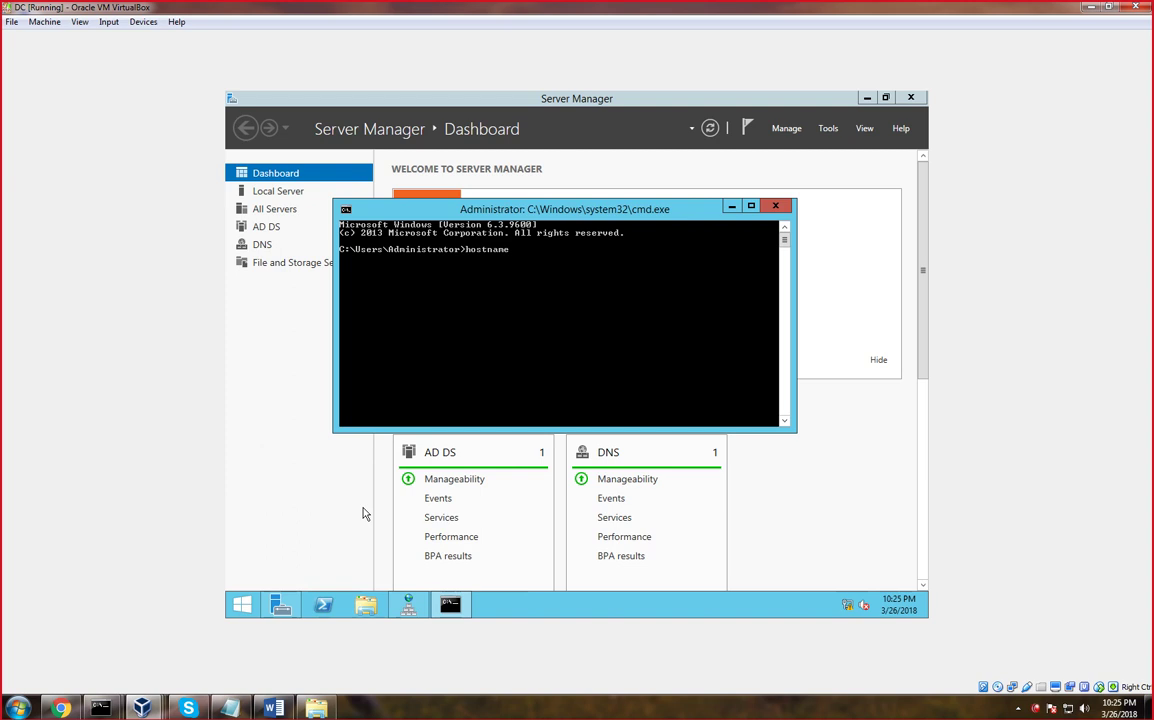
pyautogui.press('Return')
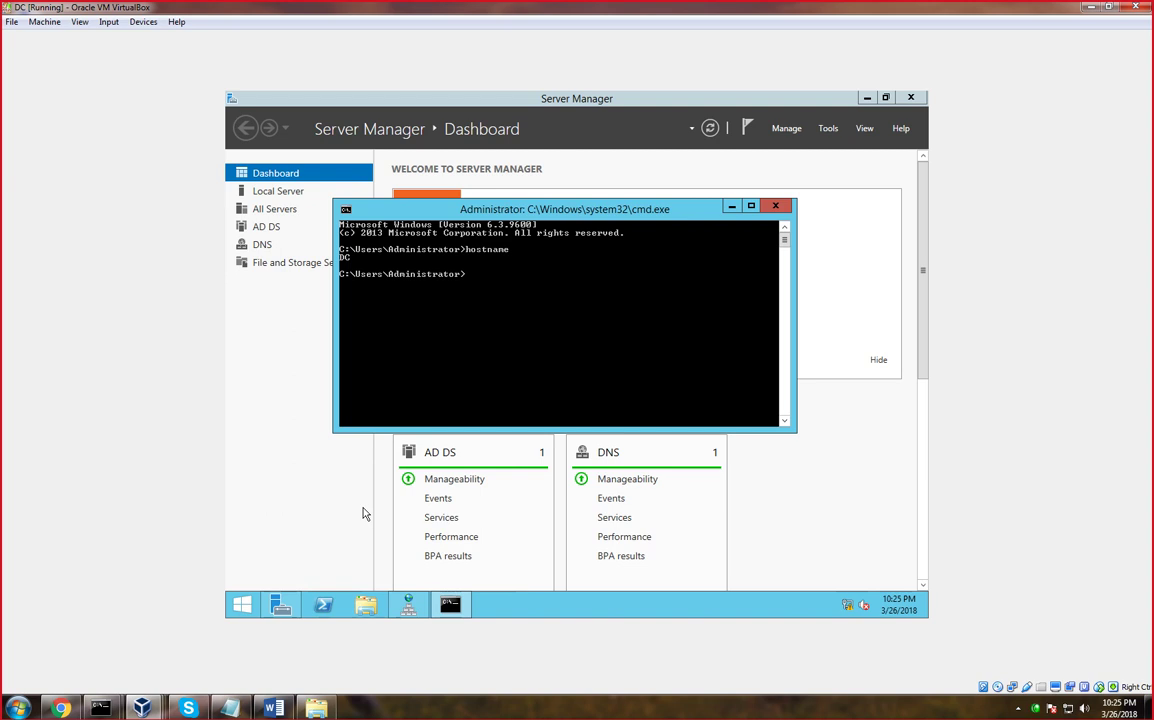
# Close the command prompt and Run box, and bring DNS Manager back to the front
pyautogui.click(768, 213)
pyautogui.press('Return')
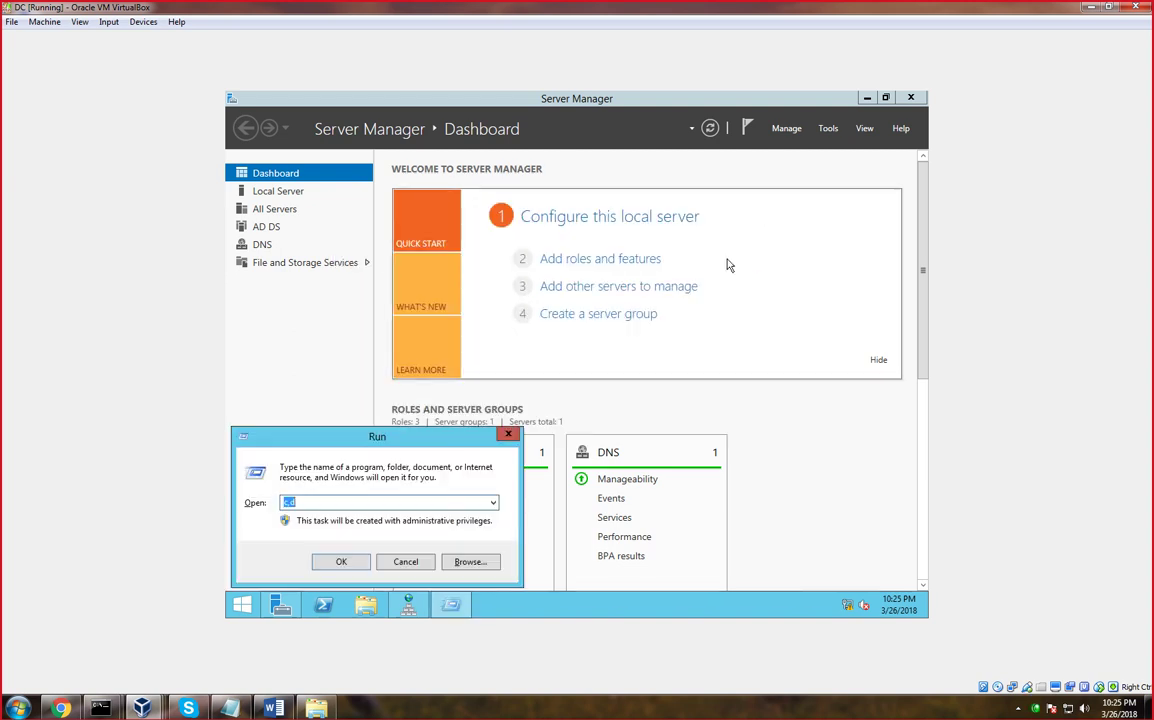
pyautogui.click(508, 434)
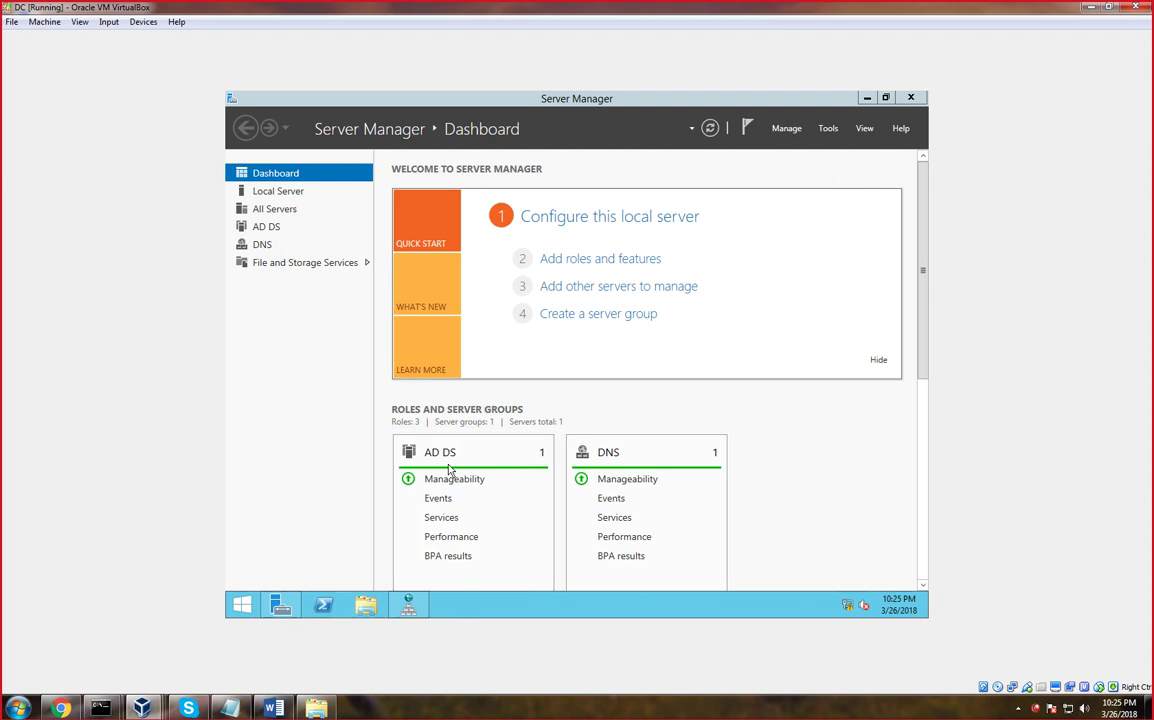
pyautogui.moveTo(405, 608)
pyautogui.click(385, 510)
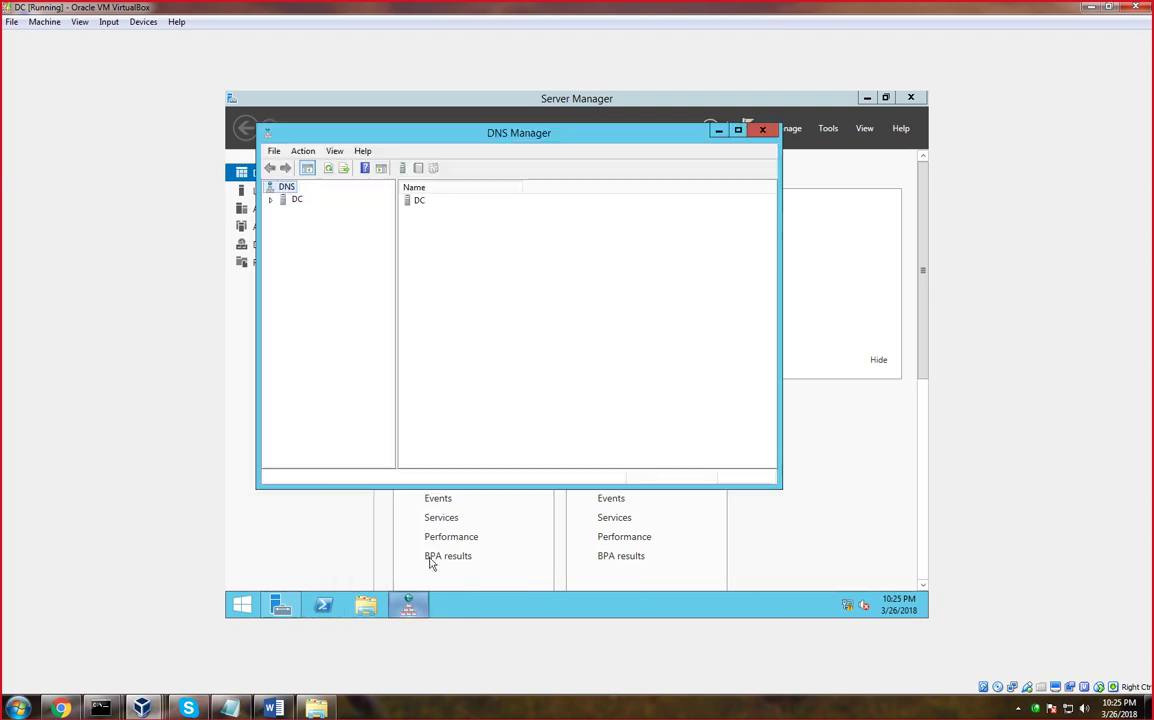
# Expand the DC server and inspect Conditional Forwarders and Trust Points, including the DNSKEY import dialog
pyautogui.doubleClick(298, 202)
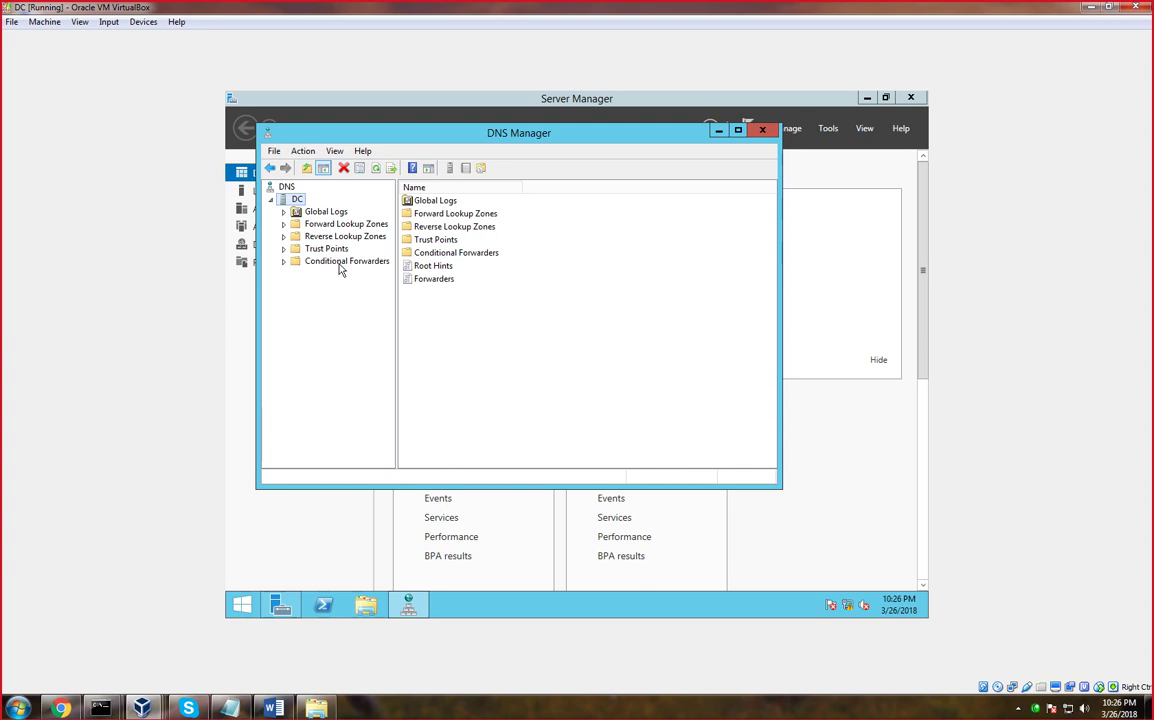
pyautogui.click(341, 266)
pyautogui.rightClick(333, 267)
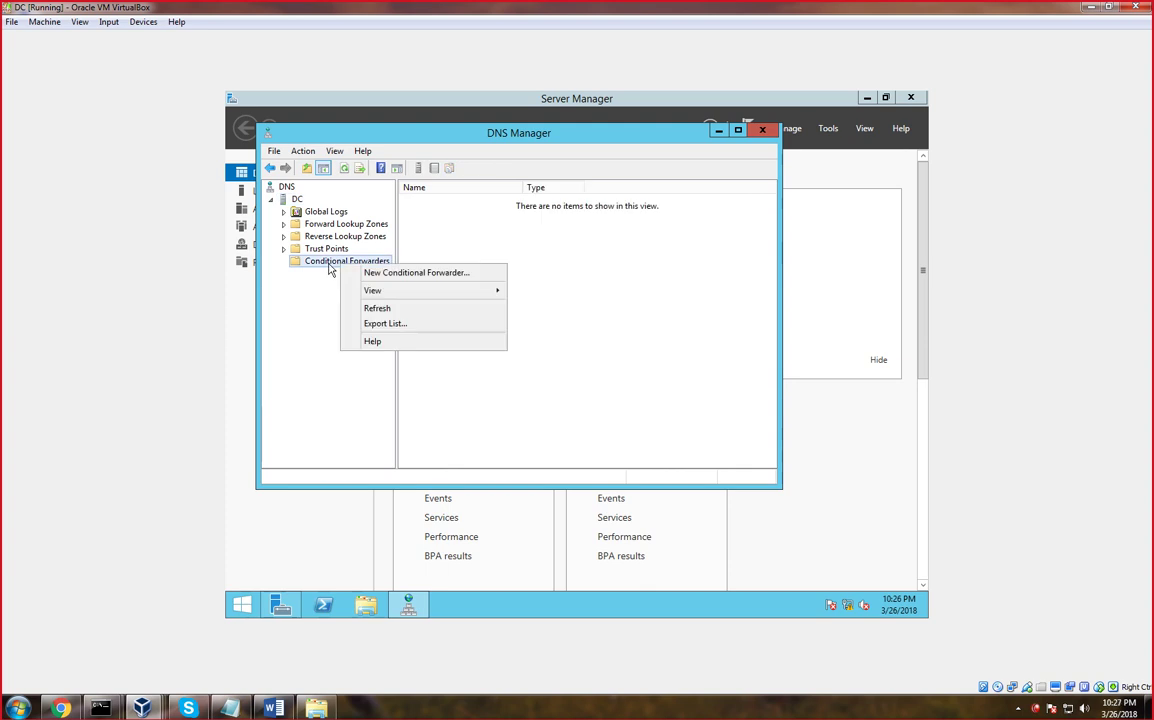
pyautogui.click(296, 246)
pyautogui.click(320, 249)
pyautogui.rightClick(324, 254)
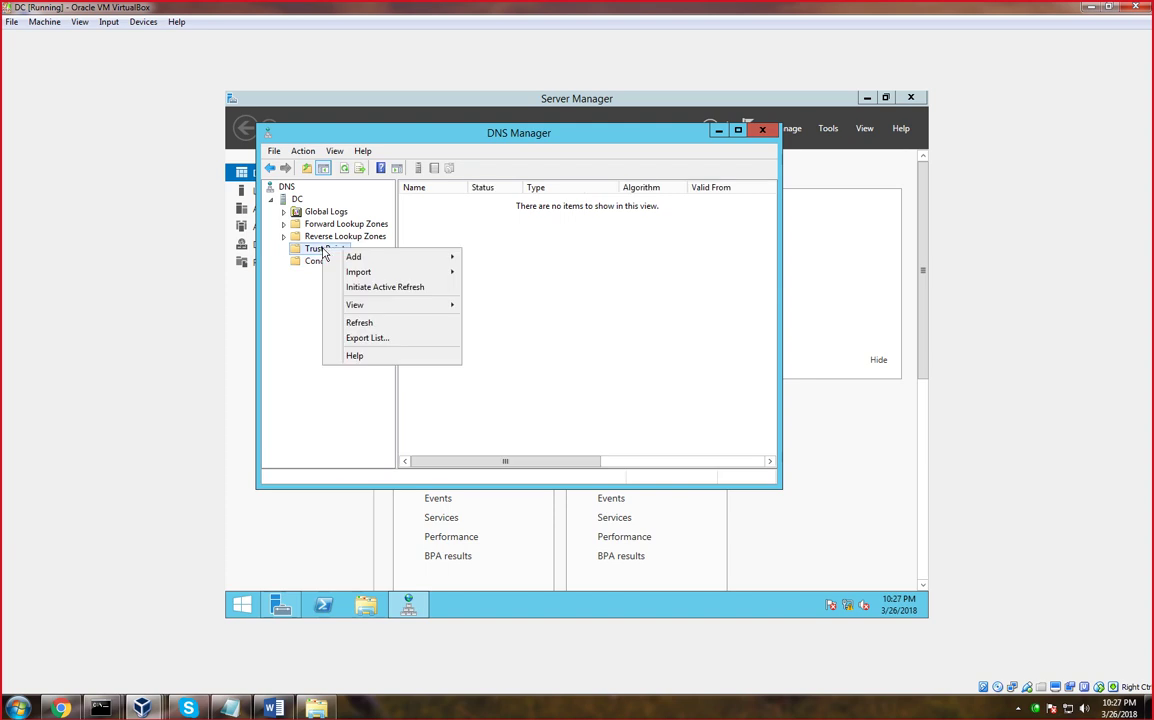
pyautogui.moveTo(374, 274)
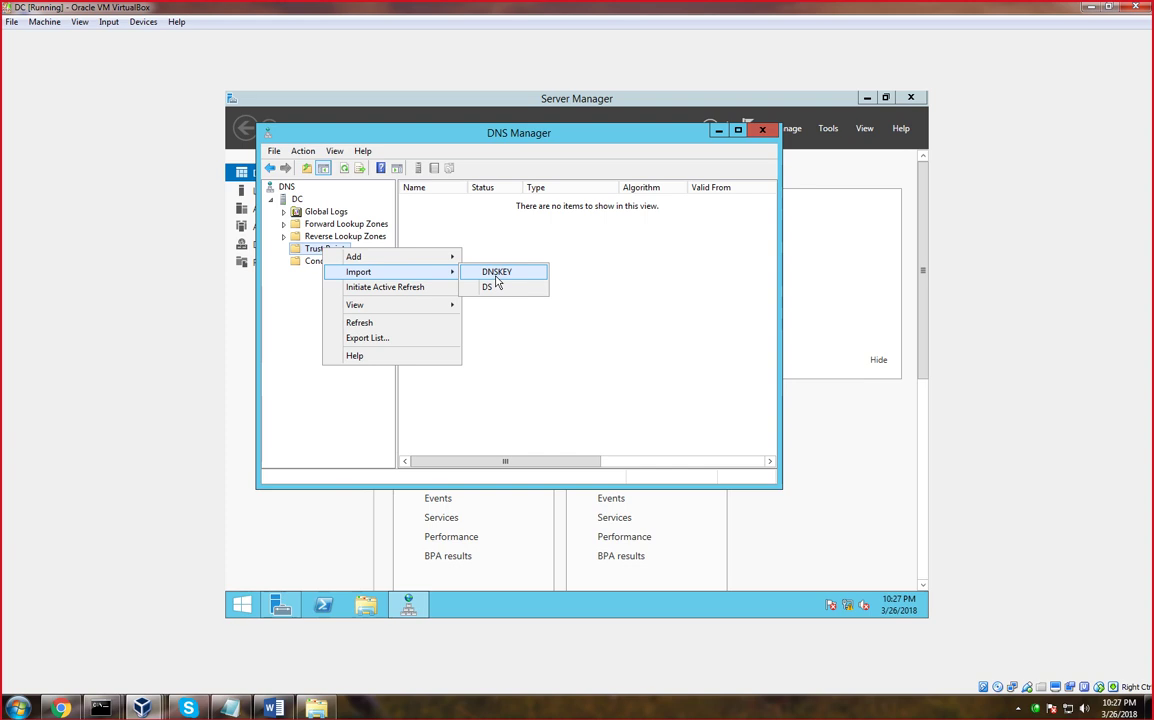
pyautogui.click(497, 273)
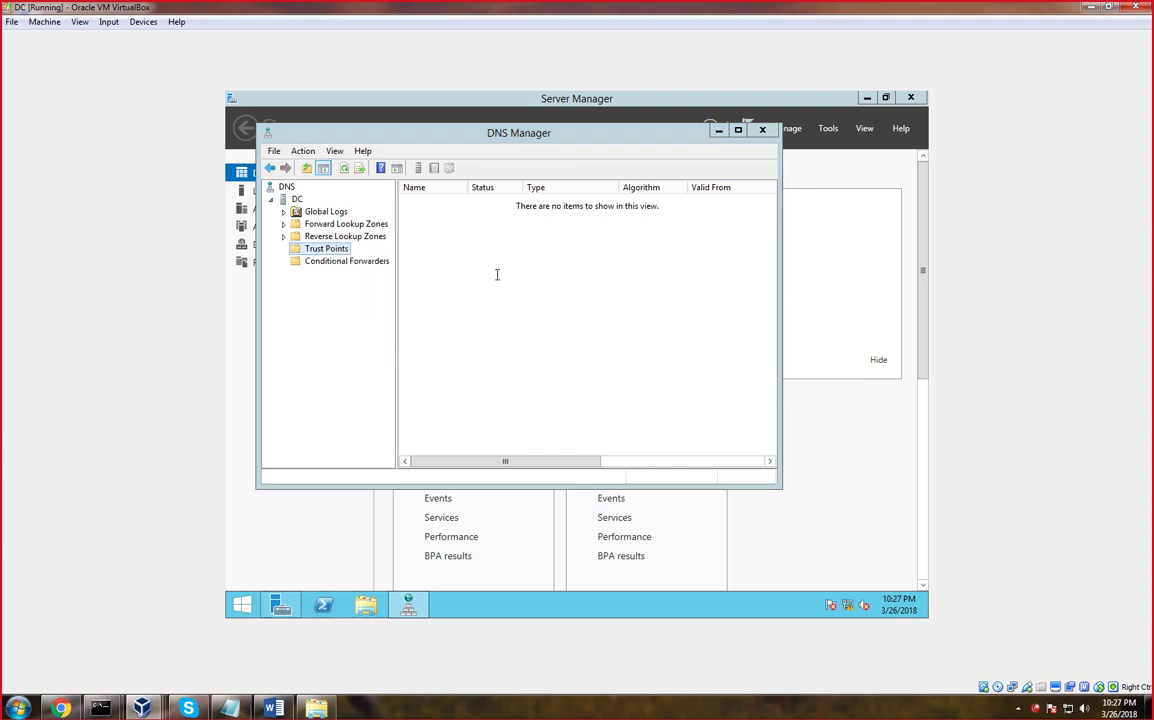
pyautogui.click(556, 235)
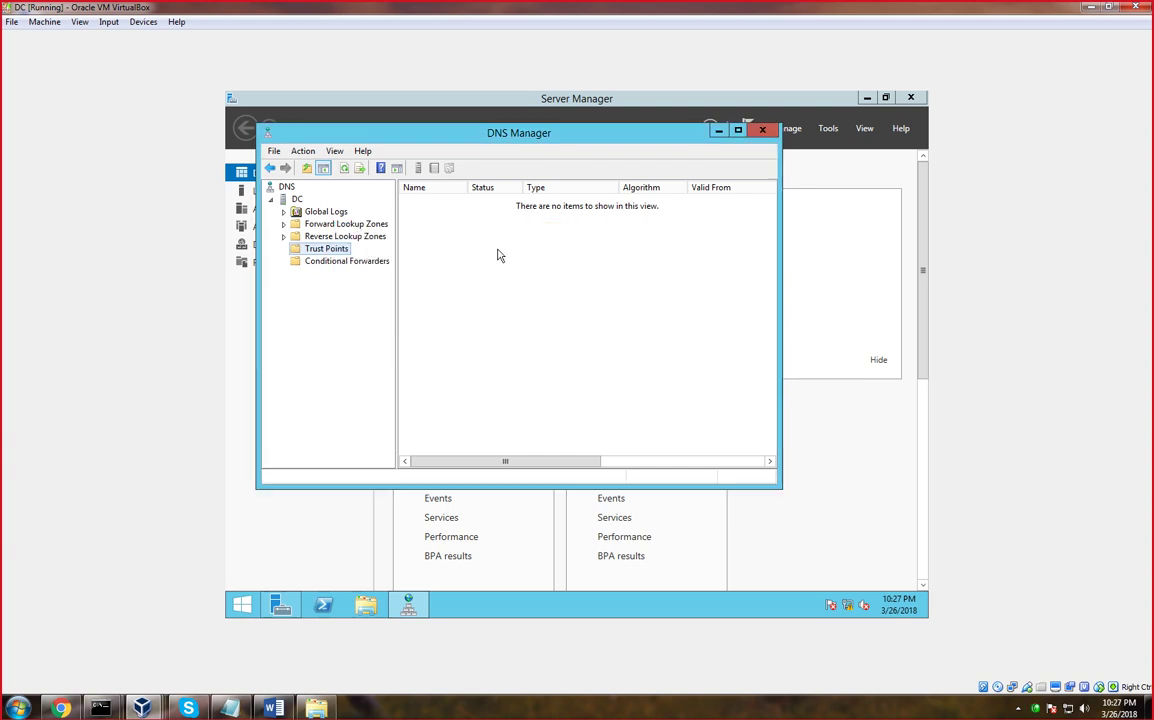
# Browse Forward Lookup Zones, the _msdcs.ict.edu.pk zone, Trust Points actions and Global Logs in the tree
pyautogui.doubleClick(355, 230)
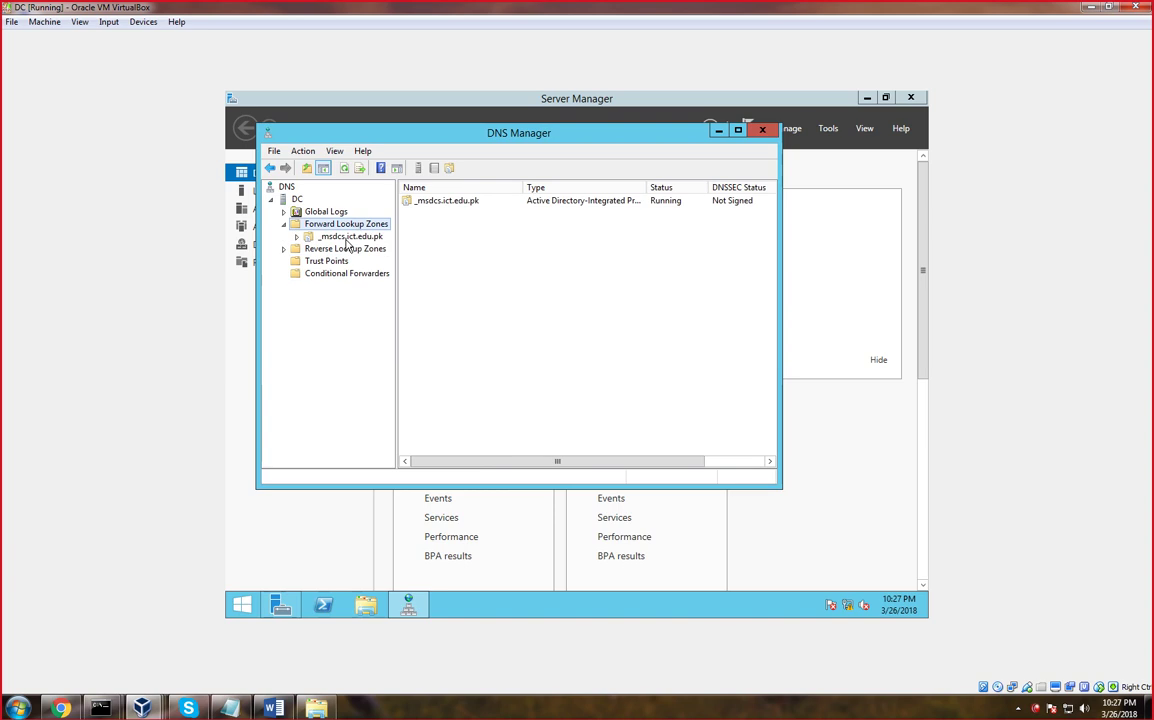
pyautogui.click(350, 237)
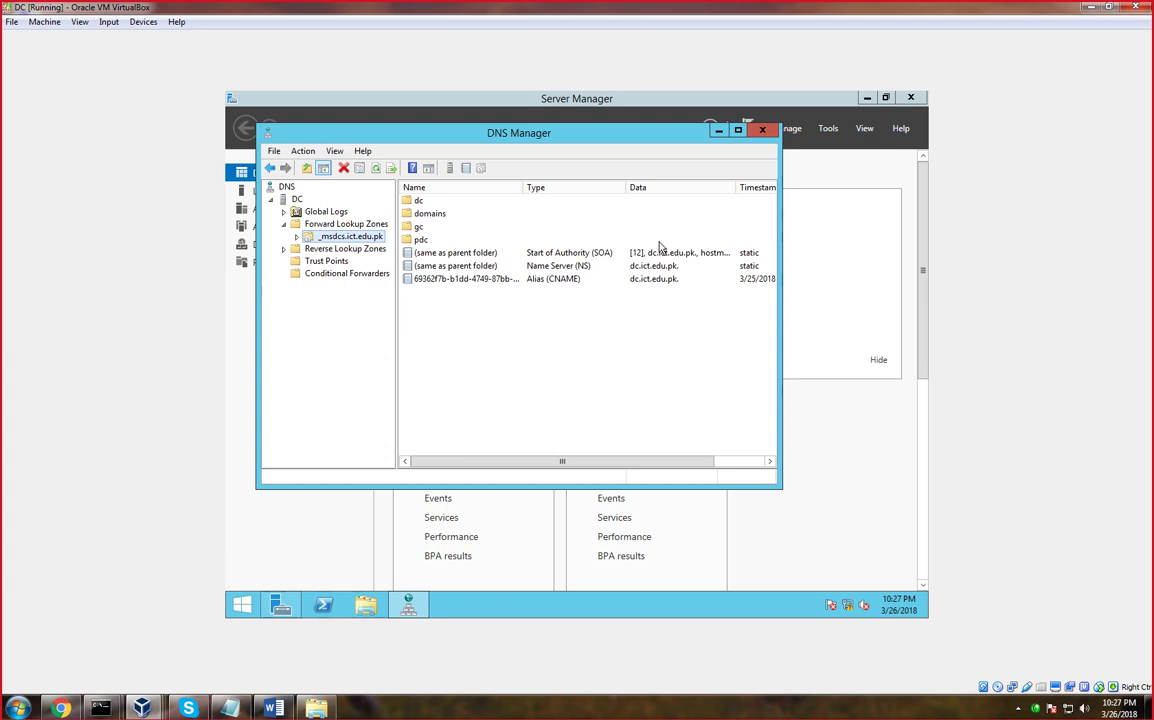
pyautogui.click(328, 262)
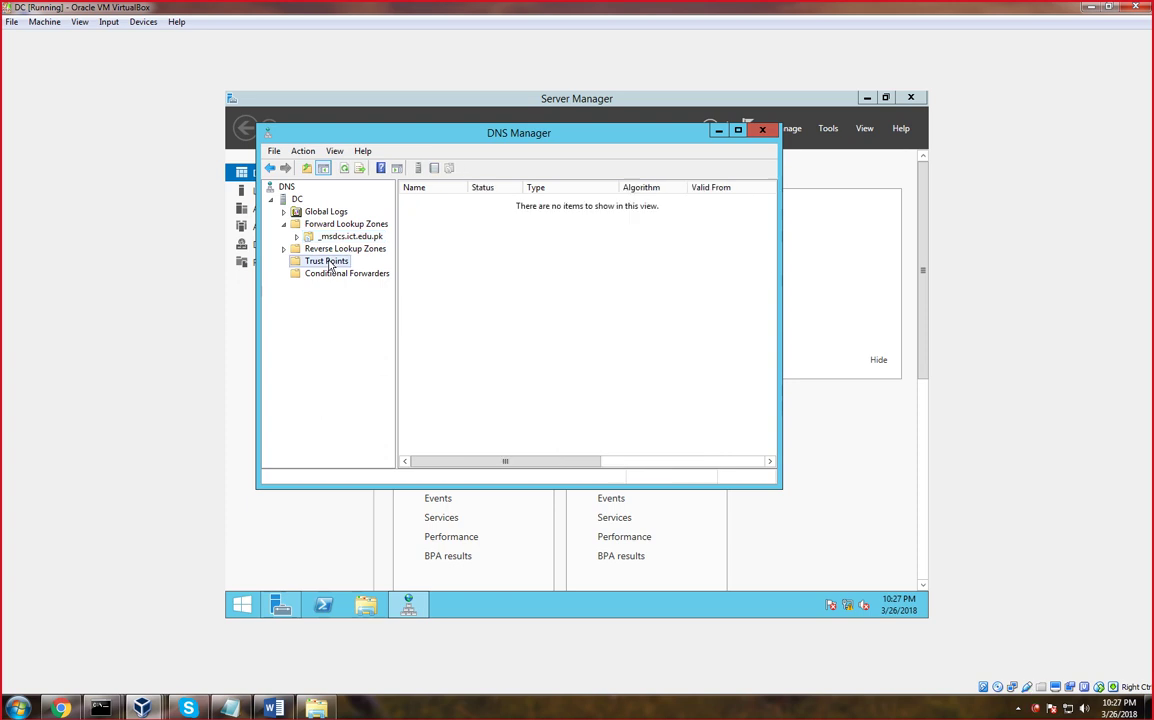
pyautogui.rightClick(328, 262)
pyautogui.moveTo(348, 285)
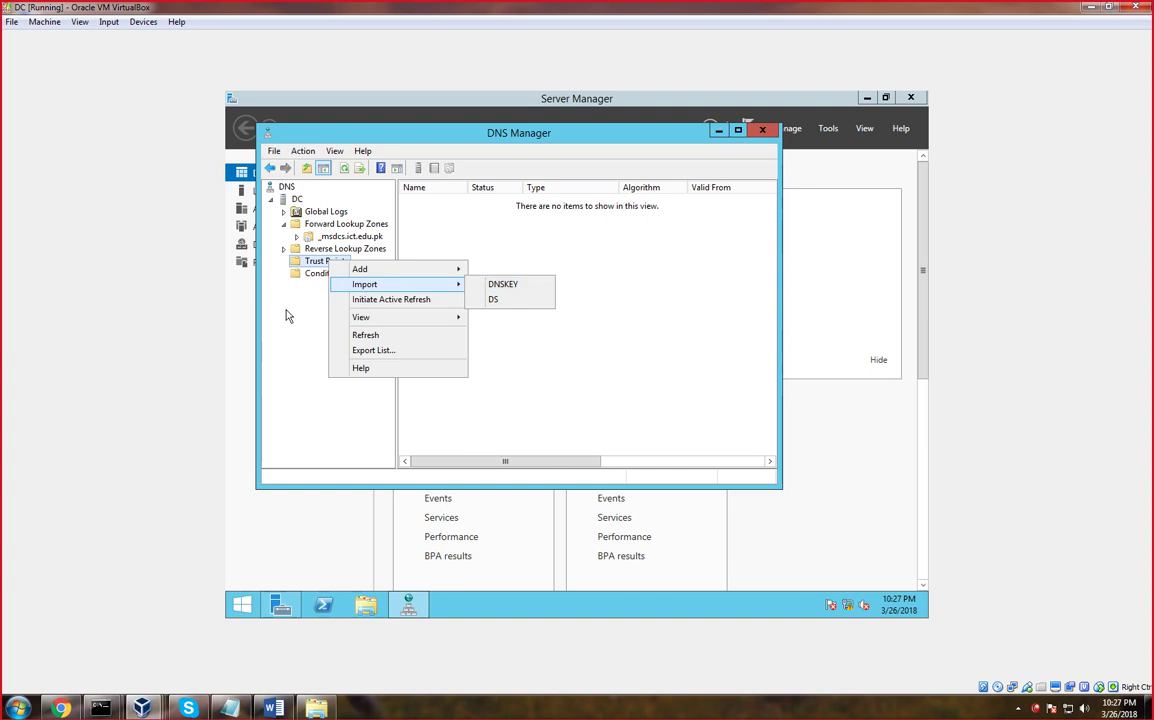
pyautogui.click(285, 316)
pyautogui.click(296, 236)
pyautogui.click(283, 224)
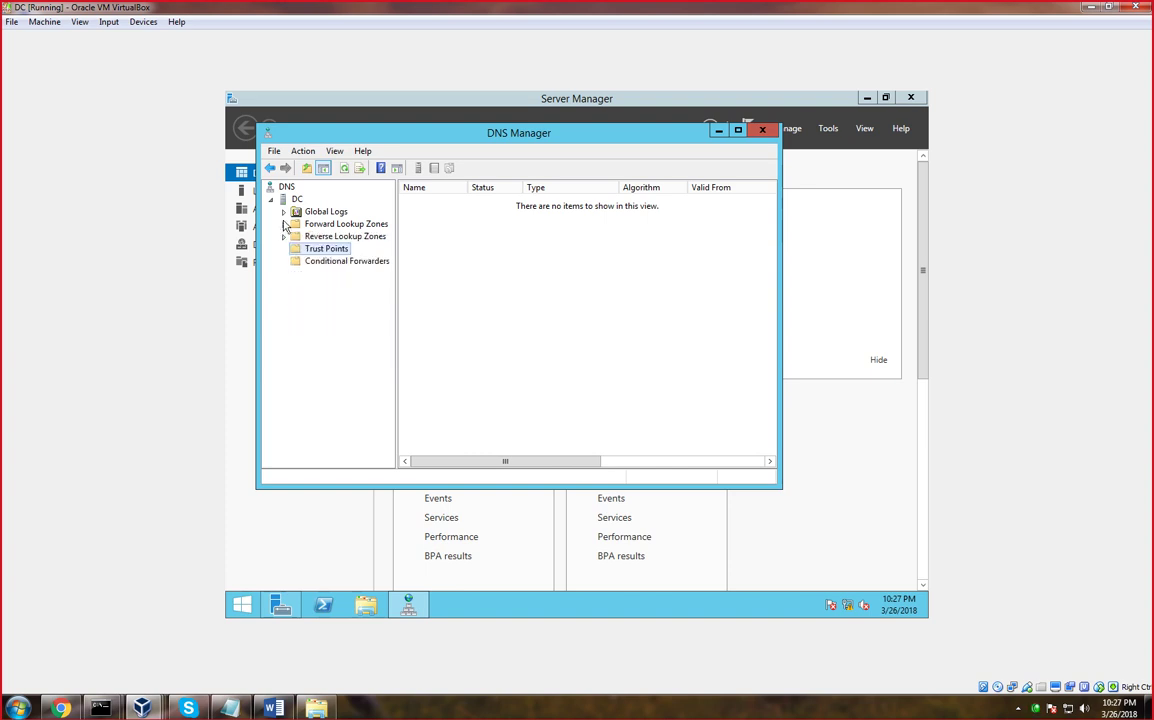
pyautogui.click(283, 212)
pyautogui.click(283, 212)
# Expand Forward Lookup Zones > _msdcs.ict.edu.pk and open its dc folder
pyautogui.doubleClick(333, 225)
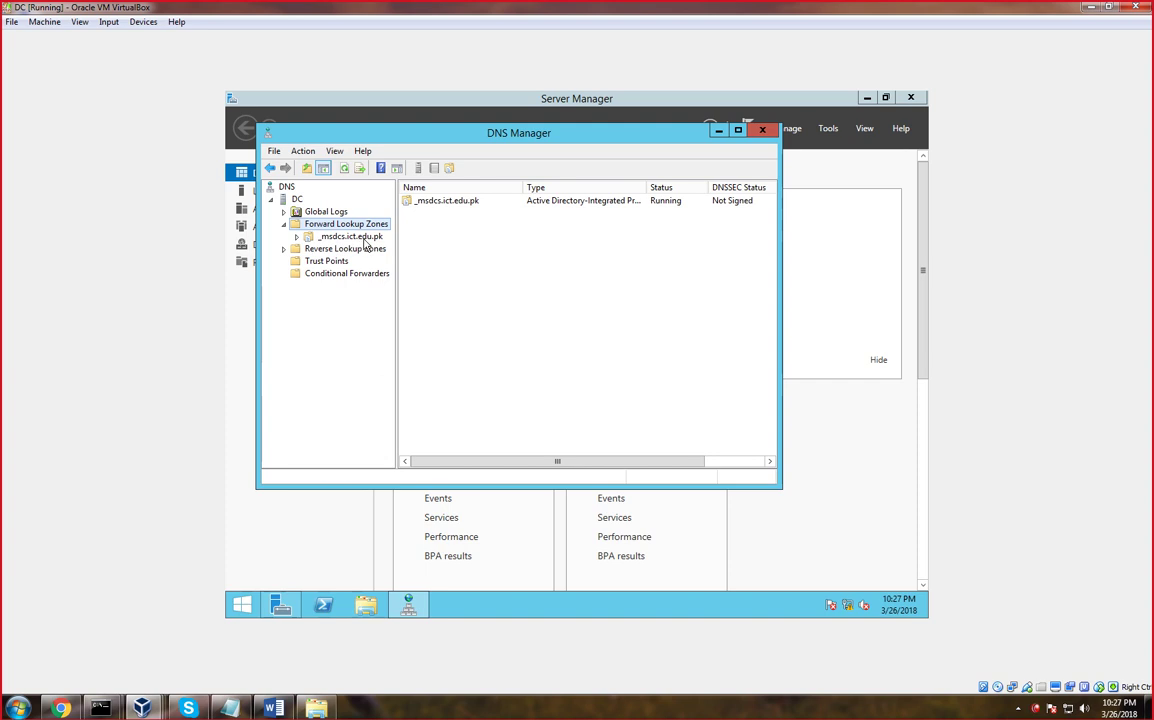
pyautogui.doubleClick(360, 238)
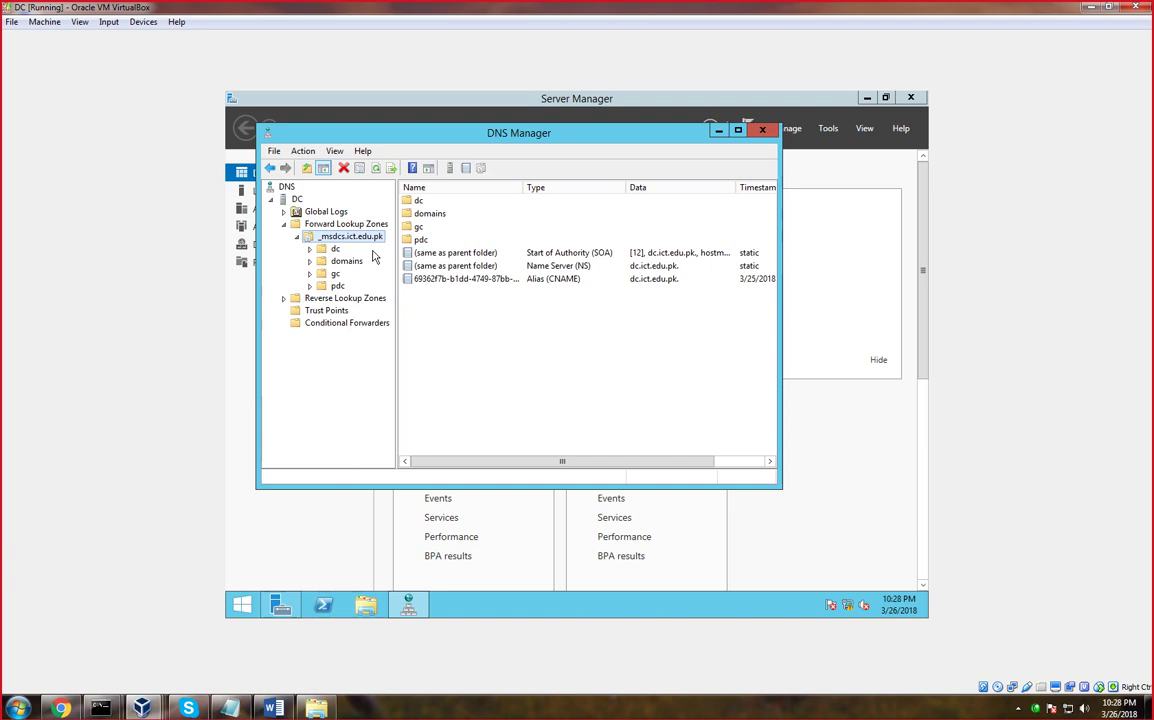
pyautogui.doubleClick(323, 250)
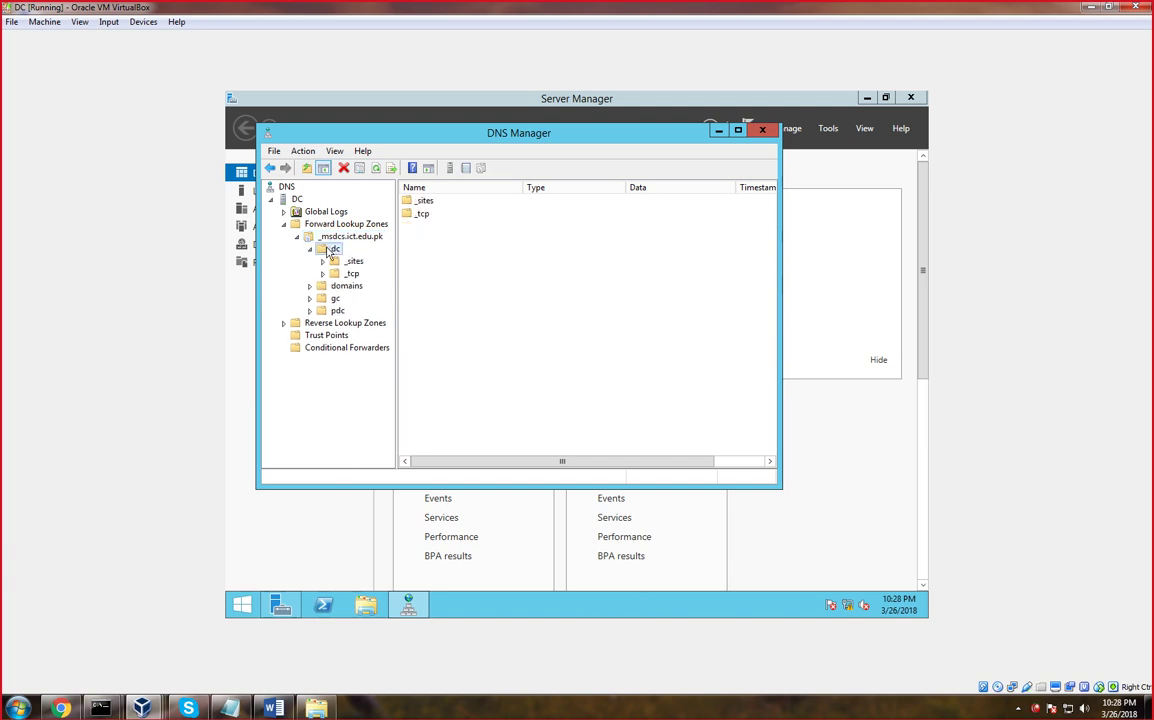
pyautogui.doubleClick(330, 249)
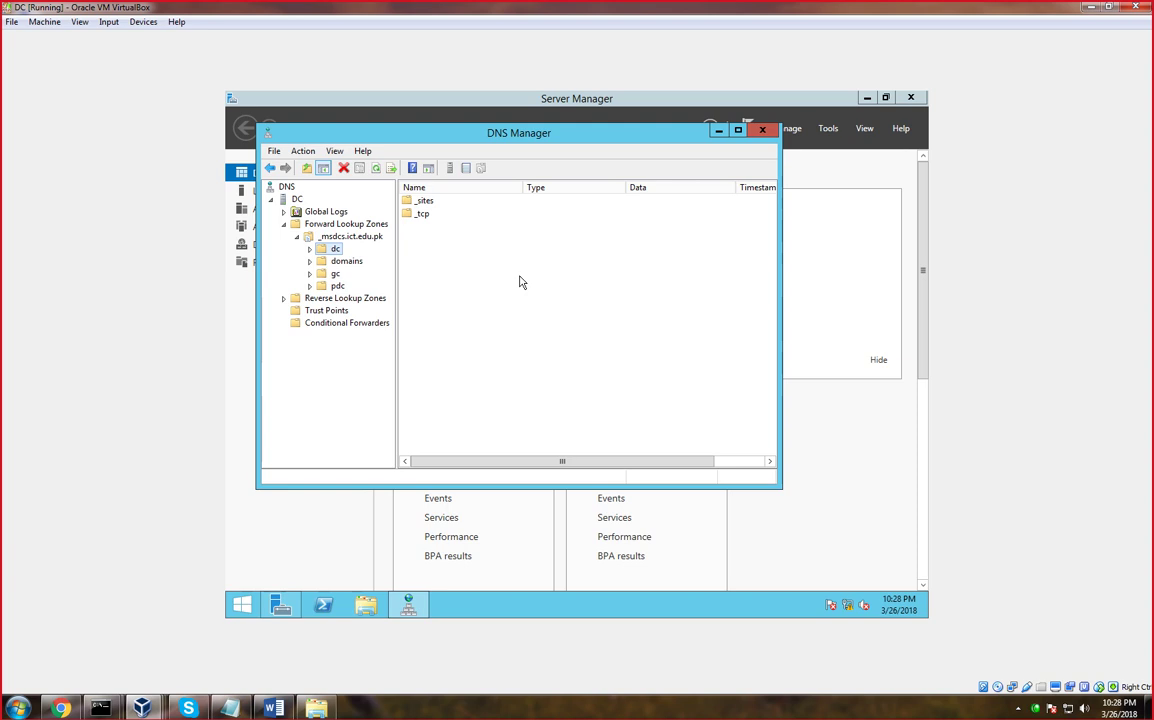
# Minimize DNS Manager and open the Services console from Server Manager's Tools menu
pyautogui.click(717, 132)
pyautogui.click(828, 129)
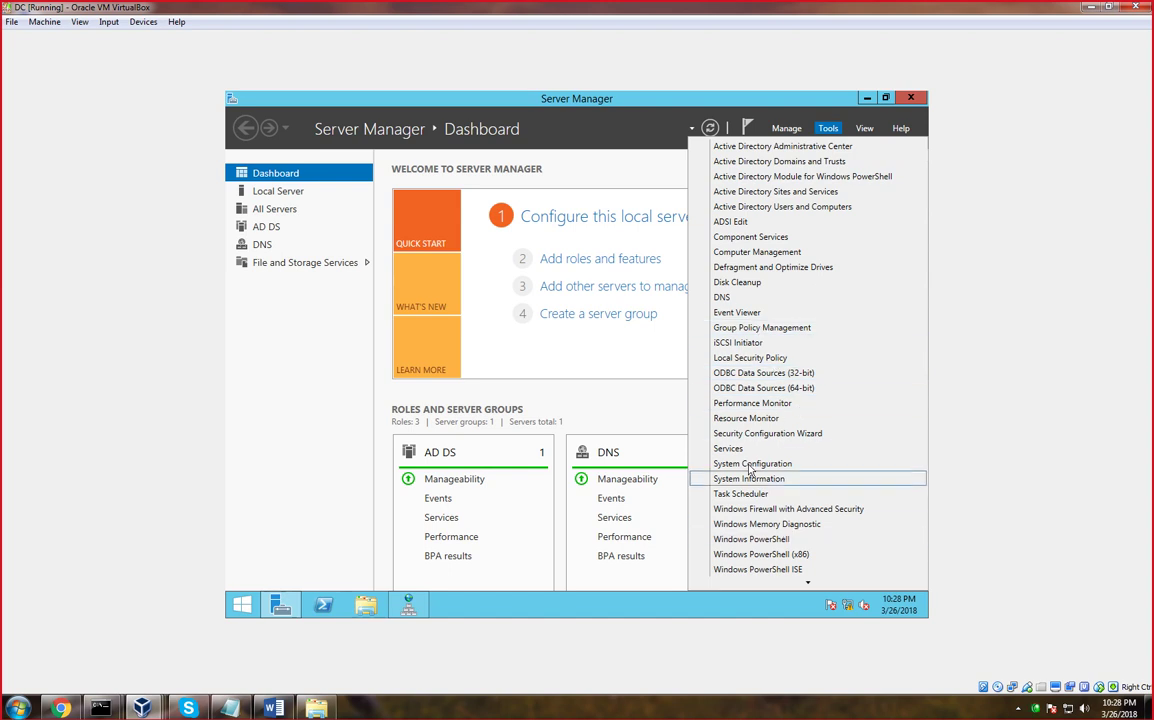
pyautogui.click(734, 450)
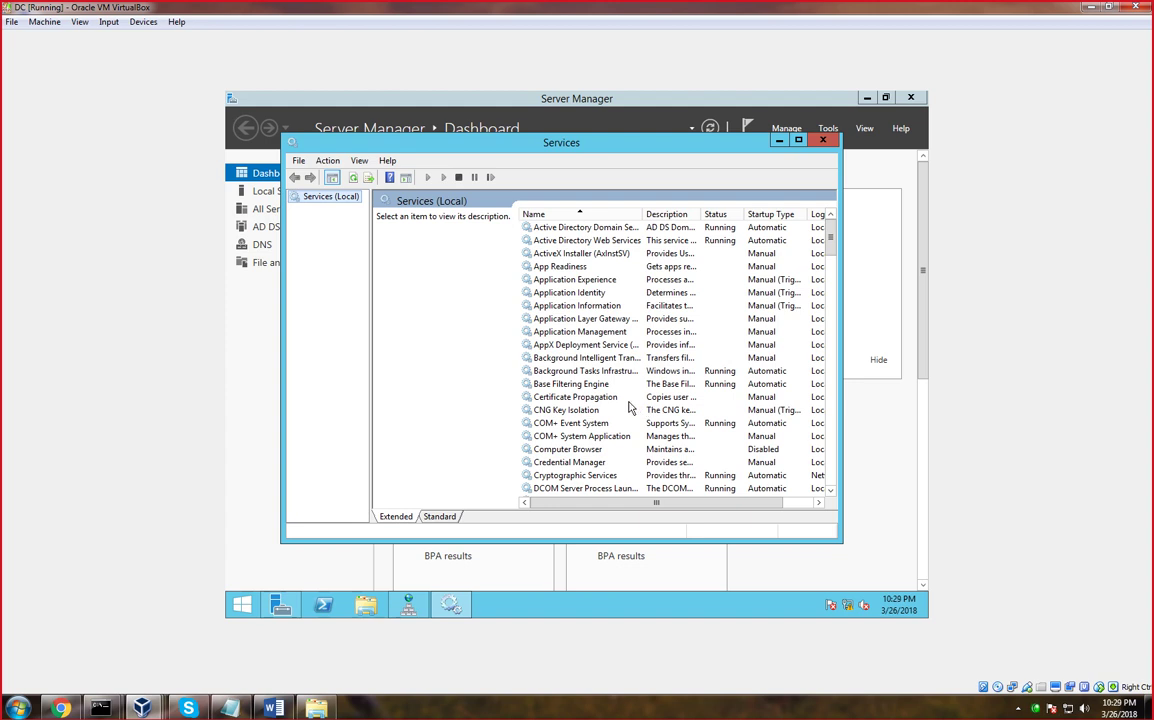
pyautogui.click(831, 143)
pyautogui.click(828, 128)
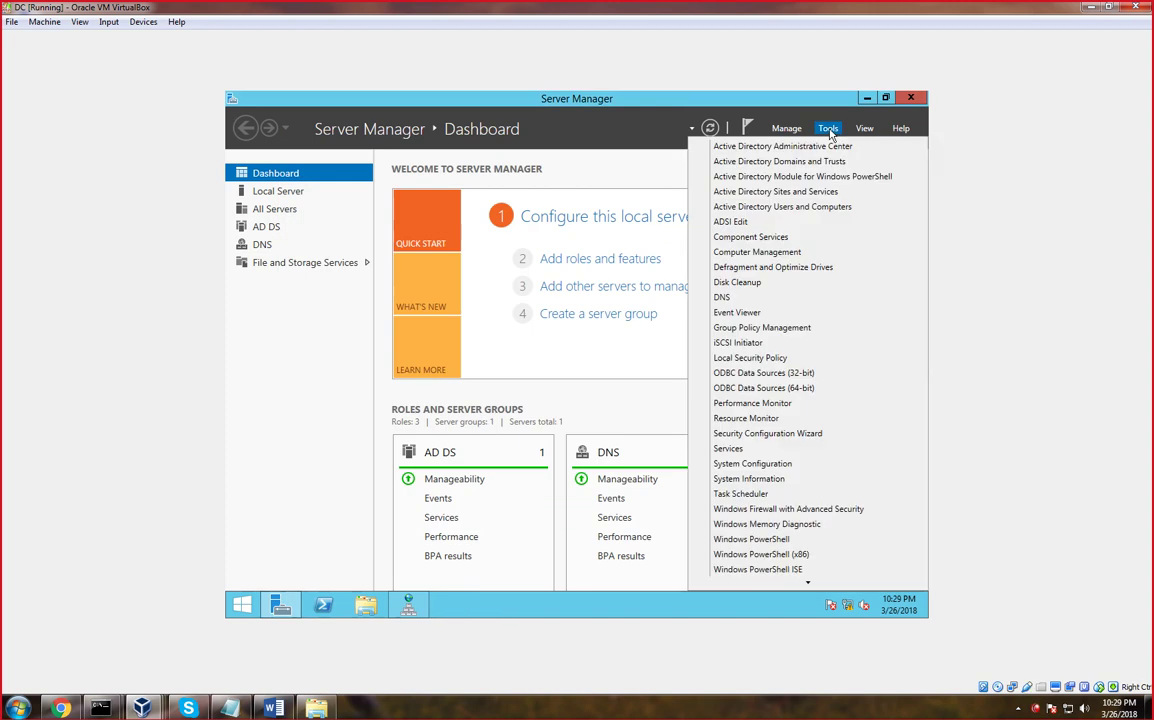
pyautogui.click(729, 449)
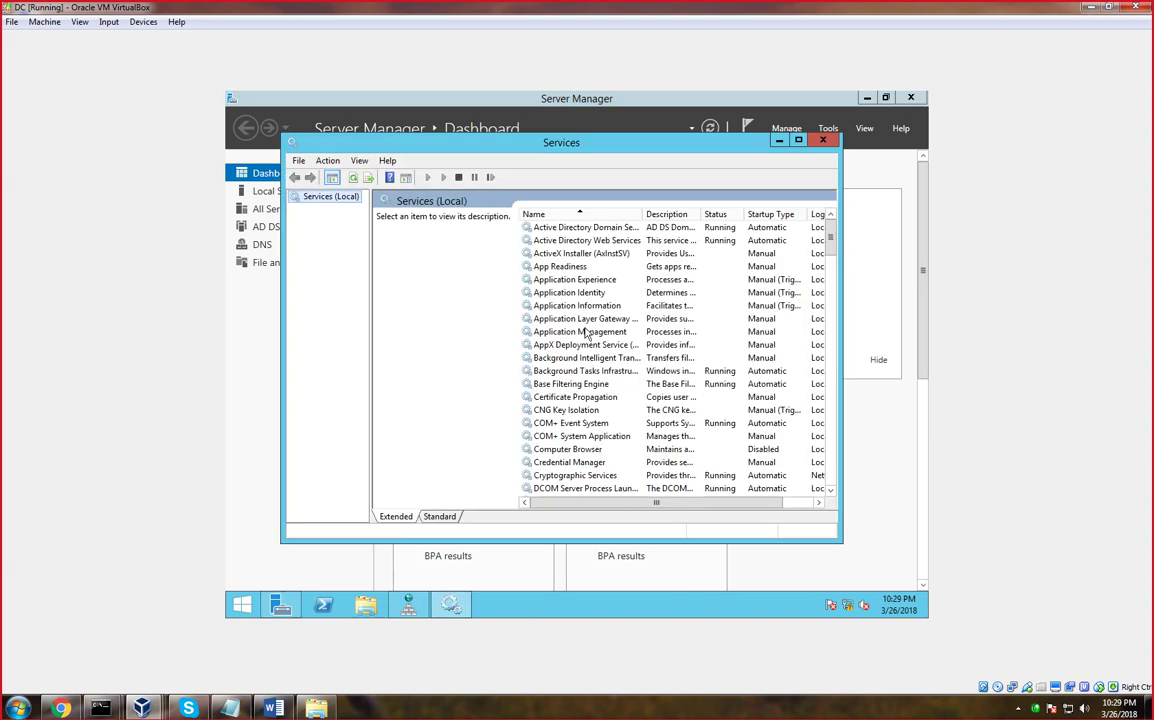
# Step through the services list reading descriptions, then check that DNS Client is running
pyautogui.click(585, 331)
pyautogui.press('d')
pyautogui.press('d')
pyautogui.press('d')
pyautogui.press('d')
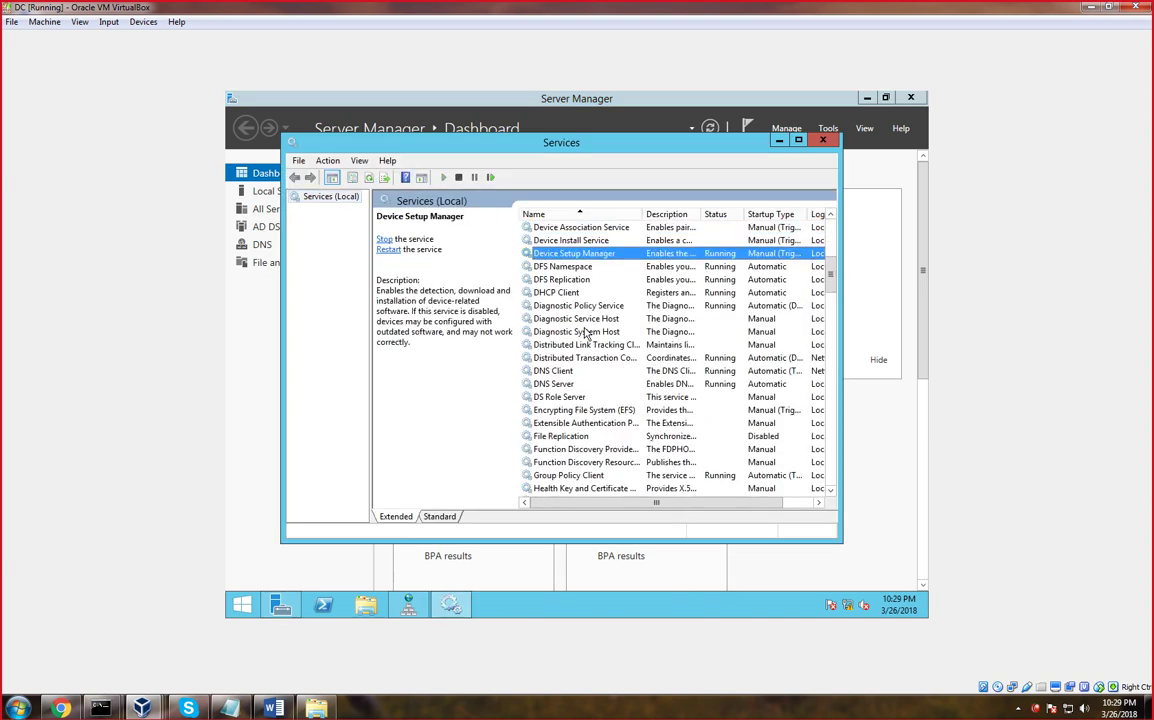
pyautogui.press('Down')
pyautogui.press('Down')
pyautogui.press('Down')
pyautogui.press('Down')
pyautogui.press('Down')
pyautogui.press('Down')
pyautogui.press('Down')
pyautogui.press('Down')
pyautogui.press('Down')
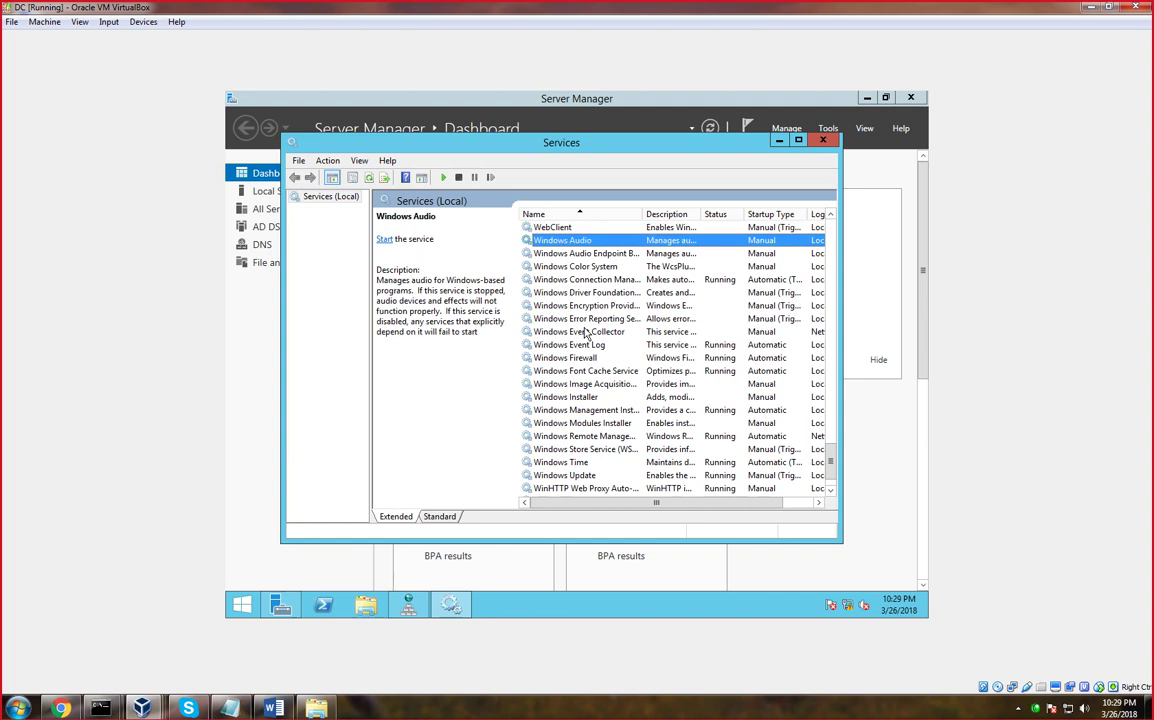
pyautogui.press('Down')
pyautogui.press('Down')
pyautogui.press('Down')
pyautogui.press('Down')
pyautogui.press('Down')
pyautogui.press('Down')
pyautogui.press('Down')
pyautogui.press('Down')
pyautogui.press('Down')
pyautogui.press('Down')
pyautogui.press('Down')
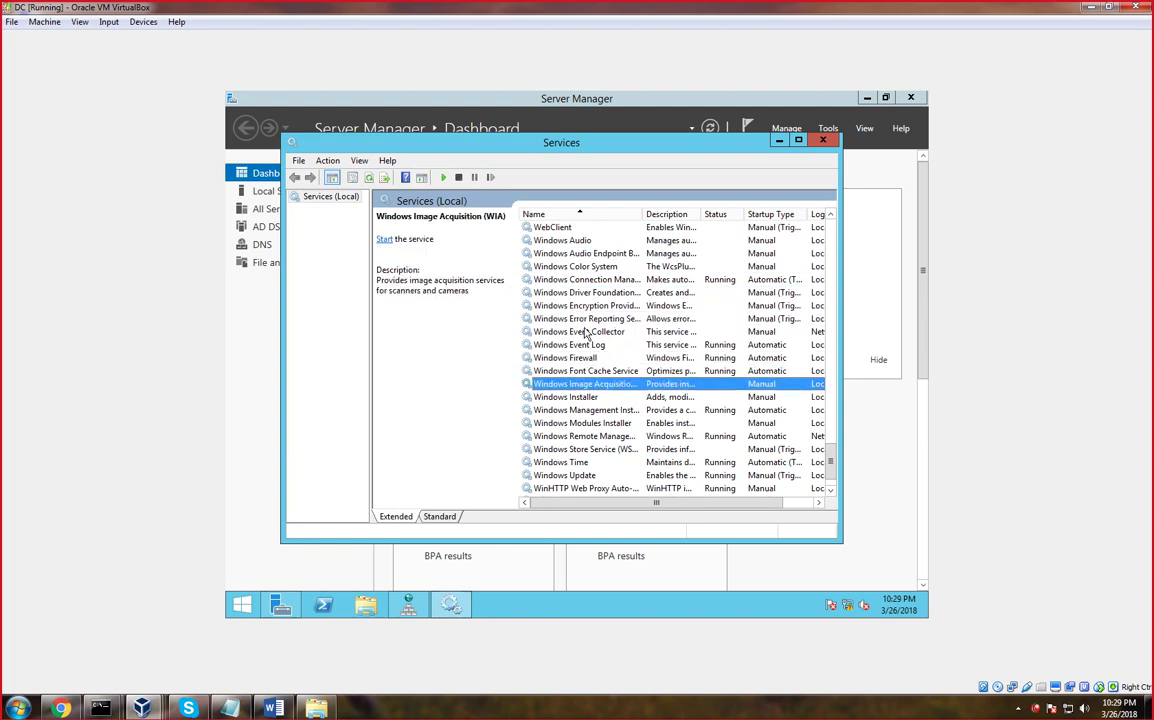
pyautogui.press('Down')
pyautogui.press('Down')
pyautogui.press('Down')
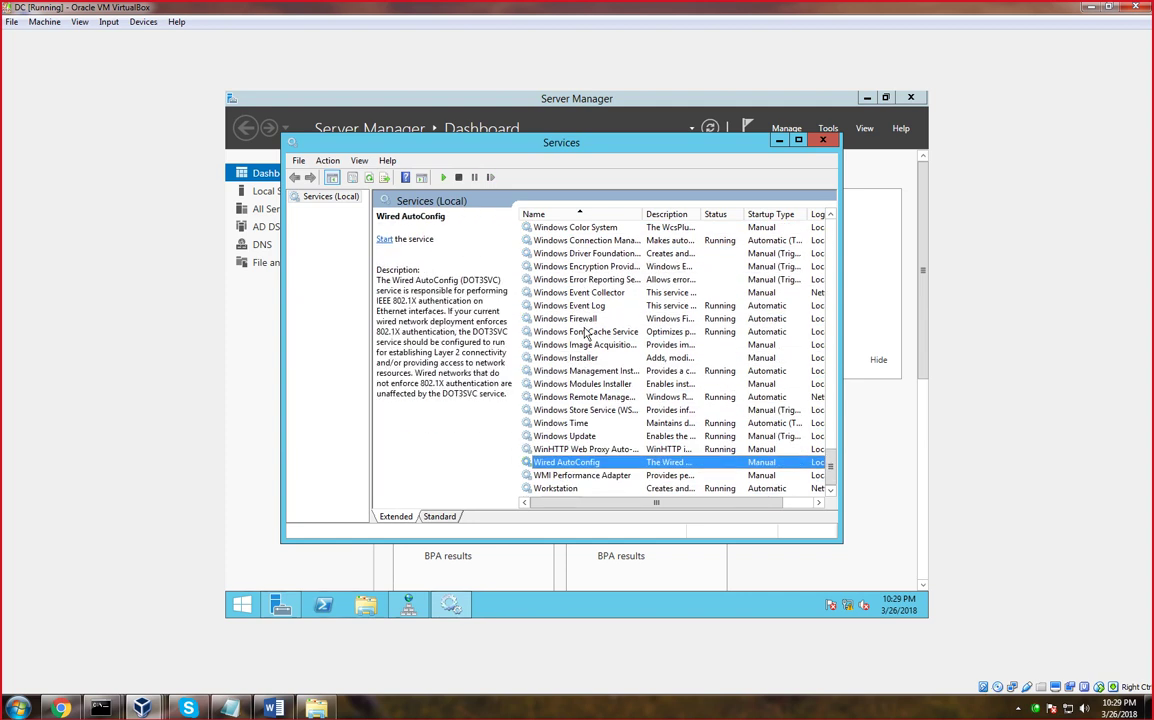
pyautogui.press('w')
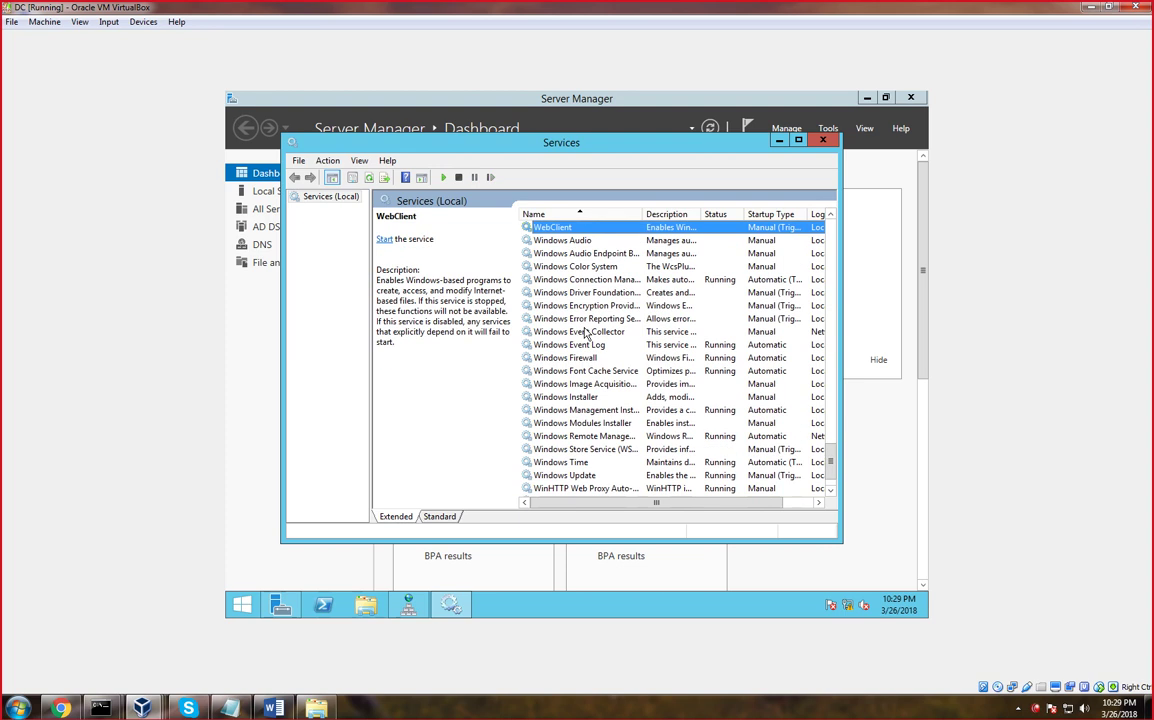
pyautogui.press('Down')
pyautogui.press('Down')
pyautogui.press('Down')
pyautogui.press('Down')
pyautogui.press('Down')
pyautogui.press('Down')
pyautogui.press('Down')
pyautogui.press('Down')
pyautogui.press('Down')
pyautogui.press('Down')
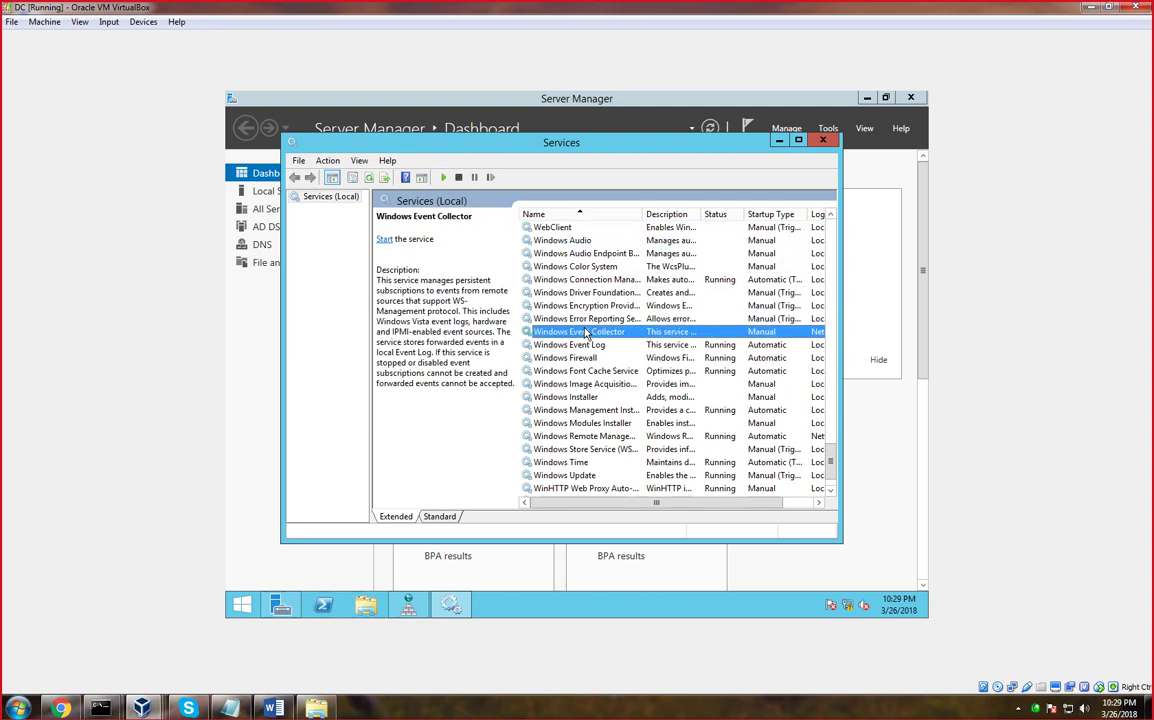
pyautogui.press('Down')
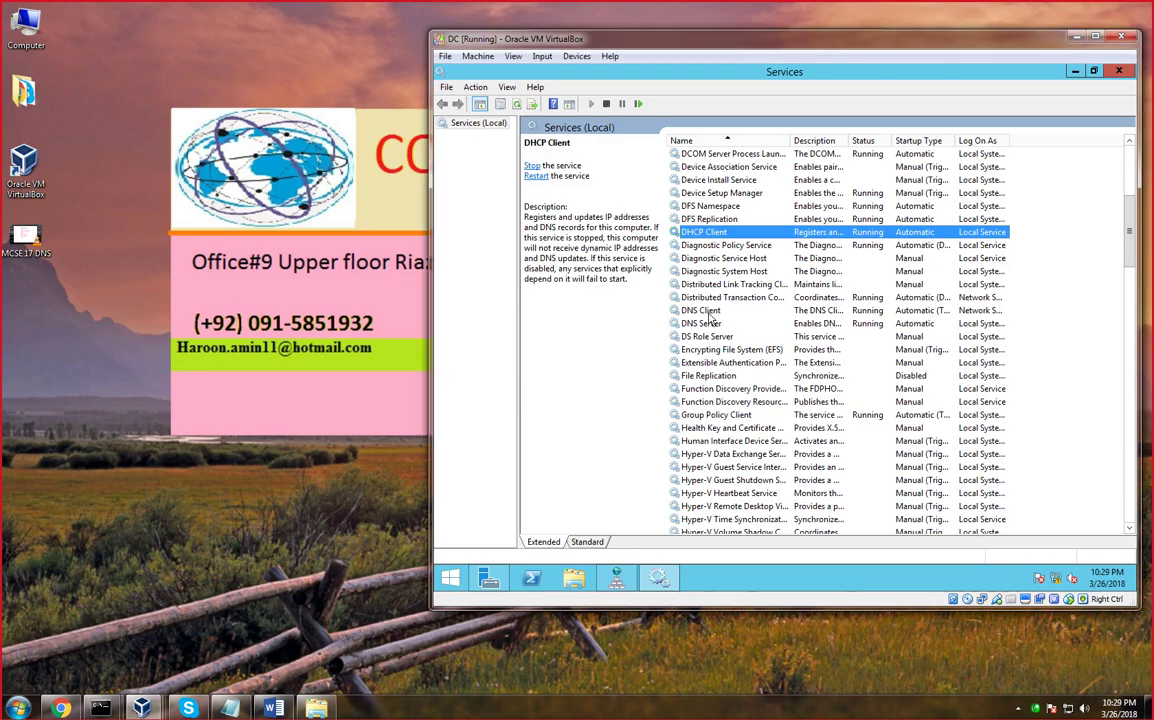
pyautogui.click(710, 312)
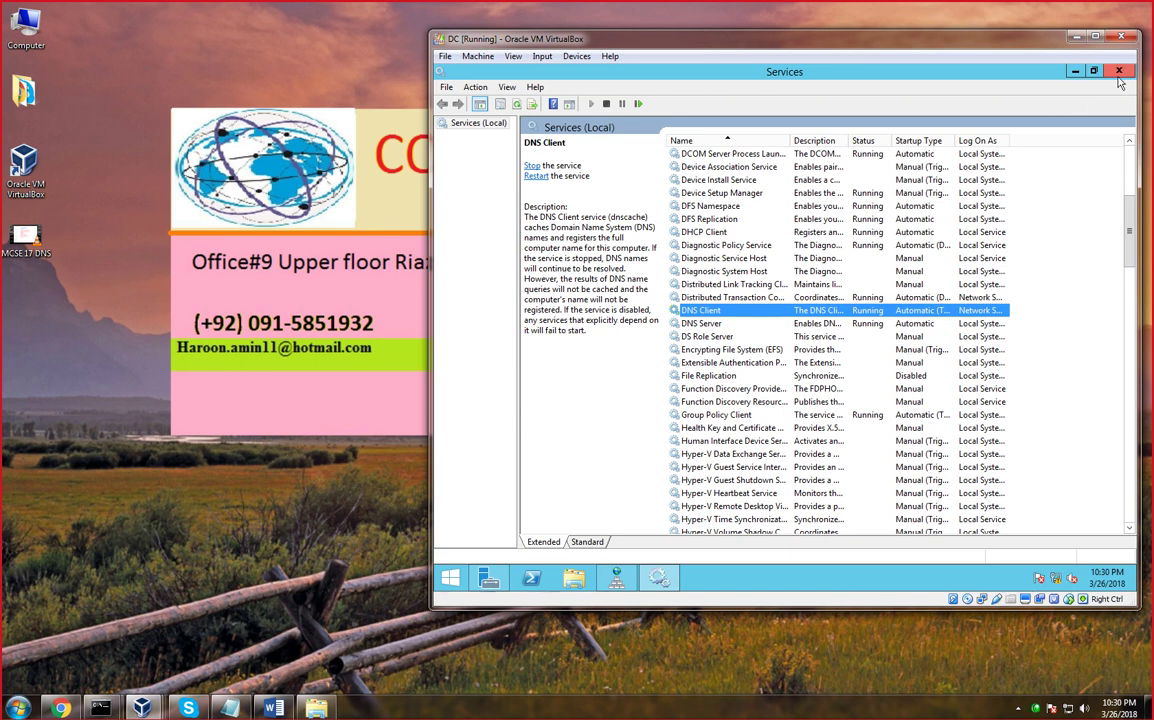
# Close the Services console and enlarge the DC virtual machine window
pyautogui.click(1119, 74)
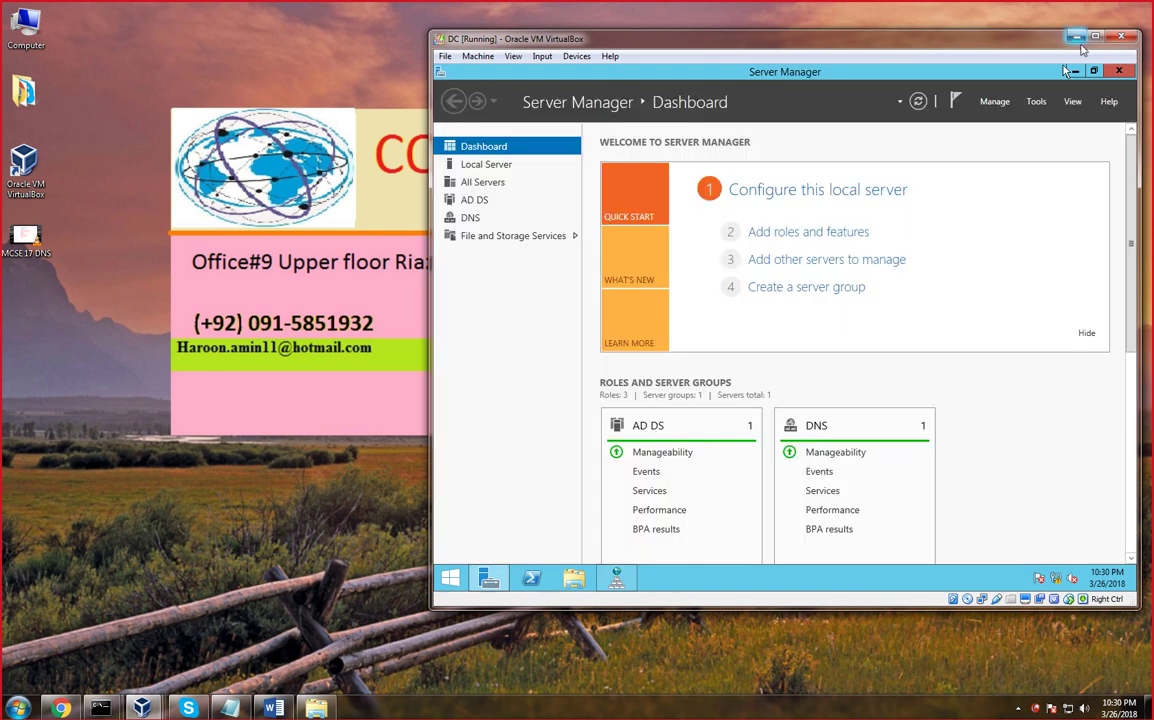
pyautogui.click(1095, 38)
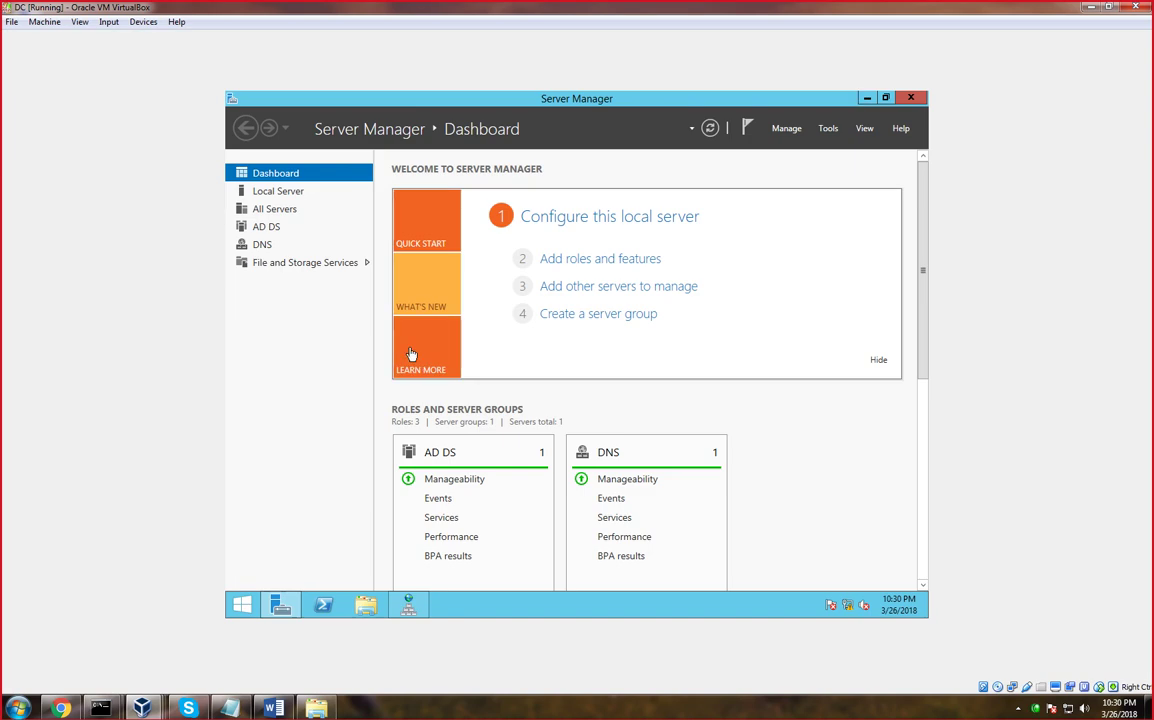
pyautogui.click(828, 128)
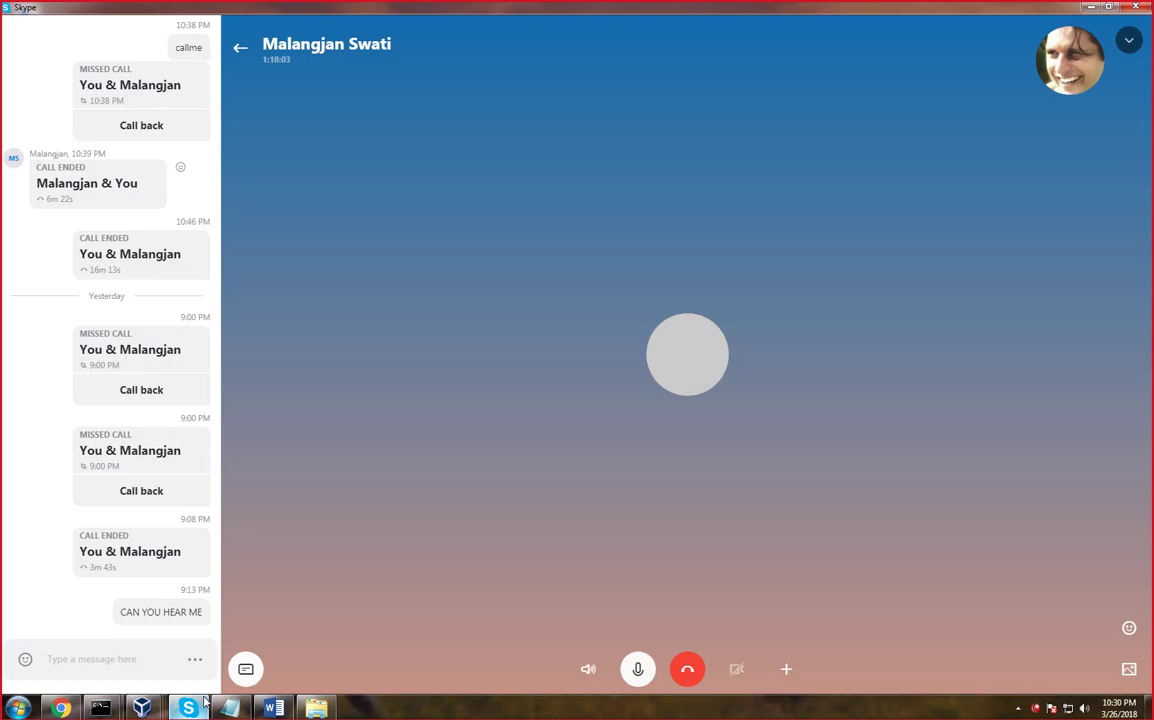
# End the Skype call, call the contact again, and share the screen with sound
pyautogui.click(688, 670)
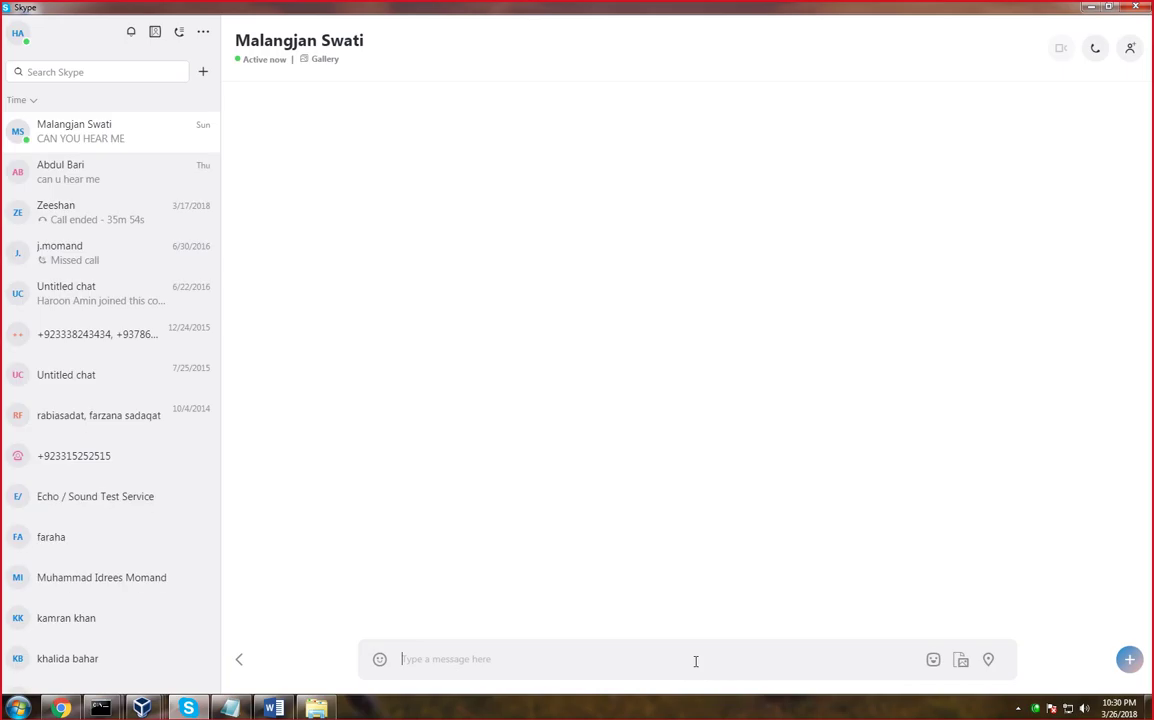
pyautogui.click(1093, 50)
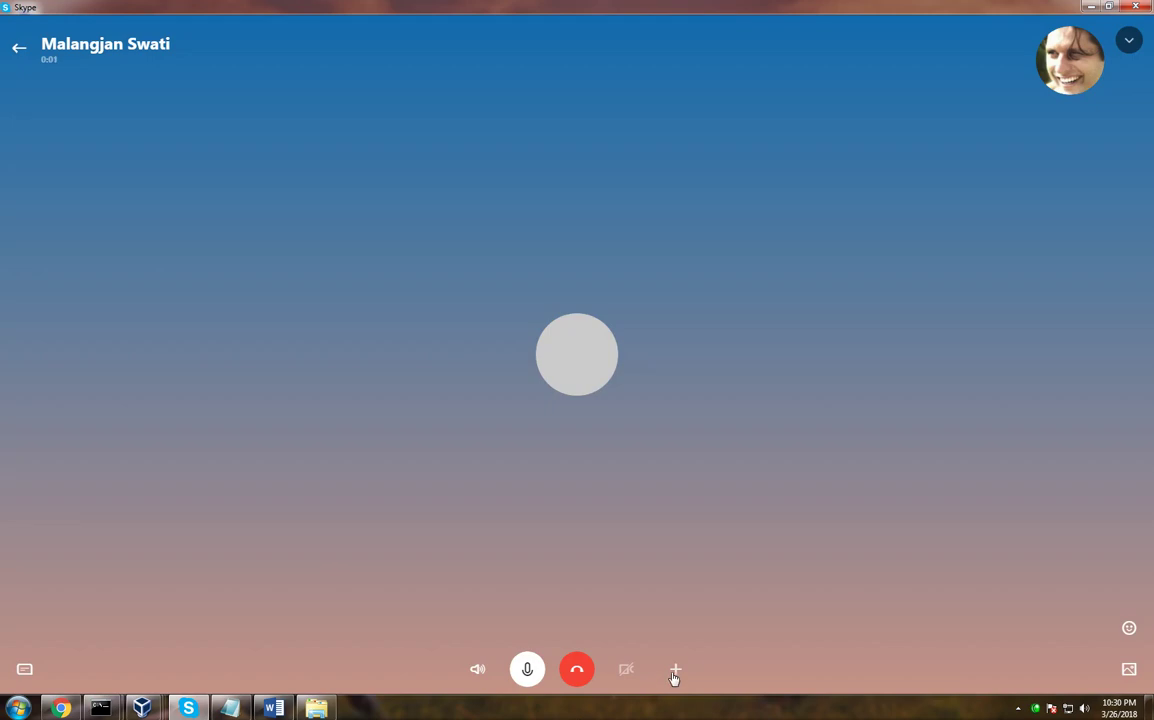
pyautogui.click(674, 672)
pyautogui.click(688, 609)
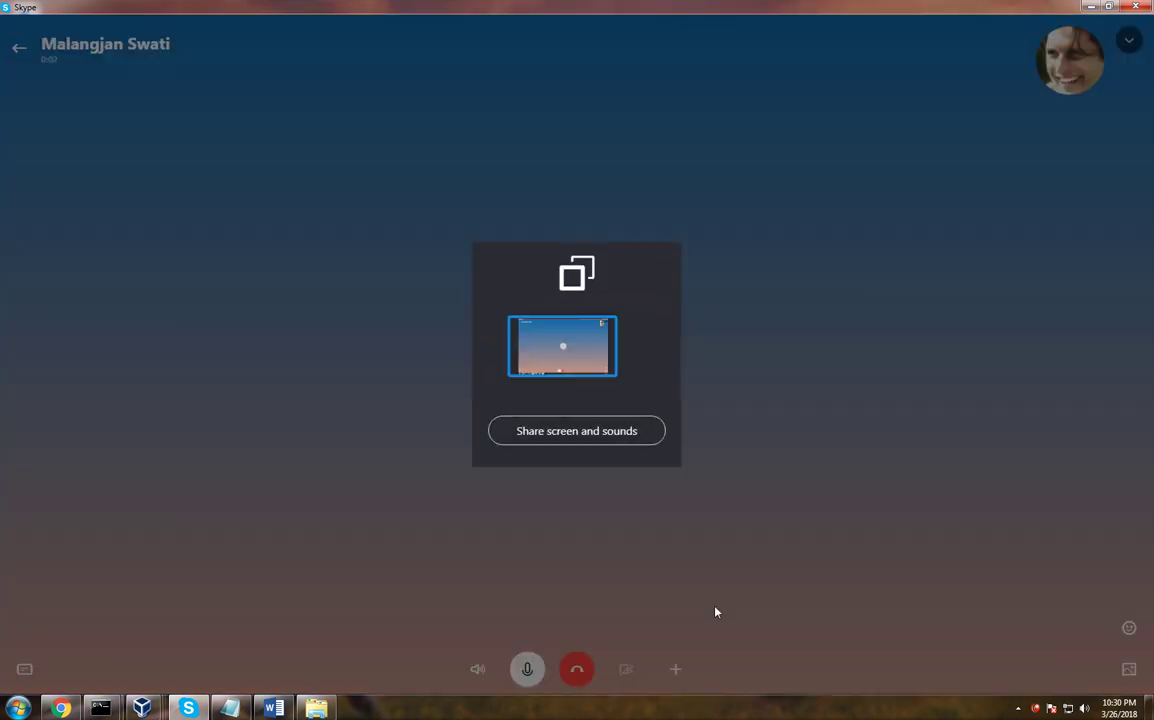
pyautogui.click(616, 444)
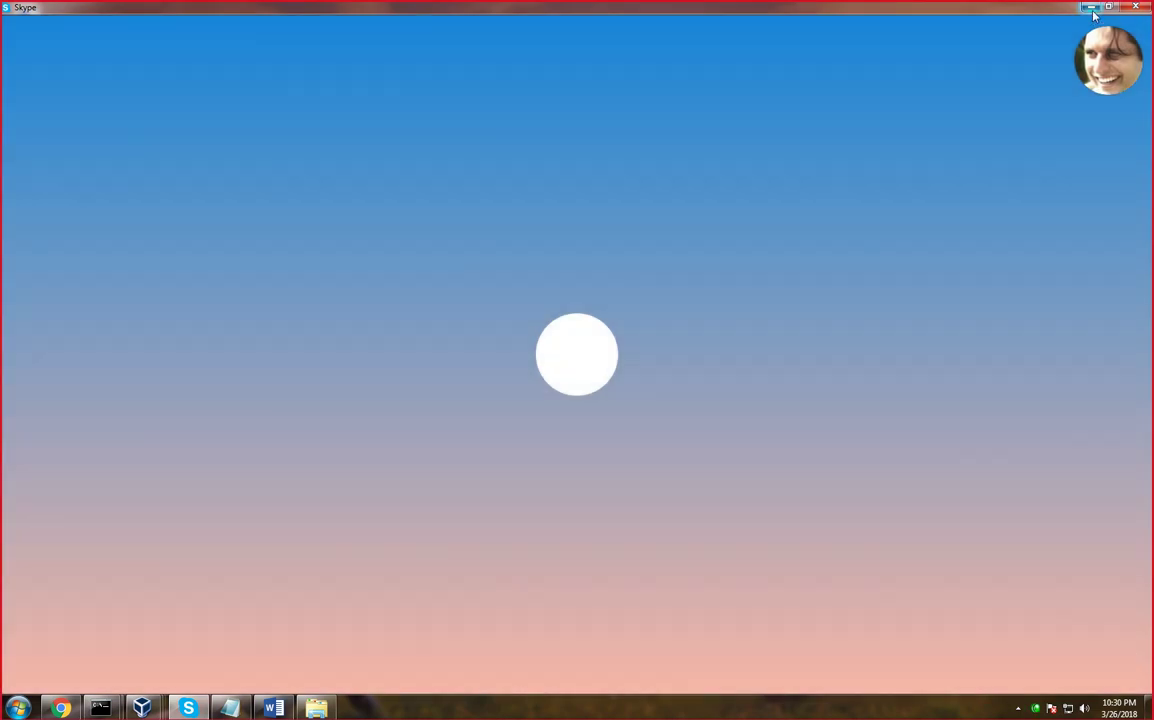
# Minimise Skype and refresh the desktop
pyautogui.click(1092, 9)
pyautogui.rightClick(598, 213)
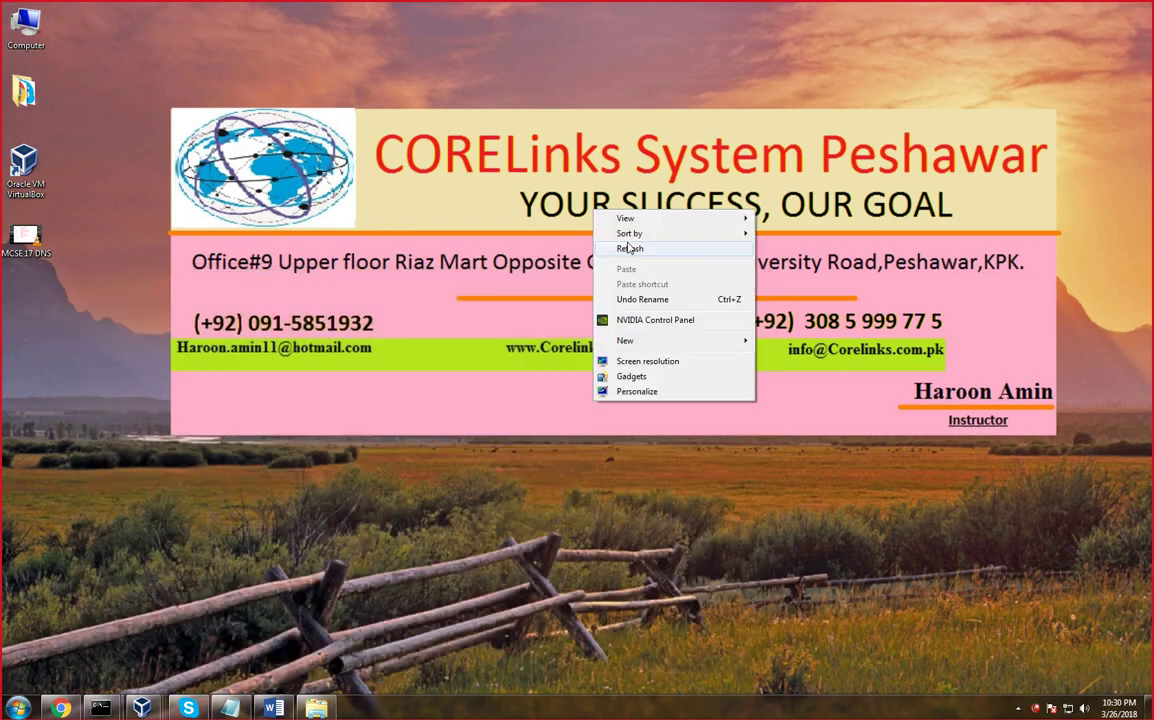
pyautogui.click(610, 244)
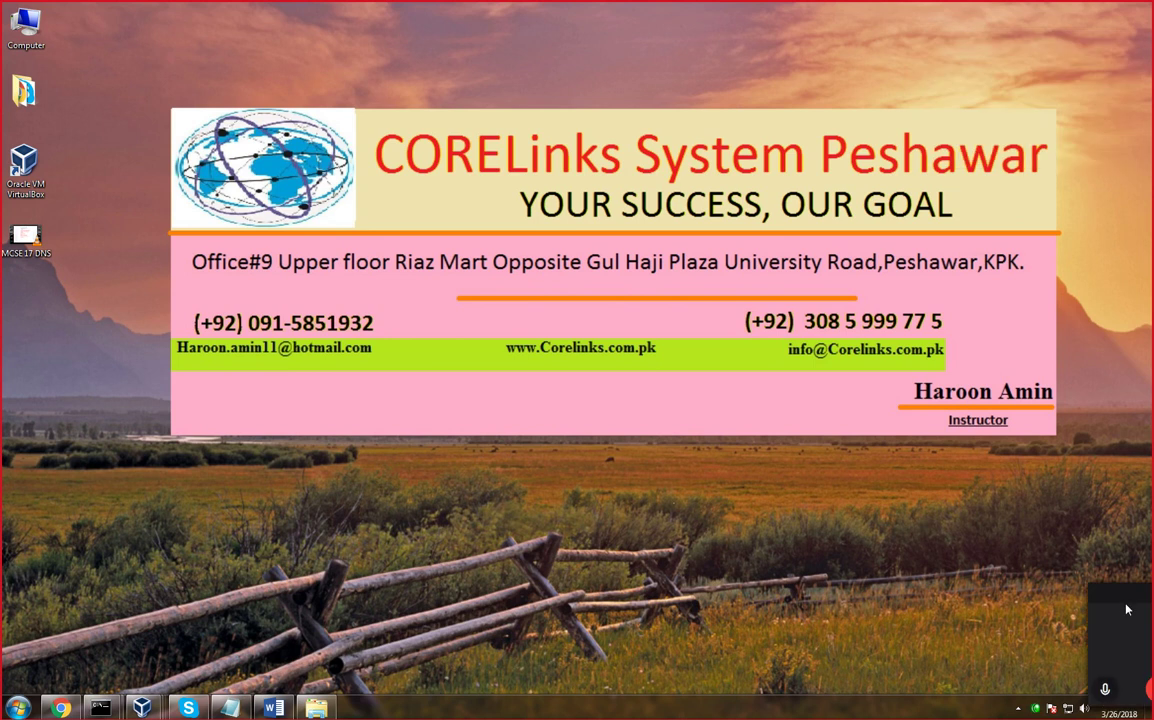
# Restore the DC virtual machine window and launch DNS Manager from Tools > DNS
pyautogui.moveTo(141, 707)
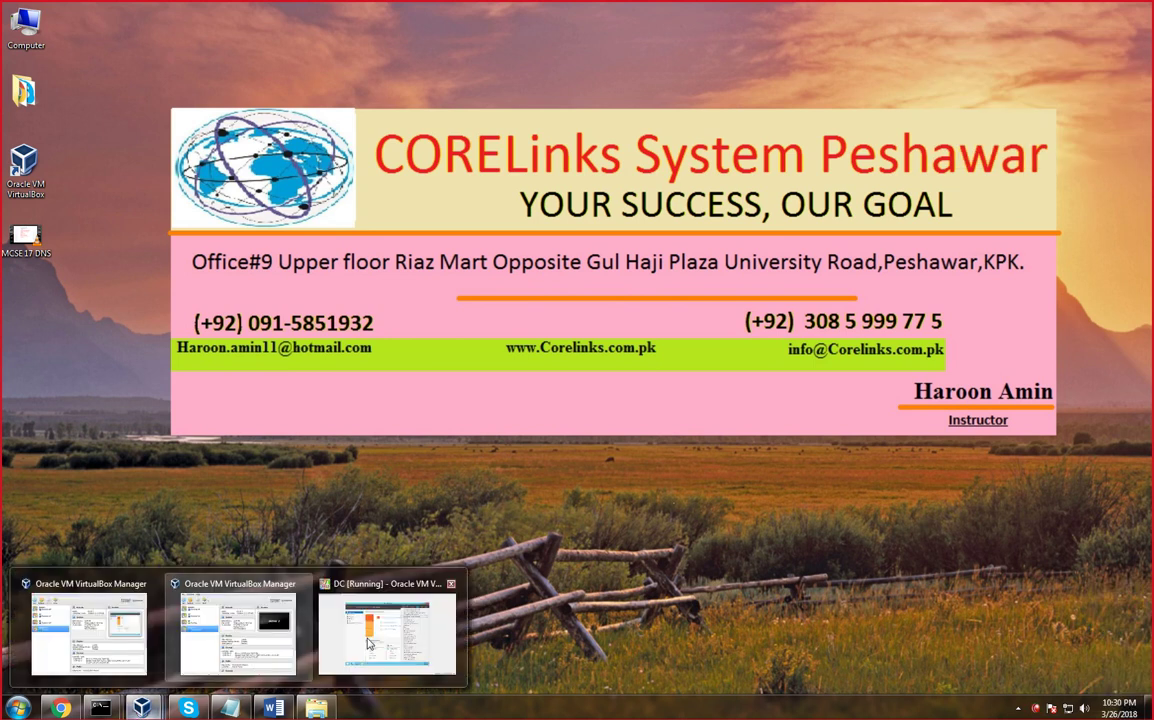
pyautogui.click(386, 625)
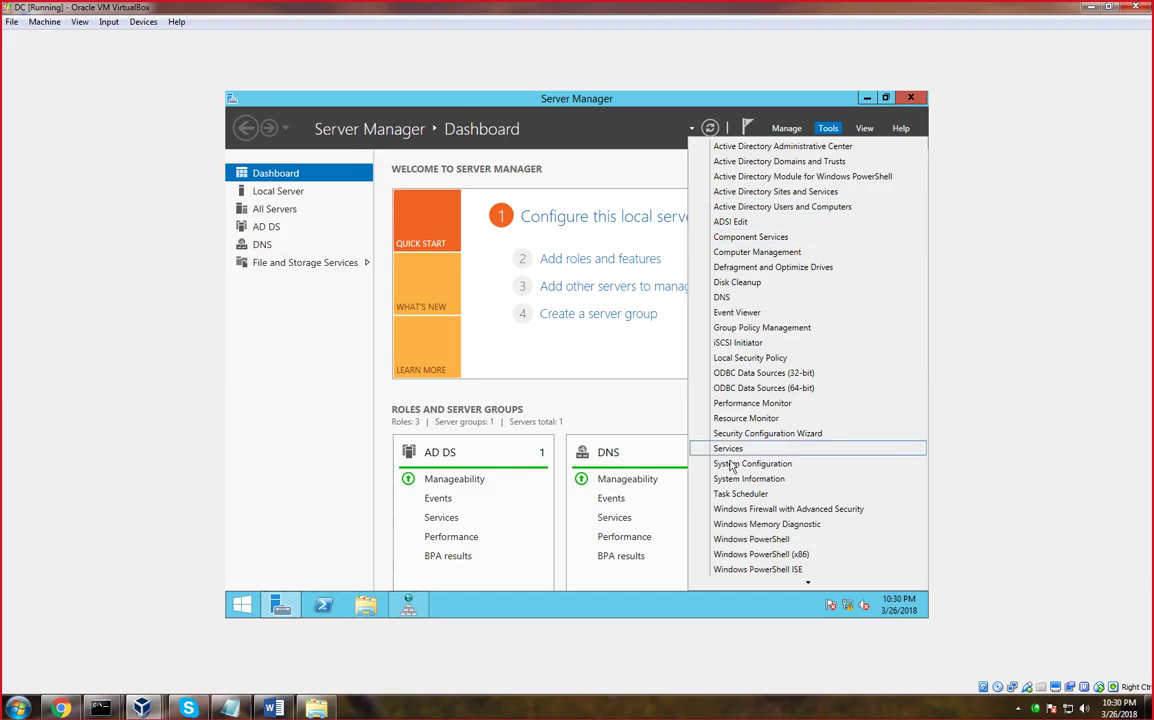
pyautogui.click(648, 354)
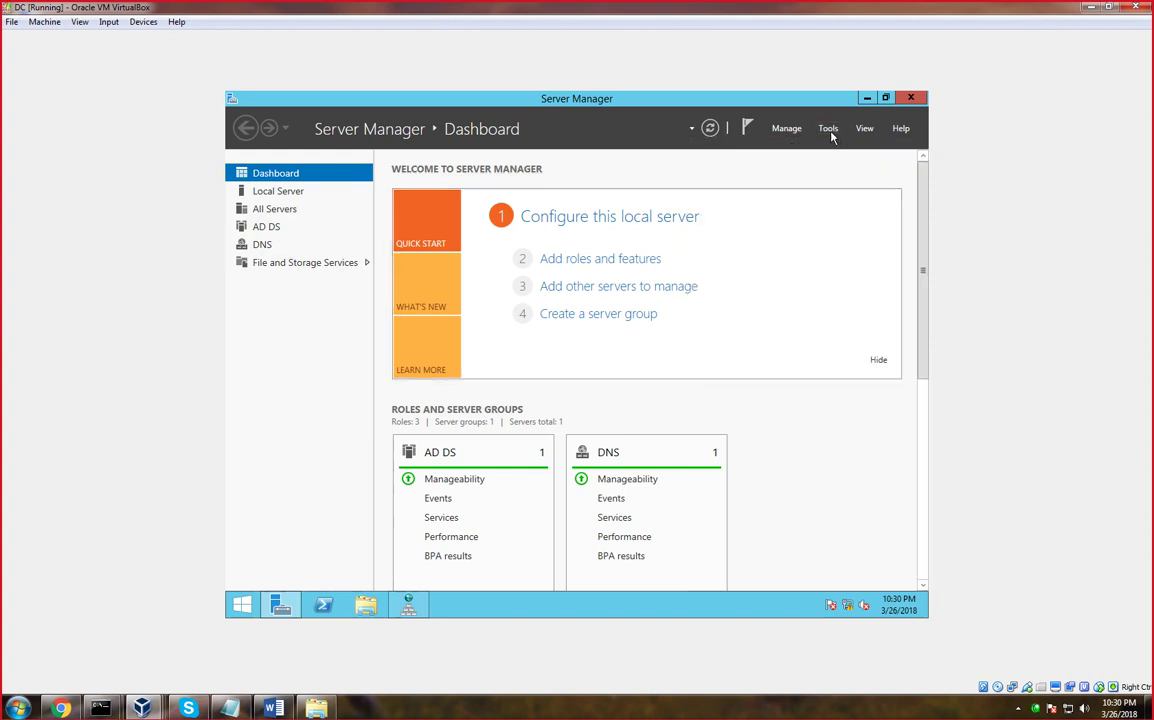
pyautogui.click(829, 132)
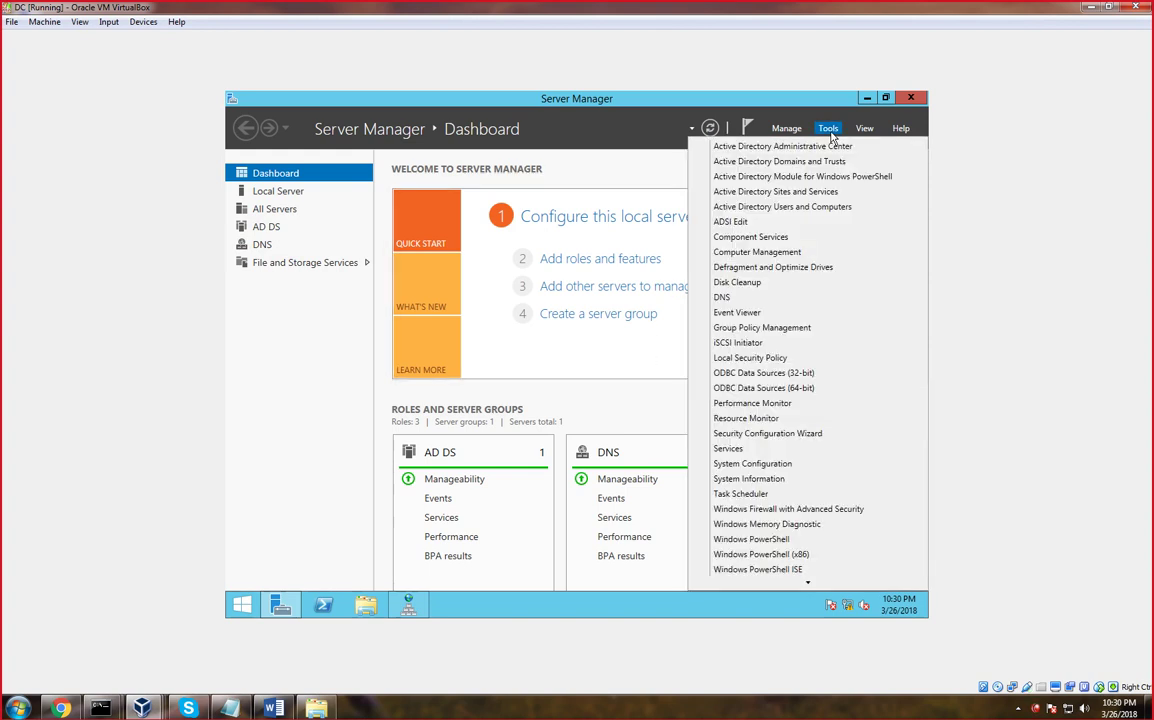
pyautogui.click(734, 301)
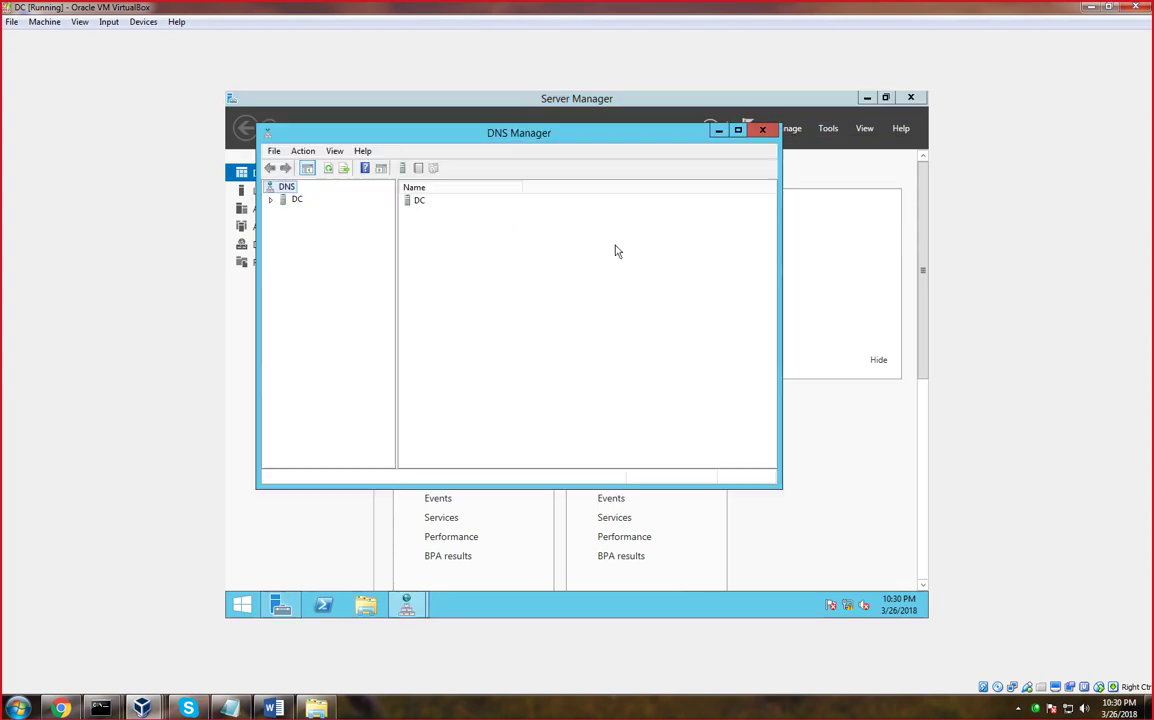
# Expand DC > Forward Lookup Zones > _msdcs.ict.edu.pk and browse the dc folder's _sites
pyautogui.doubleClick(292, 200)
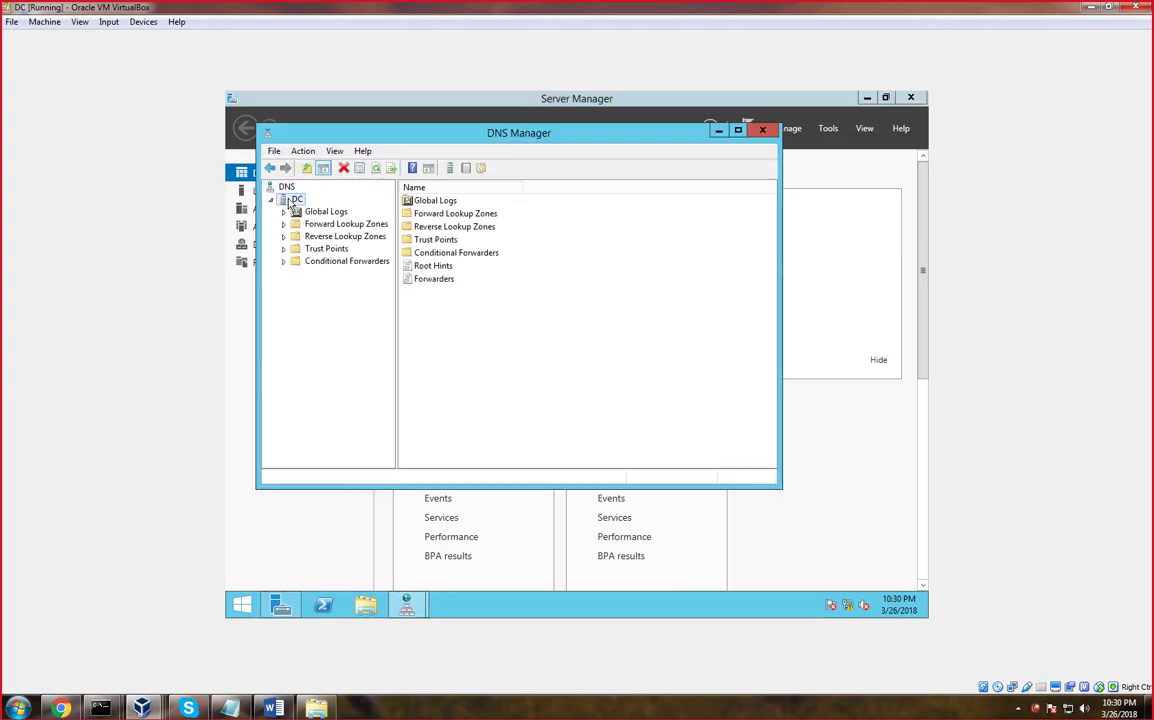
pyautogui.doubleClick(290, 202)
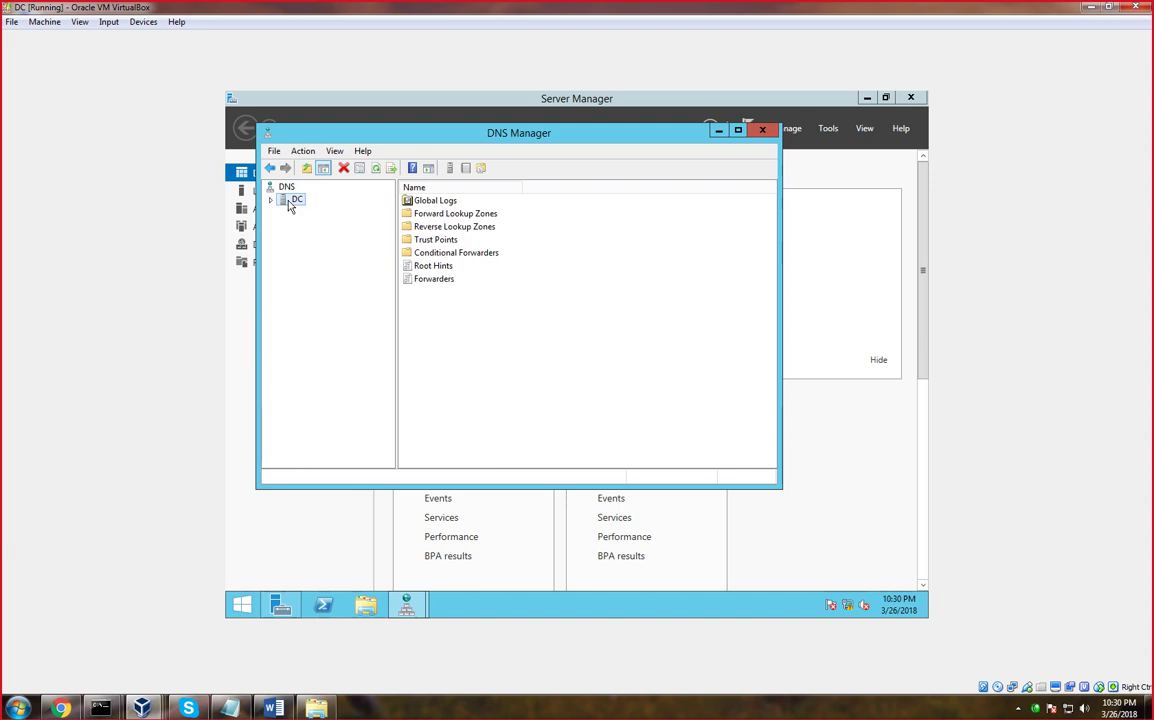
pyautogui.doubleClick(289, 202)
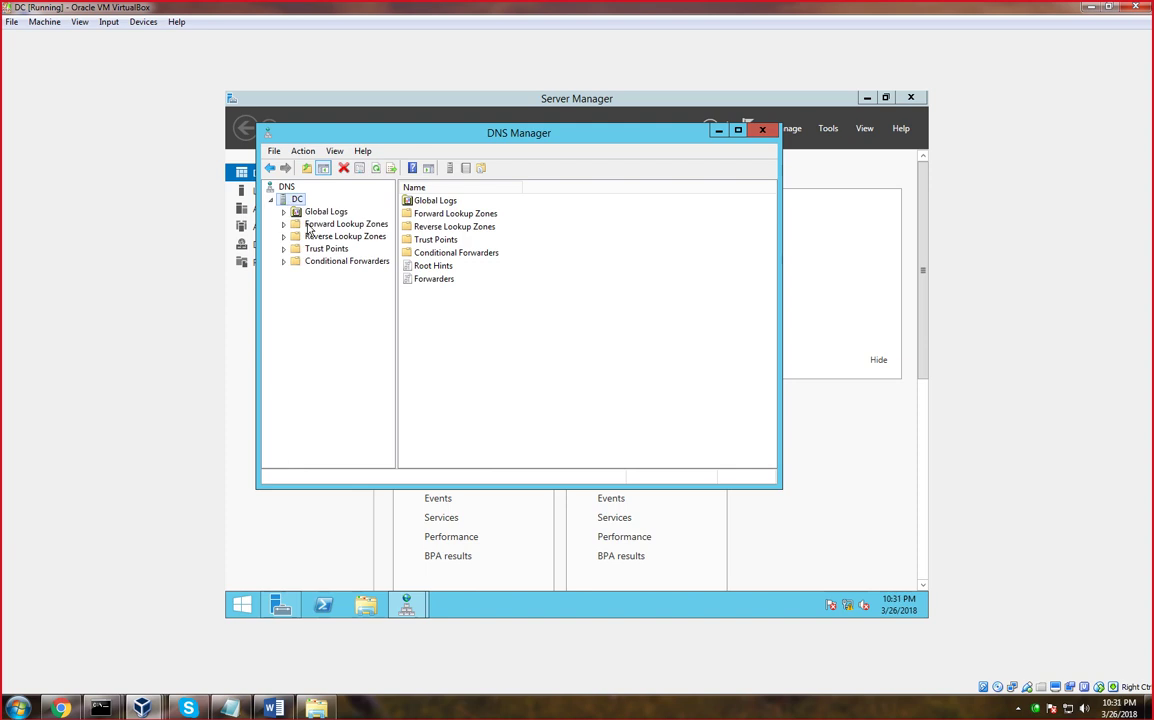
pyautogui.doubleClick(310, 225)
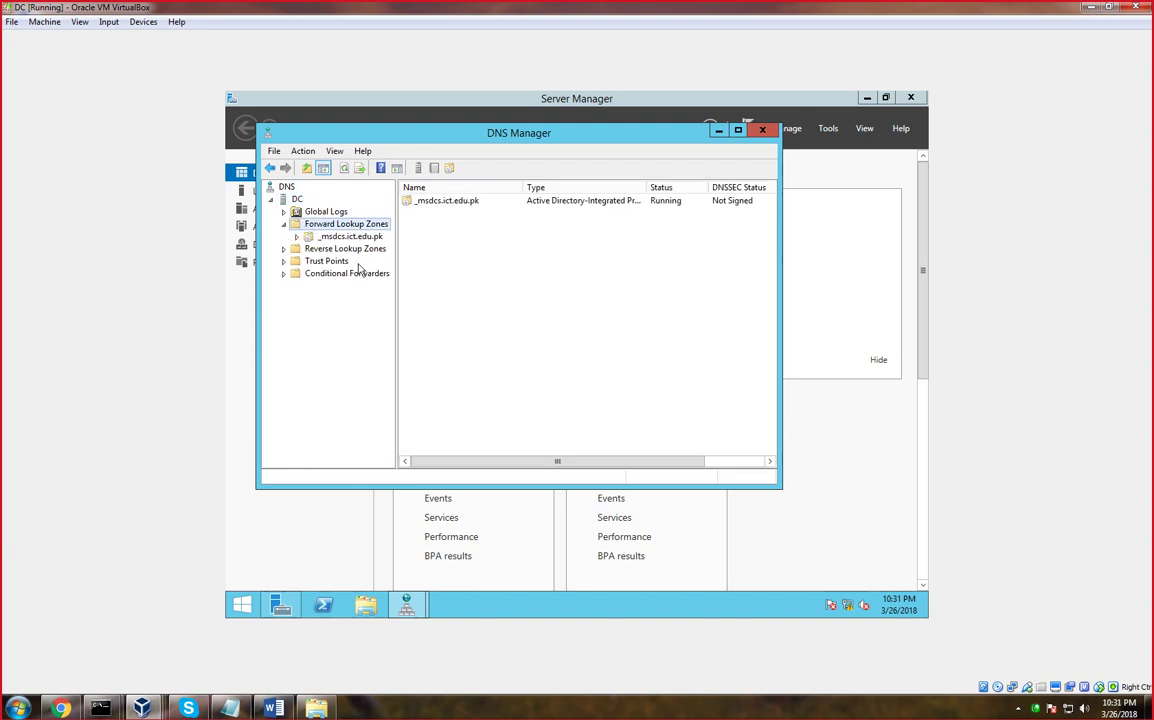
pyautogui.doubleClick(348, 236)
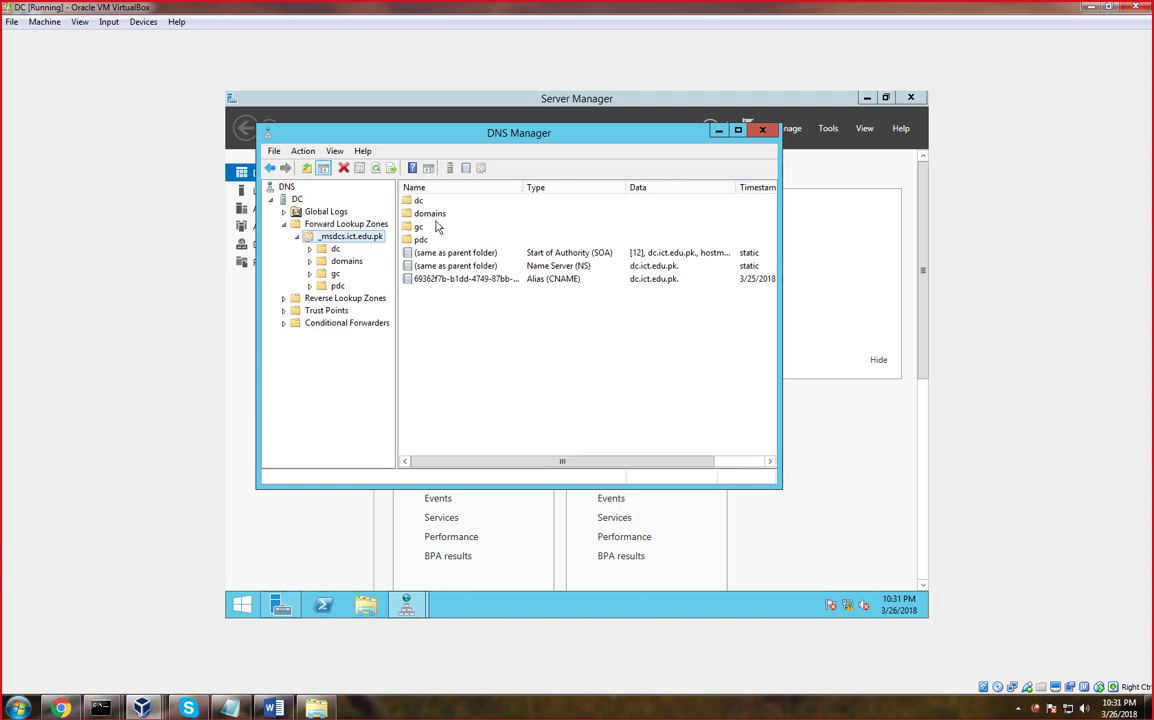
pyautogui.doubleClick(417, 201)
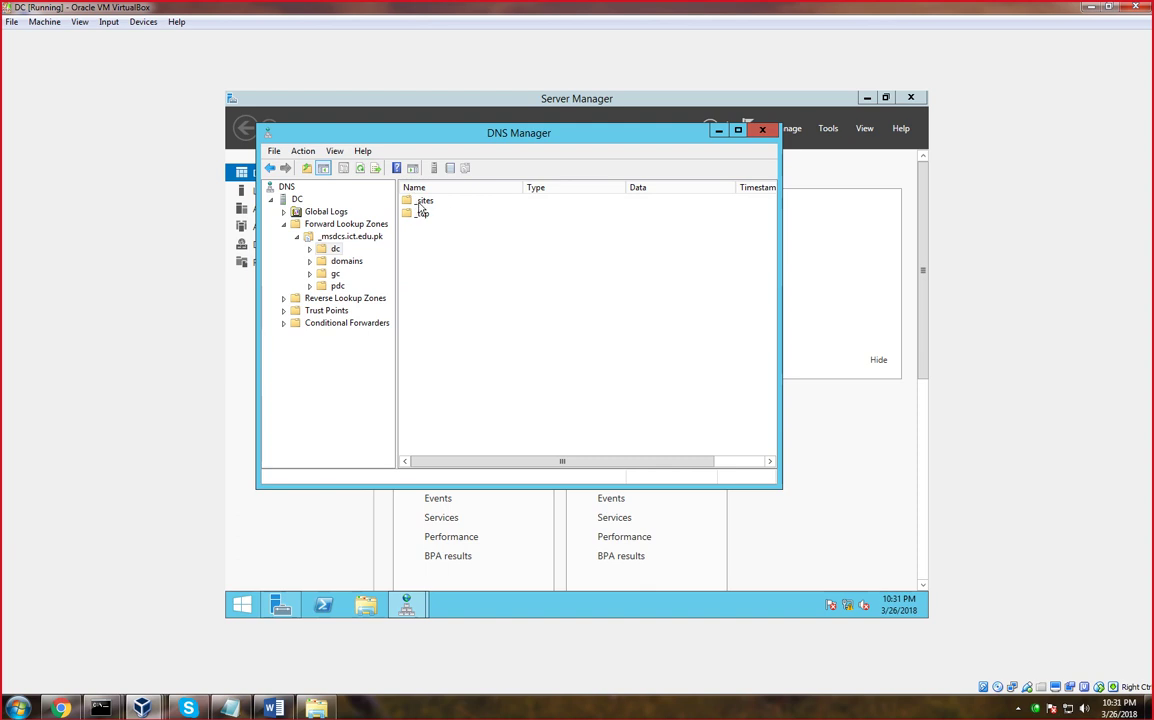
pyautogui.doubleClick(420, 203)
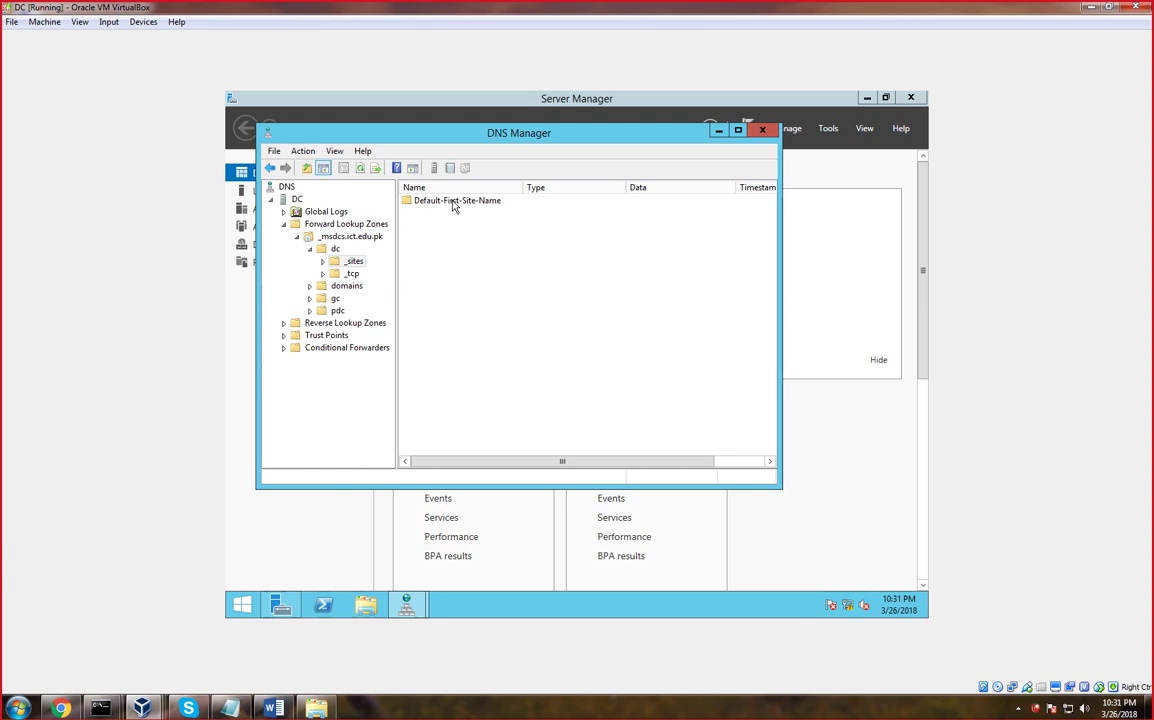
pyautogui.click(272, 170)
# View dc's _tcp SRV records, then browse the domains folder's ID entry down to its _tcp
pyautogui.doubleClick(425, 215)
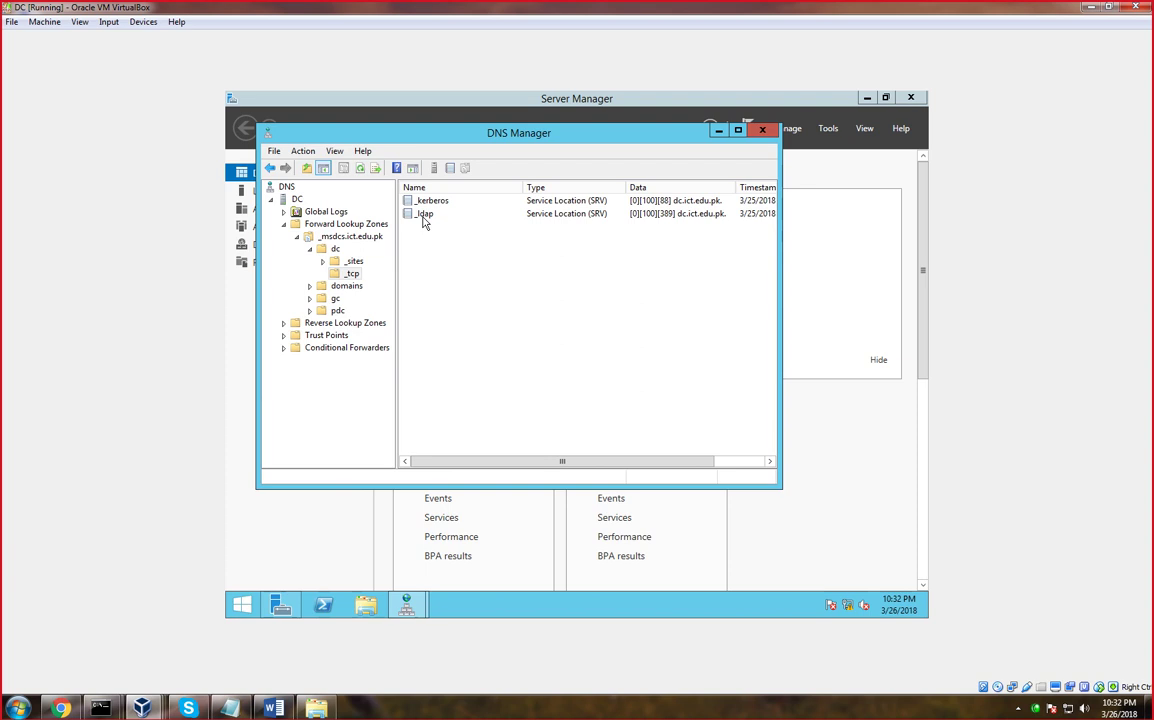
pyautogui.click(309, 248)
pyautogui.doubleClick(340, 261)
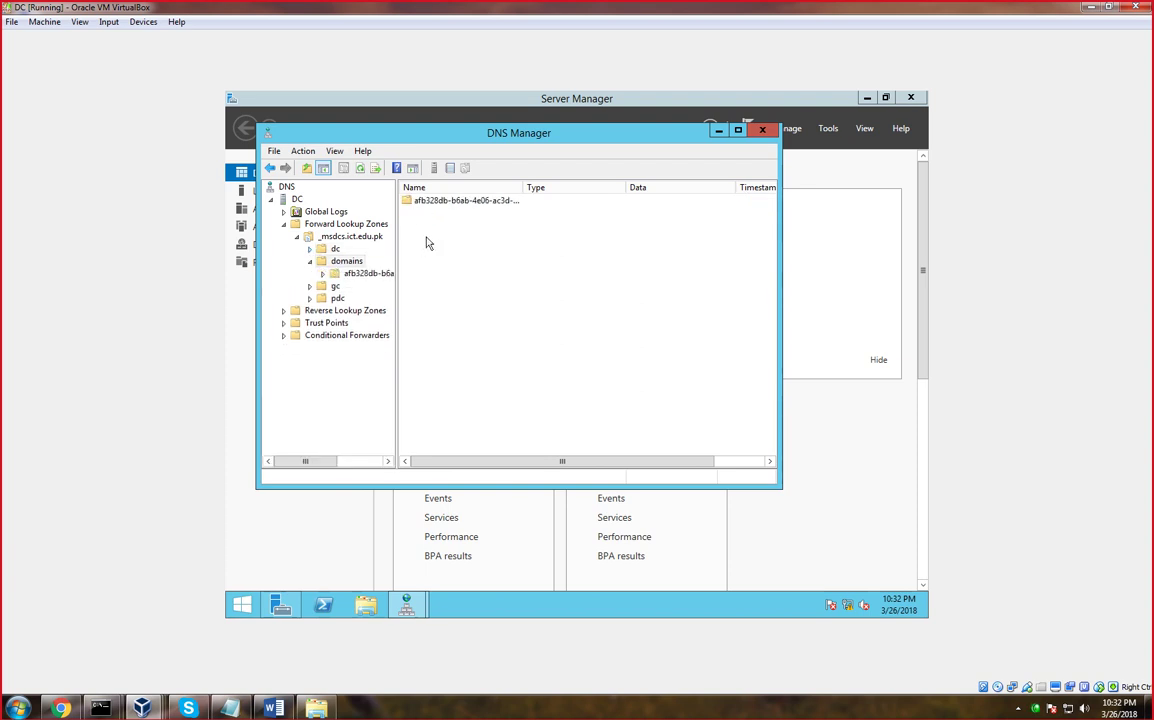
pyautogui.doubleClick(443, 200)
pyautogui.doubleClick(428, 201)
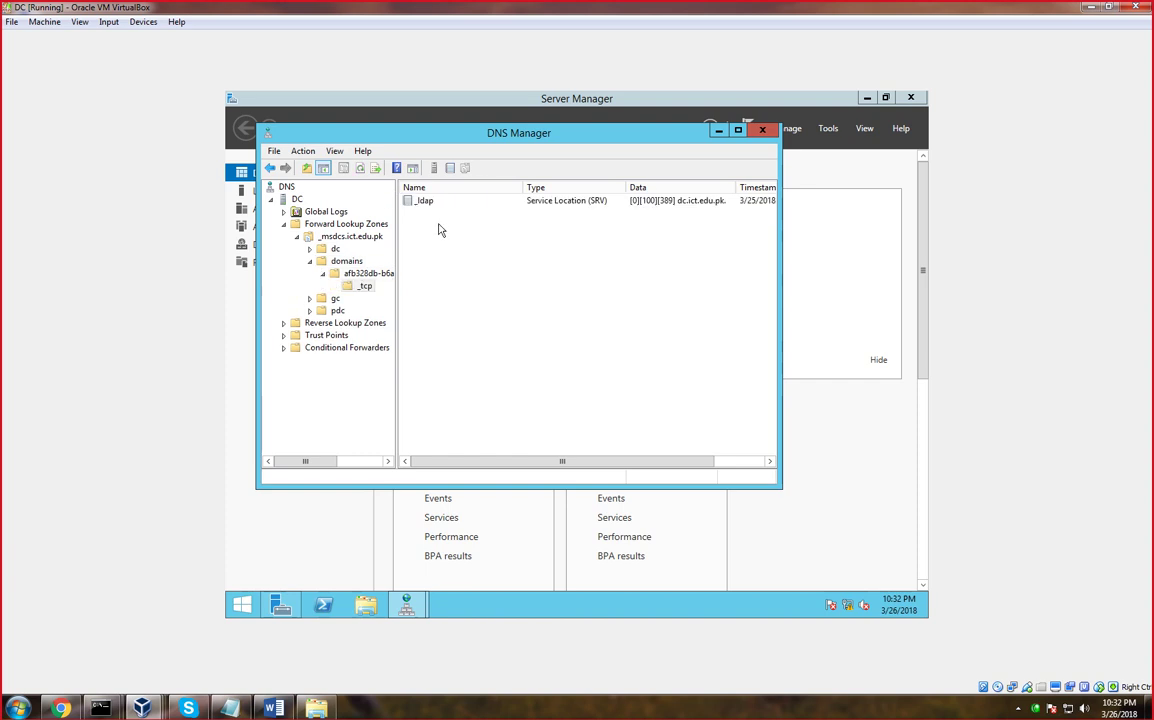
# Maximize DNS Manager and select the _ldap SRV record
pyautogui.click(739, 131)
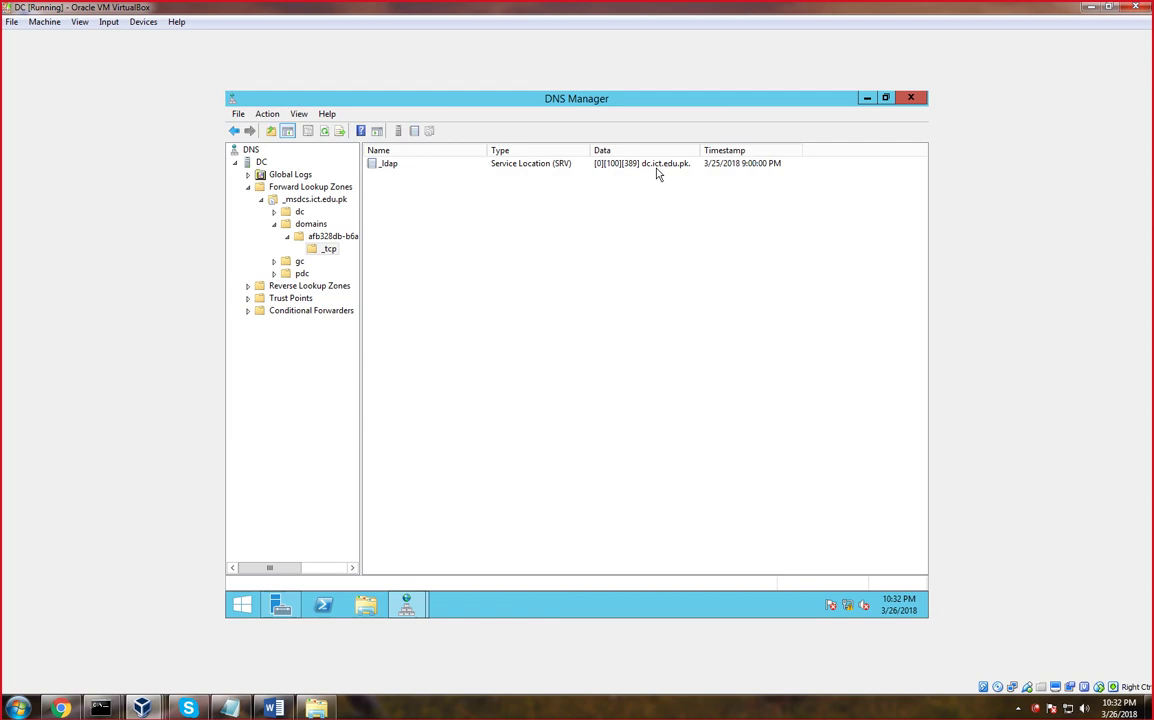
pyautogui.click(656, 168)
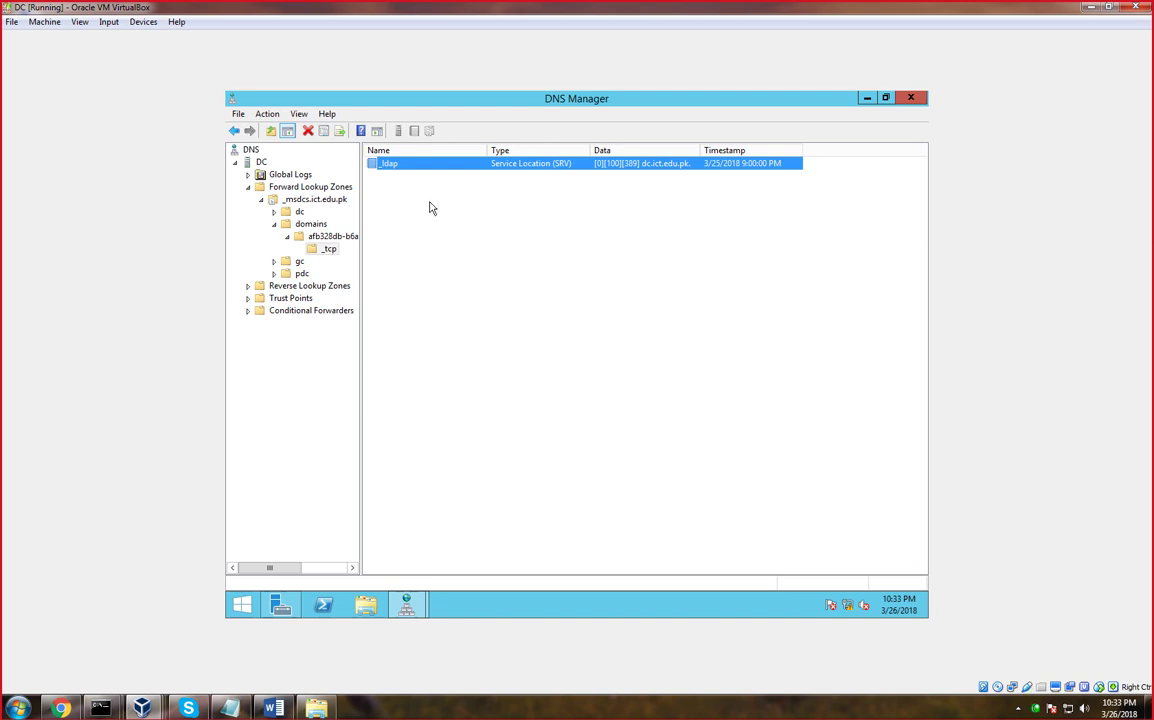
pyautogui.moveTo(229, 708)
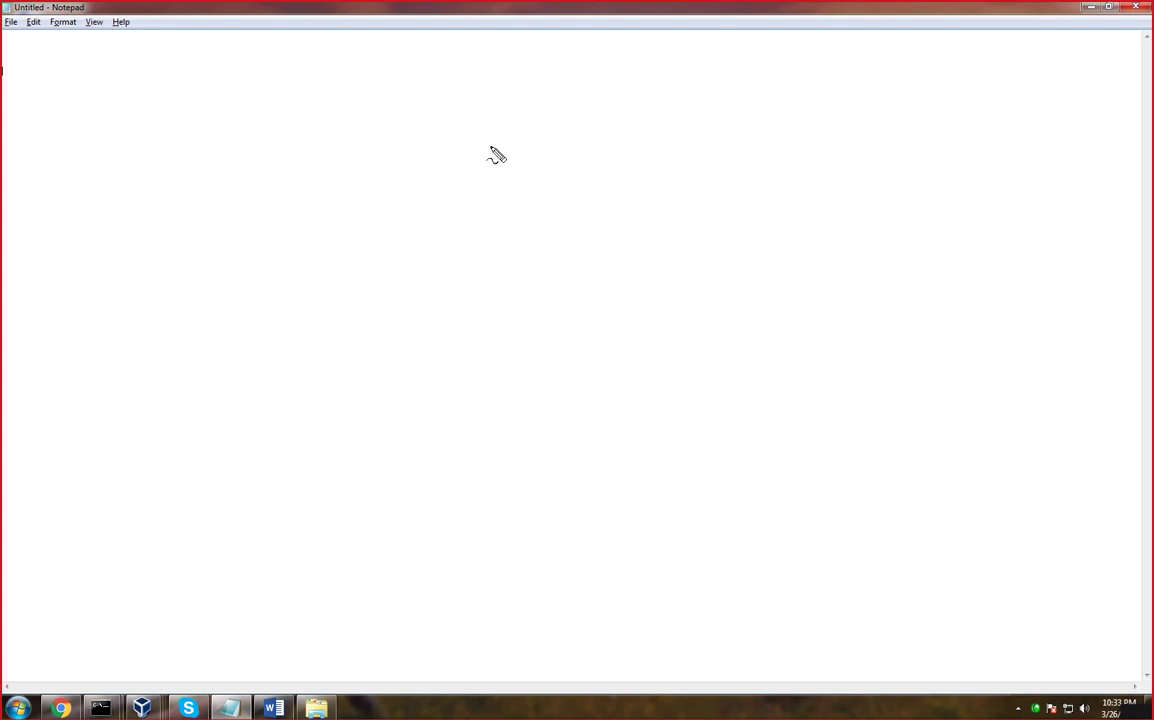
# Sketch a red diagram over Notepad: a tall server box, a bar with five legs, and the label ali
pyautogui.moveTo(488, 108)
pyautogui.mouseDown()
pyautogui.moveTo(474, 222)
pyautogui.moveTo(516, 217)
pyautogui.moveTo(507, 112)
pyautogui.moveTo(491, 104)
pyautogui.mouseUp()
pyautogui.moveTo(497, 224)
pyautogui.mouseDown()
pyautogui.moveTo(490, 283)
pyautogui.moveTo(316, 325)
pyautogui.moveTo(428, 330)
pyautogui.moveTo(556, 293)
pyautogui.moveTo(498, 289)
pyautogui.mouseUp()
pyautogui.moveTo(341, 337)
pyautogui.mouseDown()
pyautogui.moveTo(325, 384)
pyautogui.moveTo(337, 378)
pyautogui.mouseUp()
pyautogui.moveTo(400, 337)
pyautogui.mouseDown()
pyautogui.moveTo(407, 386)
pyautogui.moveTo(423, 386)
pyautogui.mouseUp()
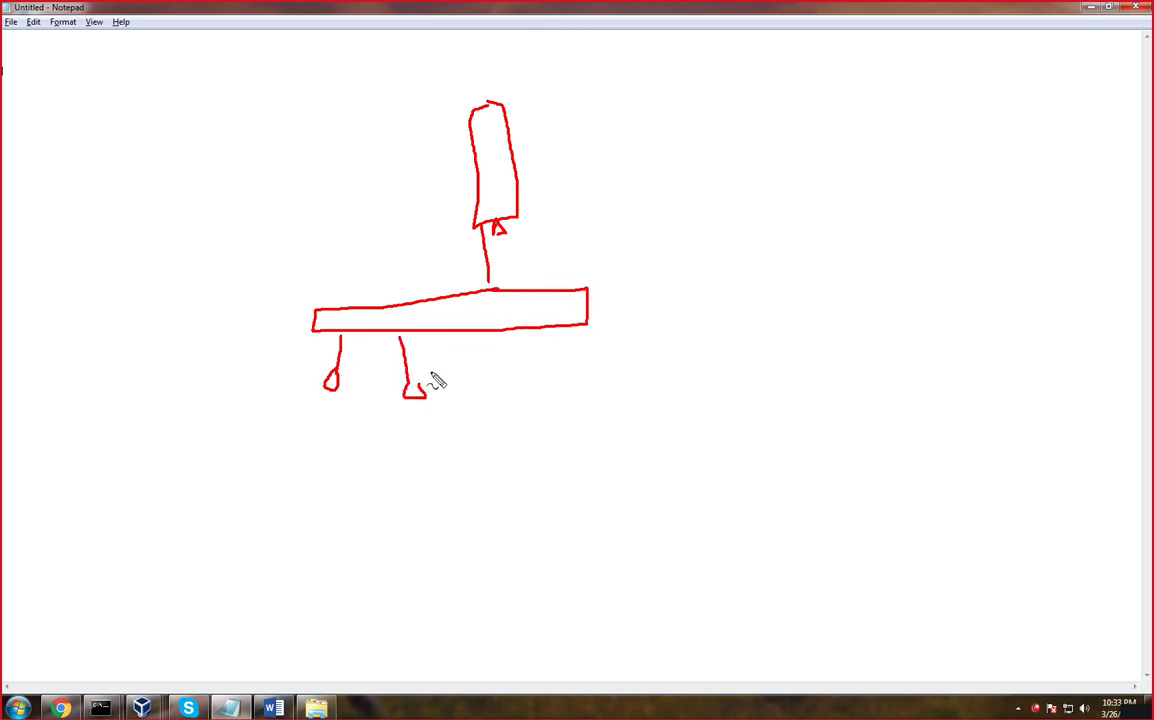
pyautogui.moveTo(454, 338); pyautogui.dragTo(478, 384)
pyautogui.moveTo(512, 335)
pyautogui.mouseDown()
pyautogui.moveTo(538, 405)
pyautogui.moveTo(532, 385)
pyautogui.mouseUp()
pyautogui.moveTo(548, 330)
pyautogui.mouseDown()
pyautogui.moveTo(587, 392)
pyautogui.moveTo(582, 384)
pyautogui.mouseUp()
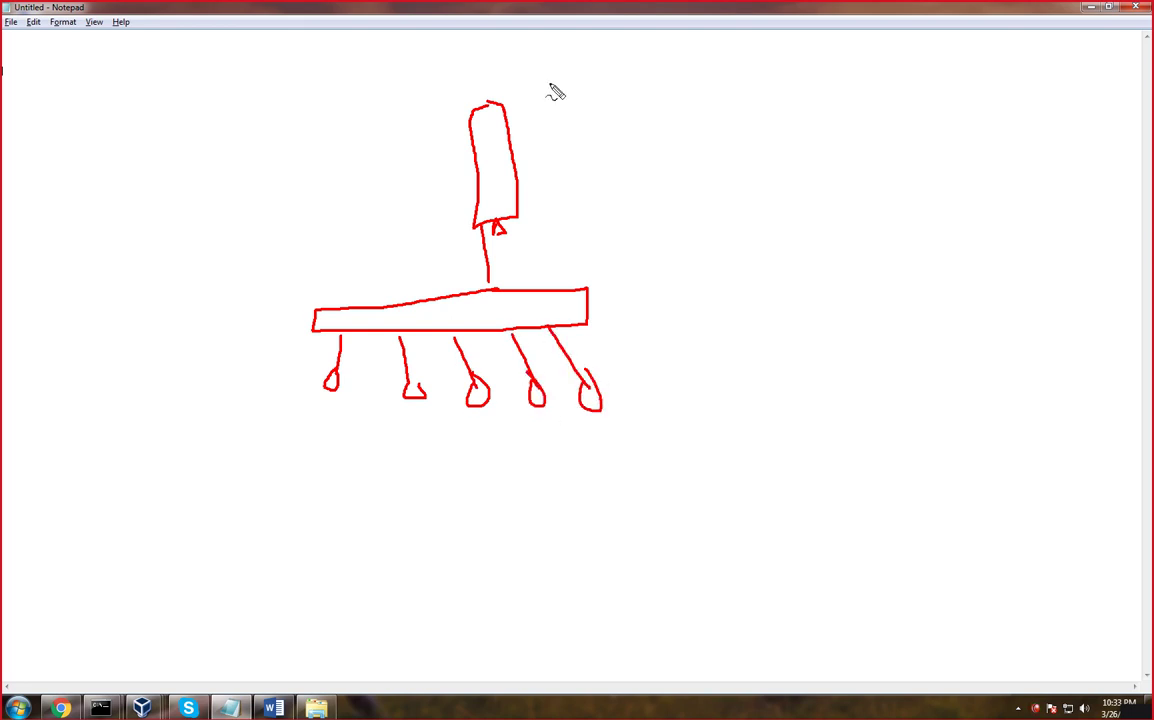
pyautogui.moveTo(546, 77)
pyautogui.mouseDown()
pyautogui.moveTo(545, 88)
pyautogui.moveTo(588, 90)
pyautogui.mouseUp()
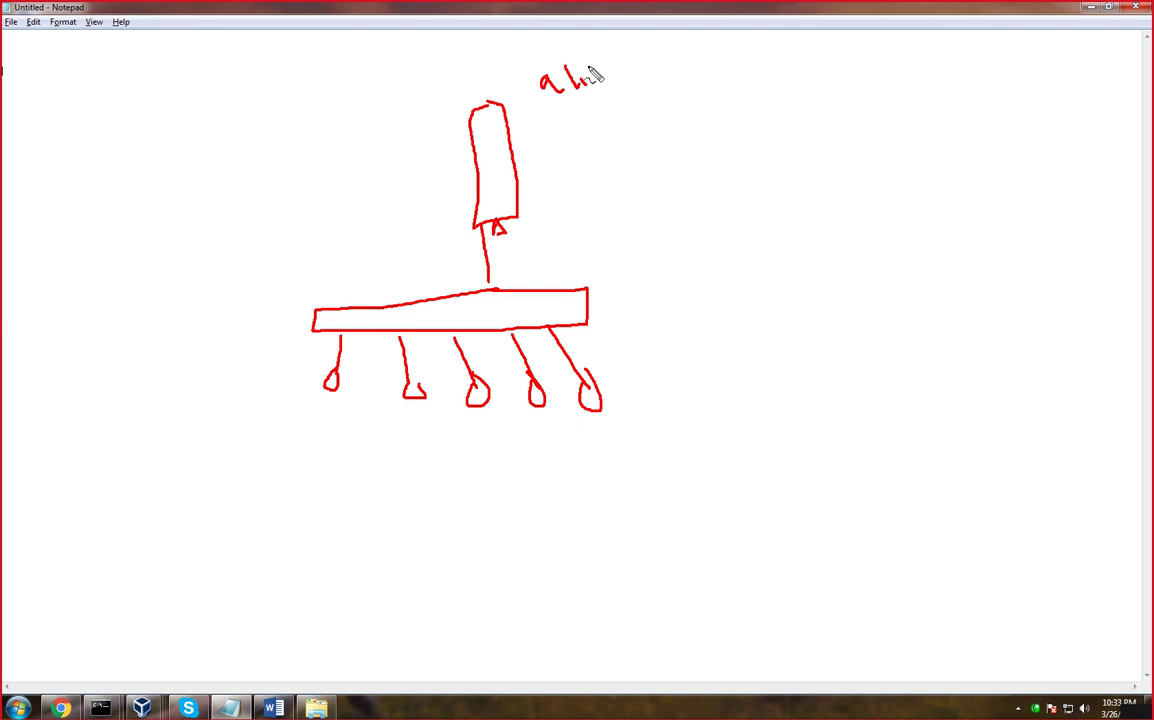
pyautogui.click(588, 68)
pyautogui.moveTo(521, 143); pyautogui.dragTo(567, 155)
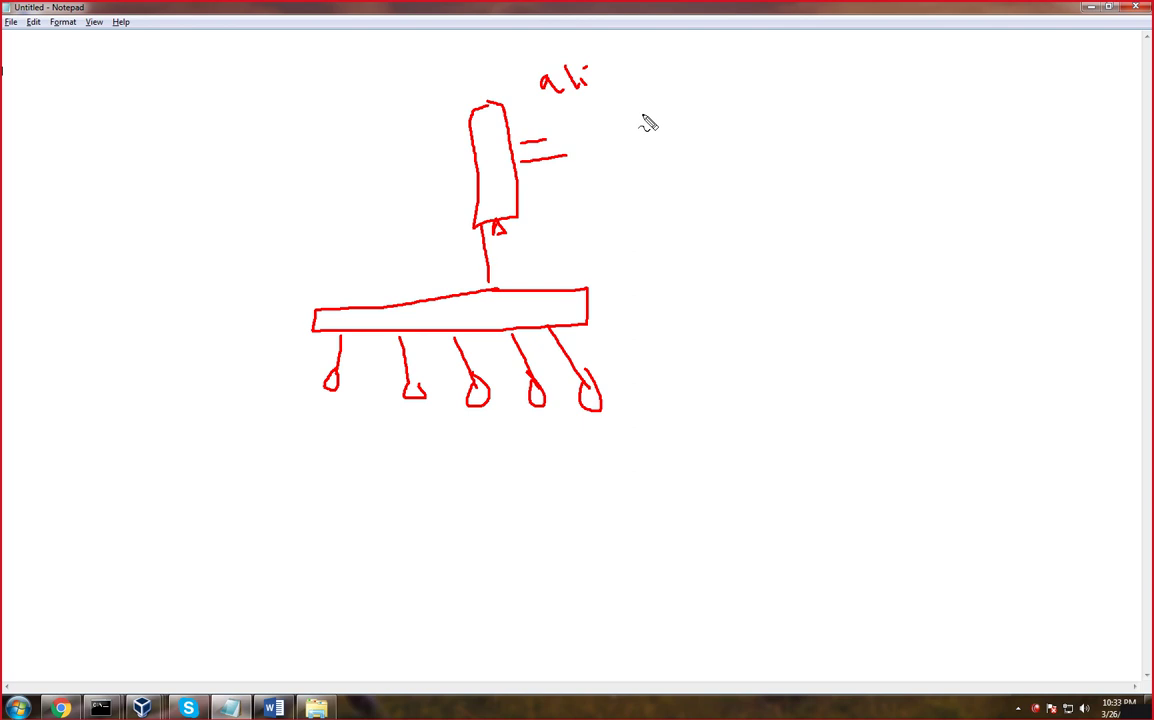
pyautogui.moveTo(328, 412)
pyautogui.mouseDown()
pyautogui.moveTo(299, 417)
pyautogui.moveTo(305, 305)
pyautogui.moveTo(431, 247)
pyautogui.moveTo(419, 254)
pyautogui.mouseUp()
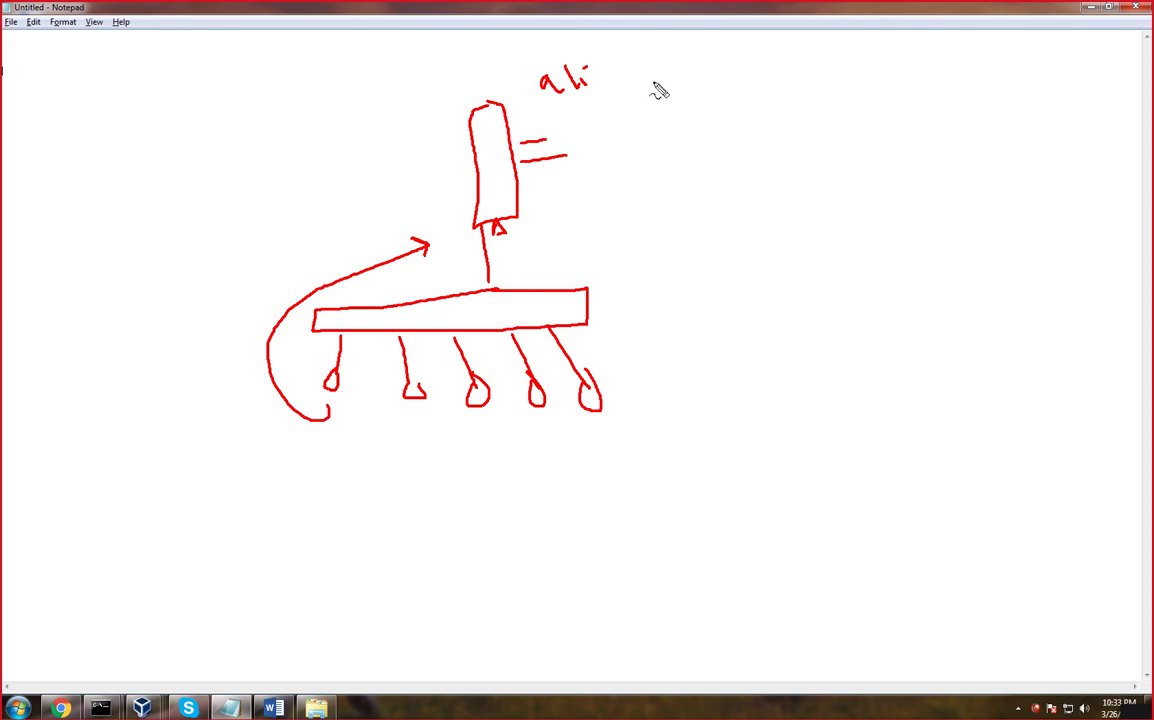
# Add Kerb, LDAP and HDD labels and arrows to the sketch, then clear it and minimize Notepad
pyautogui.moveTo(655, 72)
pyautogui.mouseDown()
pyautogui.moveTo(662, 102)
pyautogui.moveTo(747, 95)
pyautogui.moveTo(765, 69)
pyautogui.moveTo(780, 80)
pyautogui.mouseUp()
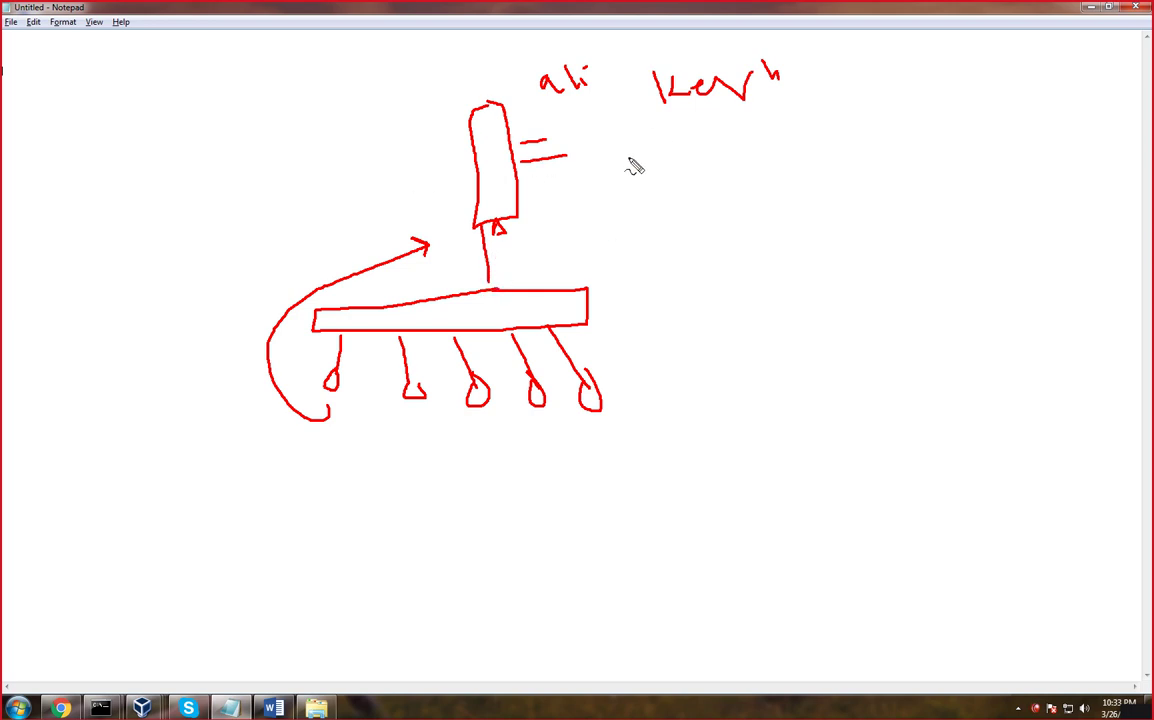
pyautogui.moveTo(662, 128)
pyautogui.mouseDown()
pyautogui.moveTo(685, 170)
pyautogui.moveTo(706, 144)
pyautogui.moveTo(752, 150)
pyautogui.moveTo(760, 132)
pyautogui.mouseUp()
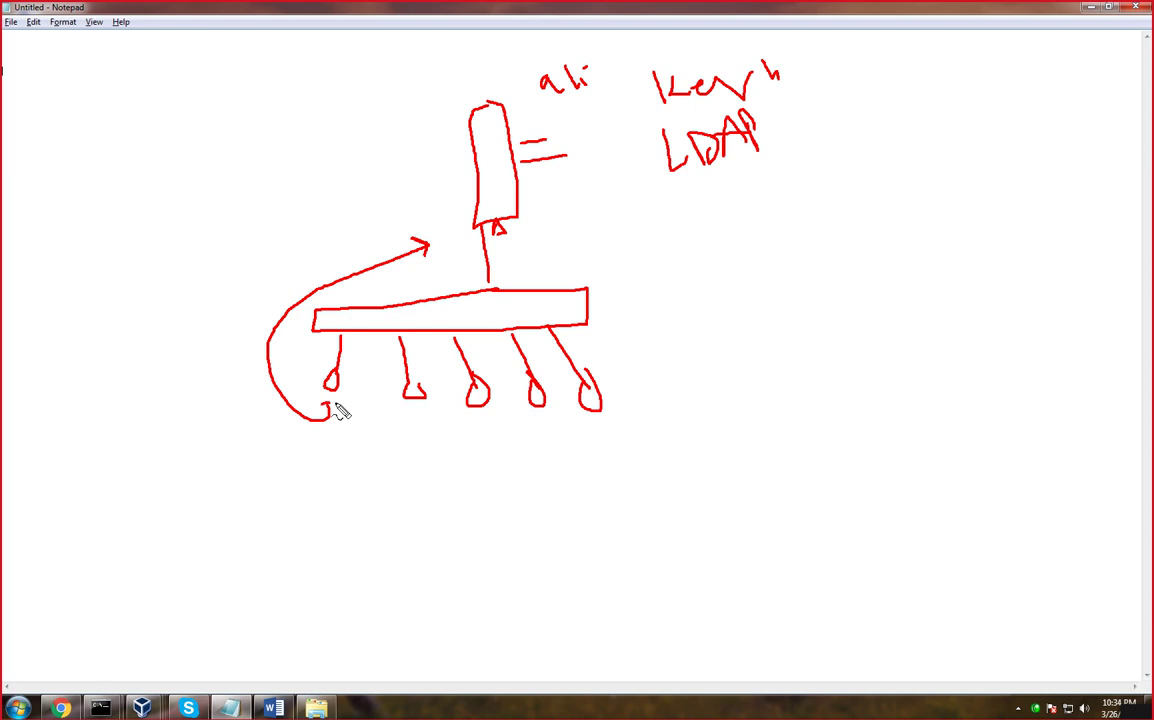
pyautogui.moveTo(337, 406)
pyautogui.mouseDown()
pyautogui.moveTo(291, 405)
pyautogui.moveTo(337, 406)
pyautogui.moveTo(344, 470)
pyautogui.moveTo(360, 462)
pyautogui.mouseUp()
pyautogui.moveTo(358, 448)
pyautogui.mouseDown()
pyautogui.moveTo(364, 474)
pyautogui.moveTo(382, 482)
pyautogui.moveTo(404, 455)
pyautogui.moveTo(386, 478)
pyautogui.mouseUp()
pyautogui.moveTo(400, 432)
pyautogui.mouseDown()
pyautogui.moveTo(412, 428)
pyautogui.moveTo(412, 470)
pyautogui.moveTo(373, 522)
pyautogui.moveTo(428, 513)
pyautogui.mouseUp()
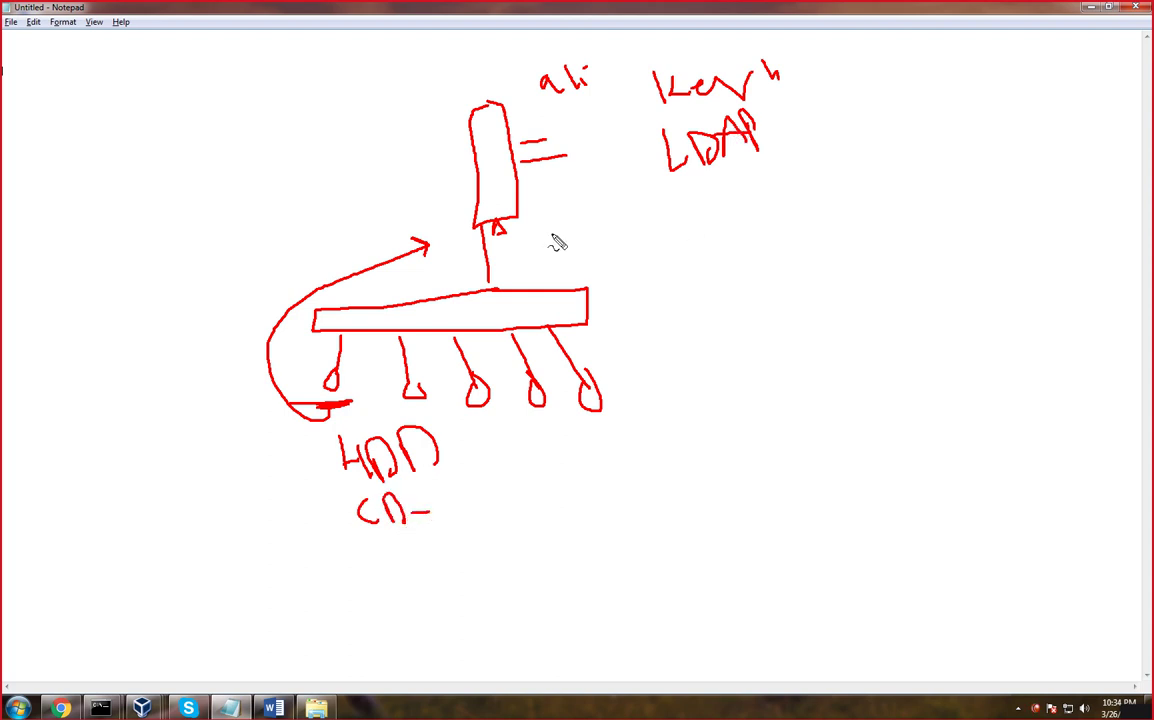
pyautogui.moveTo(456, 137); pyautogui.dragTo(376, 129)
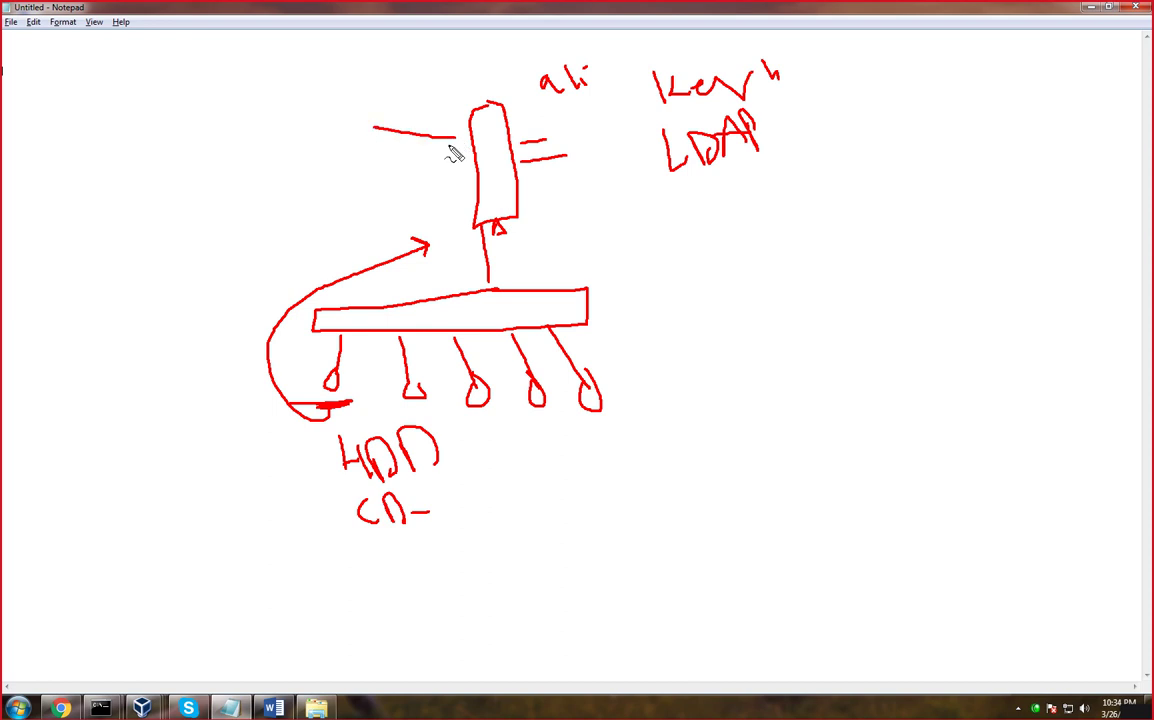
pyautogui.moveTo(452, 144)
pyautogui.mouseDown()
pyautogui.moveTo(374, 145)
pyautogui.moveTo(352, 124)
pyautogui.moveTo(377, 109)
pyautogui.mouseUp()
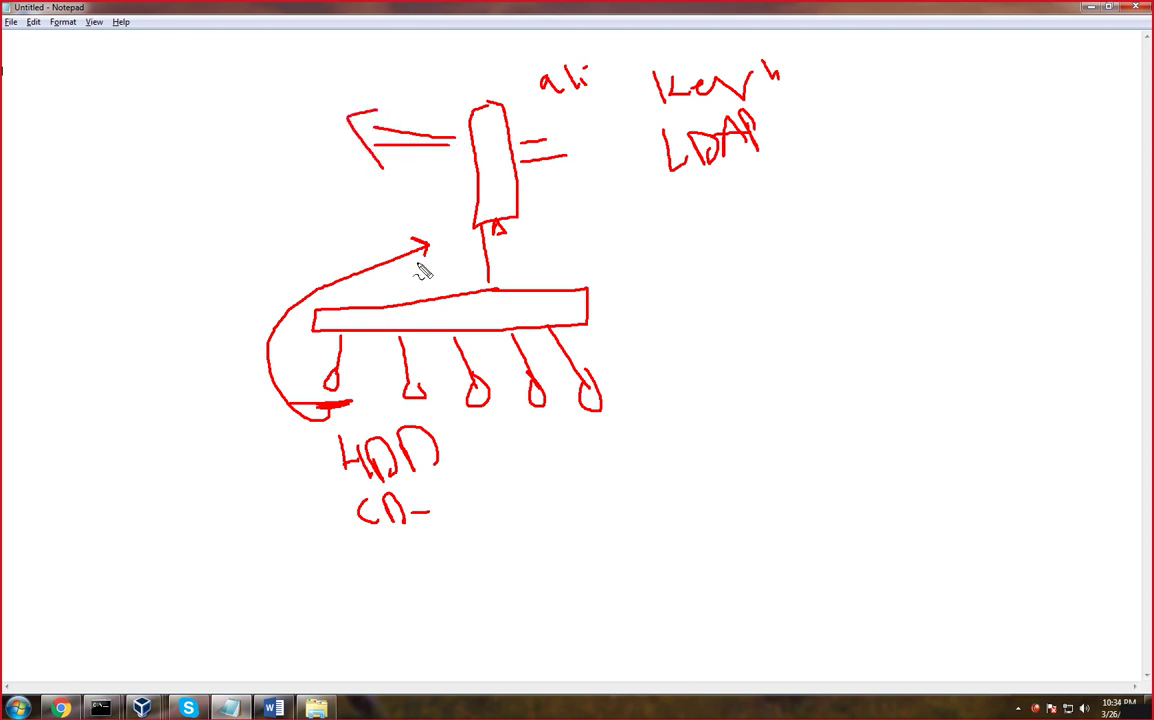
pyautogui.moveTo(590, 439); pyautogui.dragTo(616, 432)
pyautogui.moveTo(546, 428)
pyautogui.mouseDown()
pyautogui.moveTo(487, 426)
pyautogui.moveTo(476, 400)
pyautogui.mouseUp()
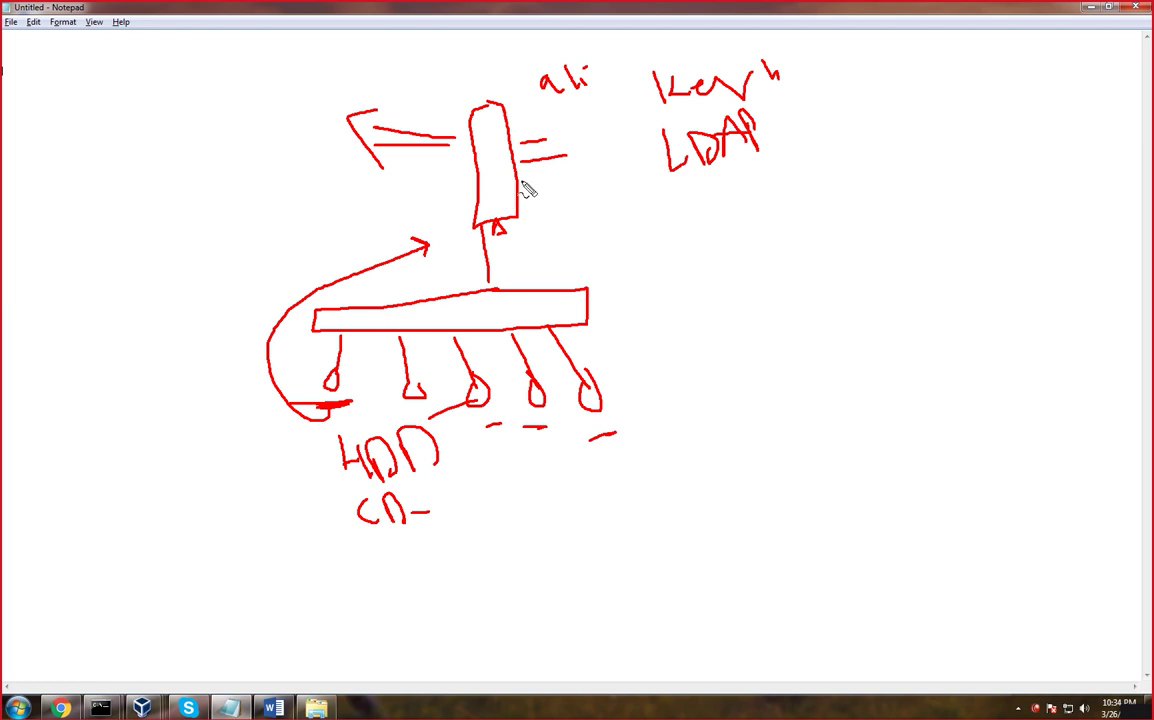
pyautogui.press('Escape')
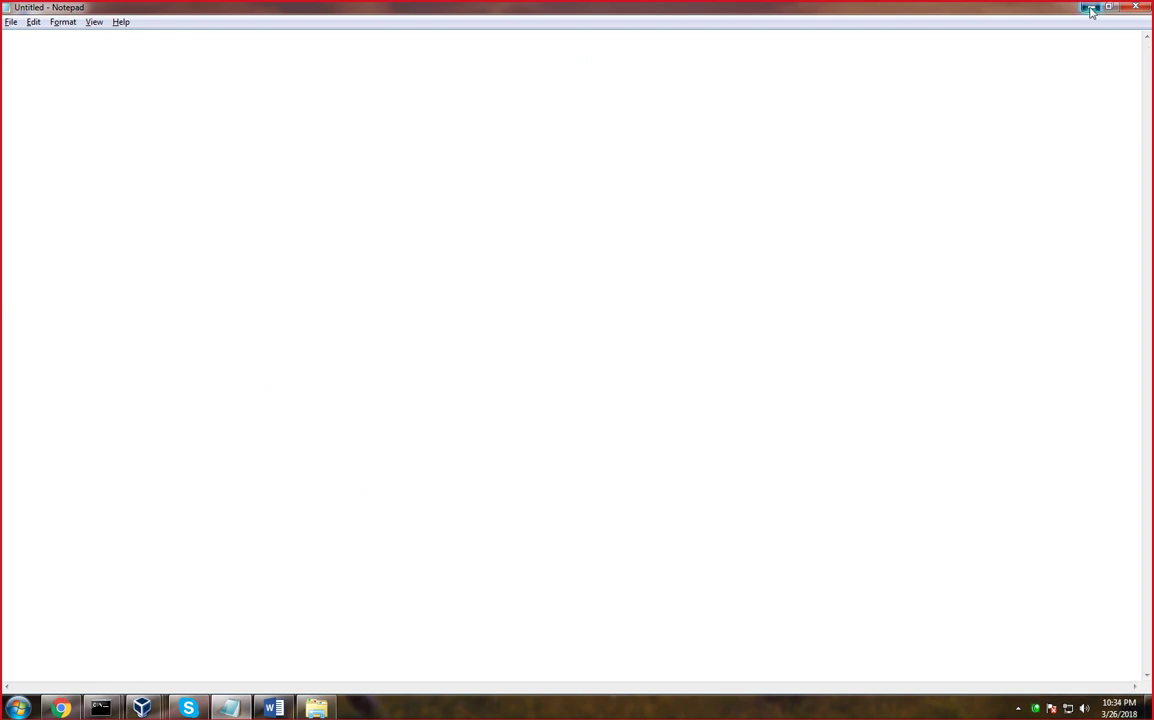
pyautogui.click(1133, 7)
# Switch back to the DC virtual machine and collapse the domain folders, peeking into dc's _sites
pyautogui.moveTo(147, 712)
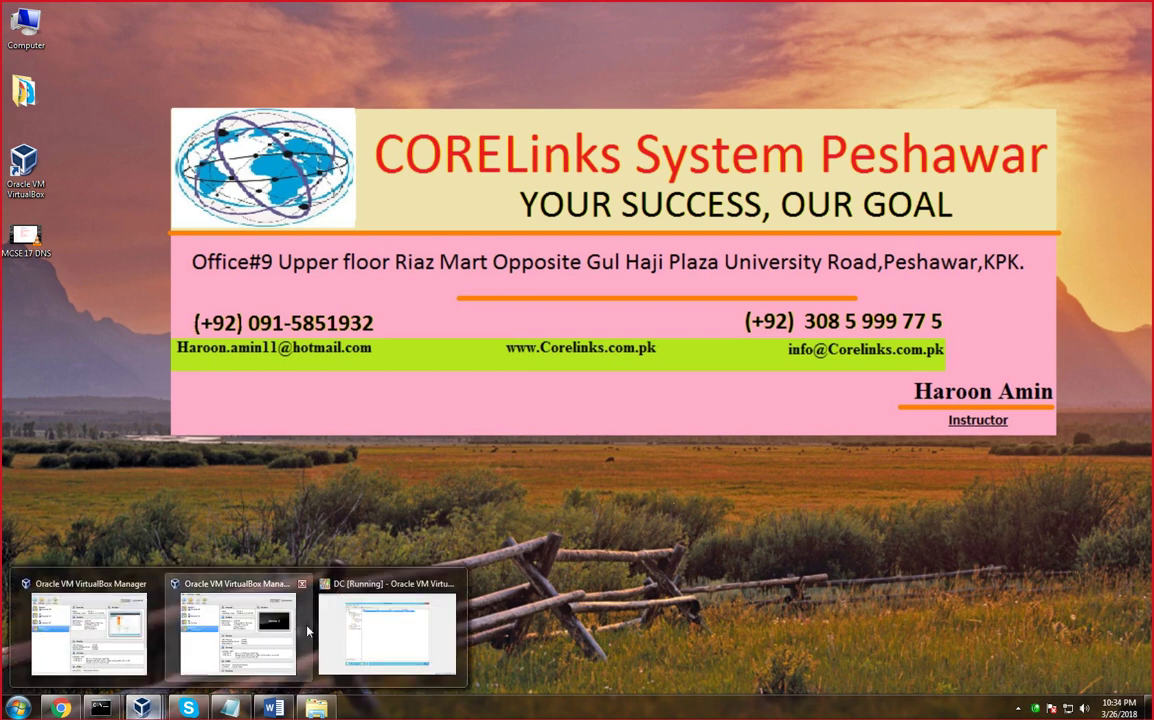
pyautogui.click(325, 565)
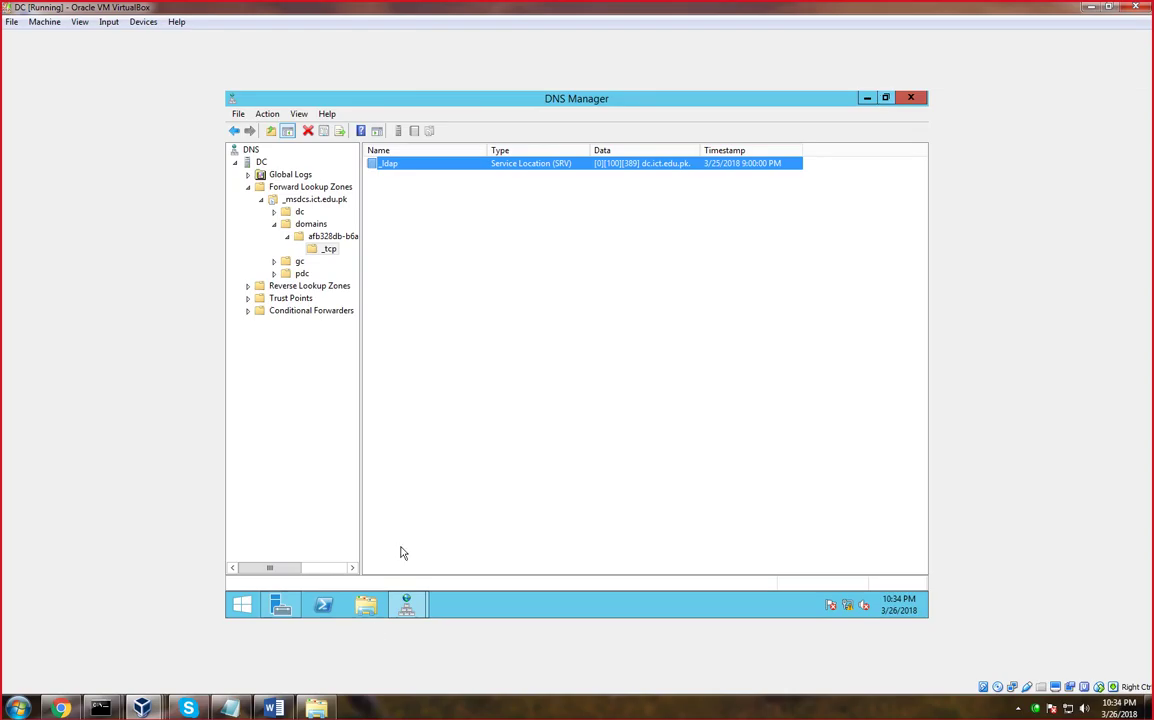
pyautogui.click(286, 236)
pyautogui.click(274, 224)
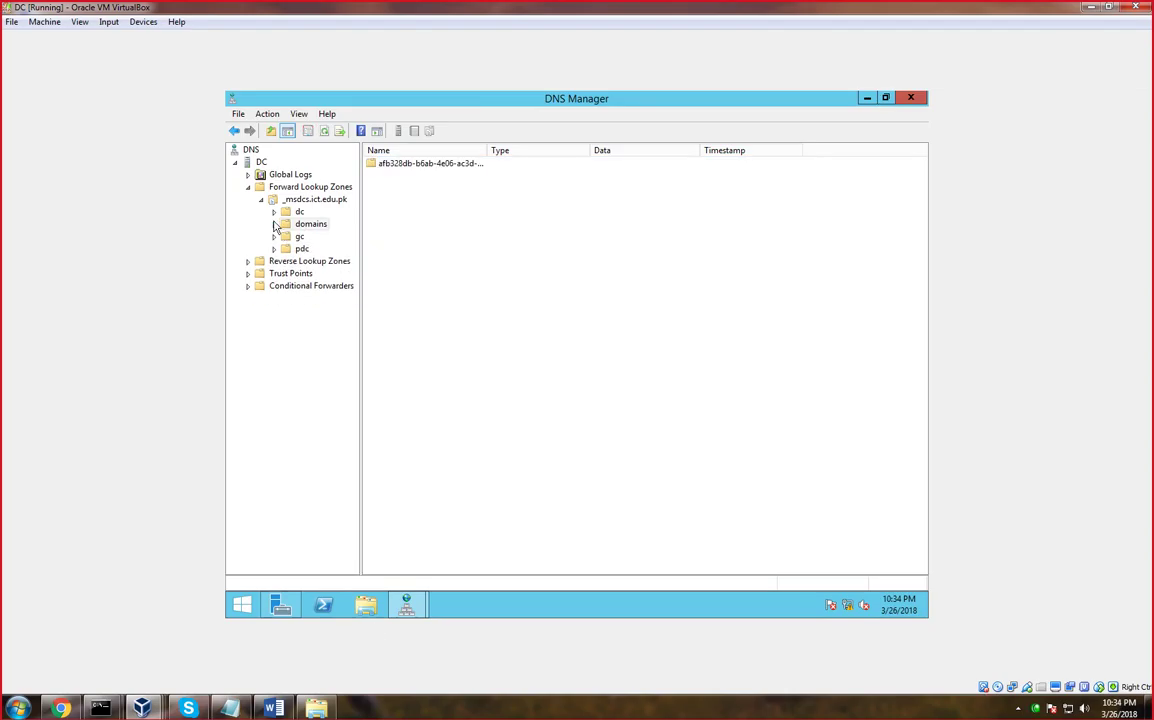
pyautogui.click(274, 212)
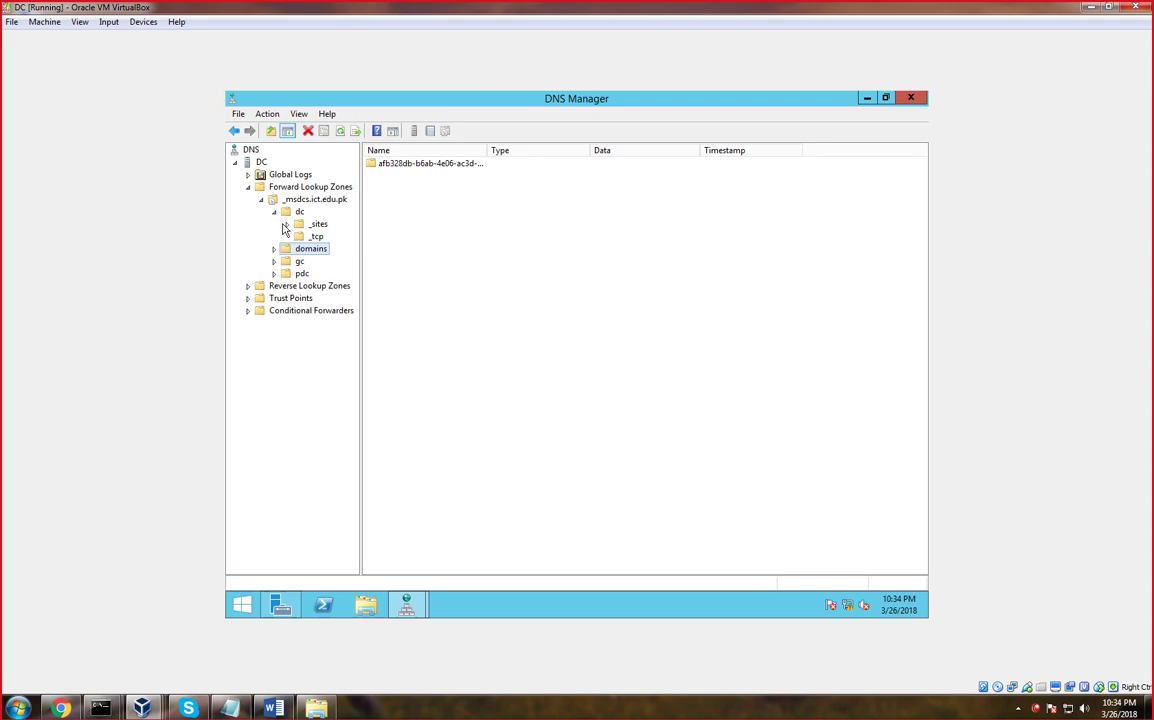
pyautogui.click(286, 224)
pyautogui.click(274, 212)
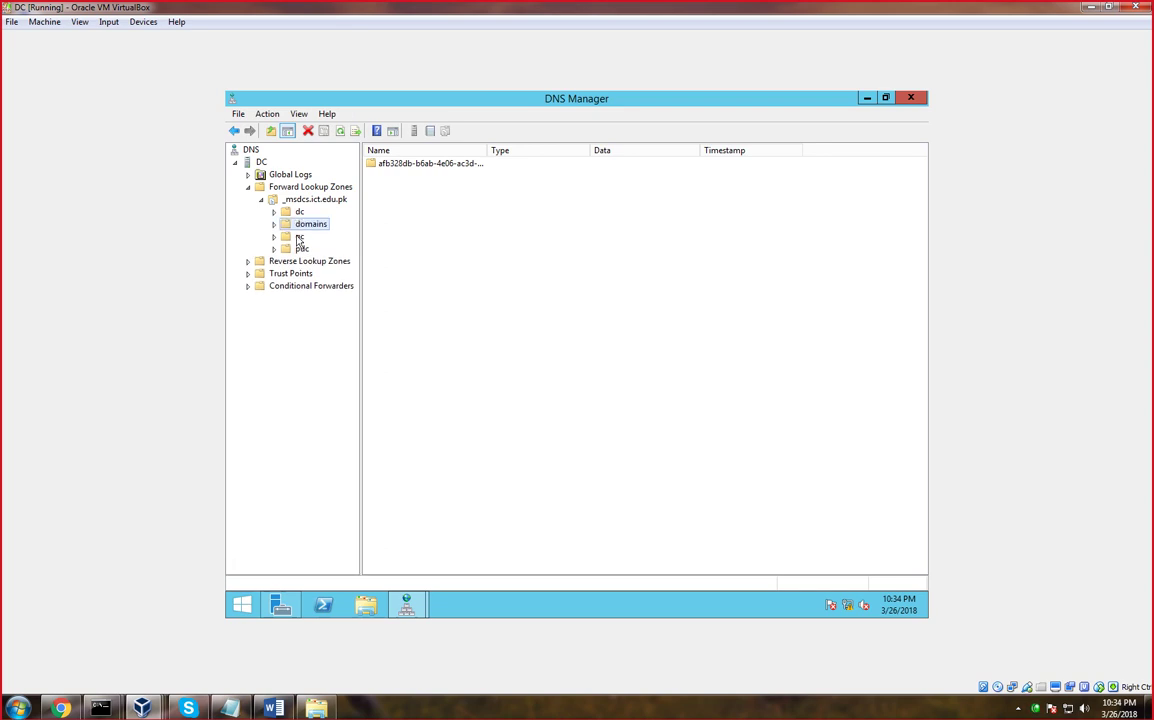
# Browse gc's _tcp and _sites folders, widen the tree pane, and list _msdcs.ict.edu.pk's records
pyautogui.click(299, 237)
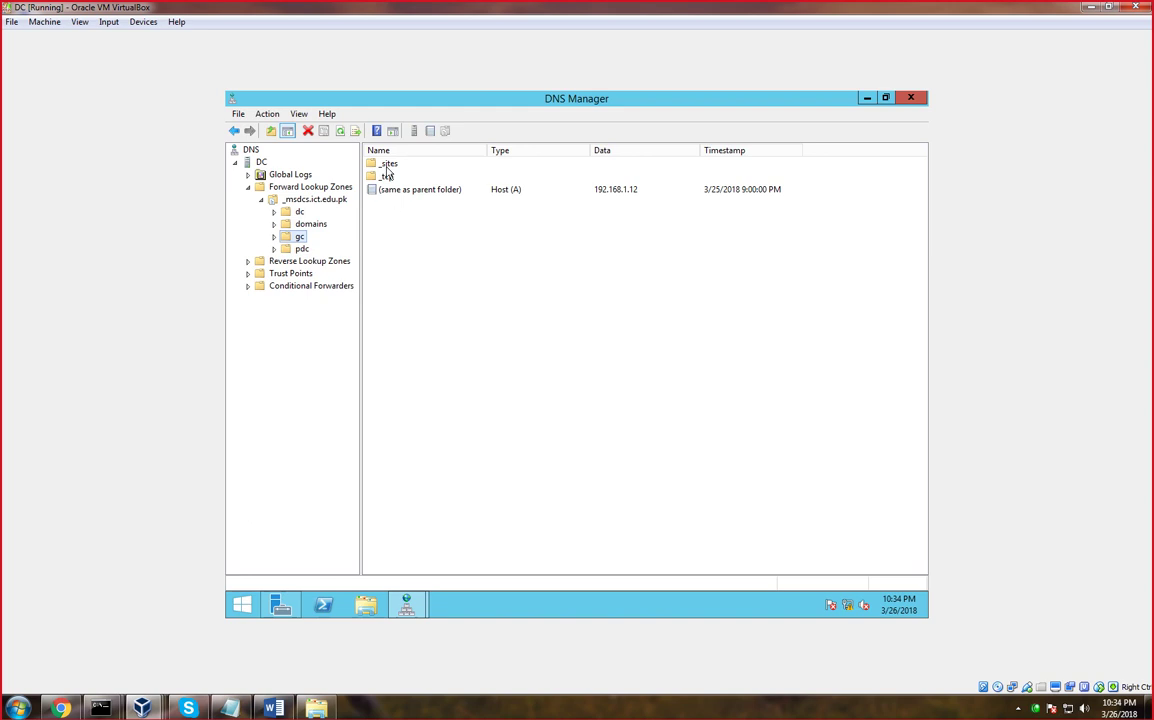
pyautogui.doubleClick(386, 176)
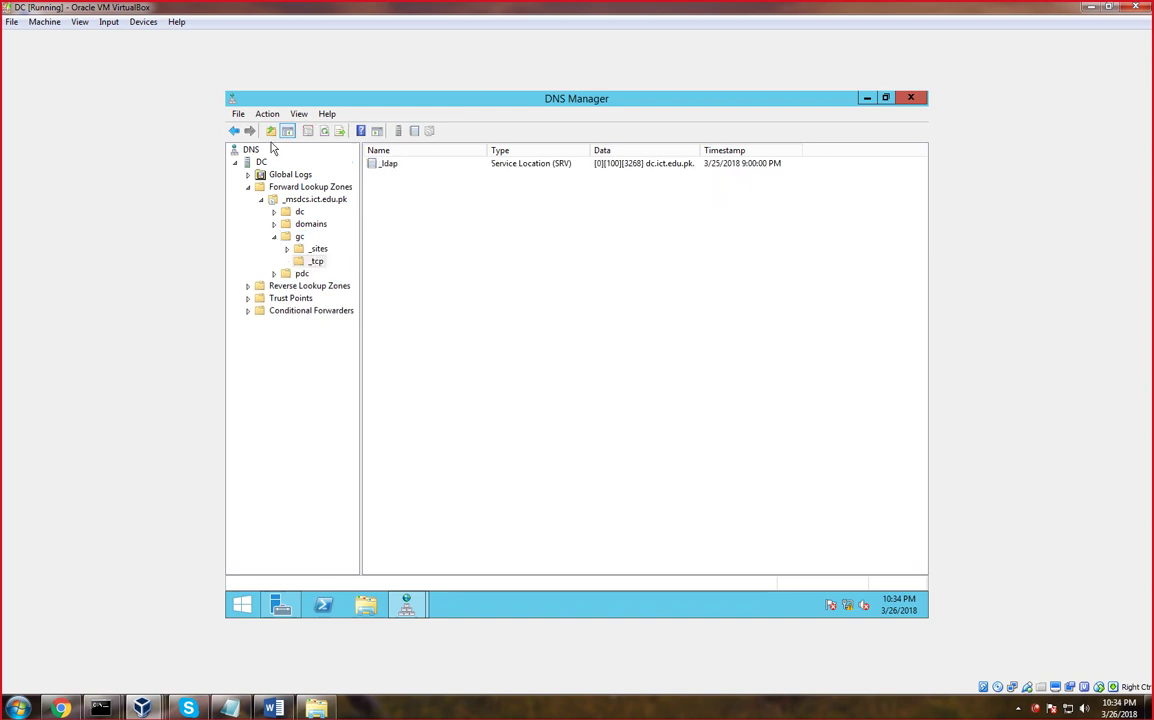
pyautogui.click(234, 131)
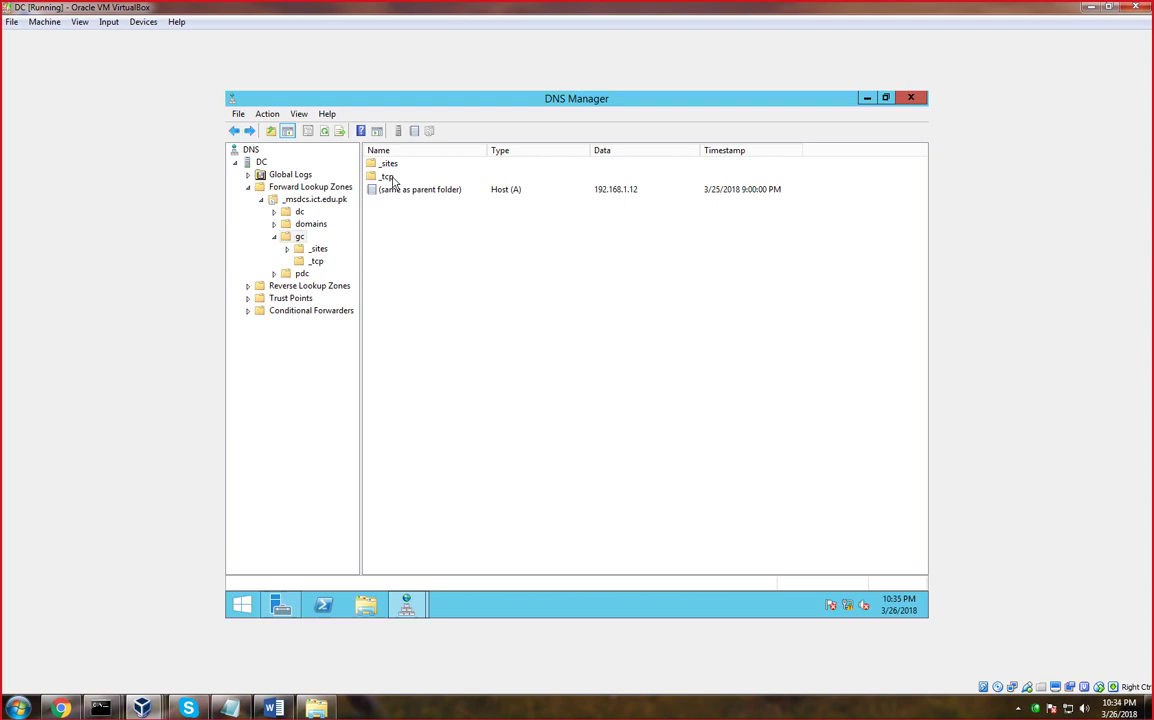
pyautogui.doubleClick(386, 177)
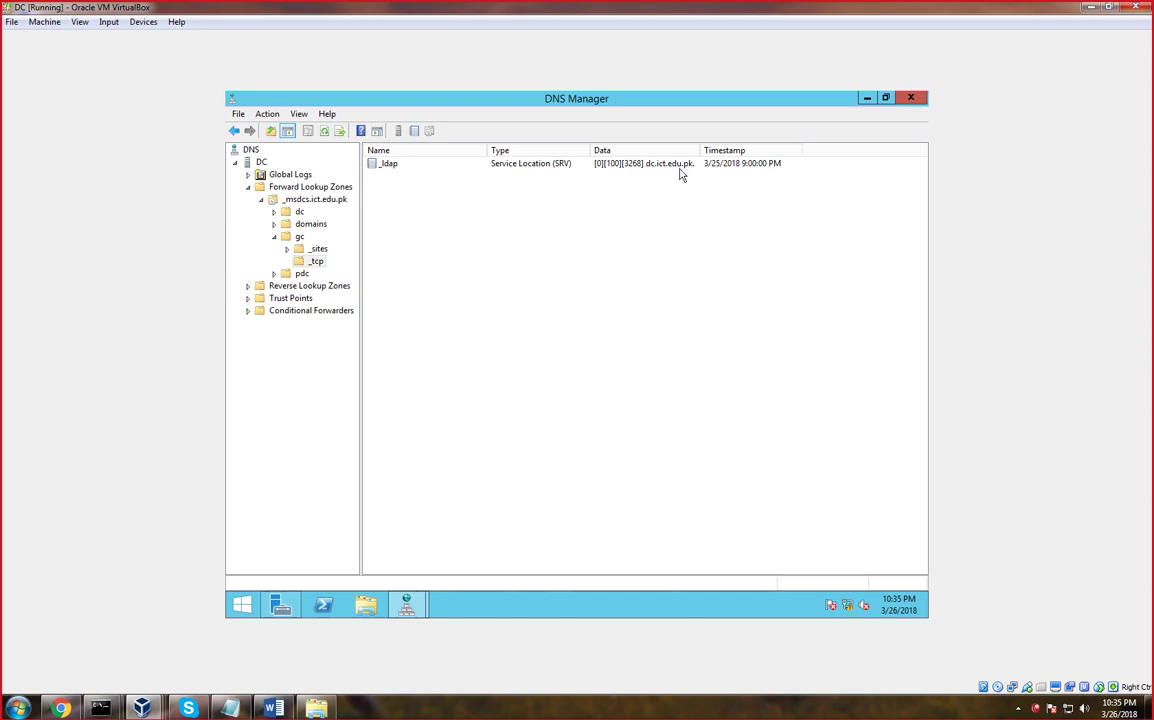
pyautogui.doubleClick(290, 249)
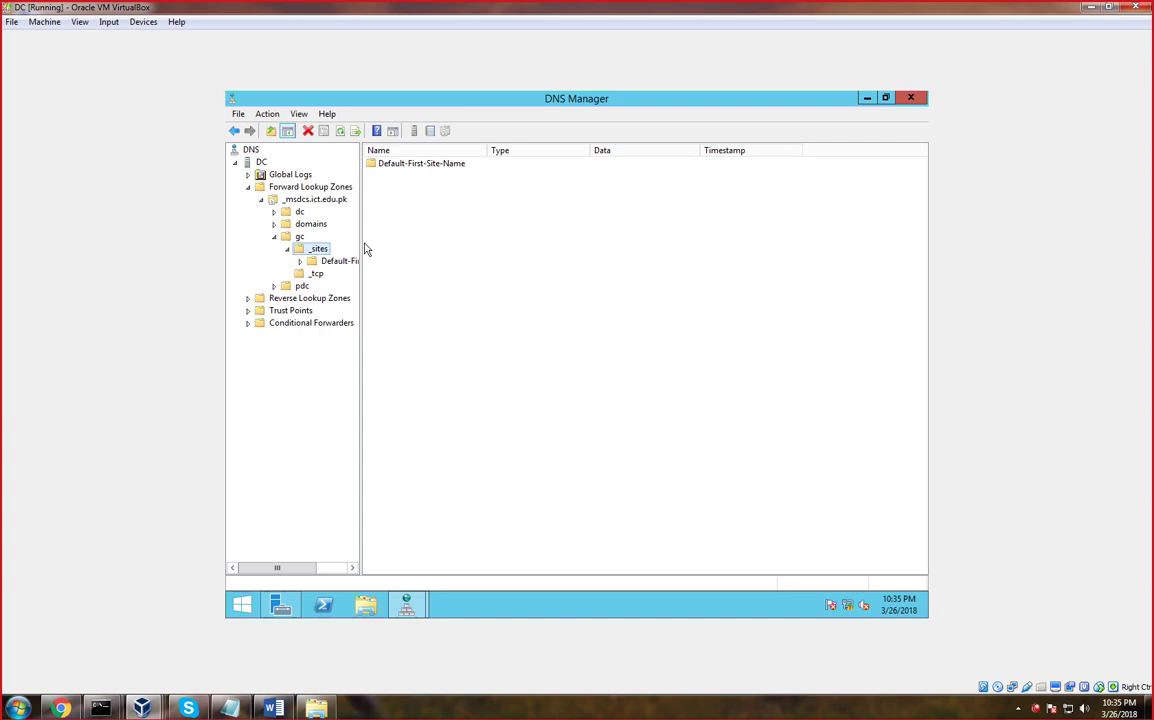
pyautogui.moveTo(360, 241); pyautogui.dragTo(452, 241)
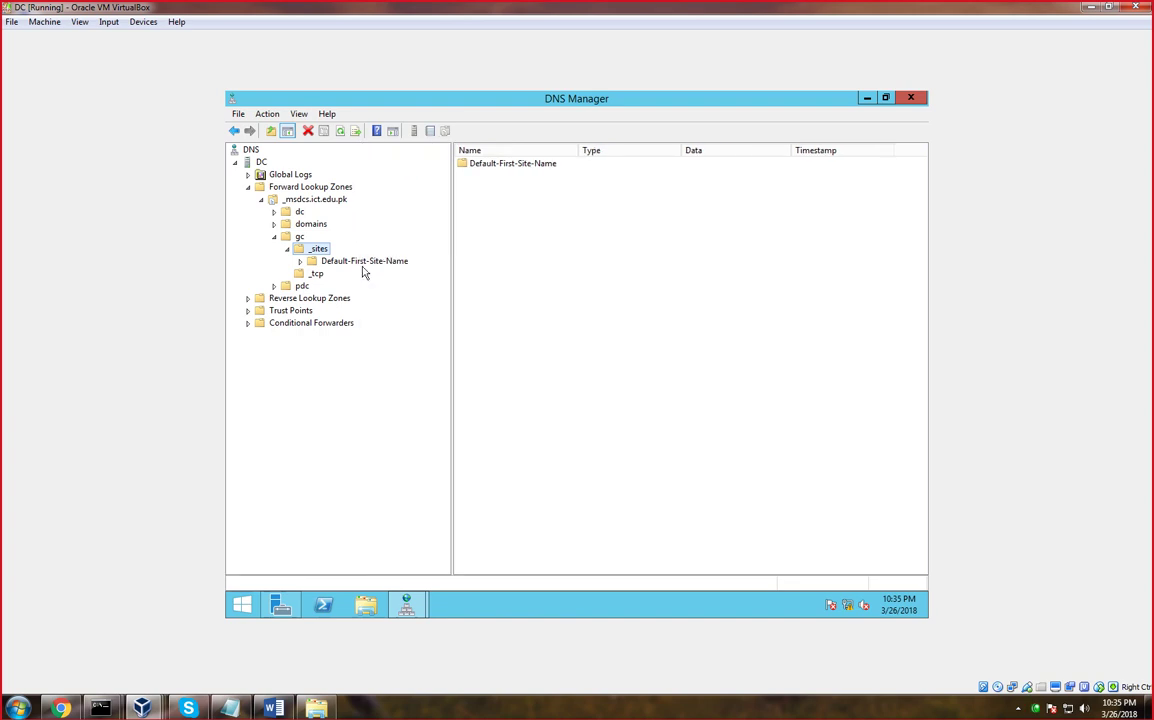
pyautogui.click(316, 276)
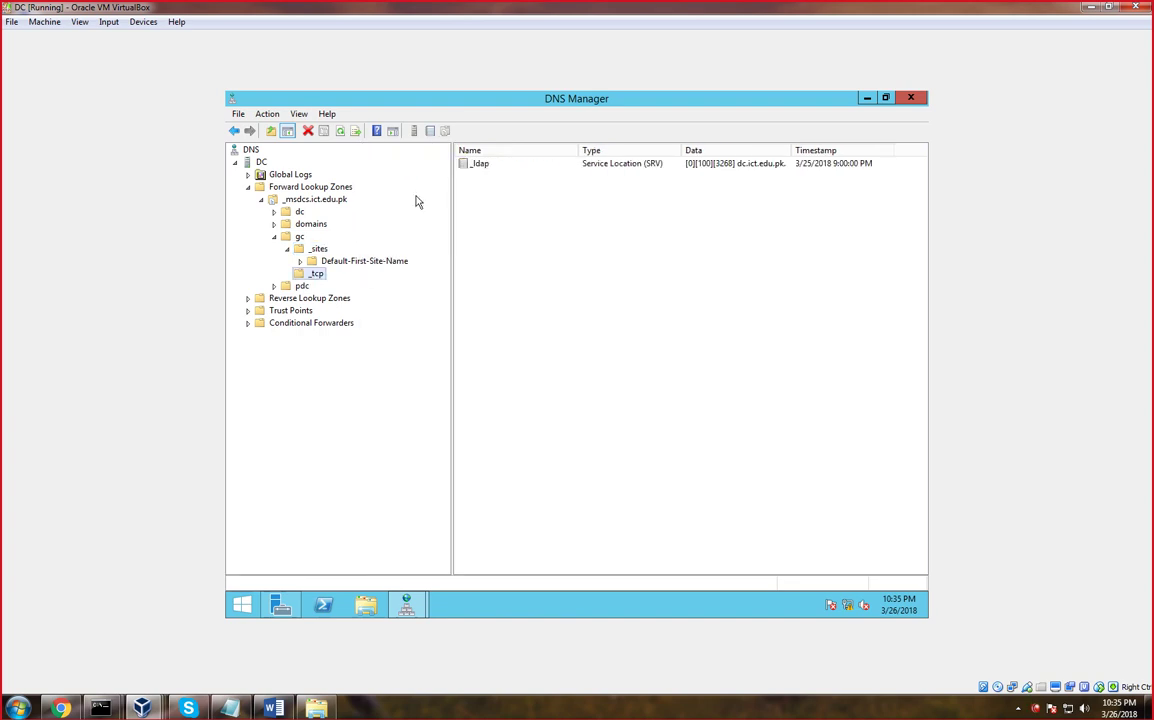
pyautogui.click(287, 248)
pyautogui.click(274, 237)
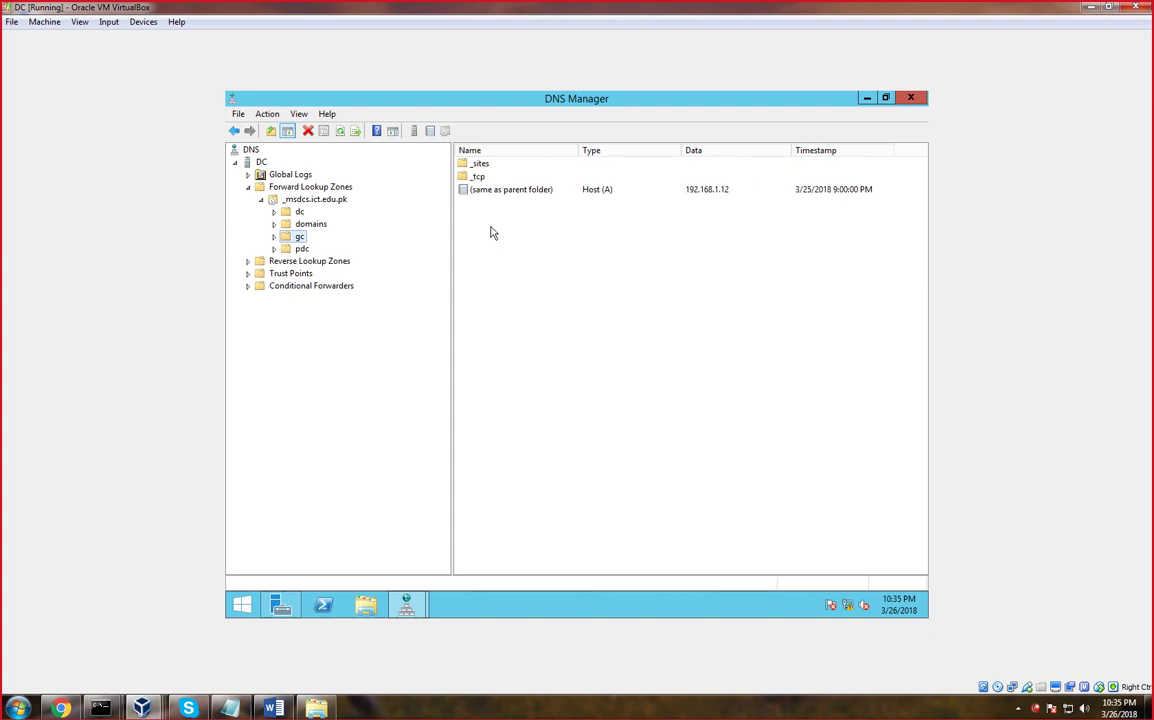
pyautogui.click(261, 199)
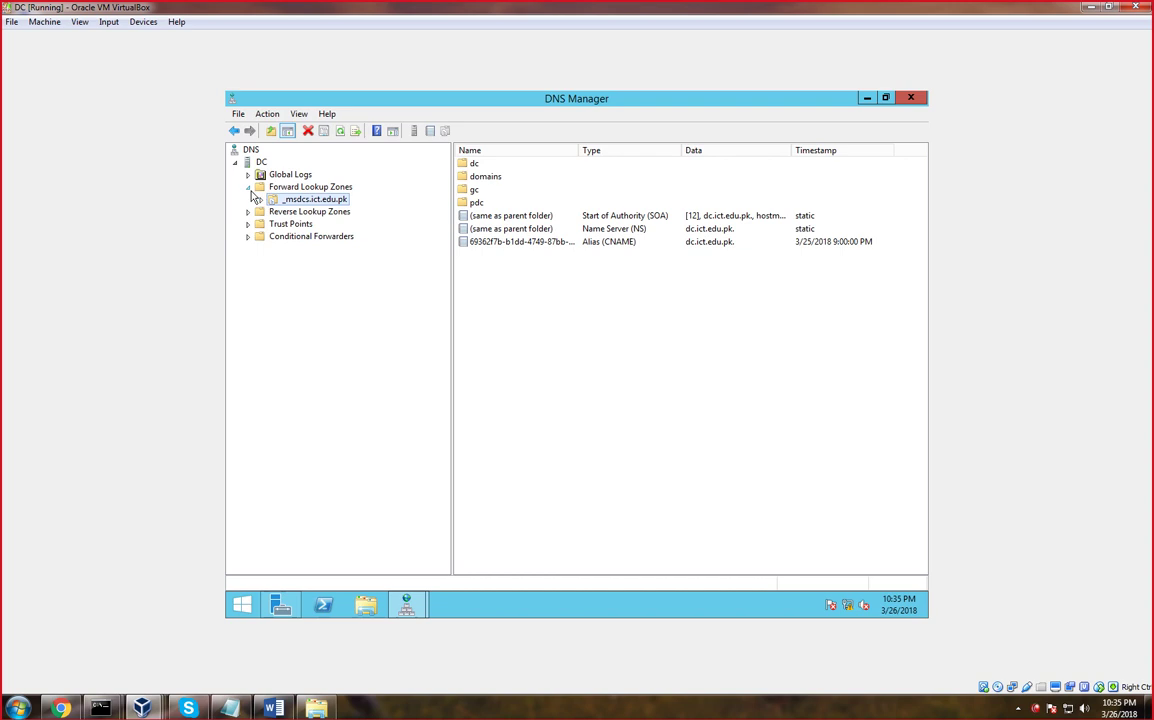
# Collapse and re-expand Forward Lookup Zones, then view the _msdcs.ict.edu.pk zone's records
pyautogui.click(248, 187)
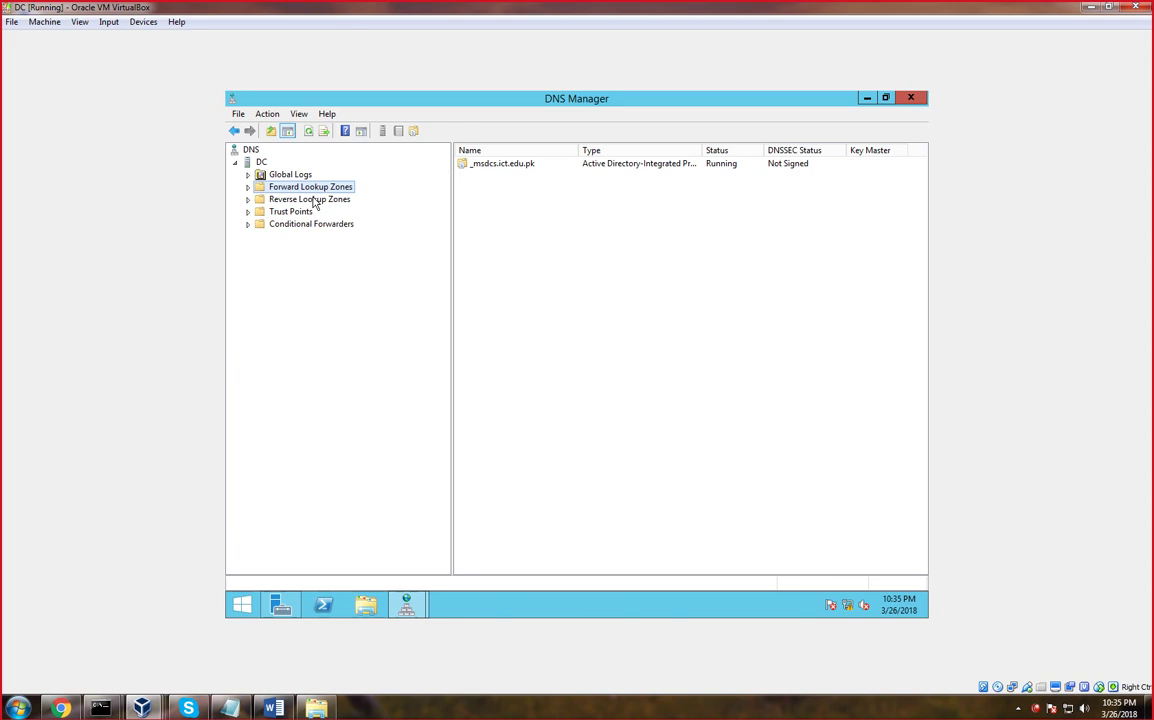
pyautogui.click(248, 187)
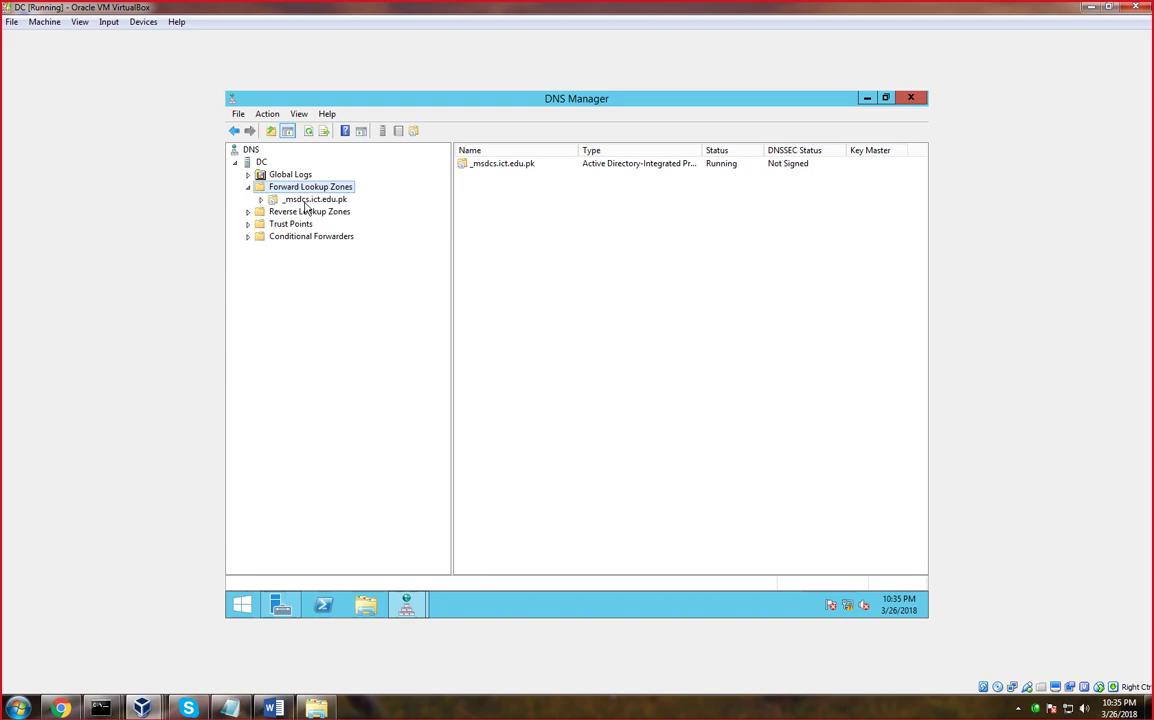
pyautogui.click(313, 200)
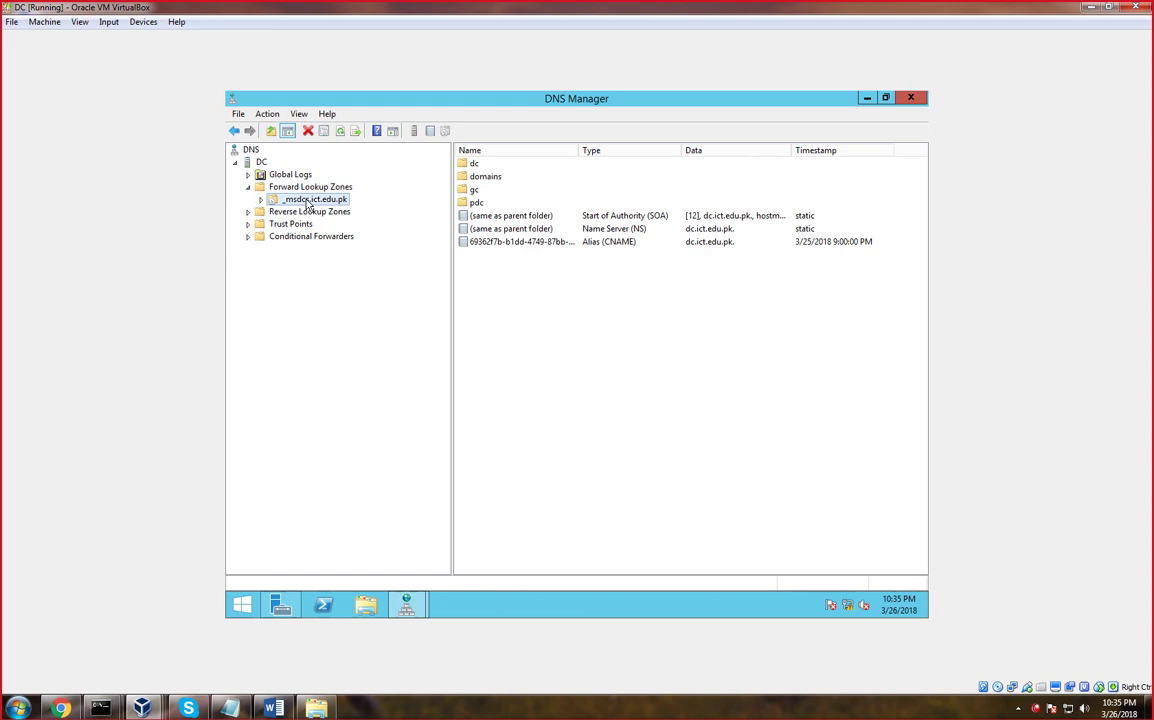
# Open and dismiss the _msdcs.ict.edu.pk context menu, then list the forward lookup zones
pyautogui.rightClick(307, 200)
pyautogui.moveTo(339, 350)
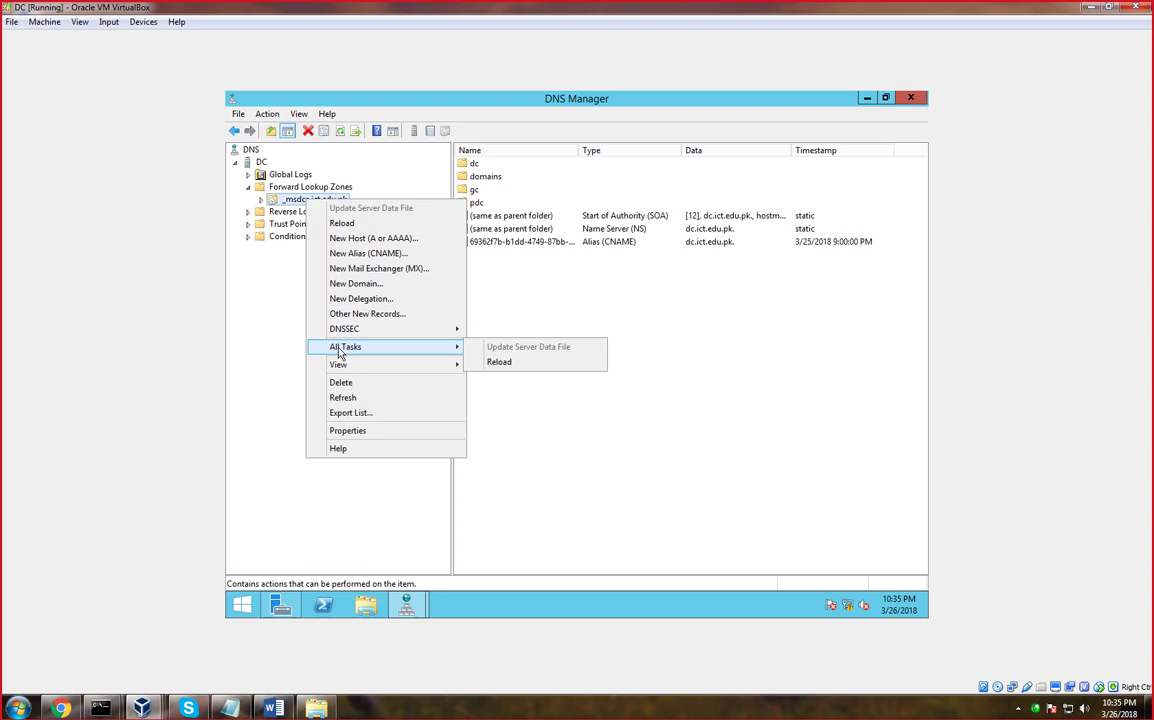
pyautogui.click(677, 387)
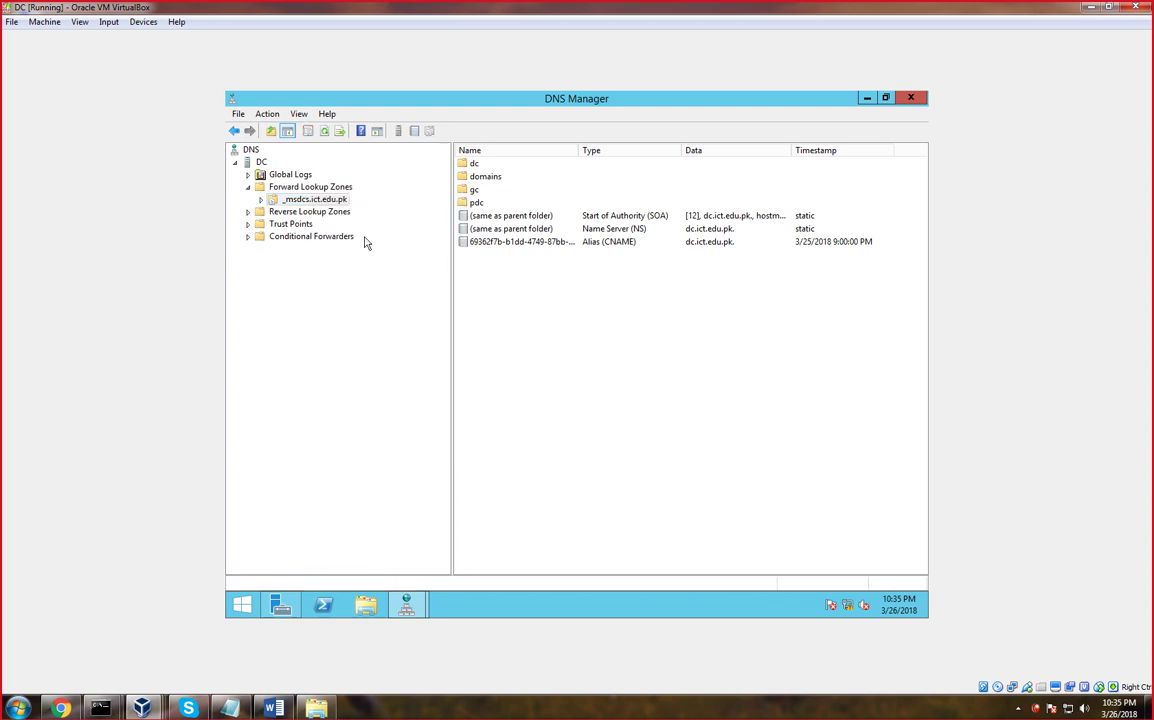
pyautogui.rightClick(325, 203)
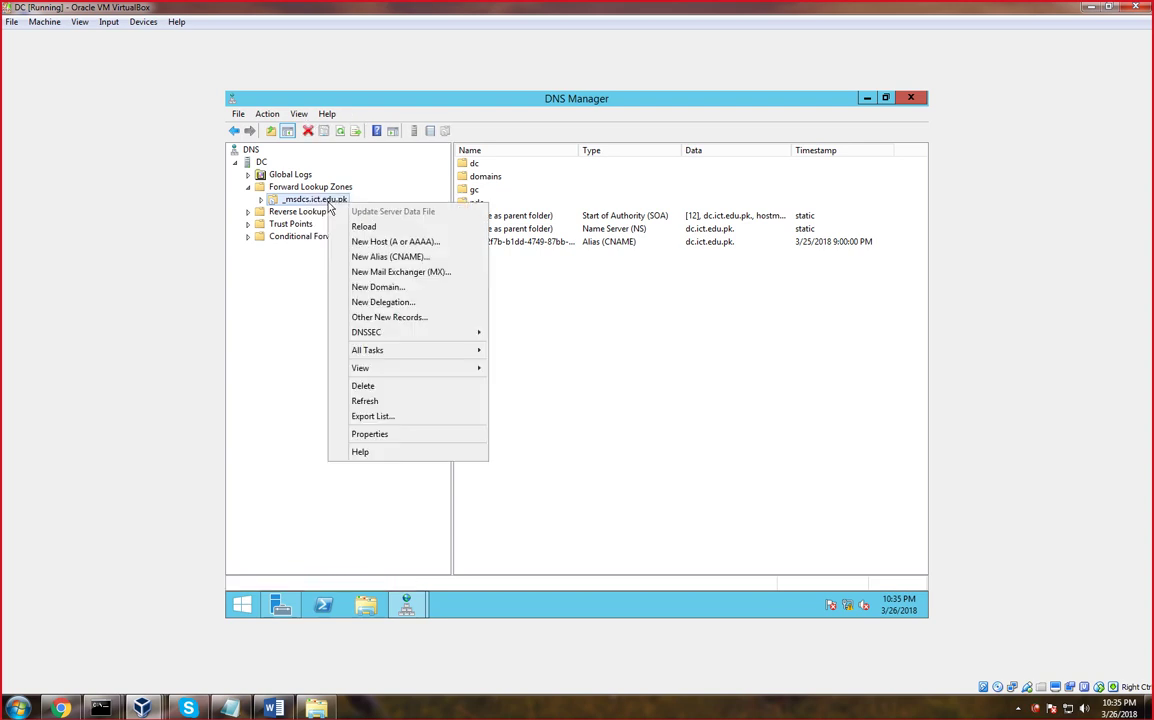
pyautogui.click(247, 189)
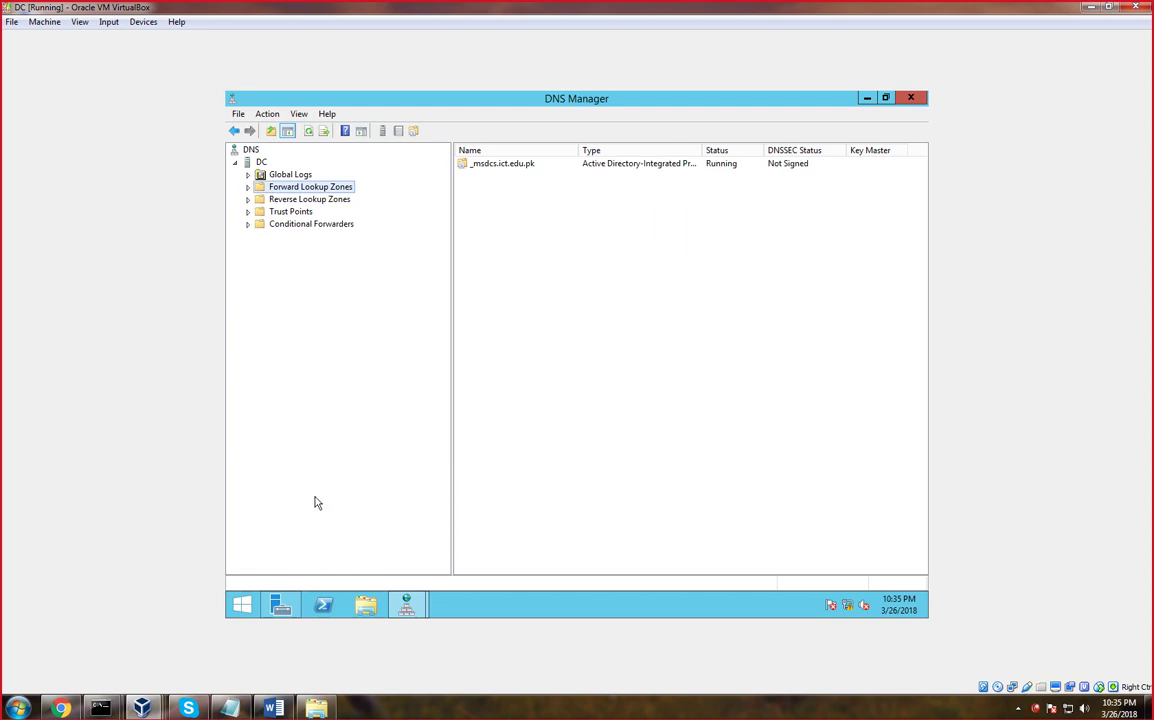
pyautogui.press('super+r')
# In cmd, confirm hostname DC and IPv4 192.168.1.12 with mask 255.255.255.0, then minimize it
pyautogui.press('Return')
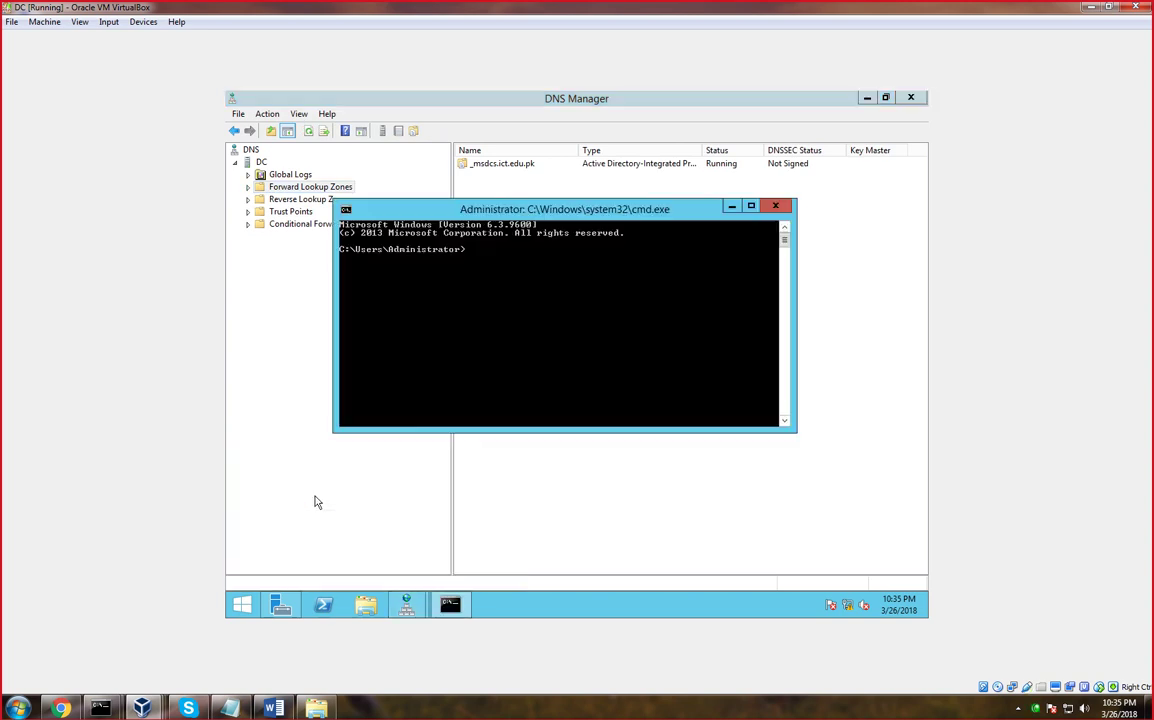
pyautogui.write('hostname')
pyautogui.press('Return')
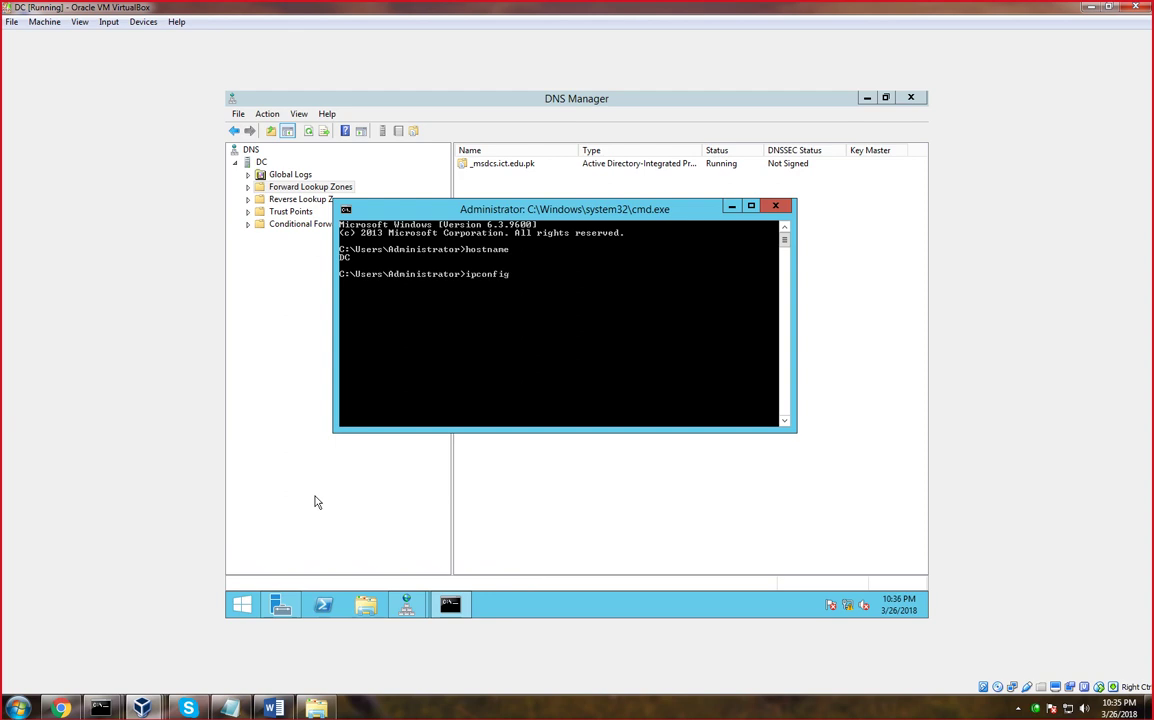
pyautogui.write('ipconfig')
pyautogui.press('Return')
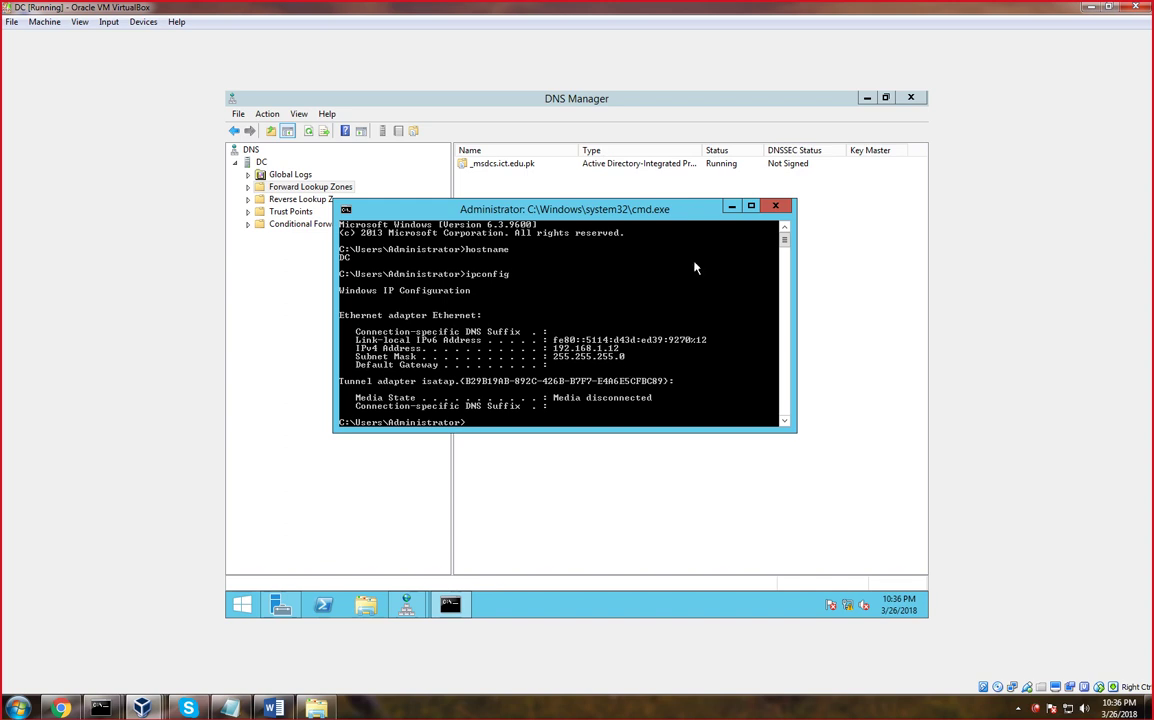
pyautogui.click(731, 207)
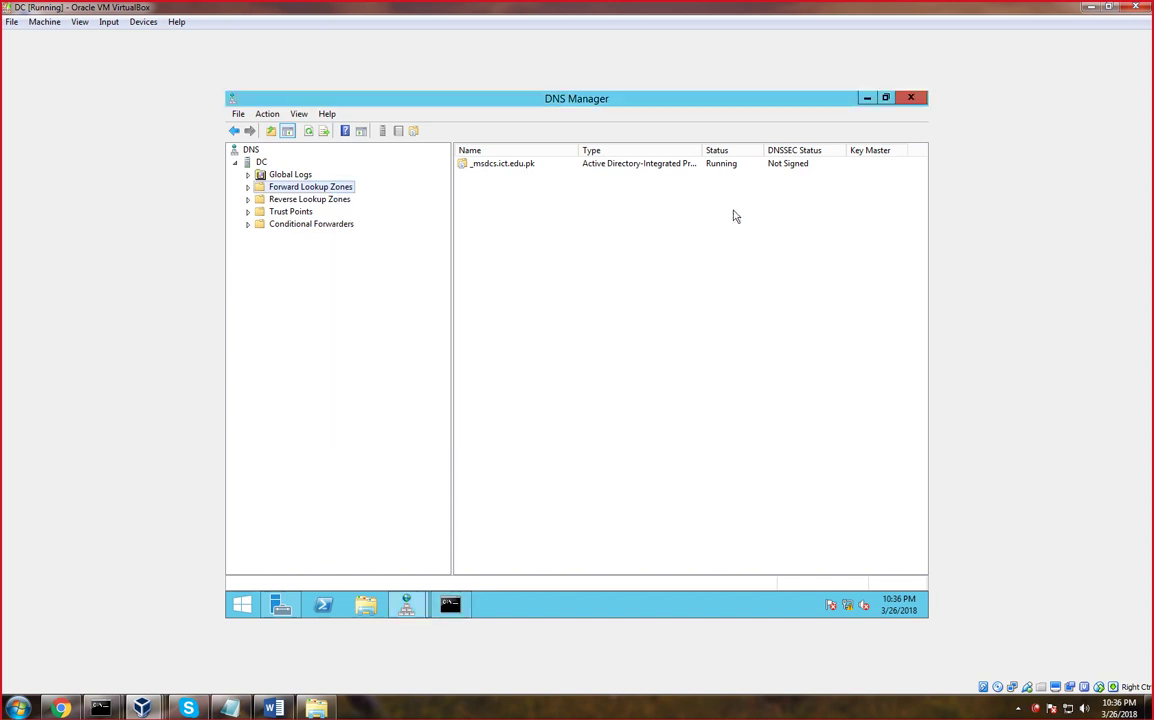
# Launch the New Zone Wizard from Forward Lookup Zones and get past its welcome page
pyautogui.rightClick(327, 187)
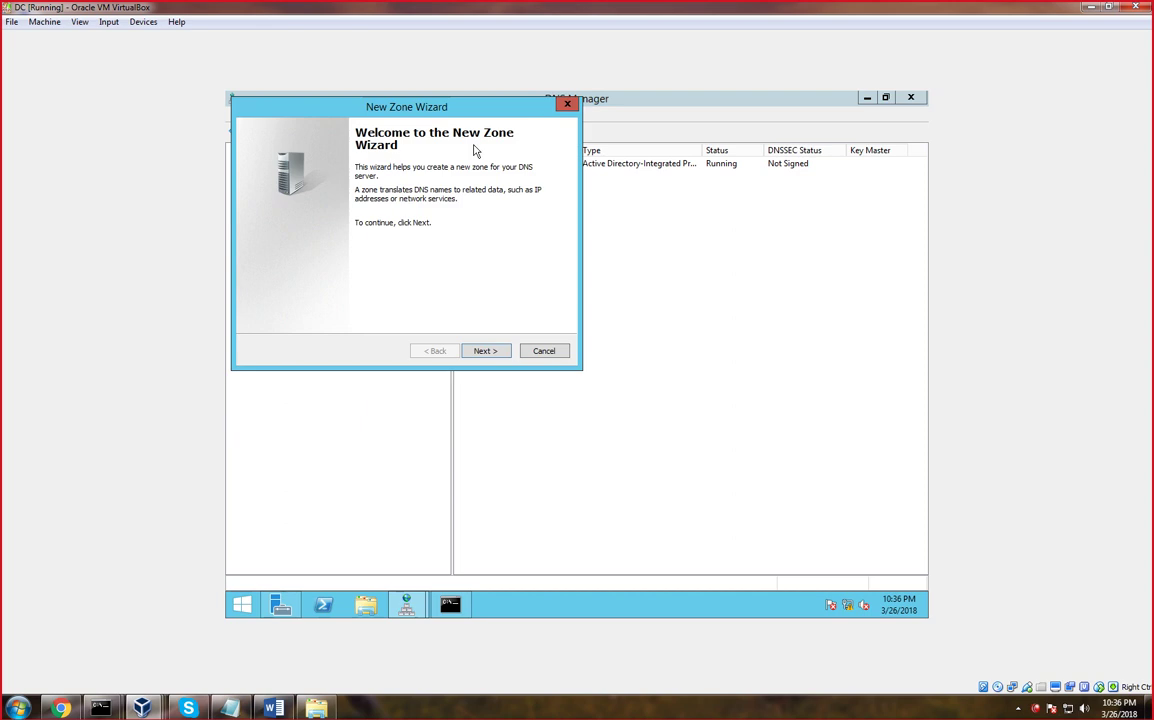
pyautogui.click(567, 103)
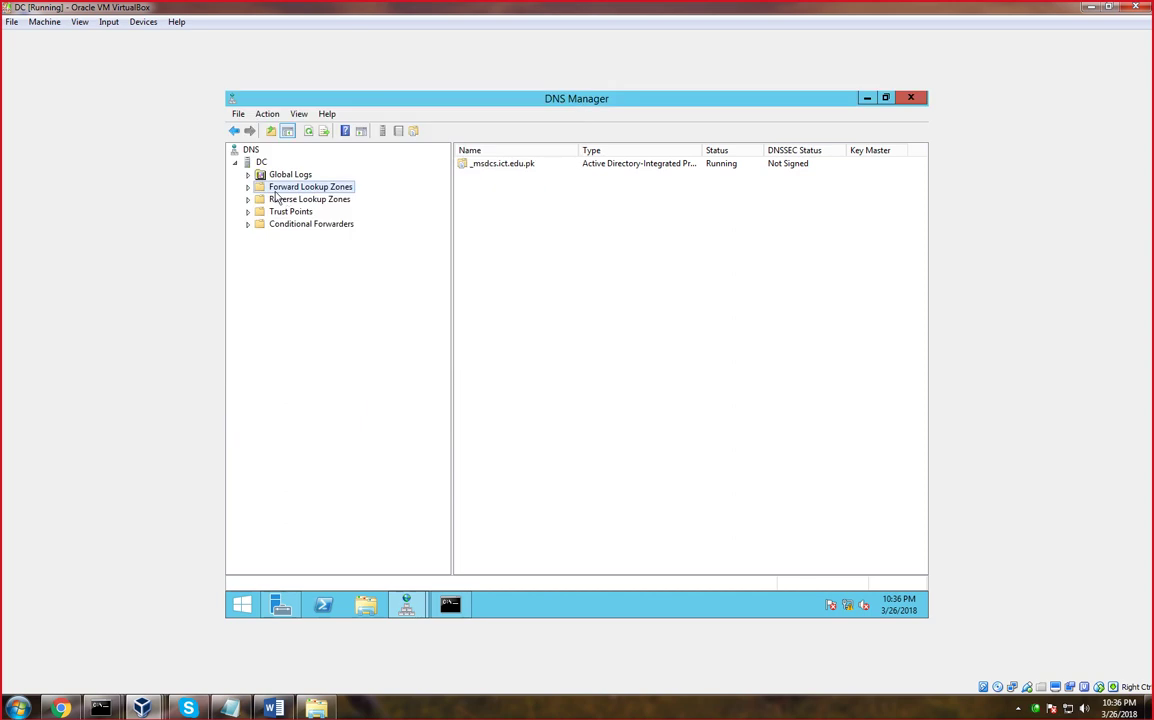
pyautogui.rightClick(311, 192)
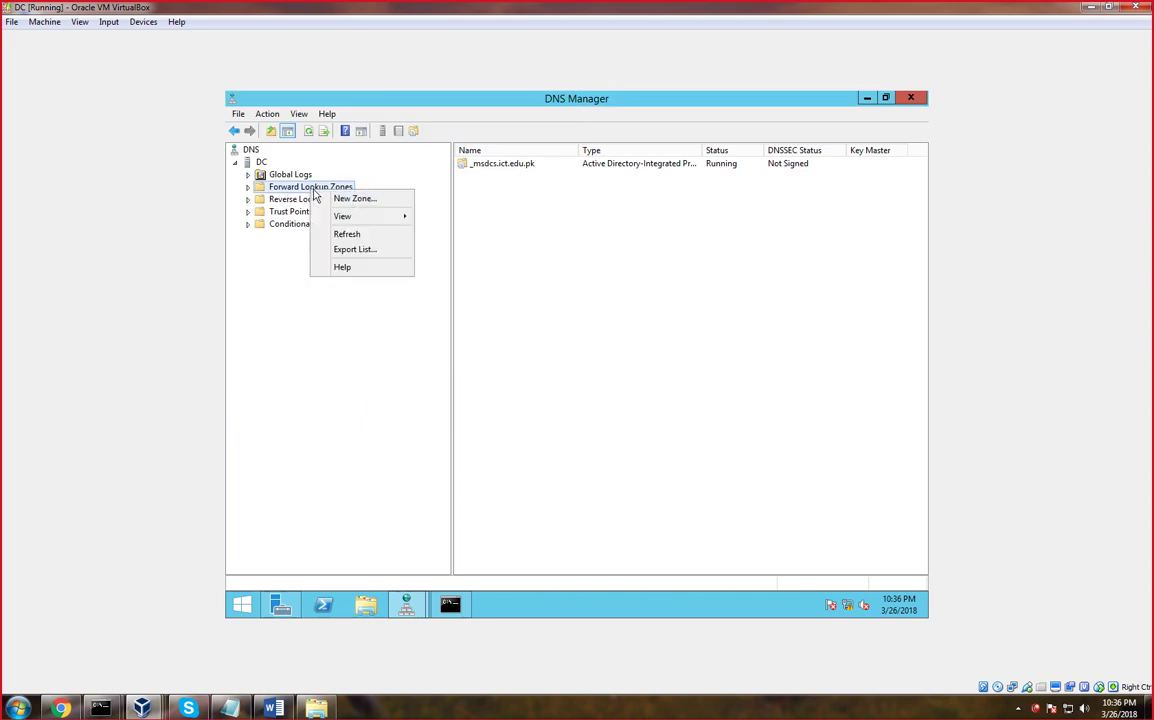
pyautogui.click(343, 202)
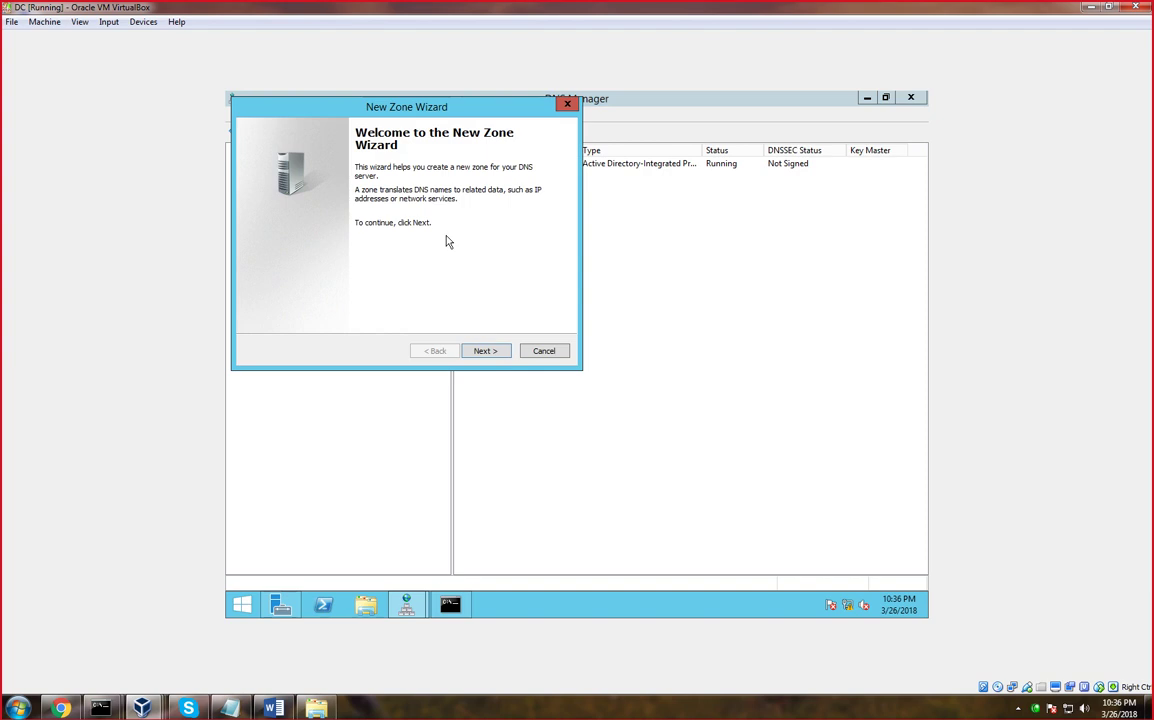
pyautogui.click(494, 352)
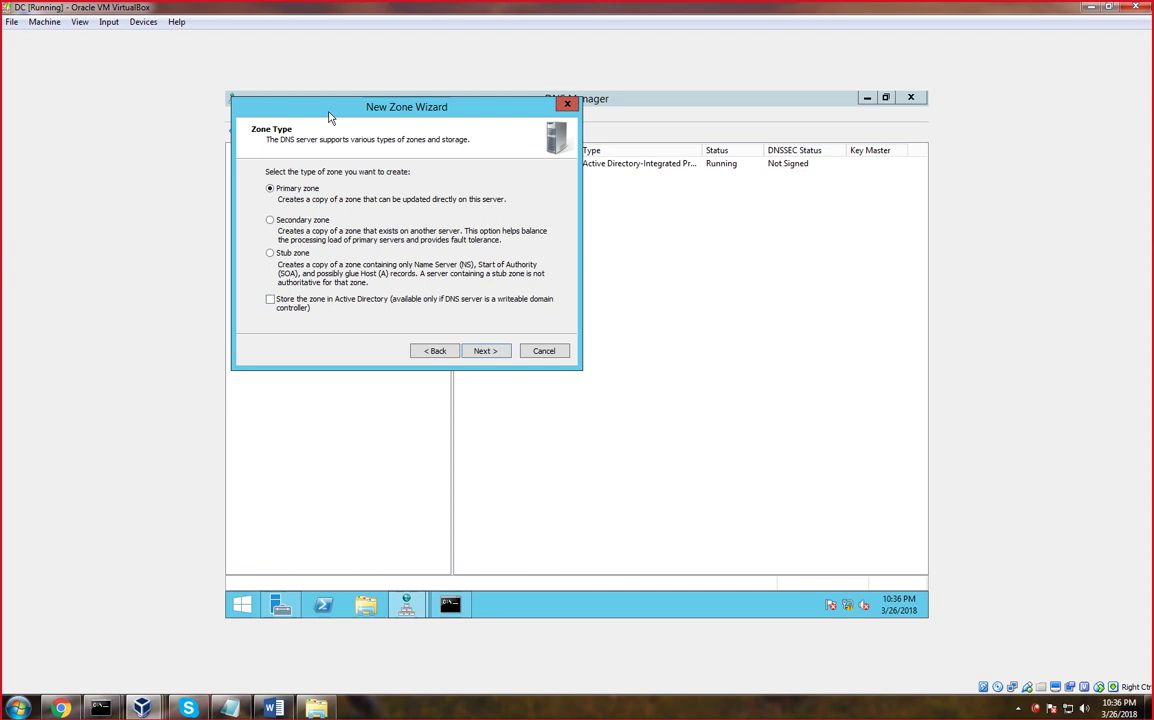
# Shift the wizard right, open and close the System32 folder, then minimize the VM window
pyautogui.moveTo(297, 104); pyautogui.dragTo(348, 102)
pyautogui.press('super+r')
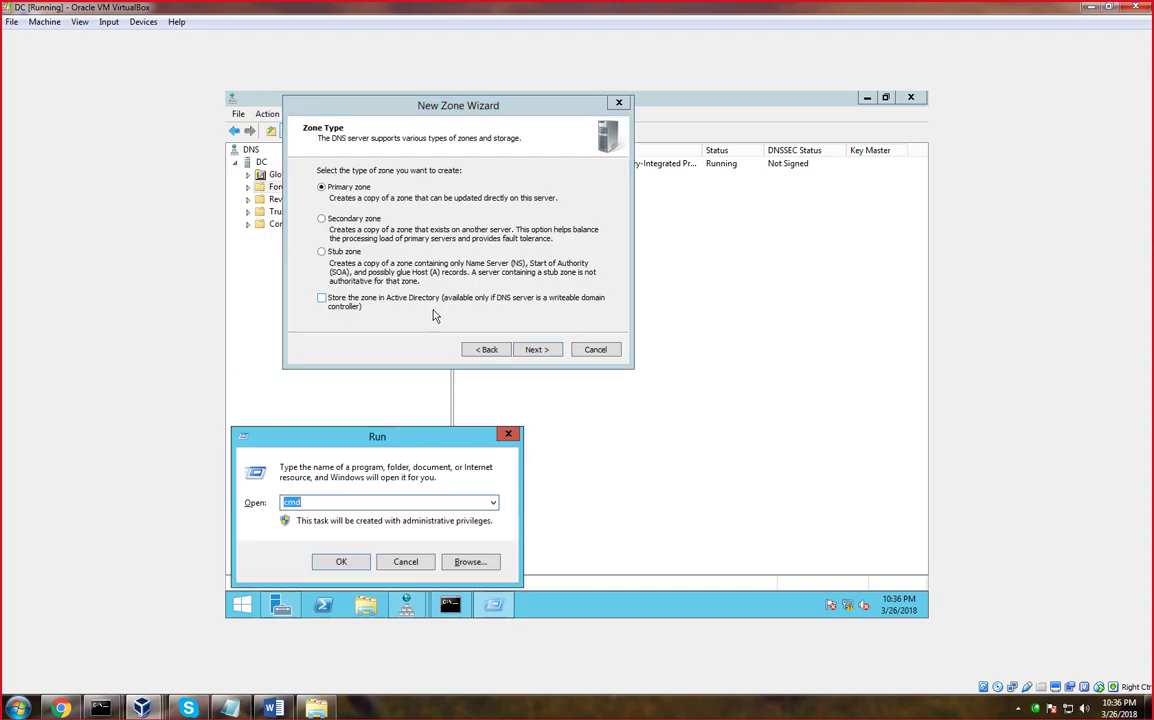
pyautogui.write('c')
pyautogui.press('Return')
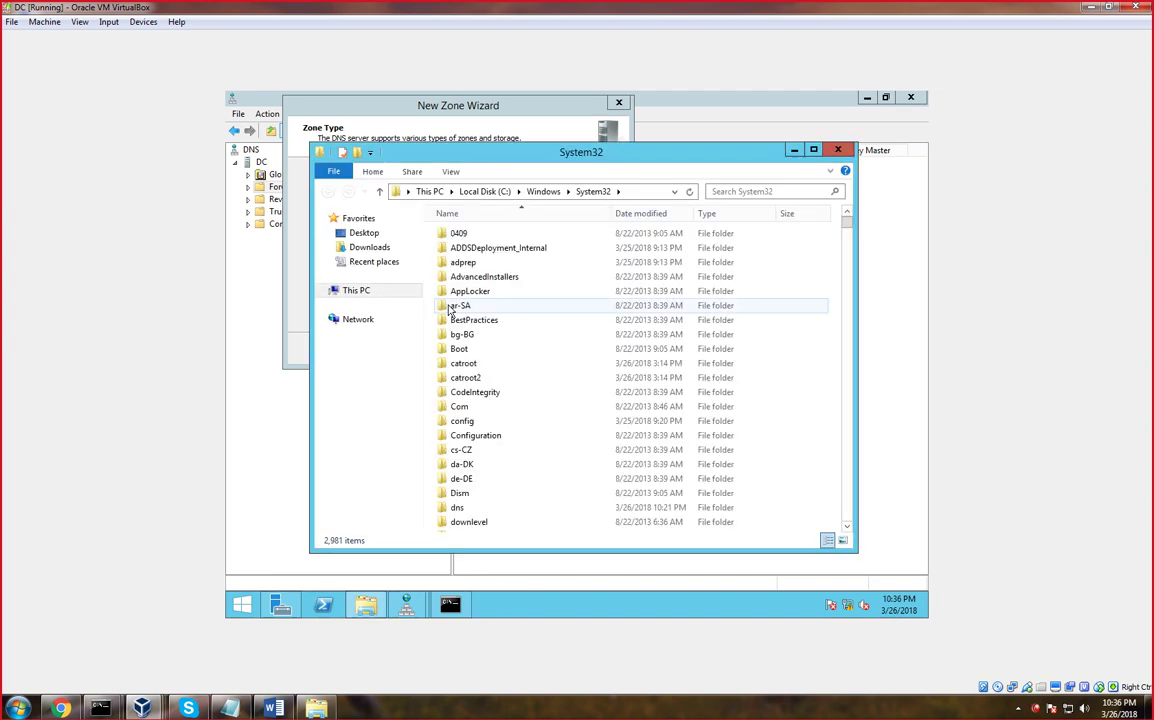
pyautogui.click(837, 151)
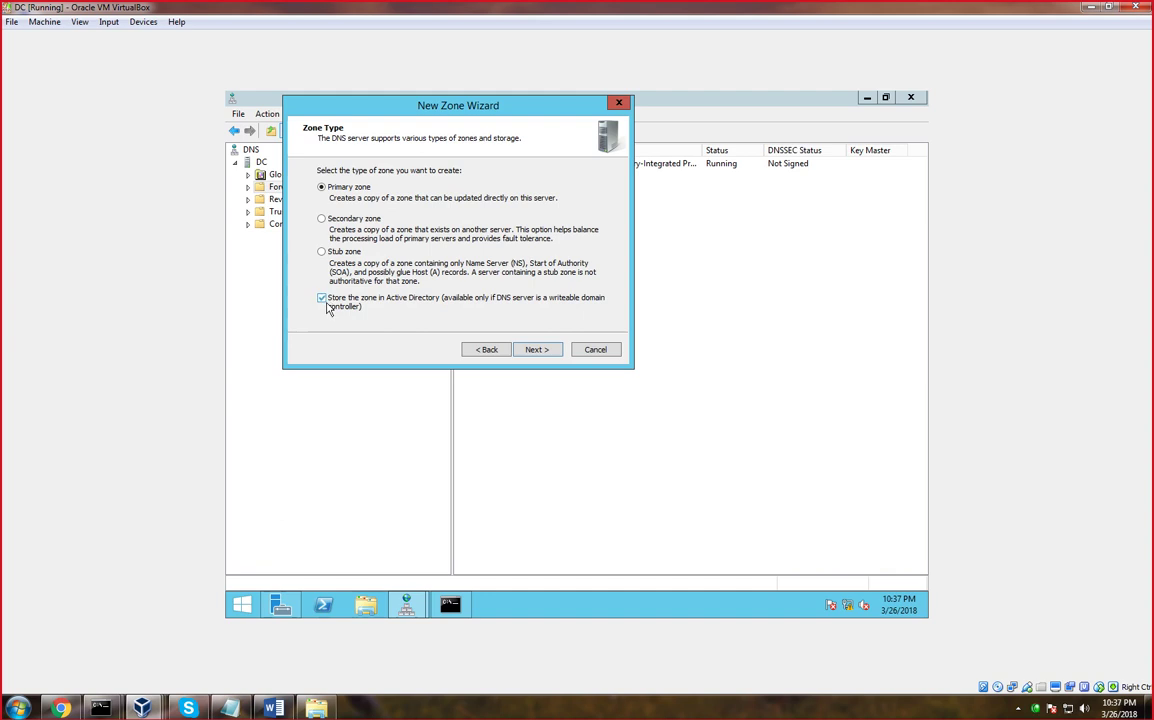
pyautogui.press('super+Down')
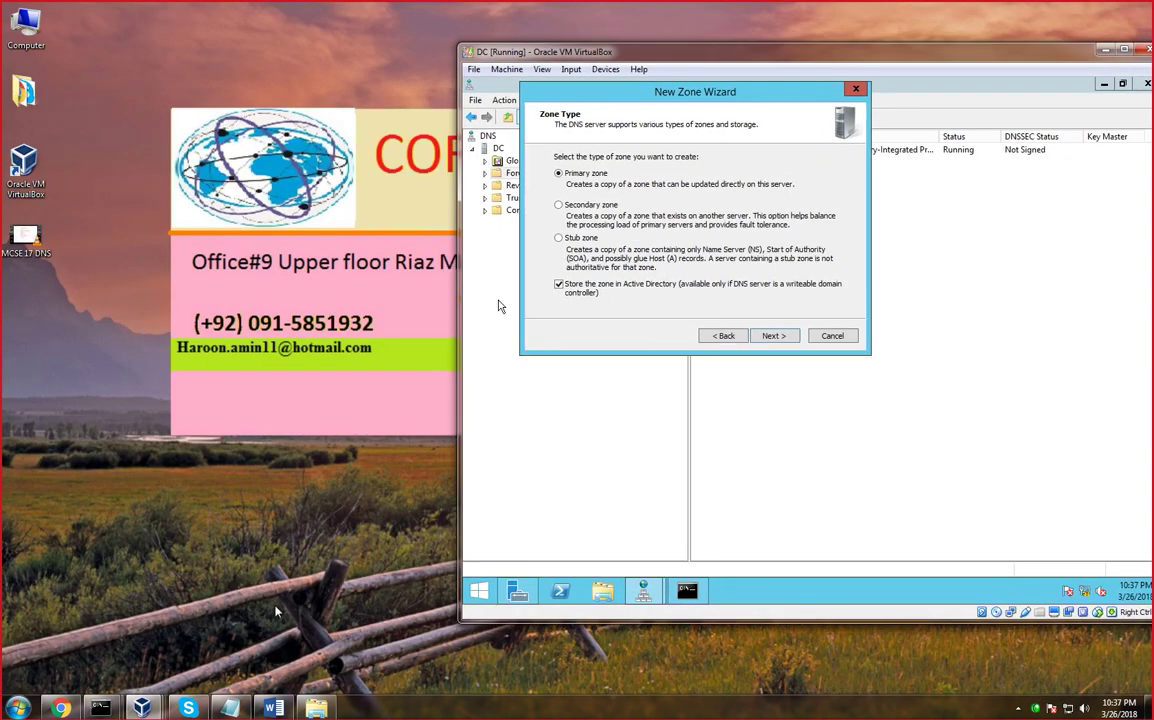
# Over Notepad, sketch labelled DC and ADC server boxes in red with a link between them
pyautogui.click(230, 703)
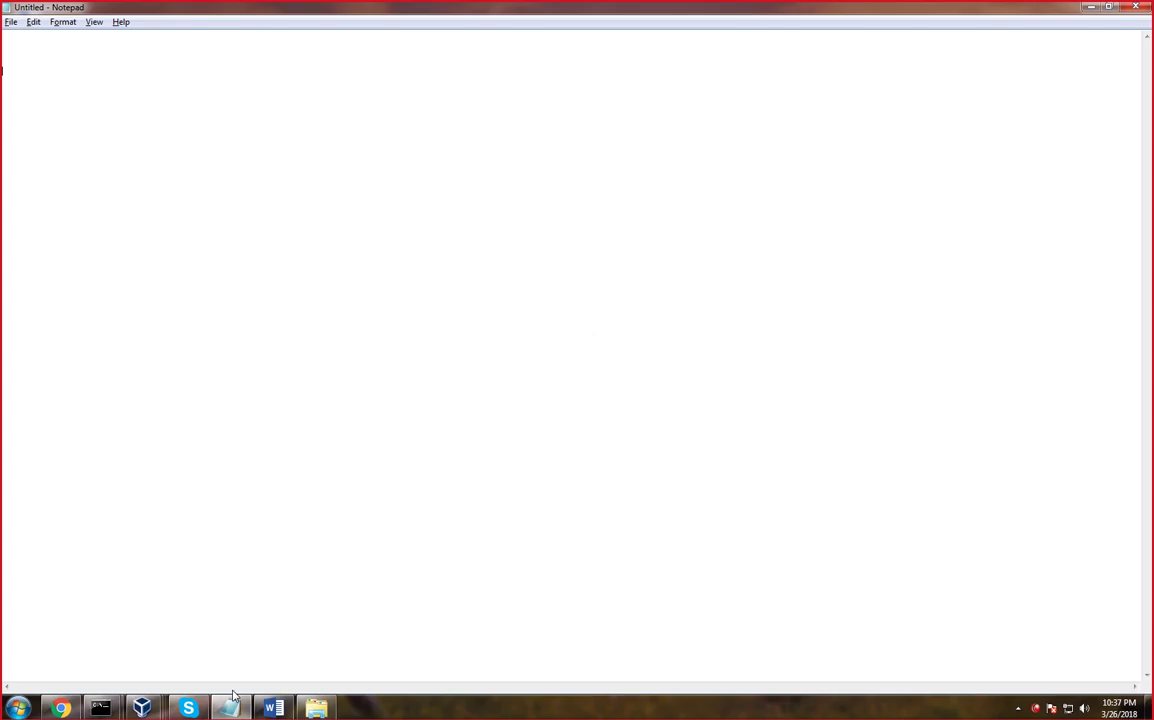
pyautogui.moveTo(180, 114)
pyautogui.mouseDown()
pyautogui.moveTo(152, 156)
pyautogui.moveTo(139, 221)
pyautogui.moveTo(178, 157)
pyautogui.moveTo(181, 114)
pyautogui.moveTo(140, 96)
pyautogui.moveTo(155, 87)
pyautogui.mouseUp()
pyautogui.moveTo(152, 222)
pyautogui.mouseDown()
pyautogui.moveTo(165, 234)
pyautogui.moveTo(155, 229)
pyautogui.moveTo(158, 280)
pyautogui.mouseUp()
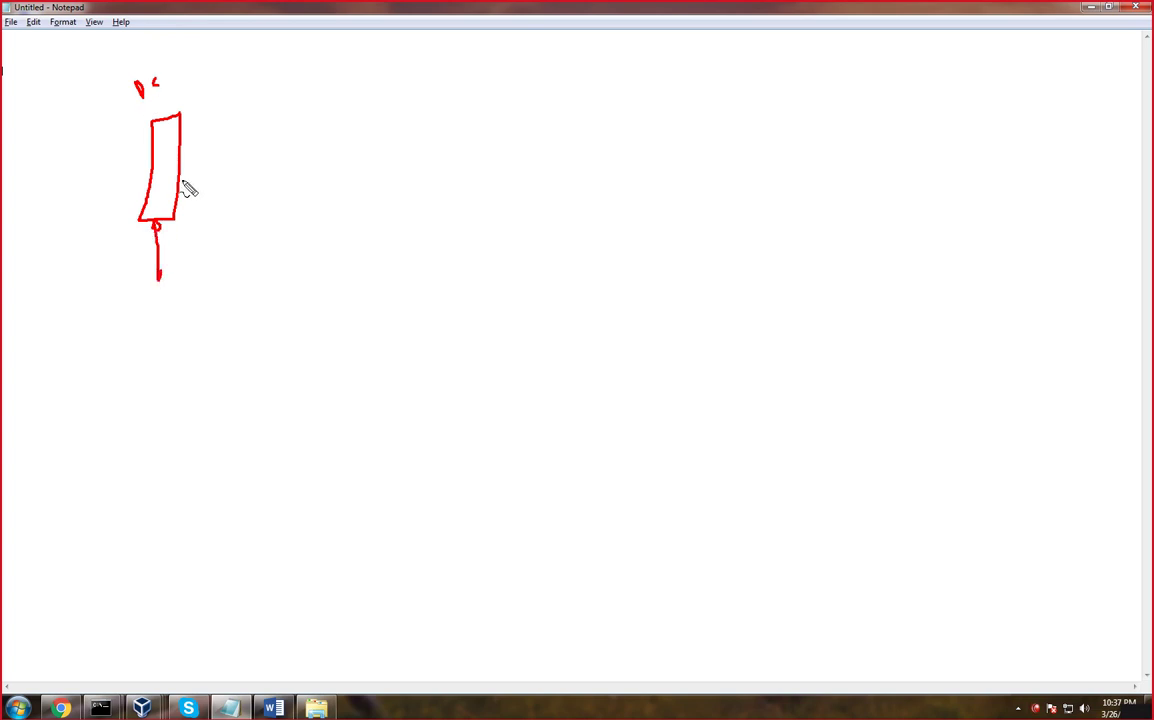
pyautogui.moveTo(181, 180); pyautogui.dragTo(383, 174)
pyautogui.moveTo(427, 104)
pyautogui.mouseDown()
pyautogui.moveTo(410, 113)
pyautogui.moveTo(396, 190)
pyautogui.moveTo(443, 233)
pyautogui.moveTo(448, 104)
pyautogui.moveTo(484, 77)
pyautogui.moveTo(510, 88)
pyautogui.moveTo(500, 74)
pyautogui.moveTo(523, 55)
pyautogui.moveTo(530, 75)
pyautogui.moveTo(549, 63)
pyautogui.mouseUp()
pyautogui.moveTo(129, 101); pyautogui.dragTo(173, 94)
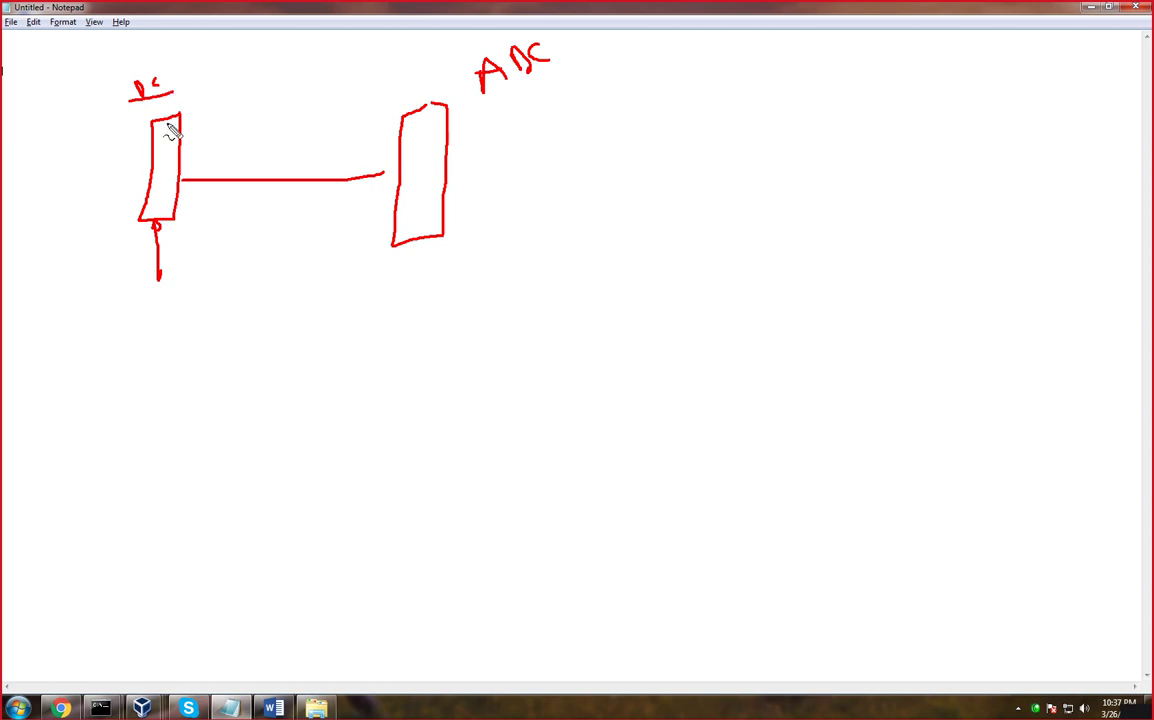
# Add lines, a tick and an arrow to the server sketch, then clear all annotations
pyautogui.moveTo(182, 131); pyautogui.dragTo(226, 108)
pyautogui.moveTo(459, 127)
pyautogui.mouseDown()
pyautogui.moveTo(471, 140)
pyautogui.moveTo(513, 119)
pyautogui.mouseUp()
pyautogui.moveTo(119, 125)
pyautogui.mouseDown()
pyautogui.moveTo(108, 130)
pyautogui.moveTo(138, 124)
pyautogui.mouseUp()
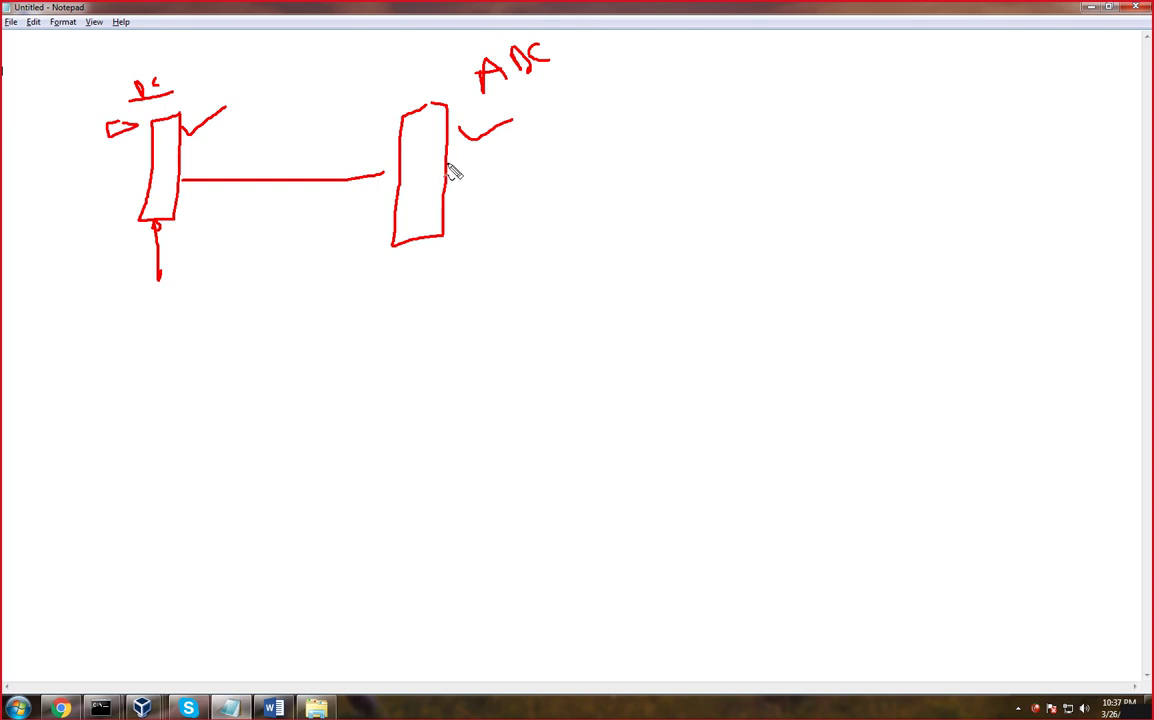
pyautogui.moveTo(448, 170); pyautogui.dragTo(561, 128)
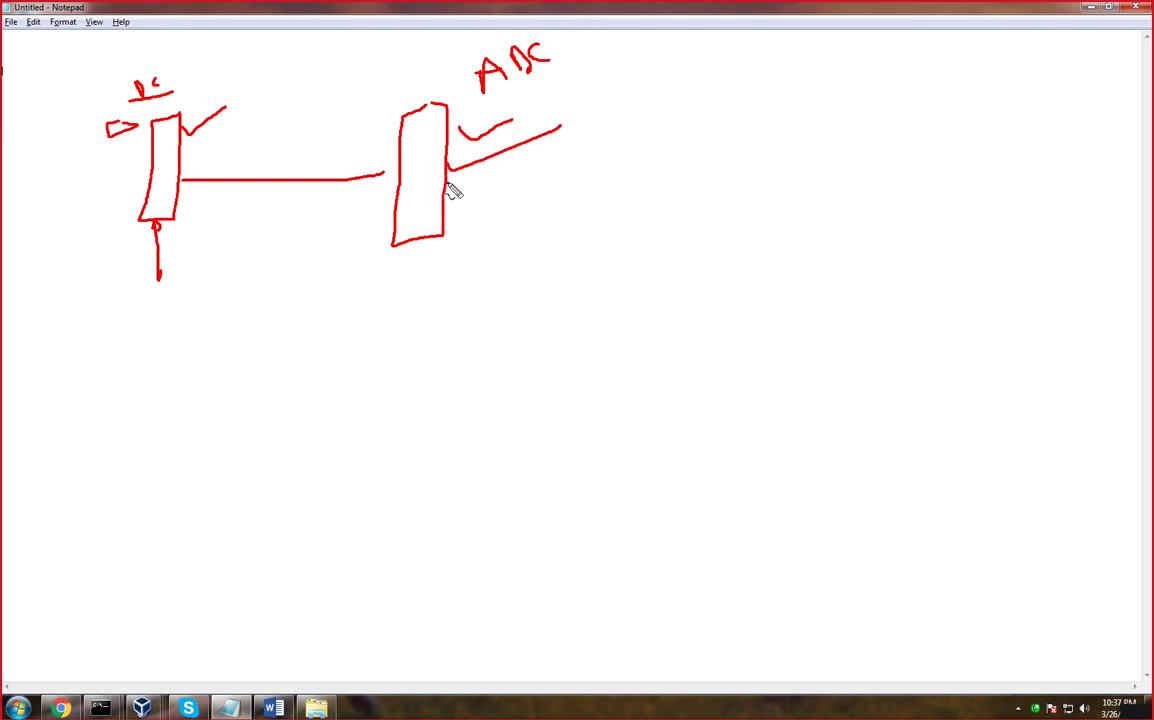
pyautogui.moveTo(448, 188); pyautogui.dragTo(566, 131)
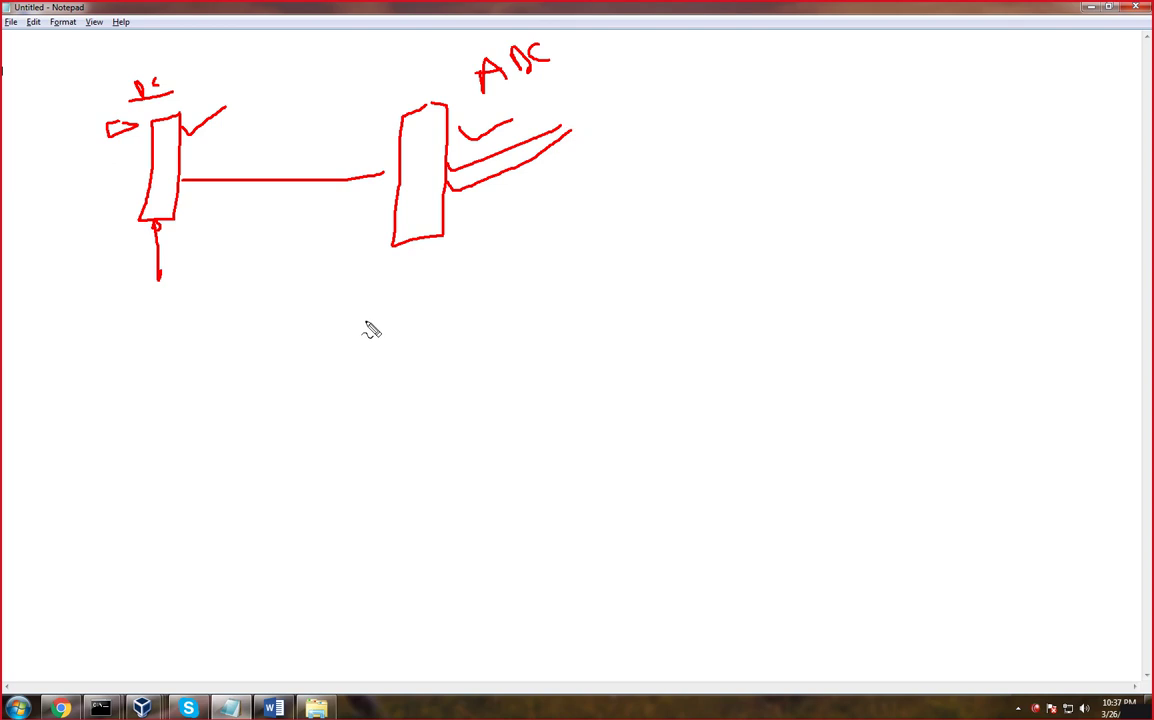
pyautogui.press('Escape')
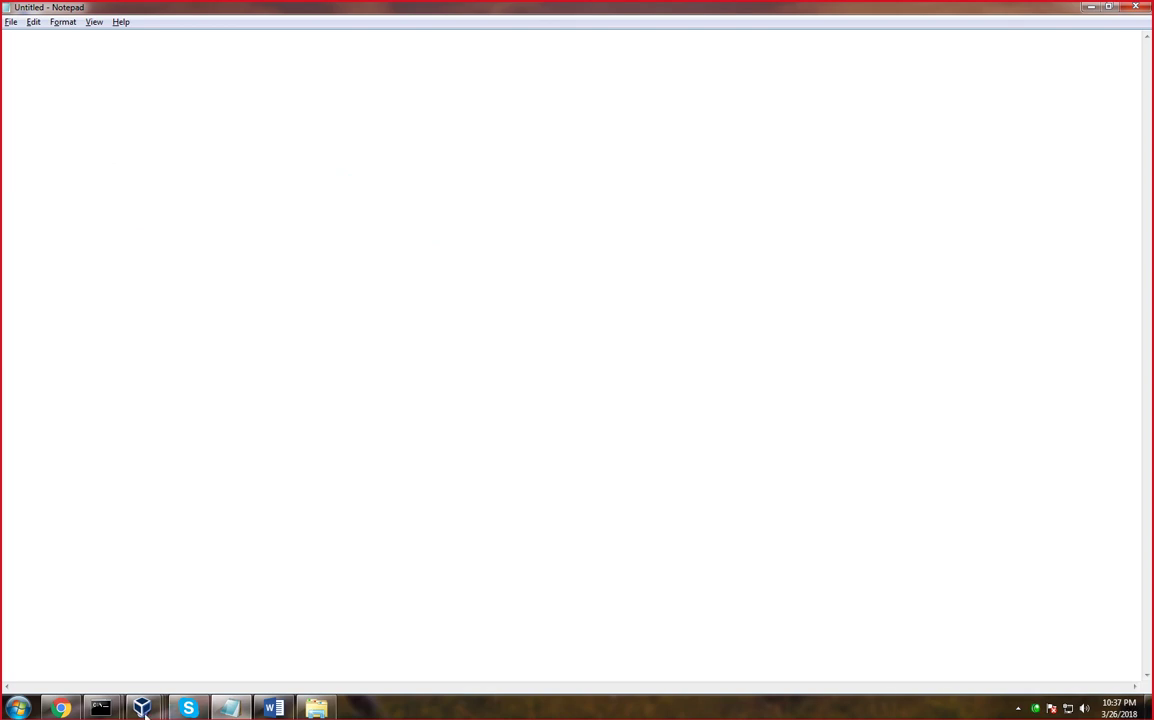
# Set zone replication to all DNS servers on domain controllers in this domain
pyautogui.moveTo(142, 707)
pyautogui.click(395, 628)
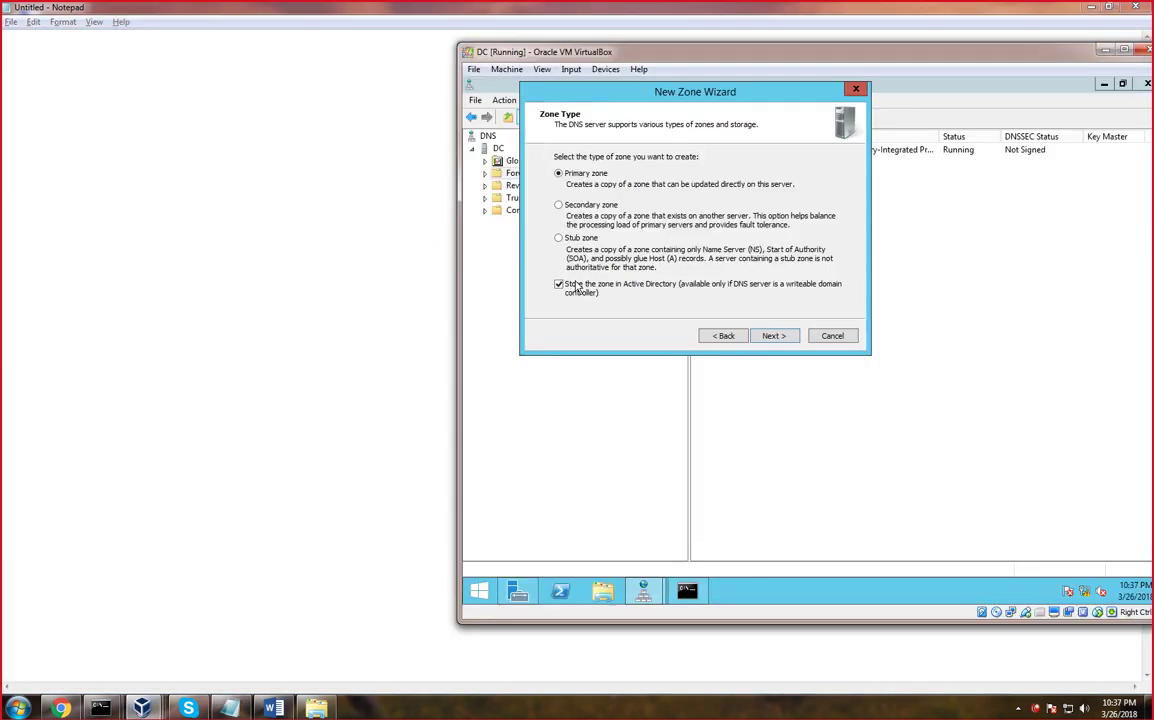
pyautogui.click(778, 337)
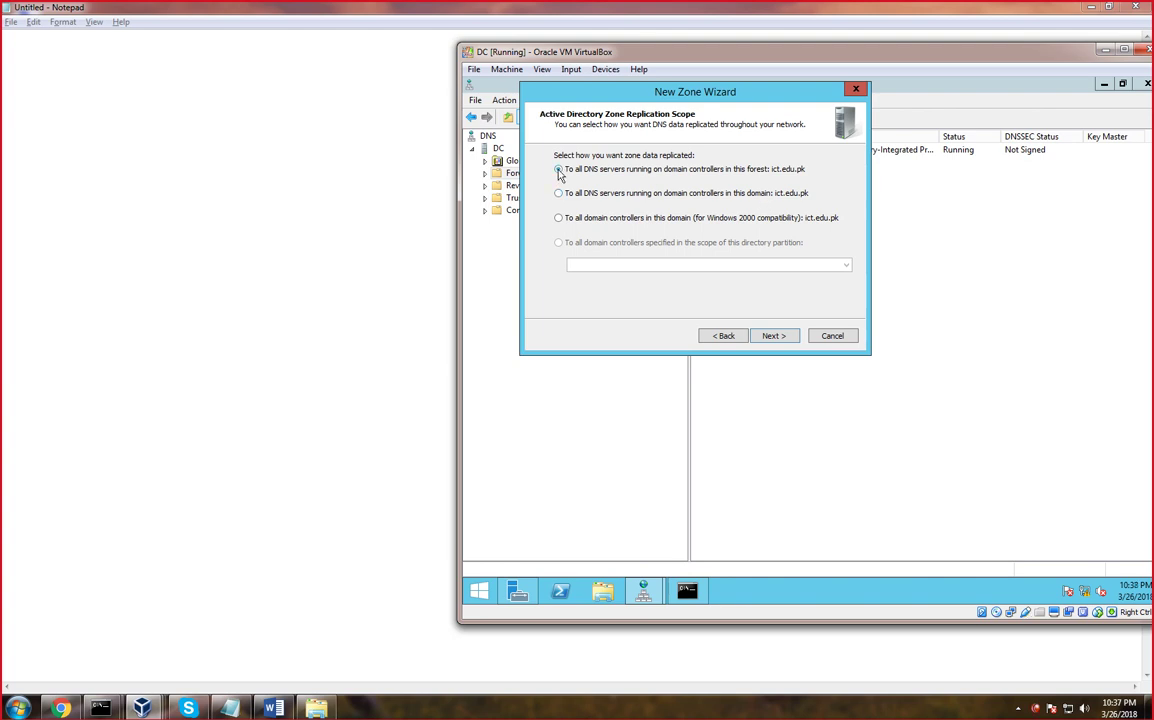
pyautogui.click(558, 171)
pyautogui.click(559, 193)
pyautogui.click(776, 337)
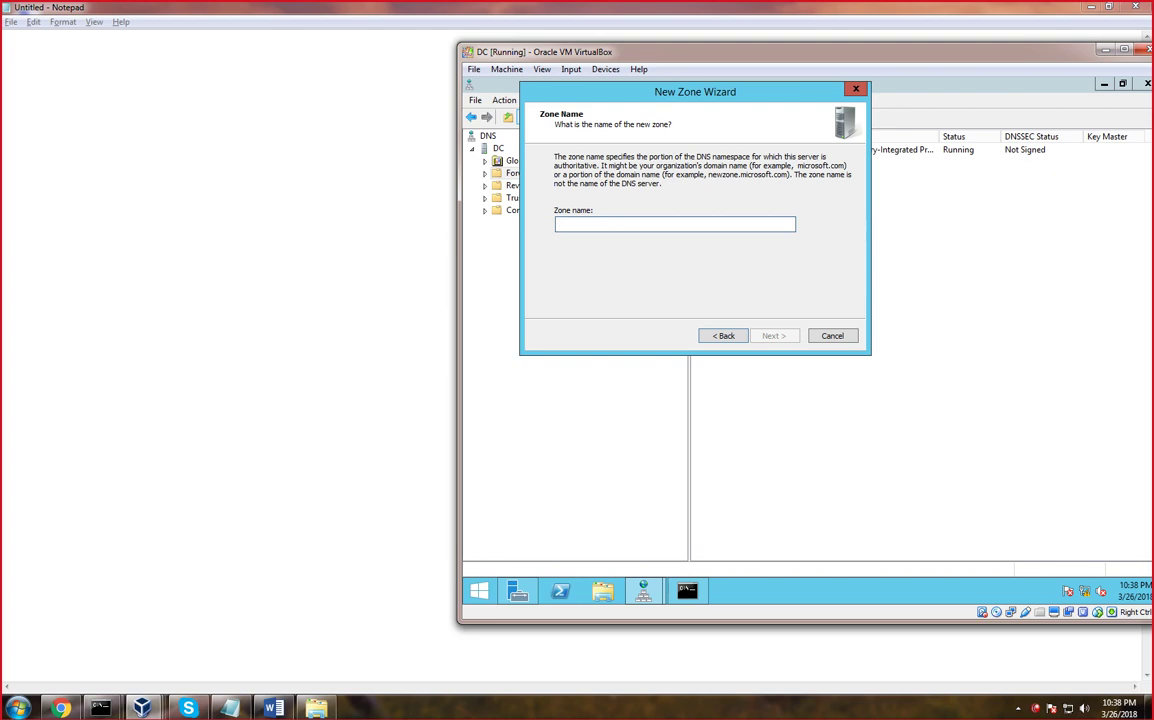
# Name the zone ict.edu.pk, advance to Dynamic Update, and bring Notepad forward
pyautogui.write('ct.edu.pk')
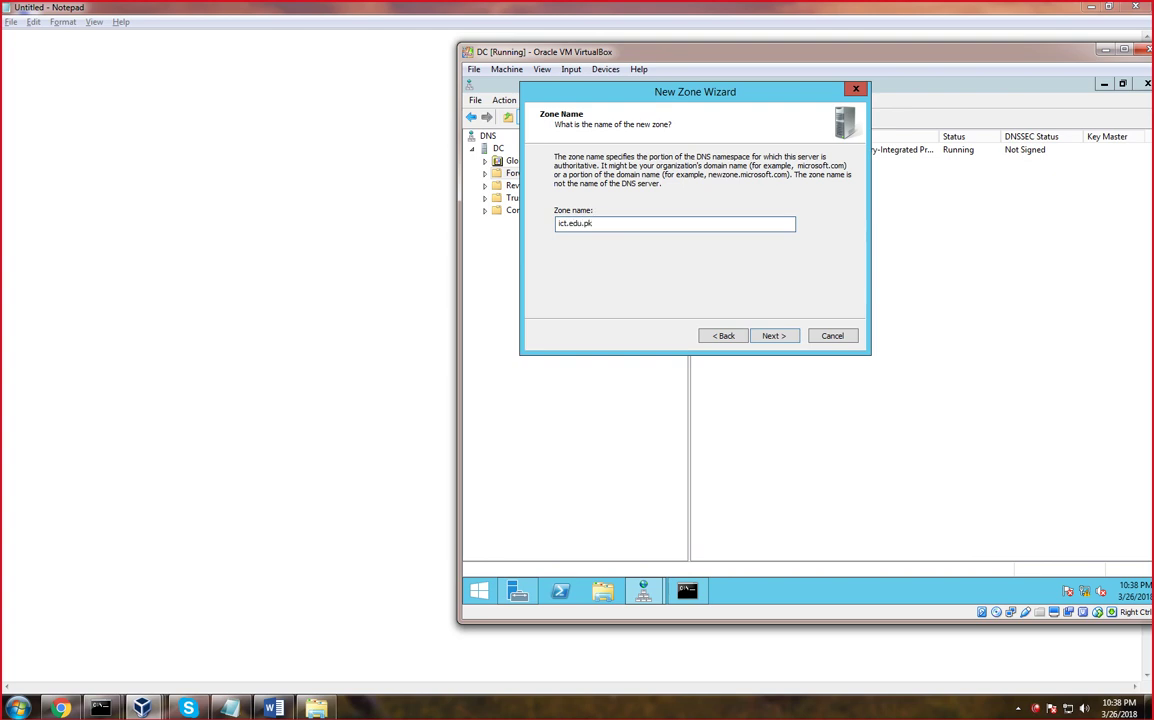
pyautogui.click(784, 339)
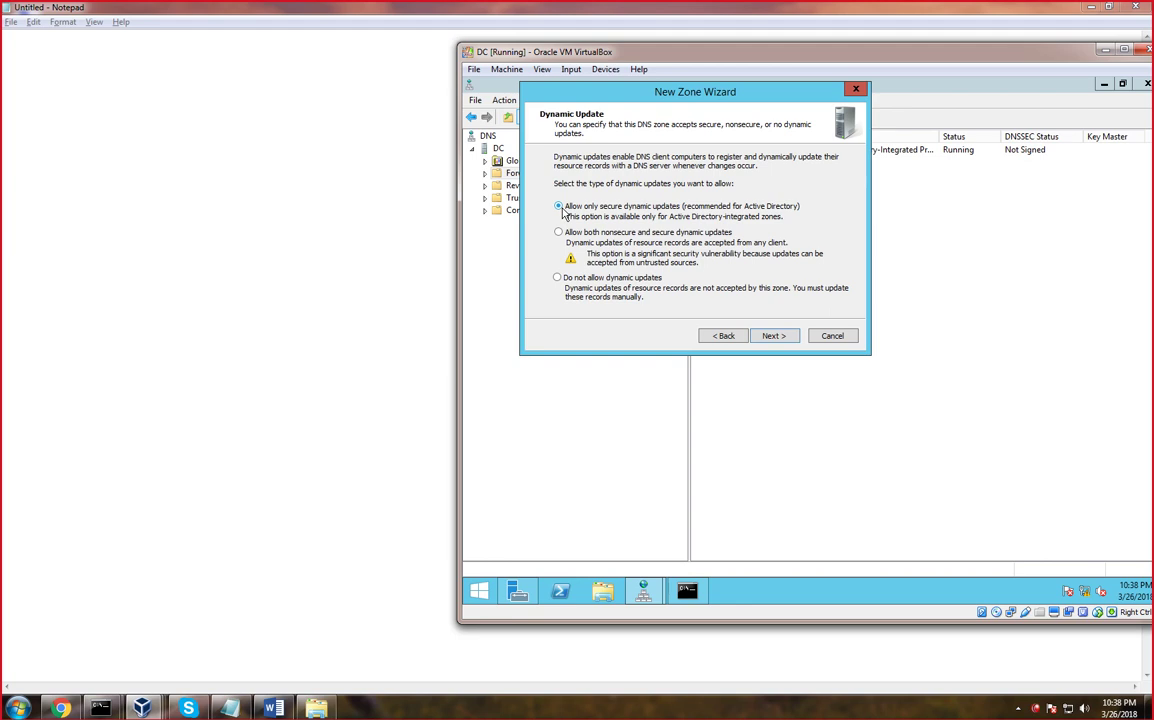
pyautogui.click(418, 272)
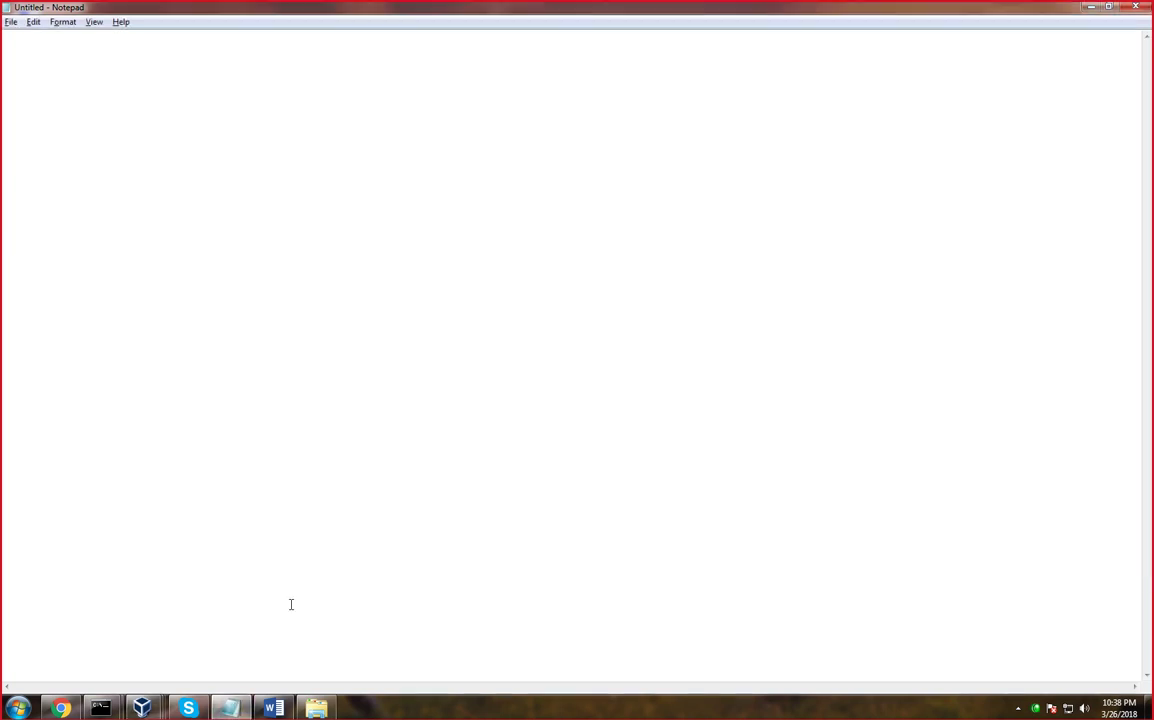
# Sketch a server feeding client machines through a bar, labelling clients 7, 8 and 10
pyautogui.moveTo(440, 101)
pyautogui.mouseDown()
pyautogui.moveTo(386, 239)
pyautogui.moveTo(446, 143)
pyautogui.moveTo(447, 100)
pyautogui.mouseUp()
pyautogui.moveTo(409, 228)
pyautogui.mouseDown()
pyautogui.moveTo(414, 256)
pyautogui.moveTo(291, 294)
pyautogui.moveTo(352, 313)
pyautogui.moveTo(443, 275)
pyautogui.mouseUp()
pyautogui.moveTo(332, 314); pyautogui.dragTo(323, 350)
pyautogui.moveTo(382, 312); pyautogui.dragTo(407, 381)
pyautogui.moveTo(448, 318)
pyautogui.mouseDown()
pyautogui.moveTo(527, 410)
pyautogui.moveTo(497, 374)
pyautogui.mouseUp()
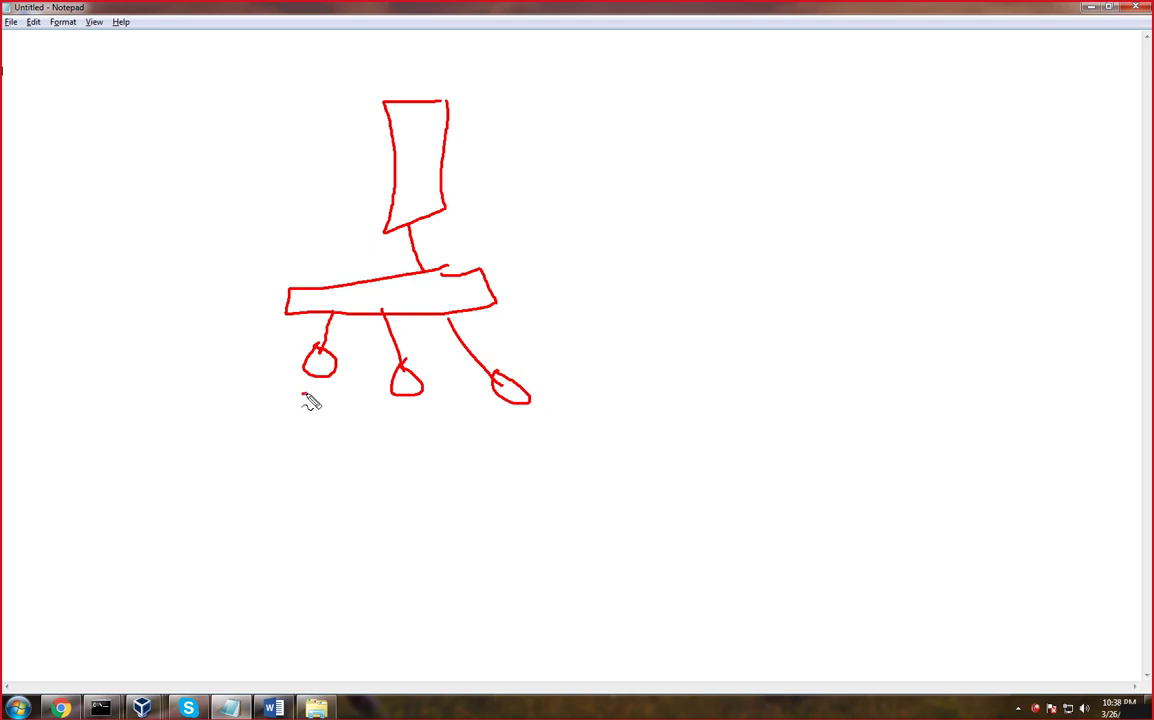
pyautogui.moveTo(302, 395)
pyautogui.mouseDown()
pyautogui.moveTo(311, 410)
pyautogui.moveTo(321, 403)
pyautogui.mouseUp()
pyautogui.moveTo(406, 405); pyautogui.dragTo(403, 437)
pyautogui.moveTo(519, 410)
pyautogui.mouseDown()
pyautogui.moveTo(526, 432)
pyautogui.moveTo(537, 416)
pyautogui.mouseUp()
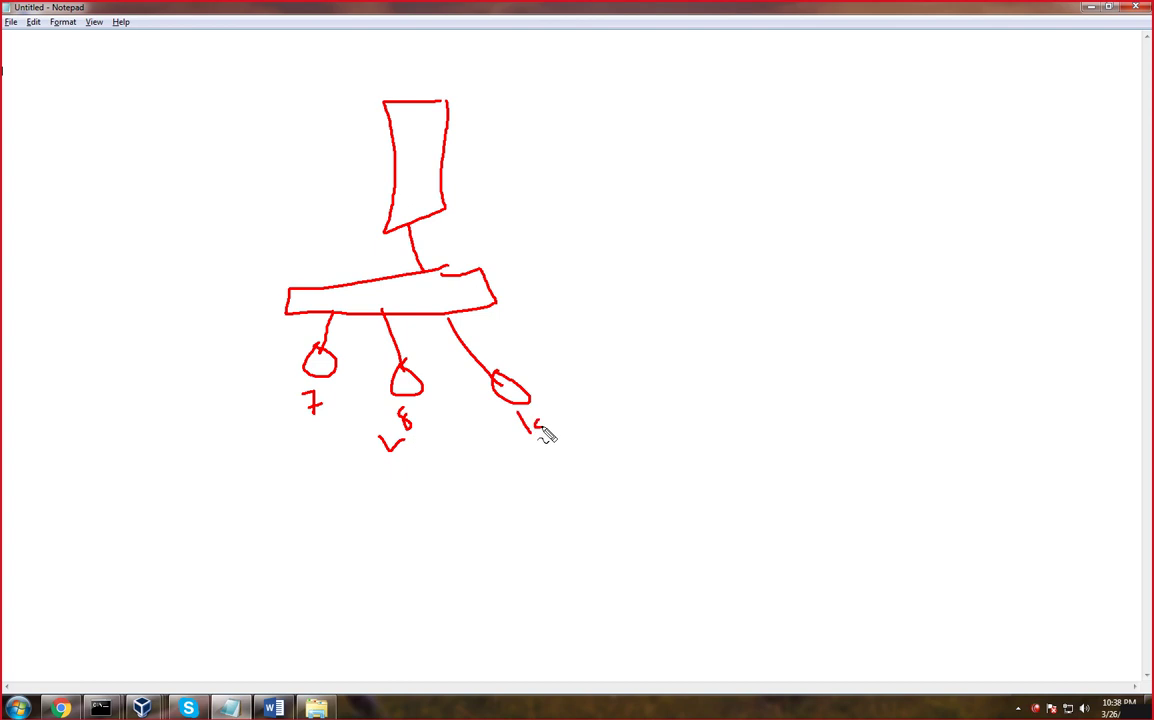
# Add a 2019 client, group clients with a tick and a cross, then clear the sketch
pyautogui.moveTo(490, 303)
pyautogui.mouseDown()
pyautogui.moveTo(606, 378)
pyautogui.moveTo(644, 381)
pyautogui.moveTo(630, 428)
pyautogui.moveTo(648, 428)
pyautogui.moveTo(665, 405)
pyautogui.mouseUp()
pyautogui.moveTo(681, 370)
pyautogui.mouseDown()
pyautogui.moveTo(692, 412)
pyautogui.moveTo(628, 466)
pyautogui.moveTo(494, 418)
pyautogui.mouseUp()
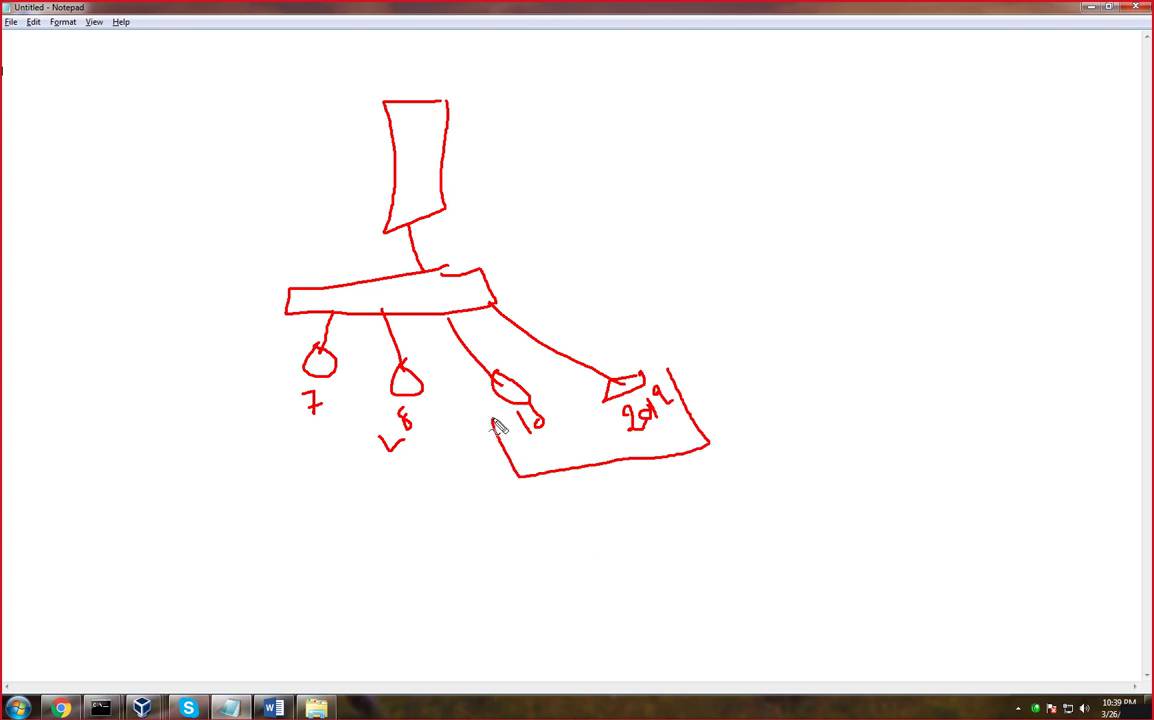
pyautogui.moveTo(287, 424)
pyautogui.mouseDown()
pyautogui.moveTo(361, 465)
pyautogui.moveTo(410, 458)
pyautogui.mouseUp()
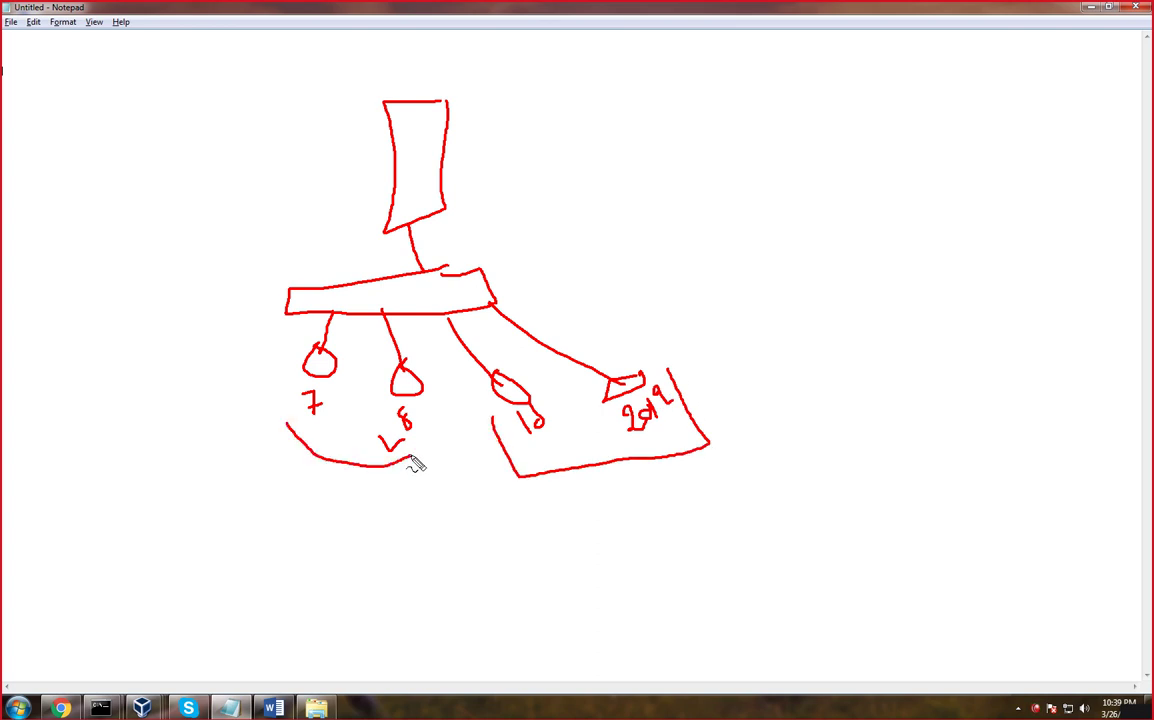
pyautogui.moveTo(618, 471)
pyautogui.mouseDown()
pyautogui.moveTo(595, 511)
pyautogui.moveTo(645, 510)
pyautogui.mouseUp()
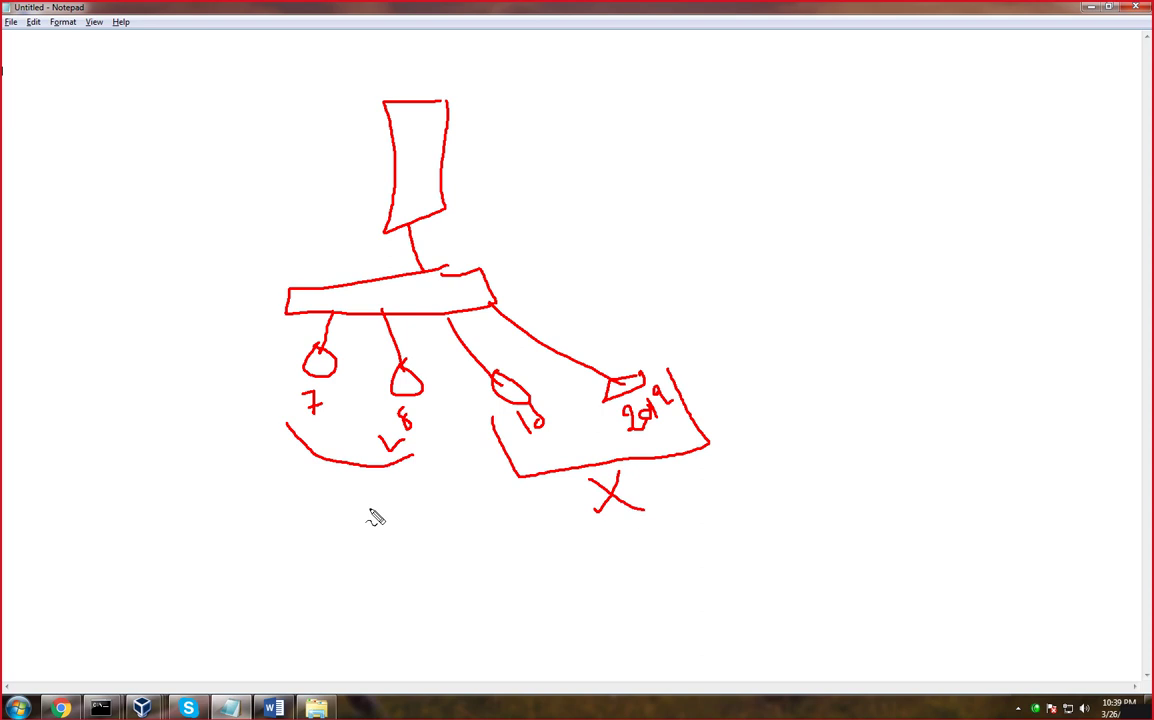
pyautogui.moveTo(323, 499); pyautogui.dragTo(414, 481)
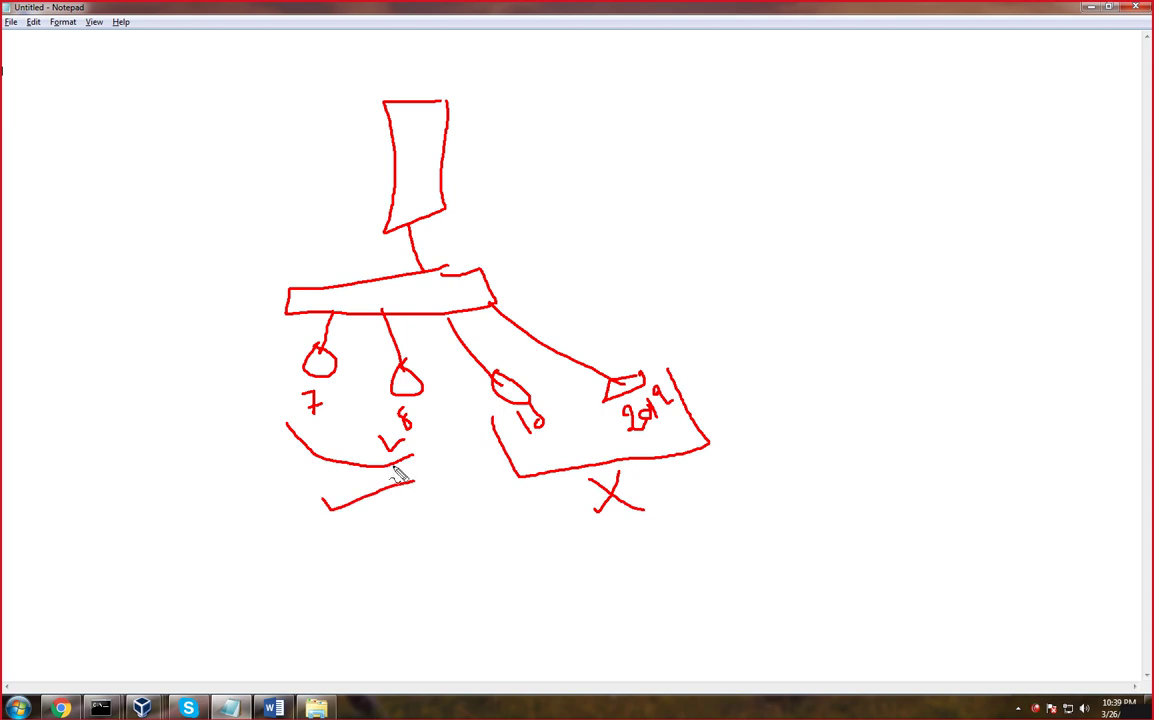
pyautogui.press('Escape')
# Back on the DC VM, keep nonsecure and secure dynamic updates and finish creating ict.edu.pk
pyautogui.moveTo(142, 708)
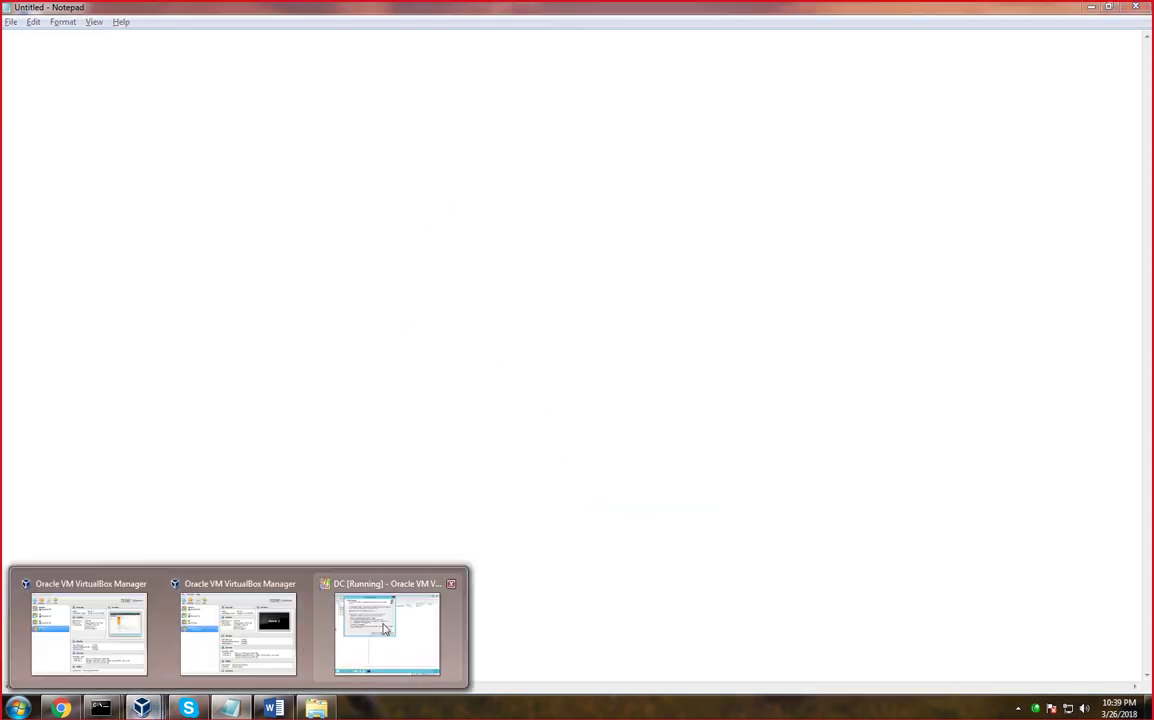
pyautogui.click(404, 612)
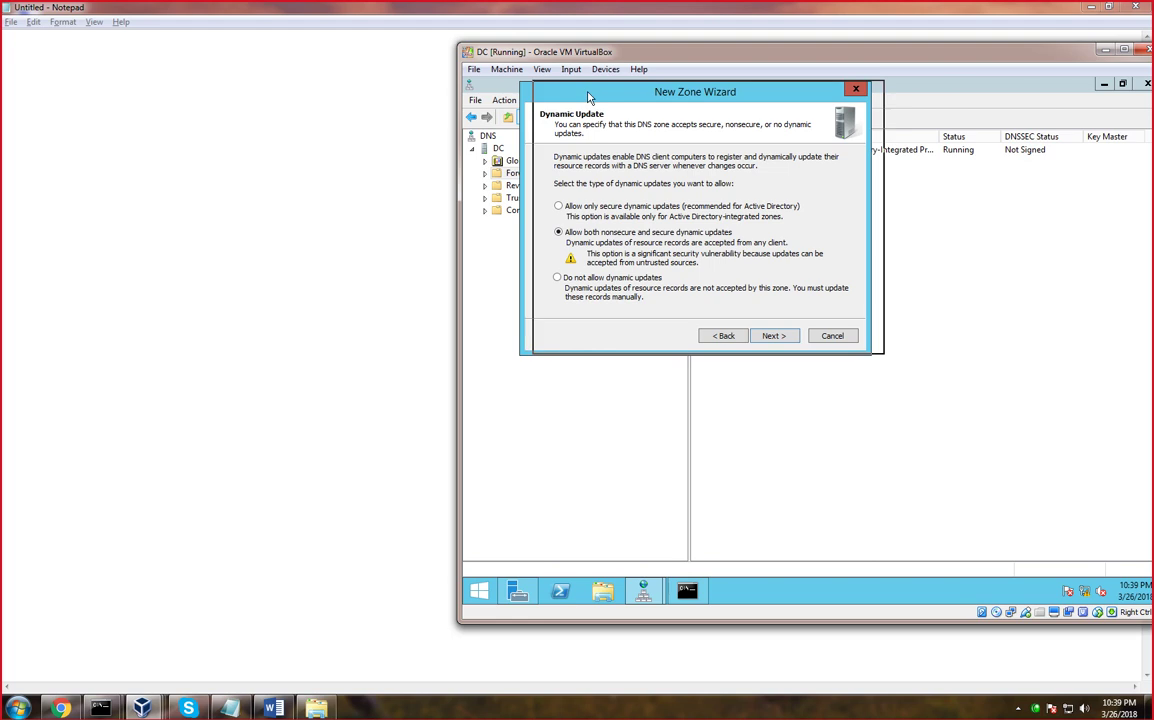
pyautogui.moveTo(585, 90); pyautogui.dragTo(698, 87)
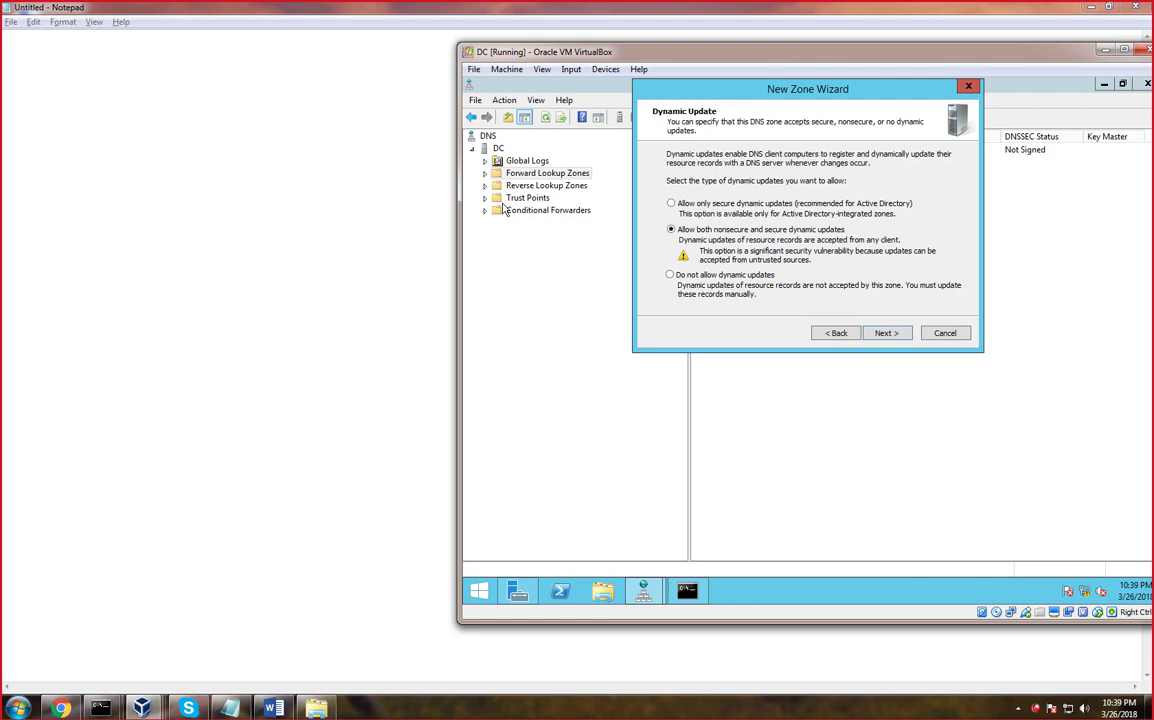
pyautogui.click(885, 335)
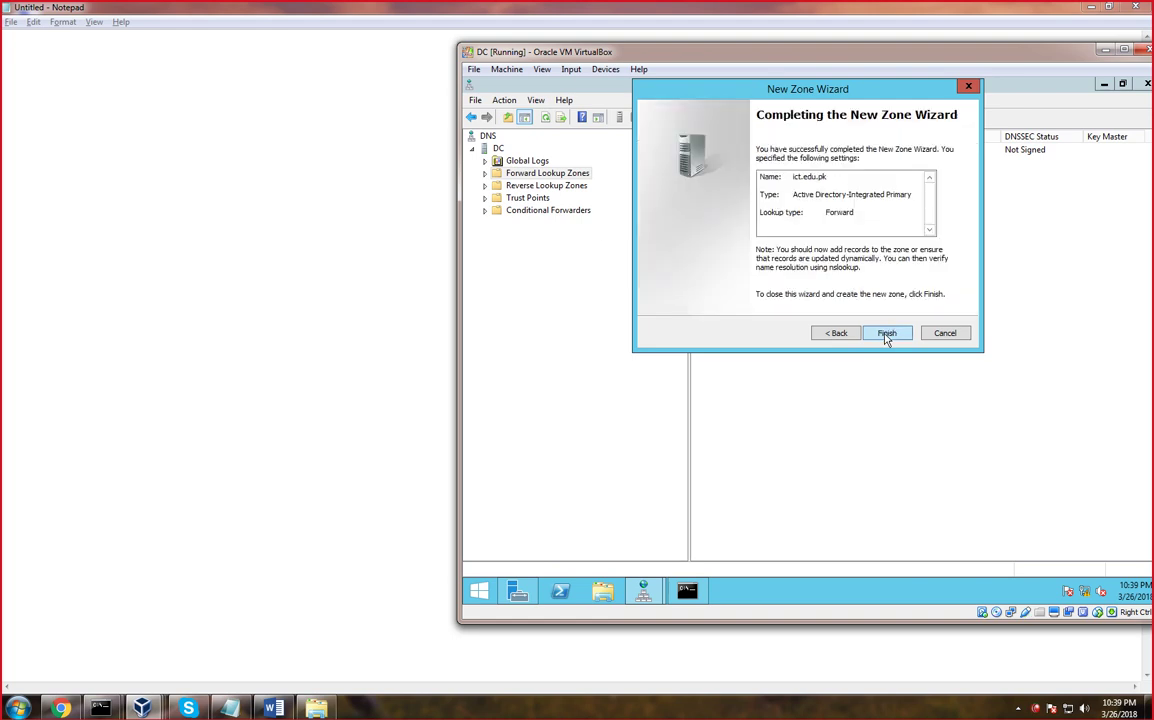
pyautogui.click(886, 335)
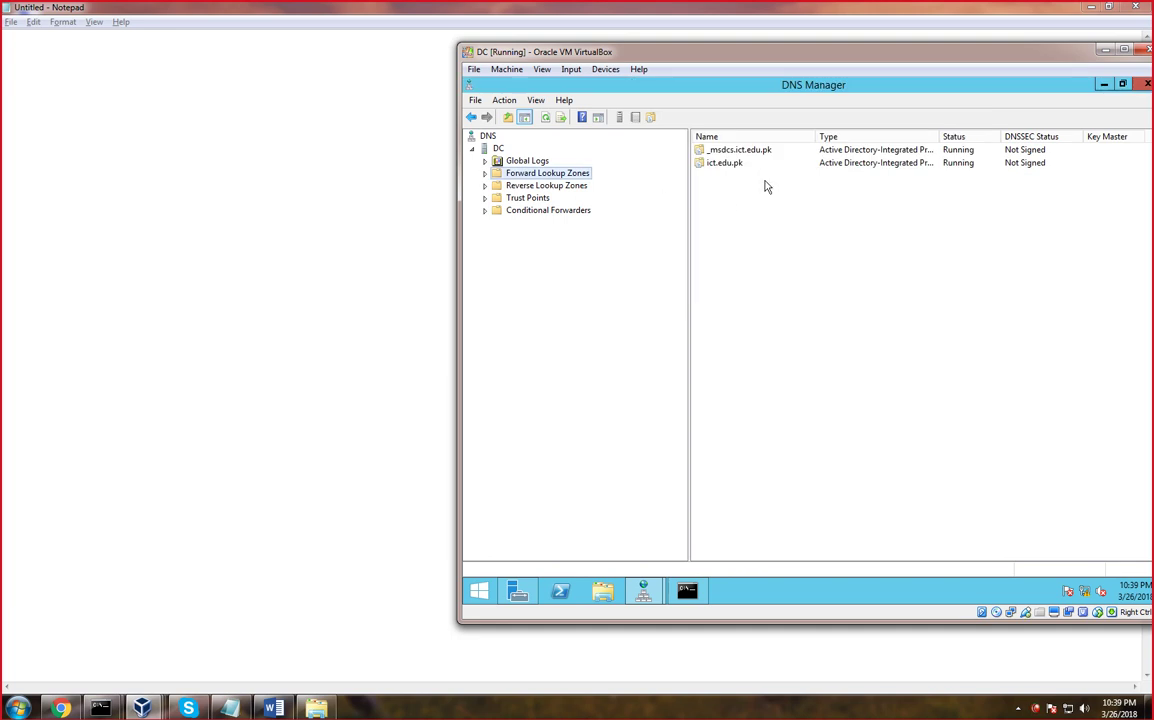
# Open ict.edu.pk, select the dc host record at 192.168.1.12, then show Reverse Lookup Zones
pyautogui.doubleClick(730, 173)
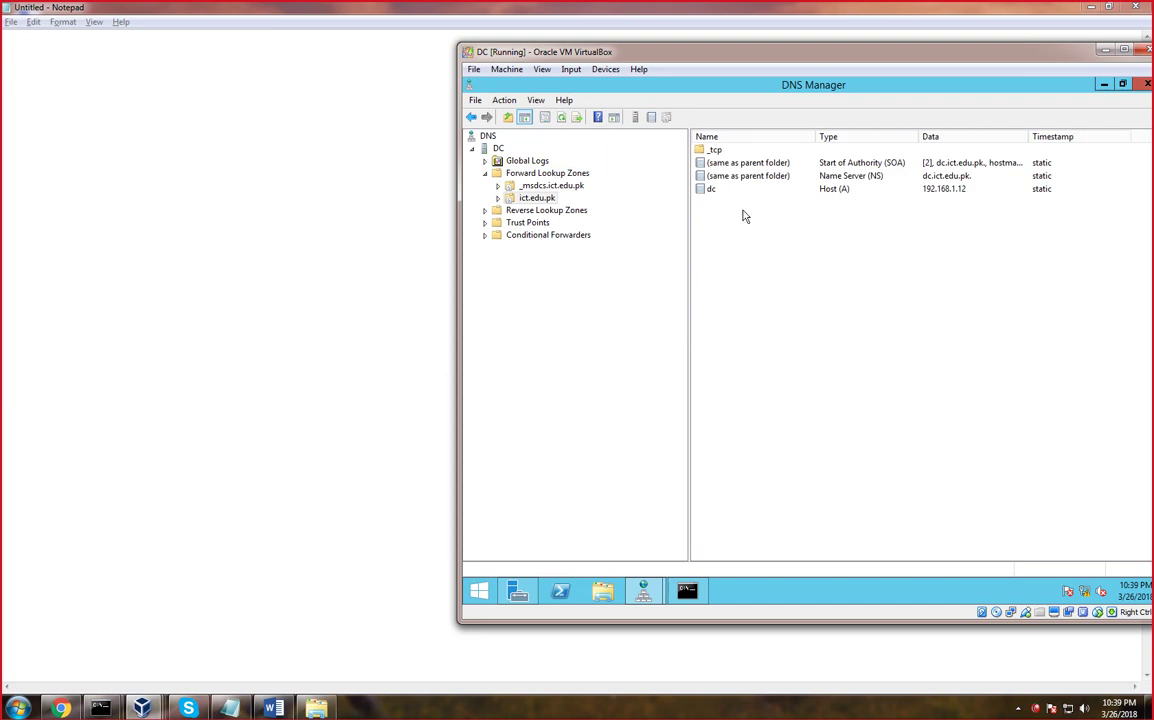
pyautogui.click(711, 191)
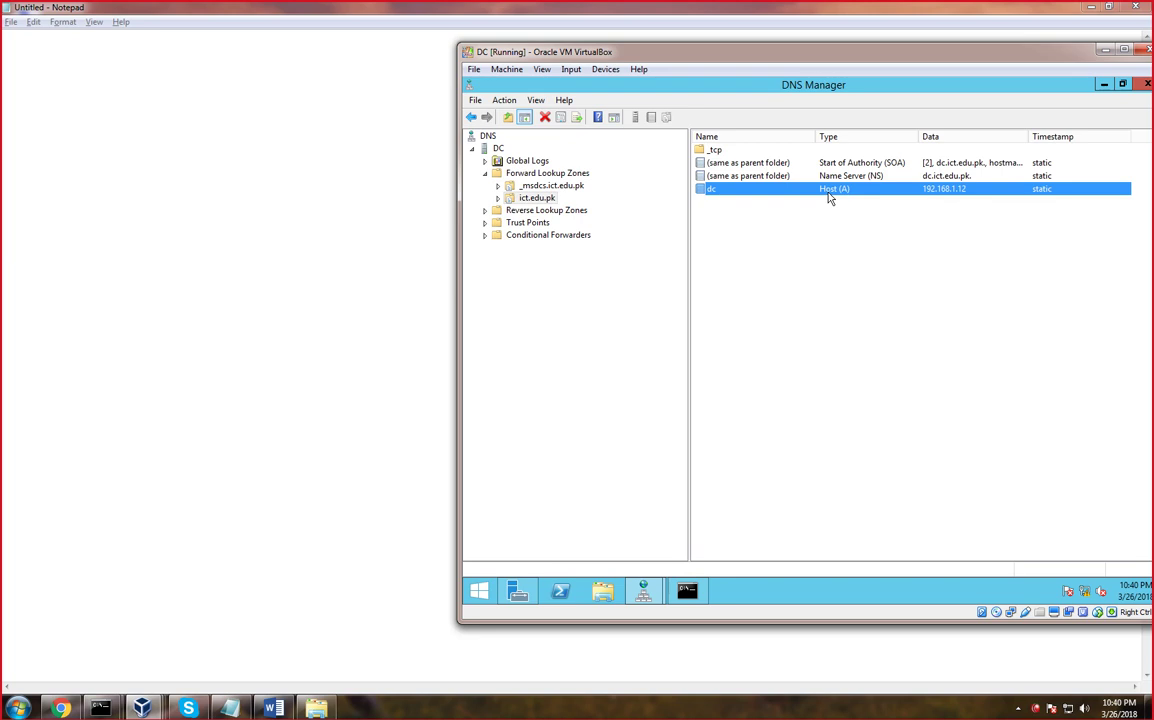
pyautogui.rightClick(553, 212)
pyautogui.click(553, 212)
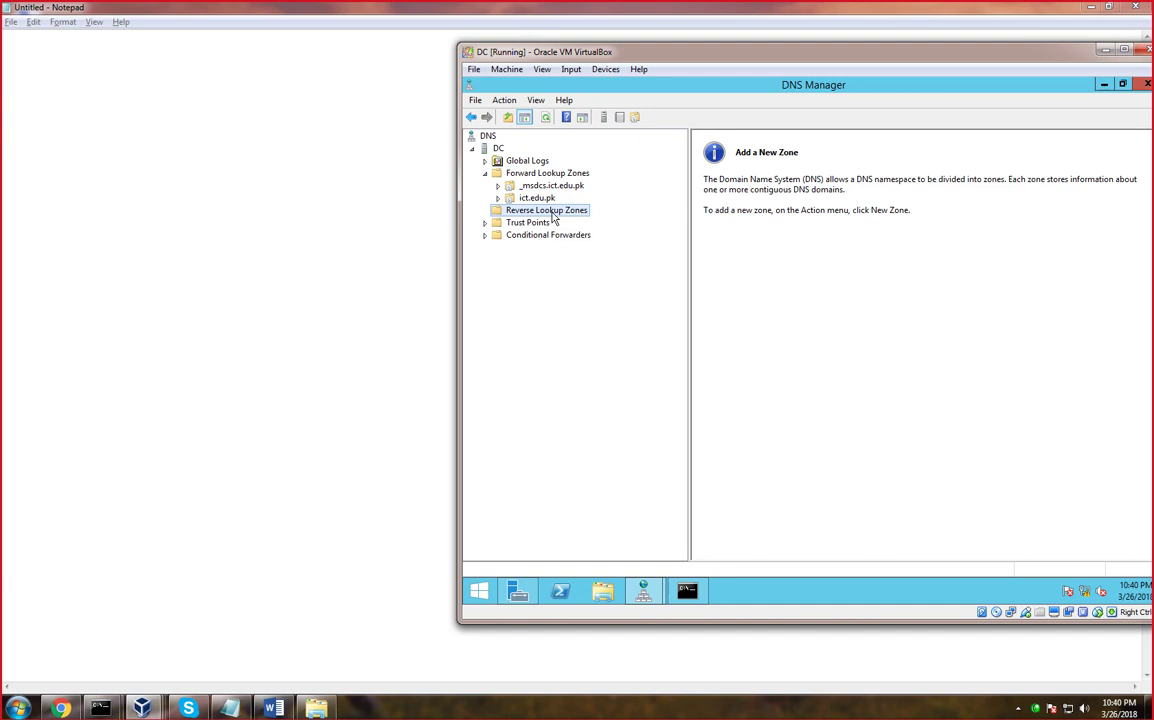
# Start a primary, AD-integrated, domain-replicated IPv4 reverse zone with network ID 192.168.1
pyautogui.rightClick(551, 213)
pyautogui.click(581, 223)
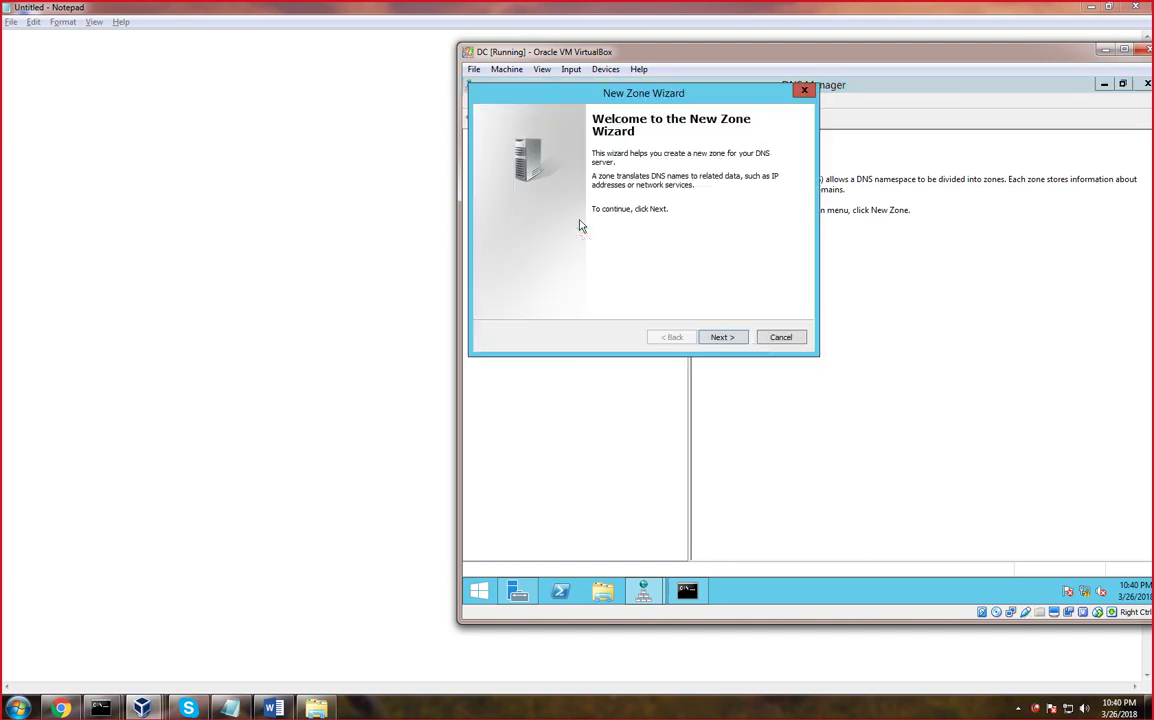
pyautogui.click(723, 337)
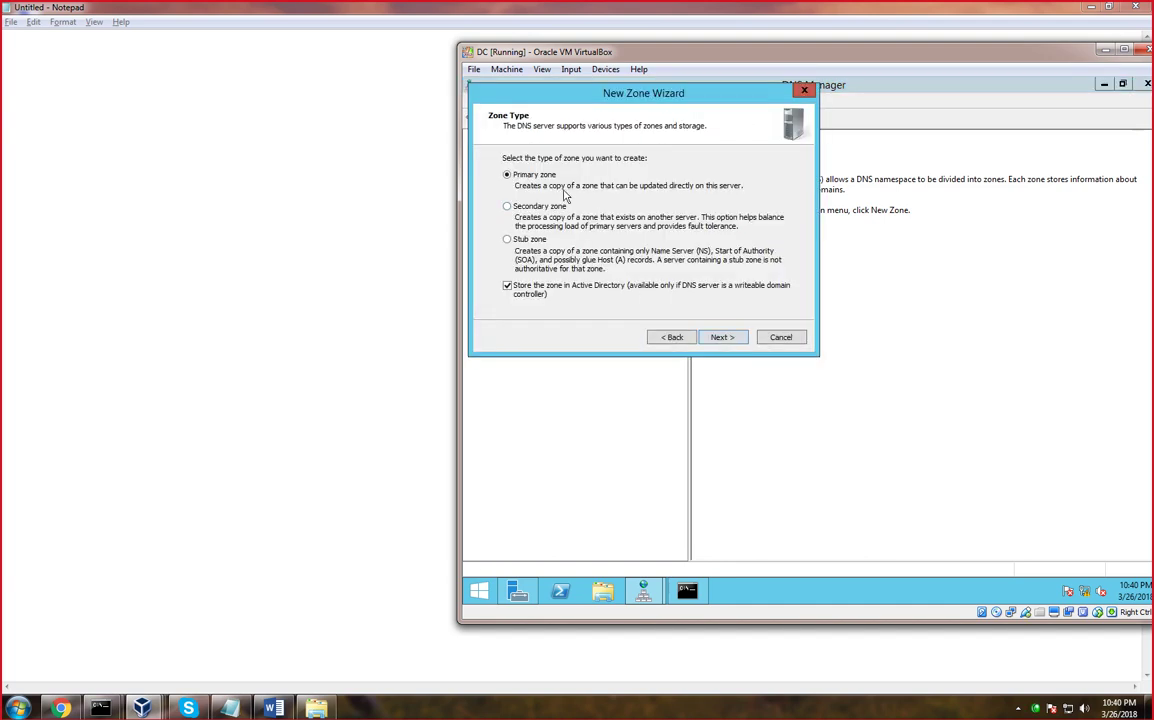
pyautogui.click(723, 337)
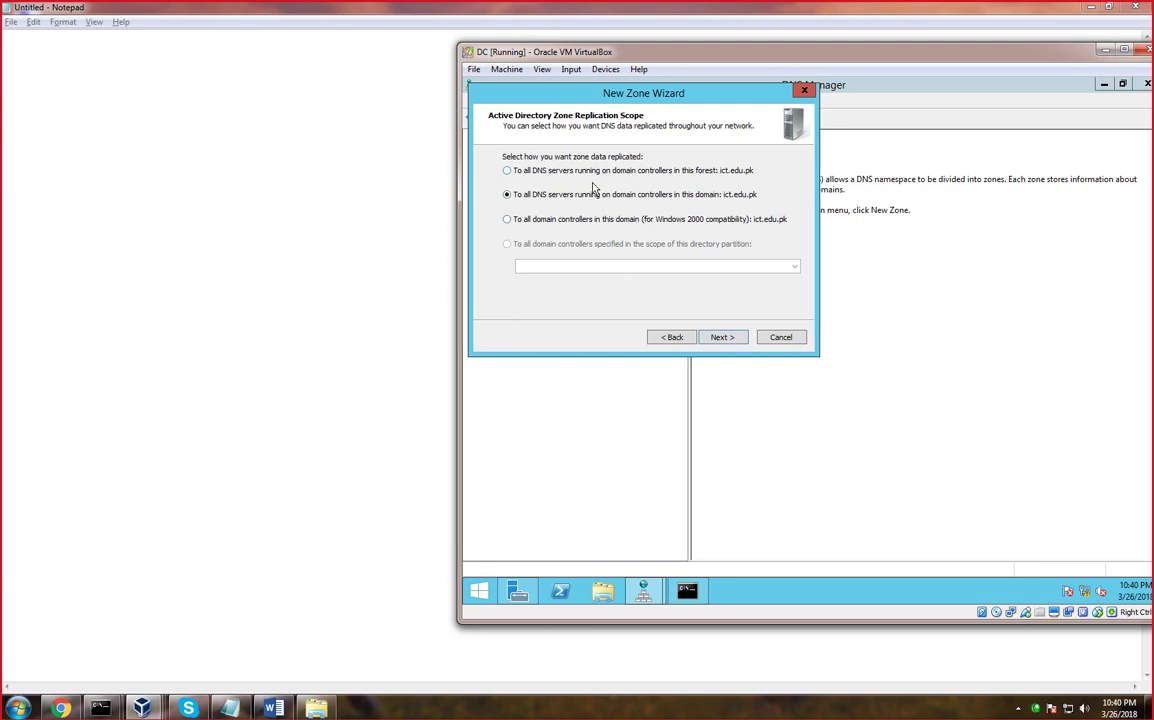
pyautogui.click(723, 337)
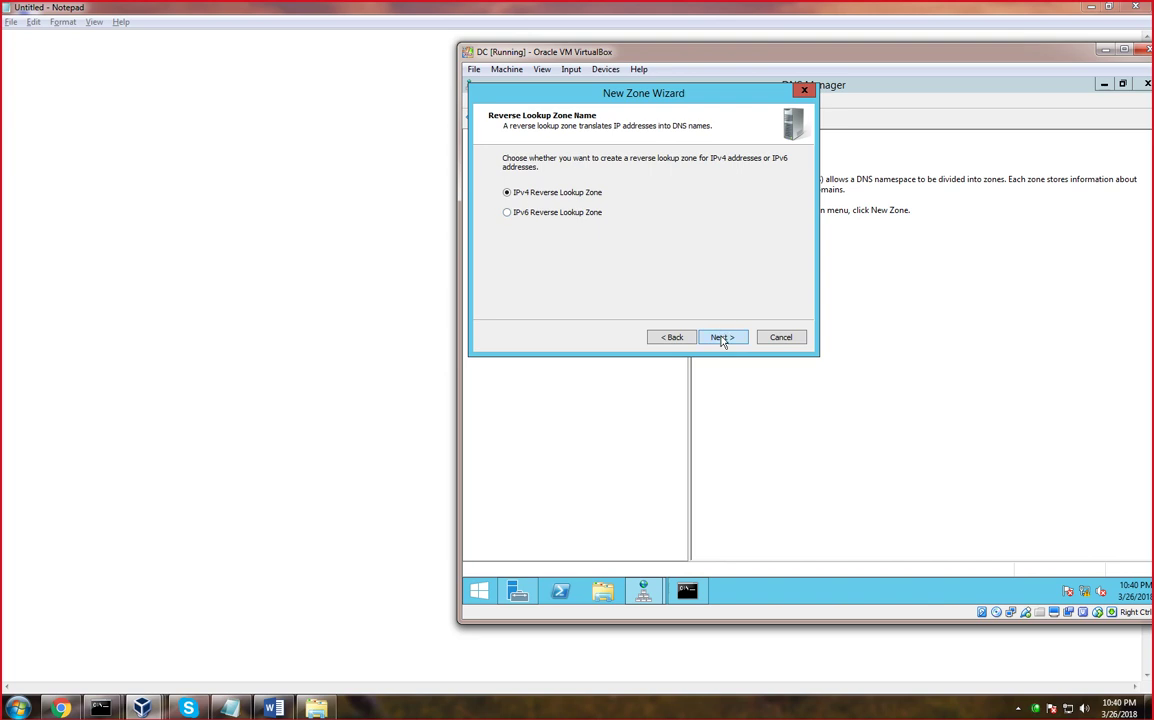
pyautogui.click(722, 337)
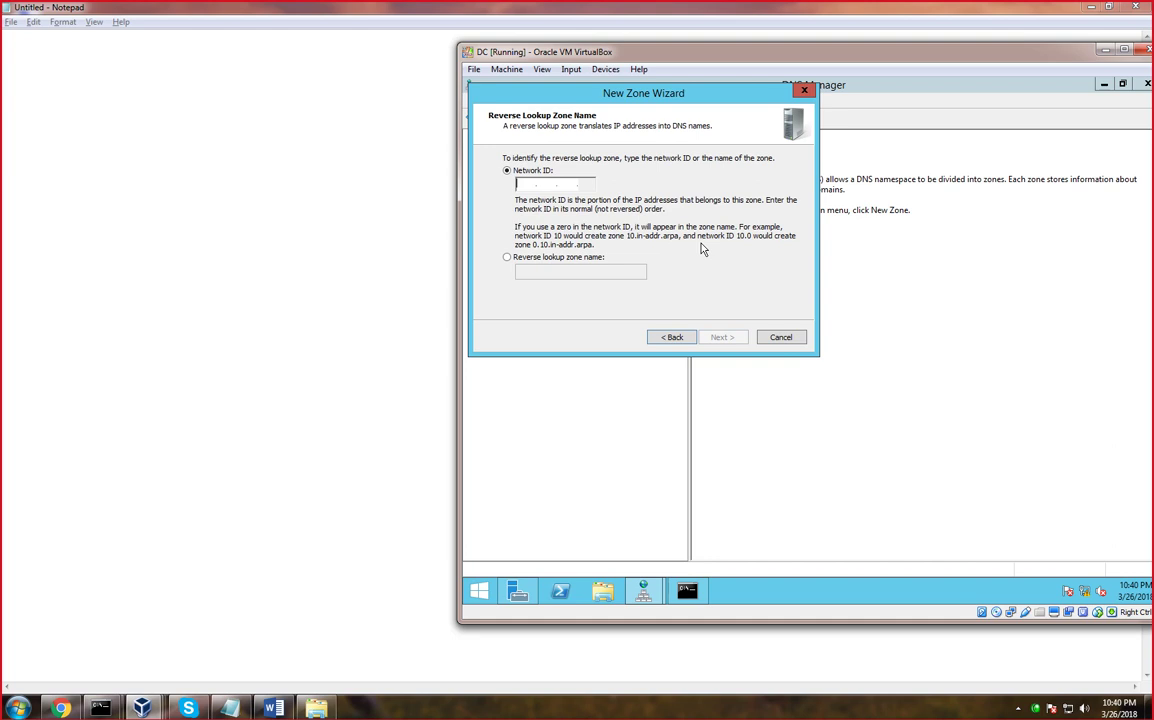
pyautogui.write('192.16')
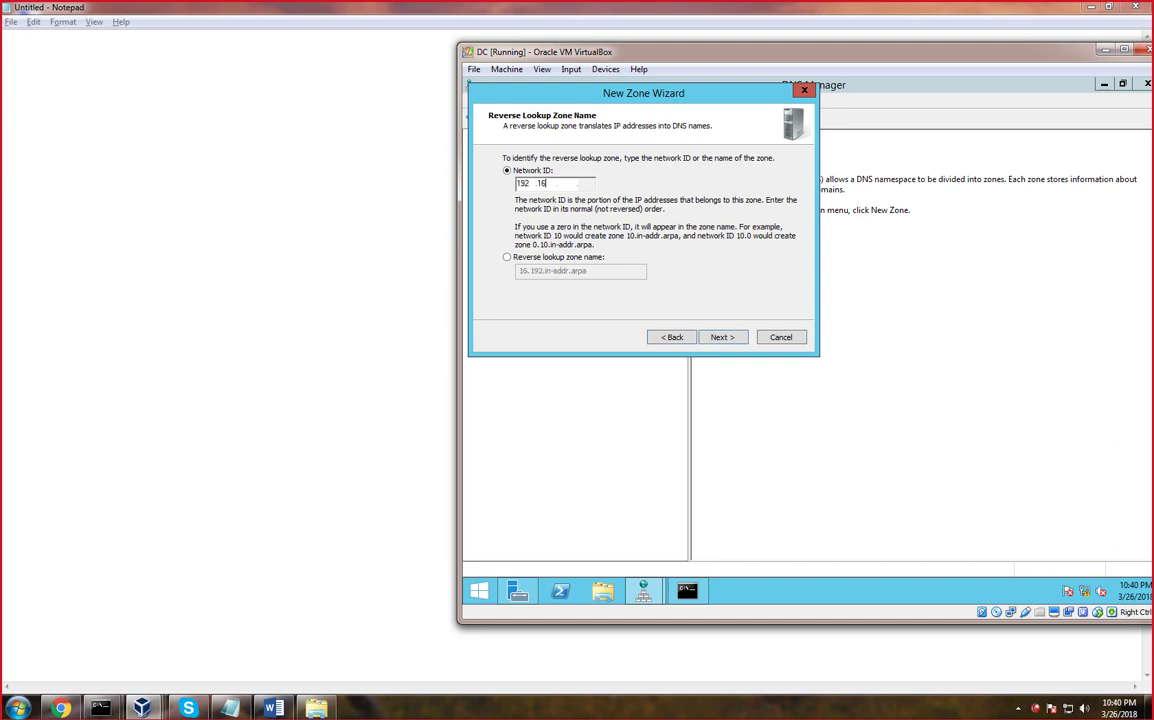
pyautogui.write('8.1')
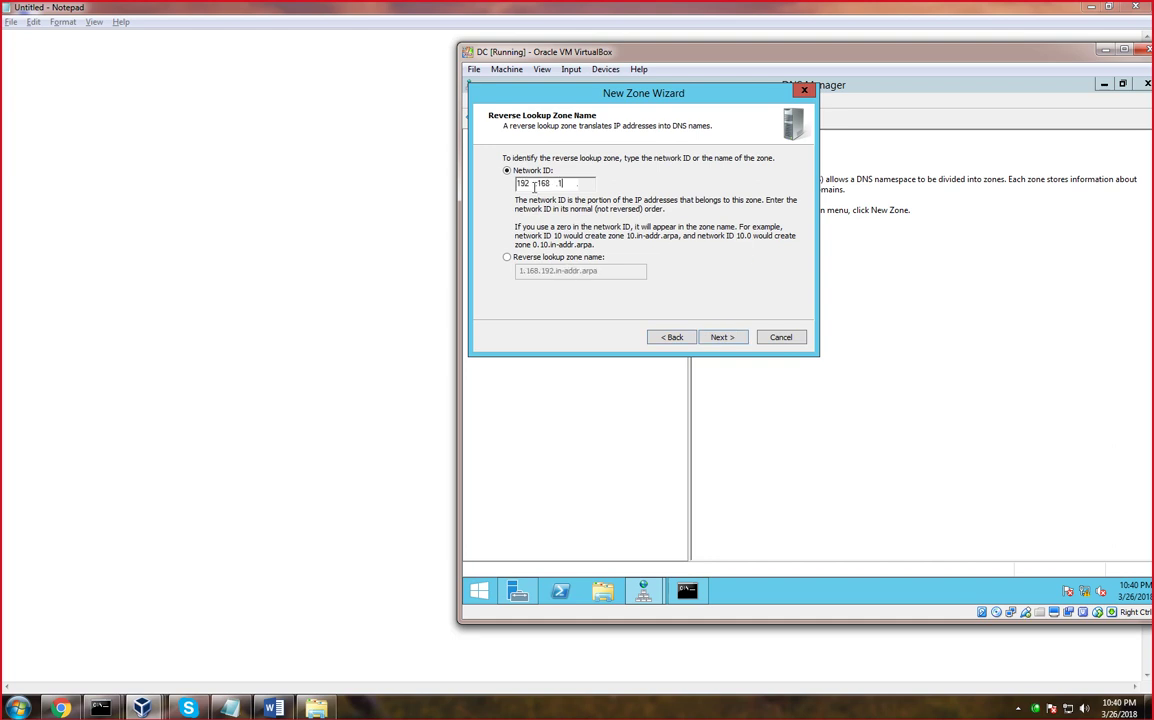
pyautogui.click(731, 341)
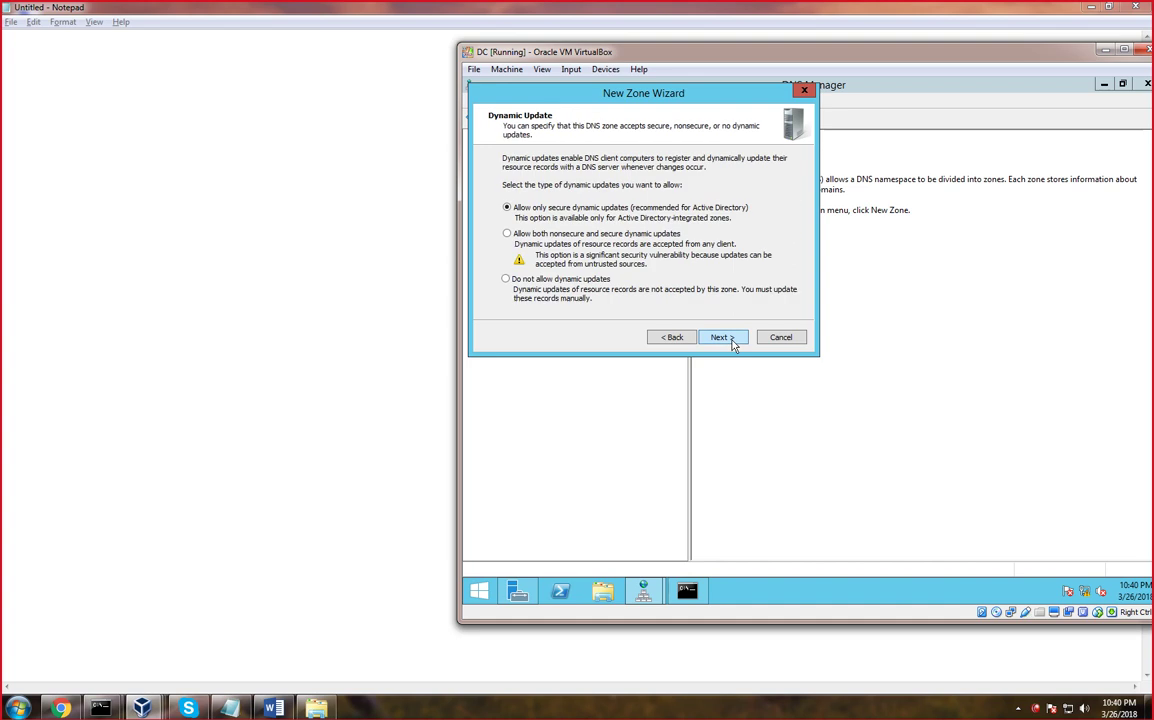
# Allow nonsecure and secure dynamic updates, finish, and open the 1.168.192.in-addr.arpa zone
pyautogui.click(506, 233)
pyautogui.click(722, 340)
pyautogui.click(722, 340)
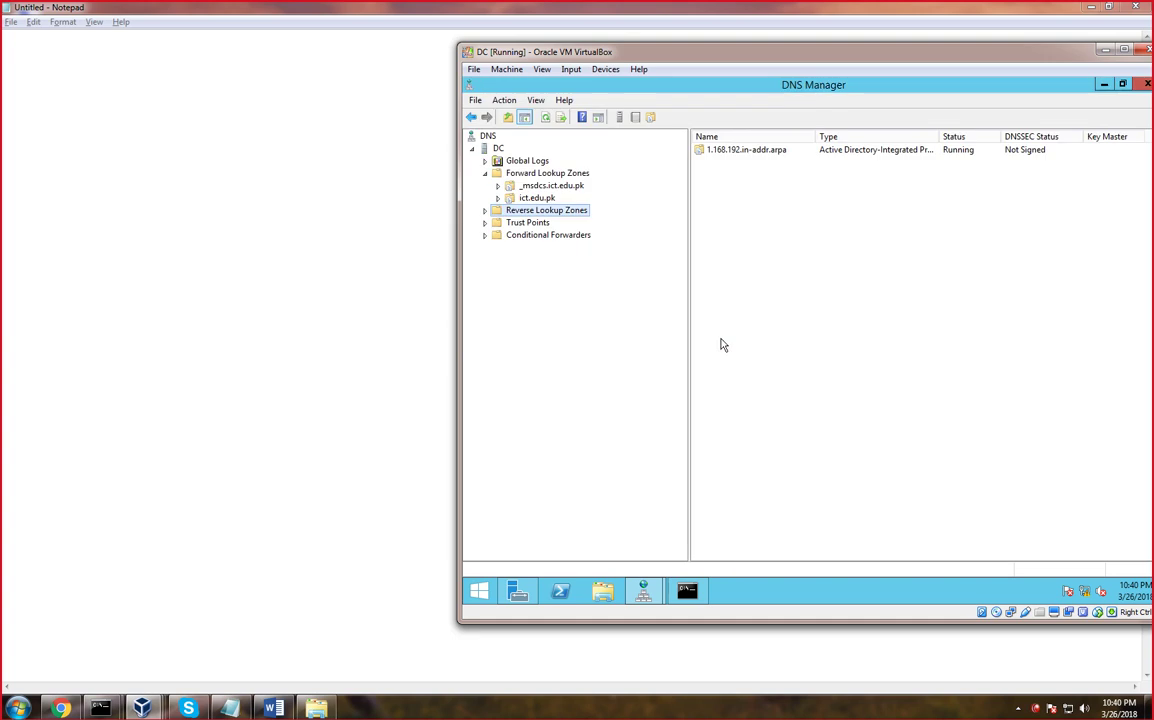
pyautogui.doubleClick(540, 212)
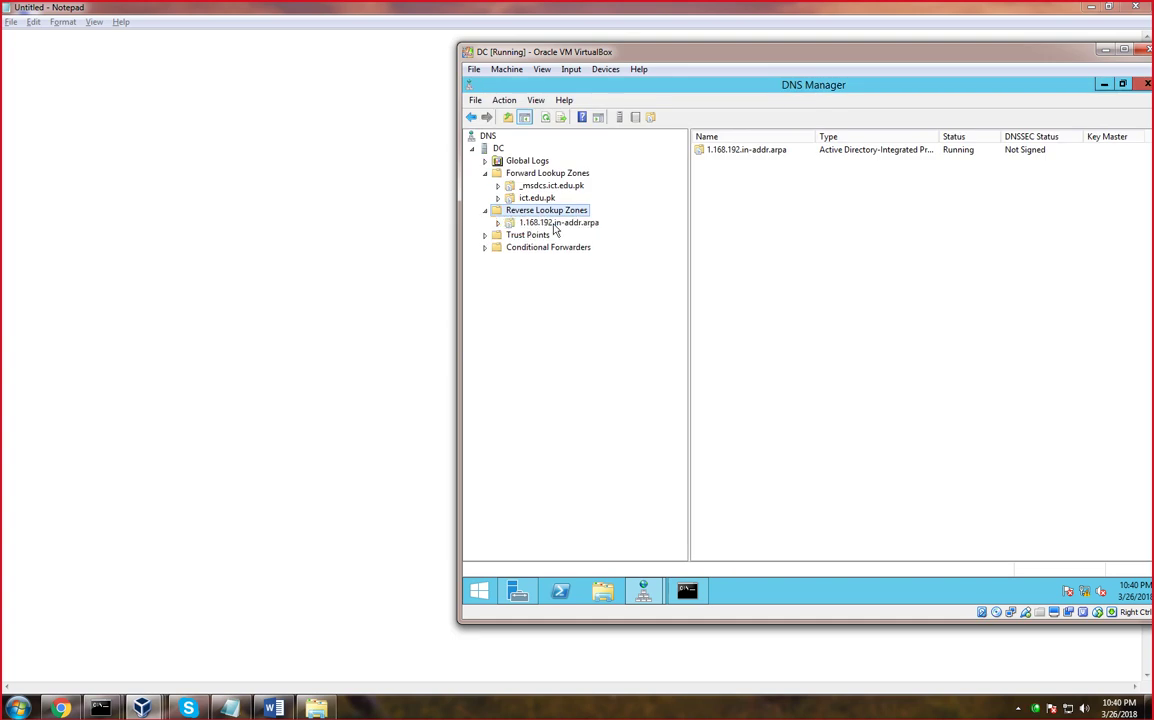
pyautogui.click(548, 222)
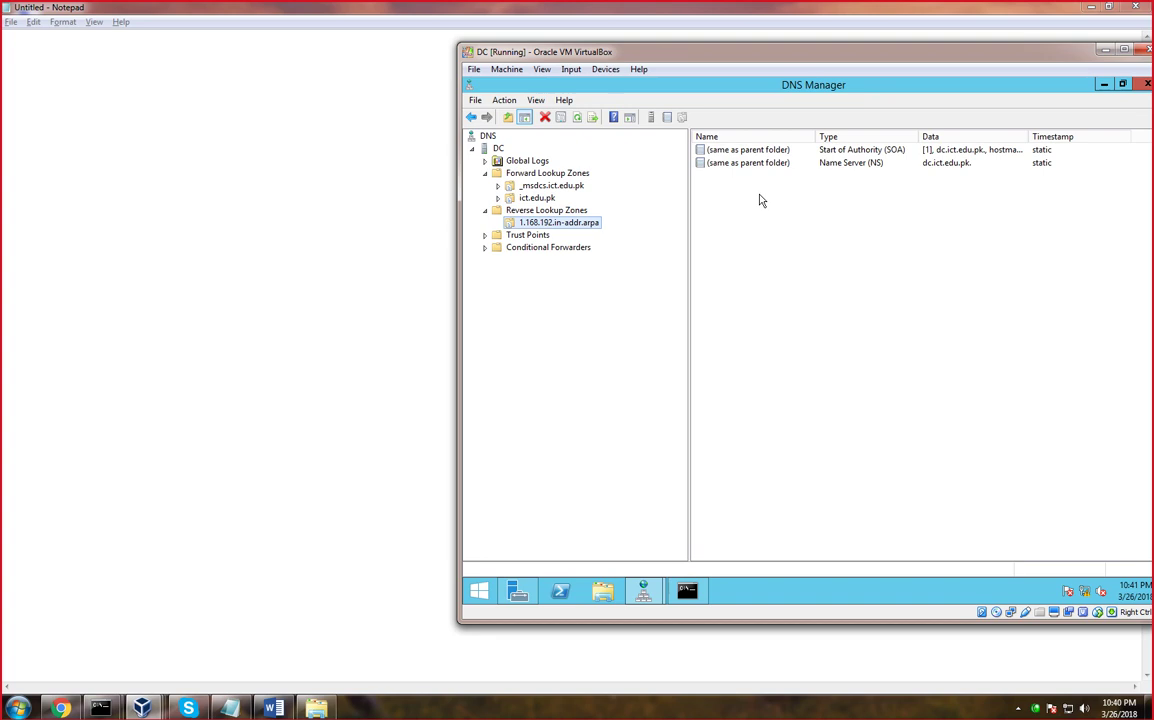
pyautogui.doubleClick(537, 198)
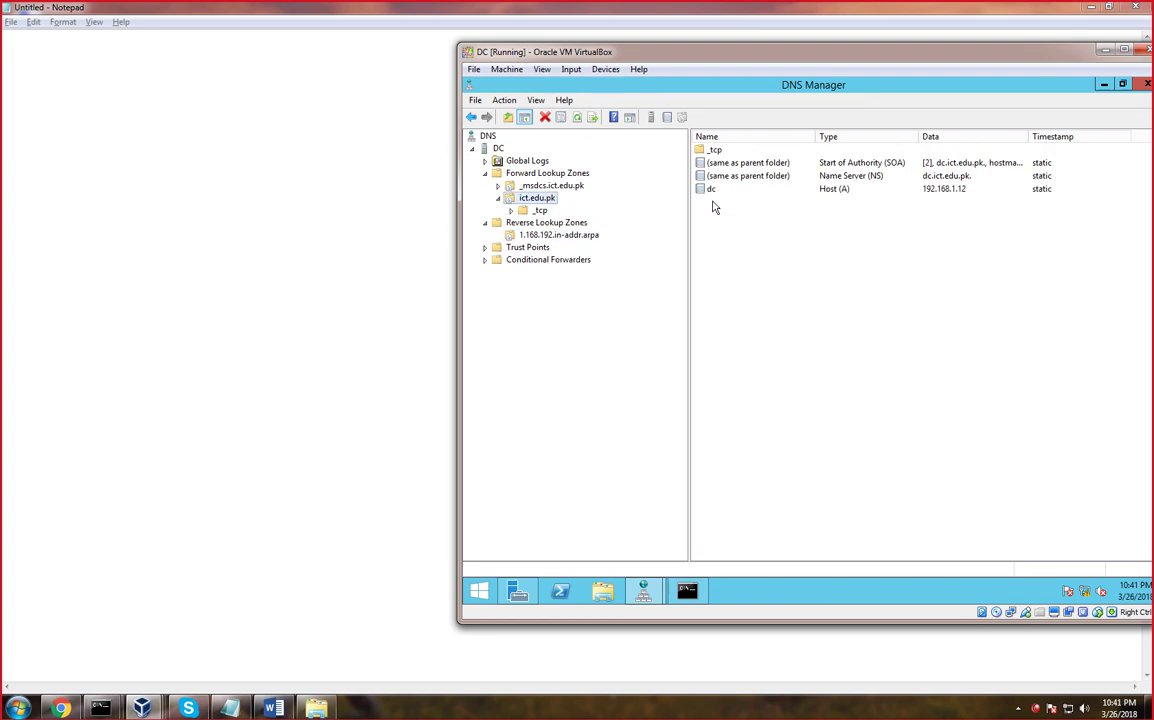
pyautogui.doubleClick(711, 192)
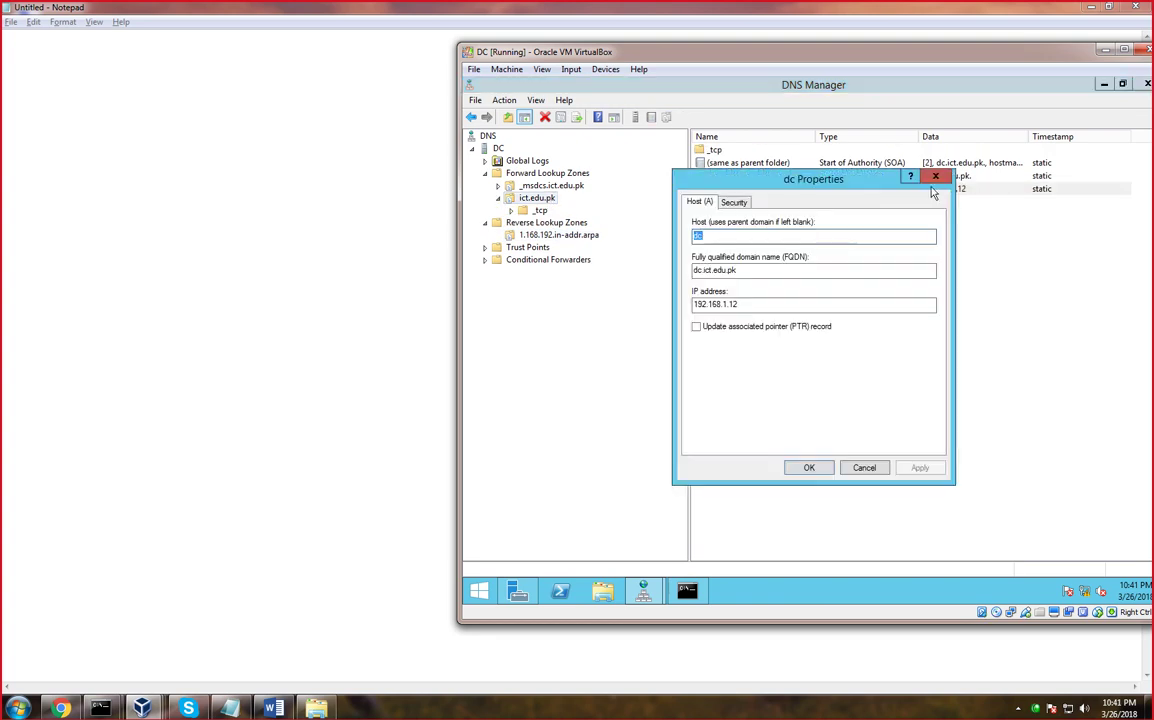
pyautogui.click(935, 178)
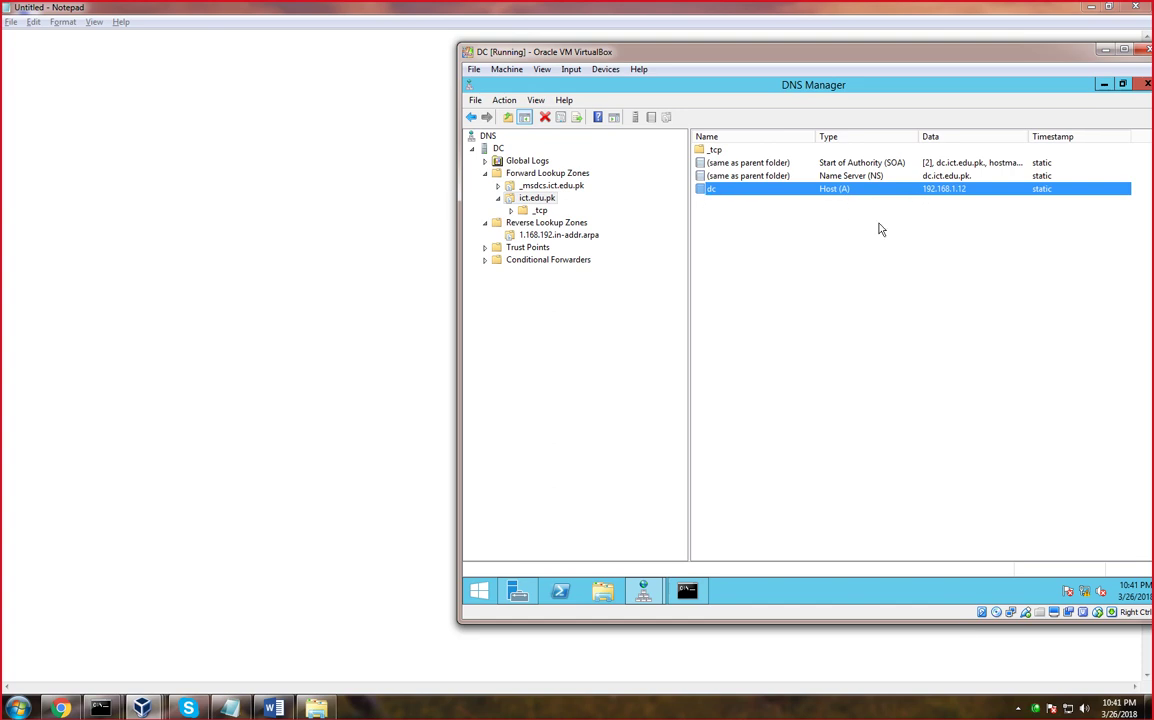
pyautogui.click(555, 222)
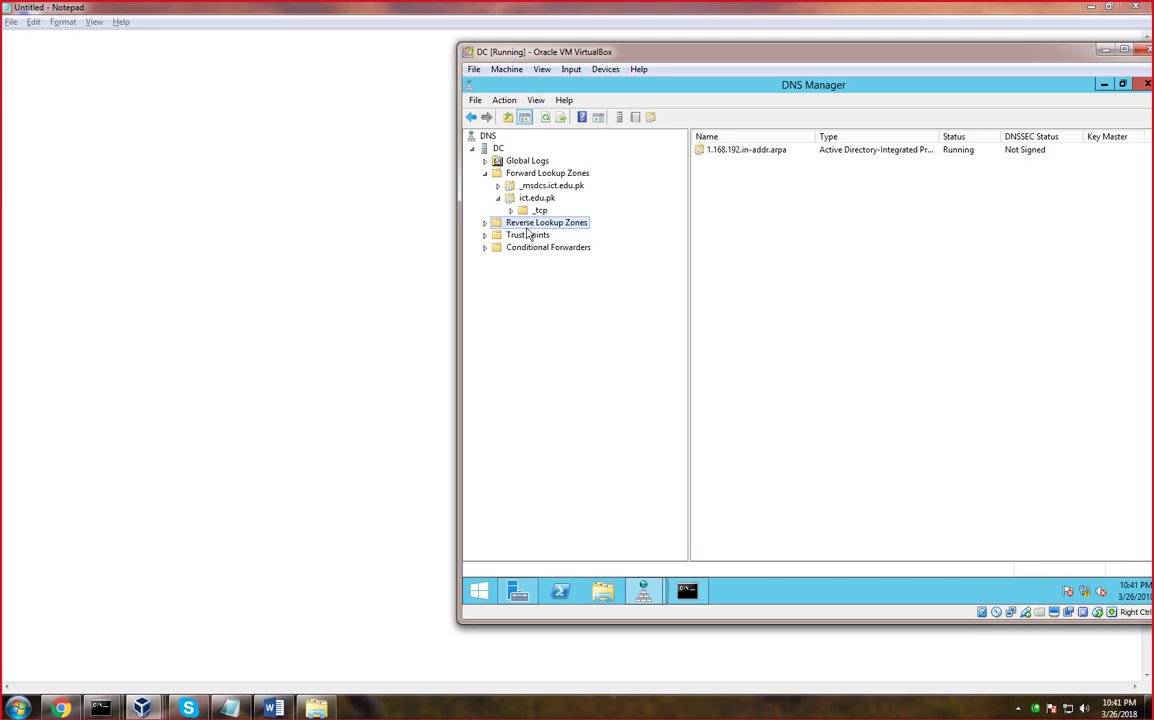
pyautogui.doubleClick(519, 224)
pyautogui.click(524, 234)
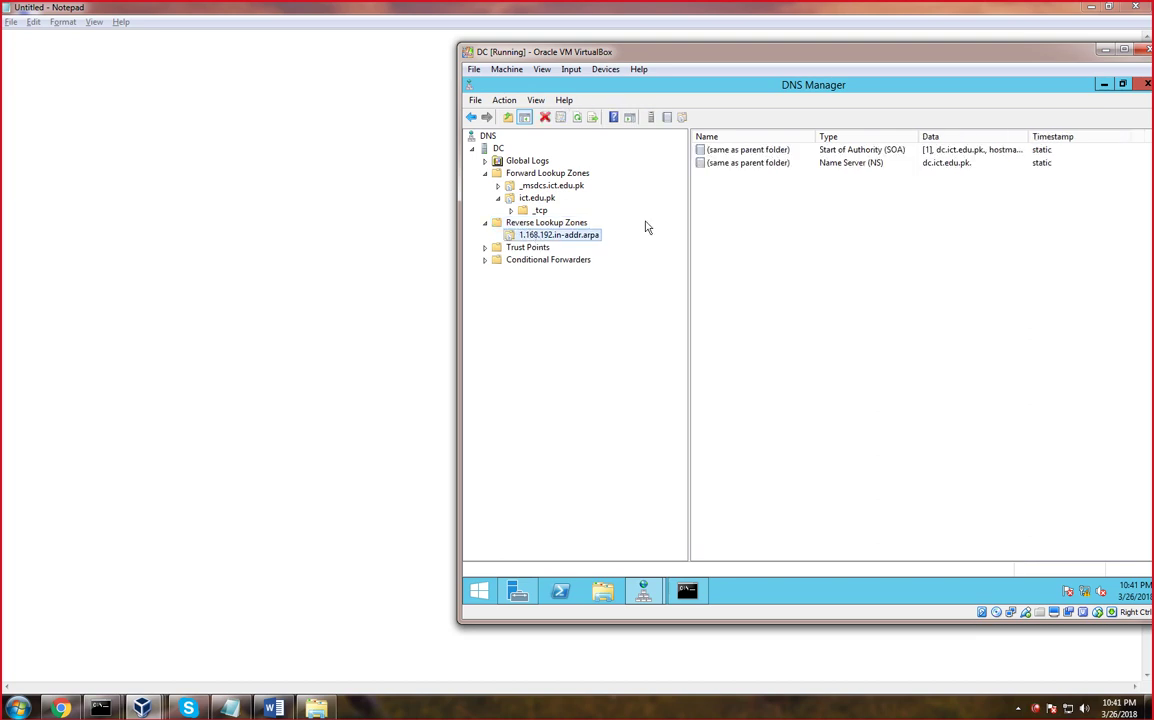
# Add a PTR record for 192.168.1.12 targeting dc.ict.edu.pk, browsed from the ict.edu.pk zone
pyautogui.rightClick(572, 238)
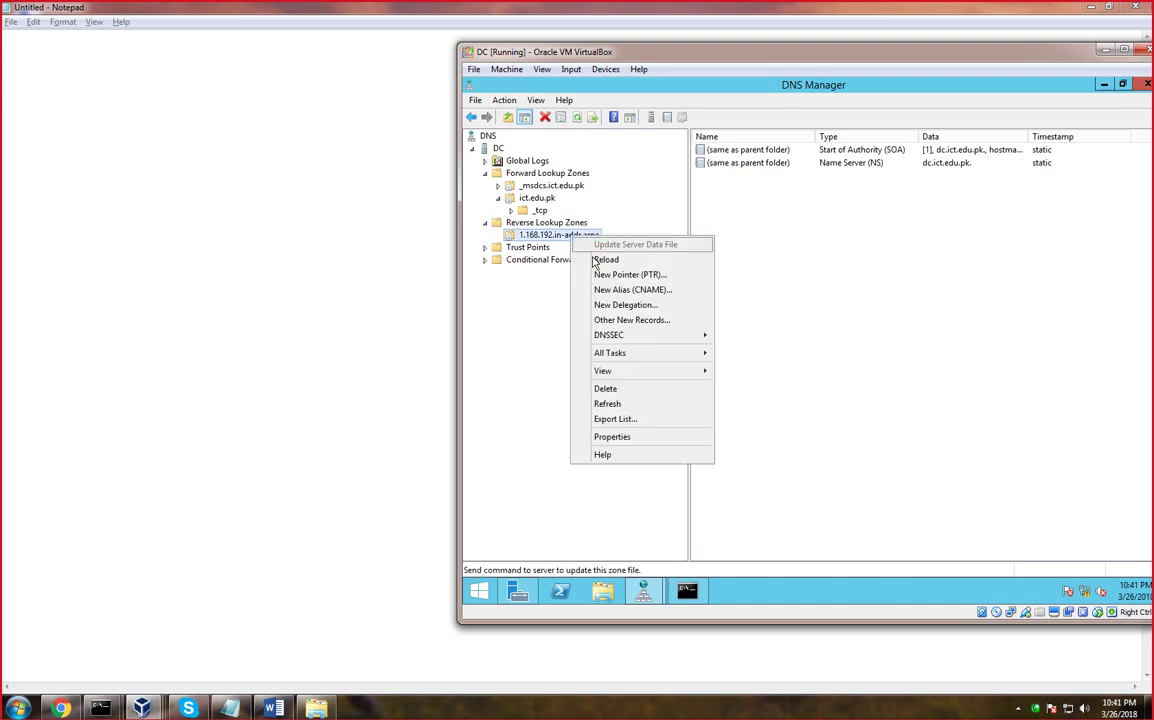
pyautogui.click(608, 276)
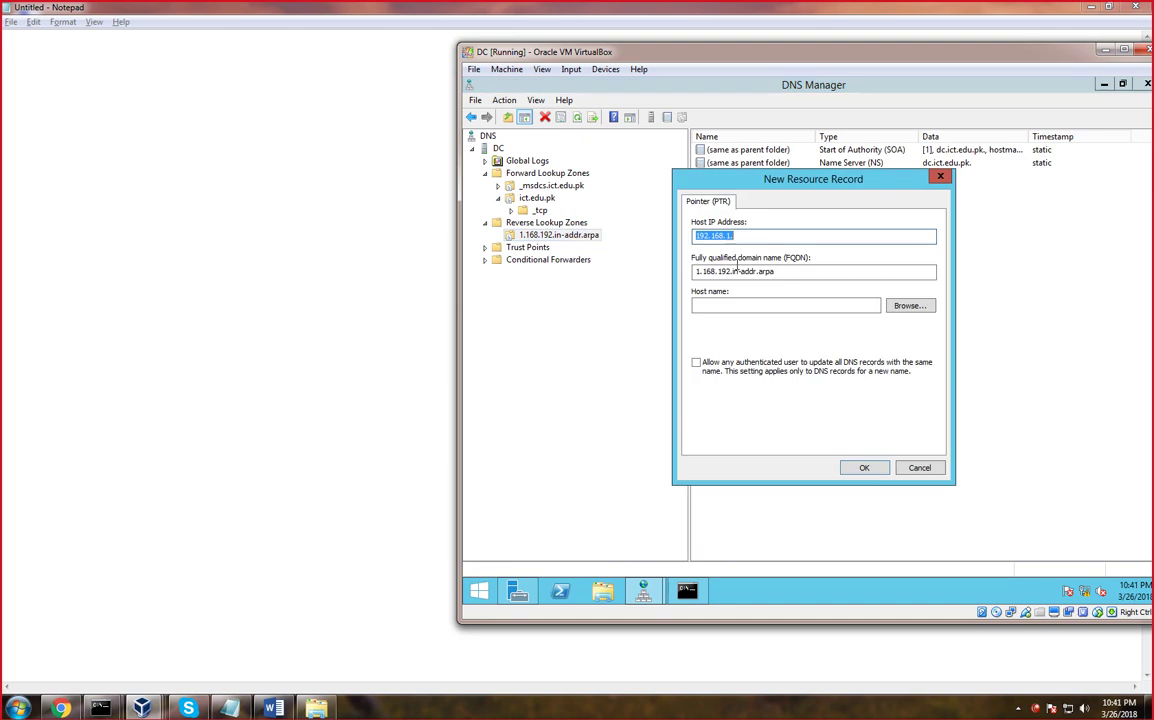
pyautogui.click(909, 306)
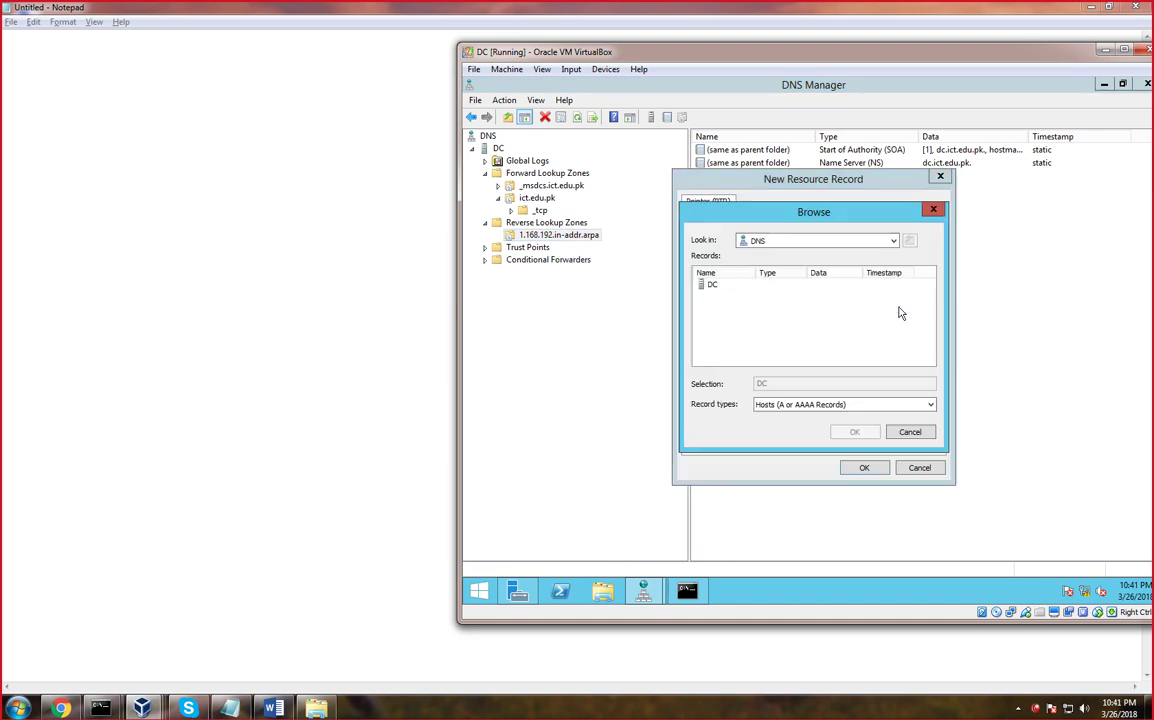
pyautogui.doubleClick(712, 287)
pyautogui.doubleClick(718, 285)
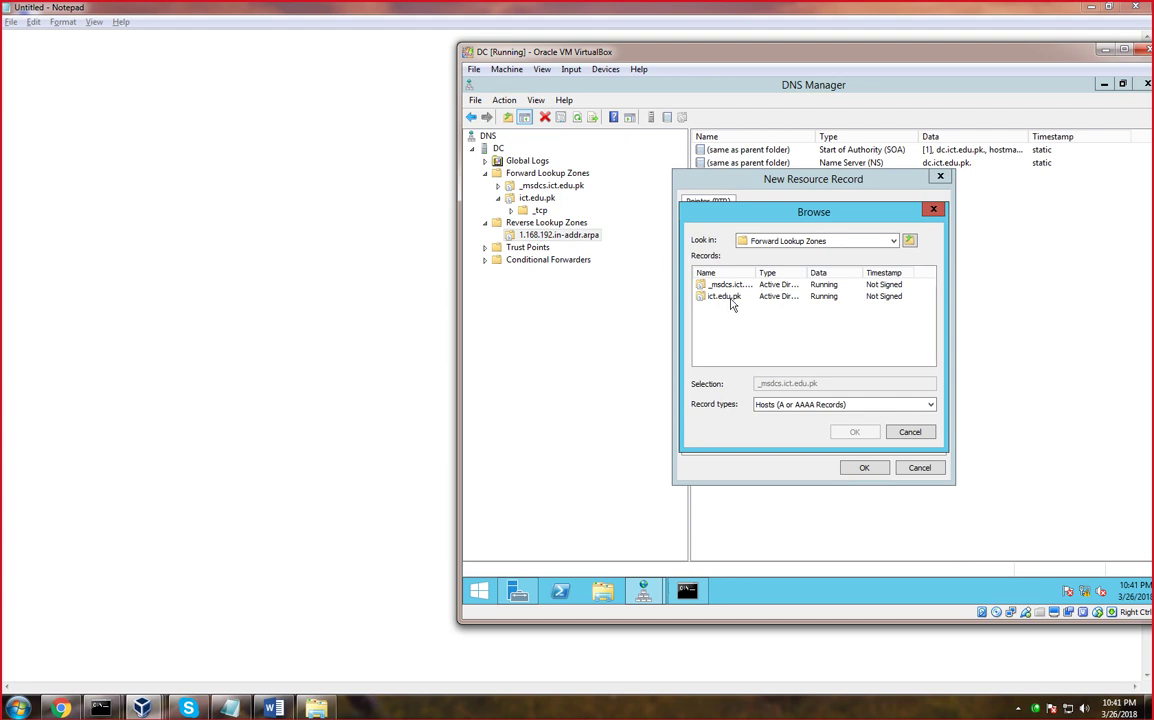
pyautogui.doubleClick(725, 297)
pyautogui.click(710, 297)
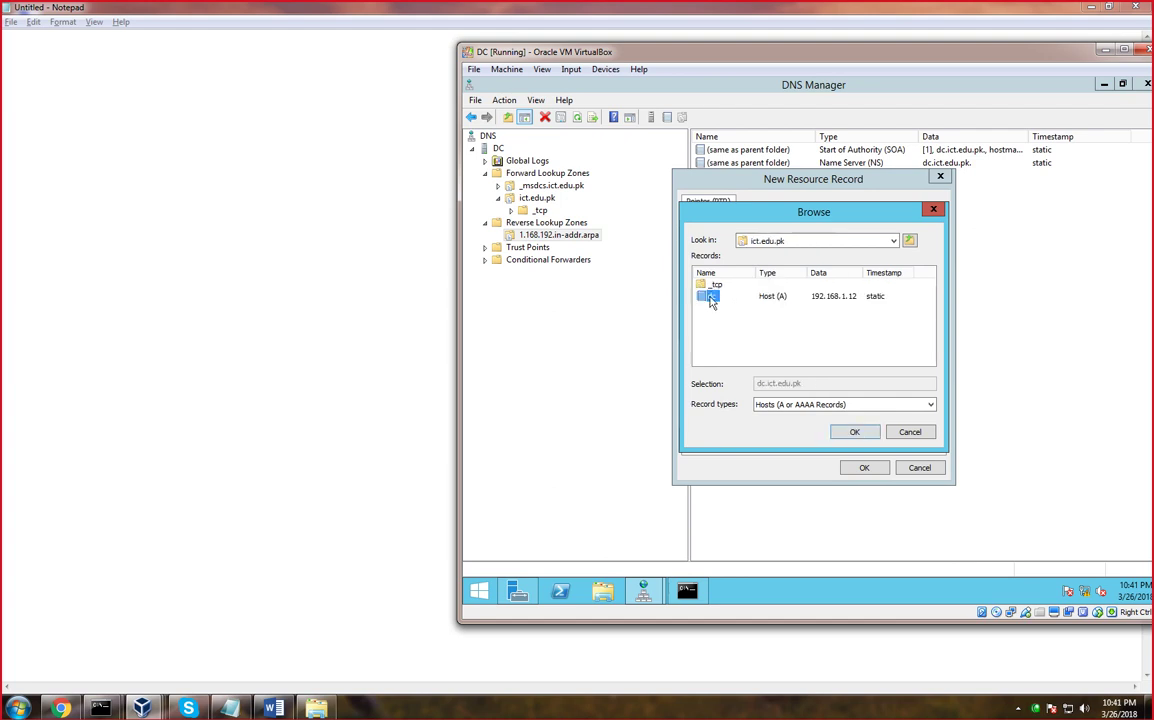
pyautogui.click(854, 433)
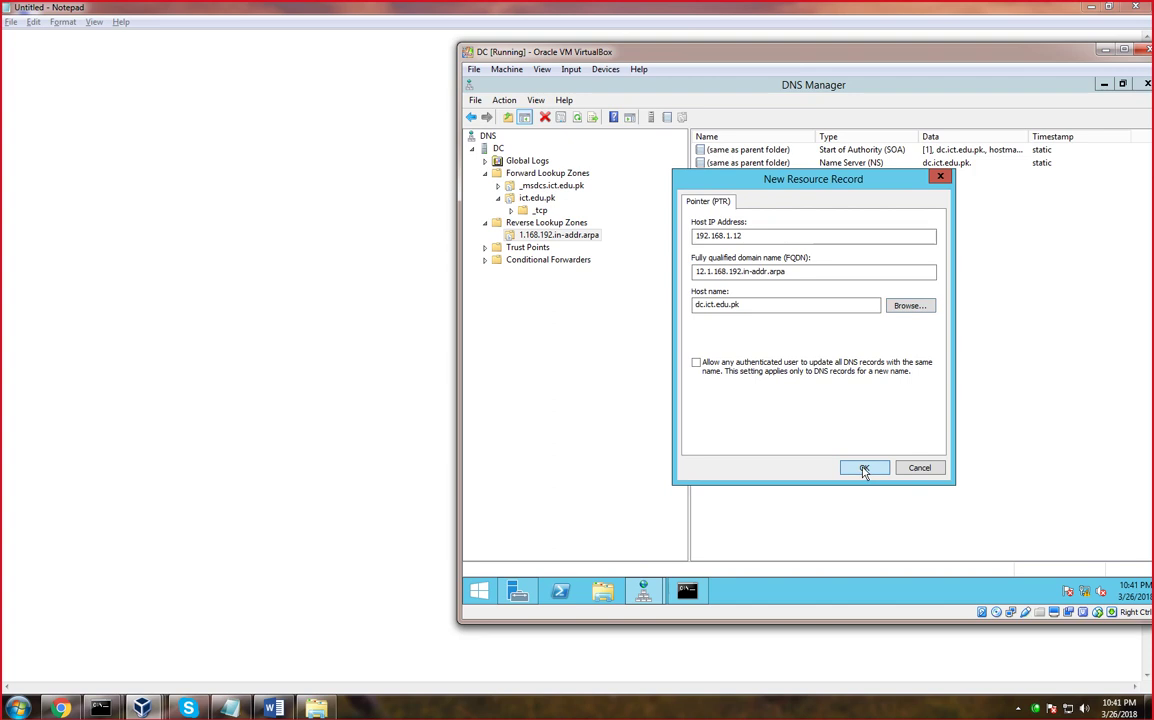
pyautogui.click(864, 469)
# Refresh the reverse zone's records and select the 192.168.1.12 pointer record
pyautogui.rightClick(776, 286)
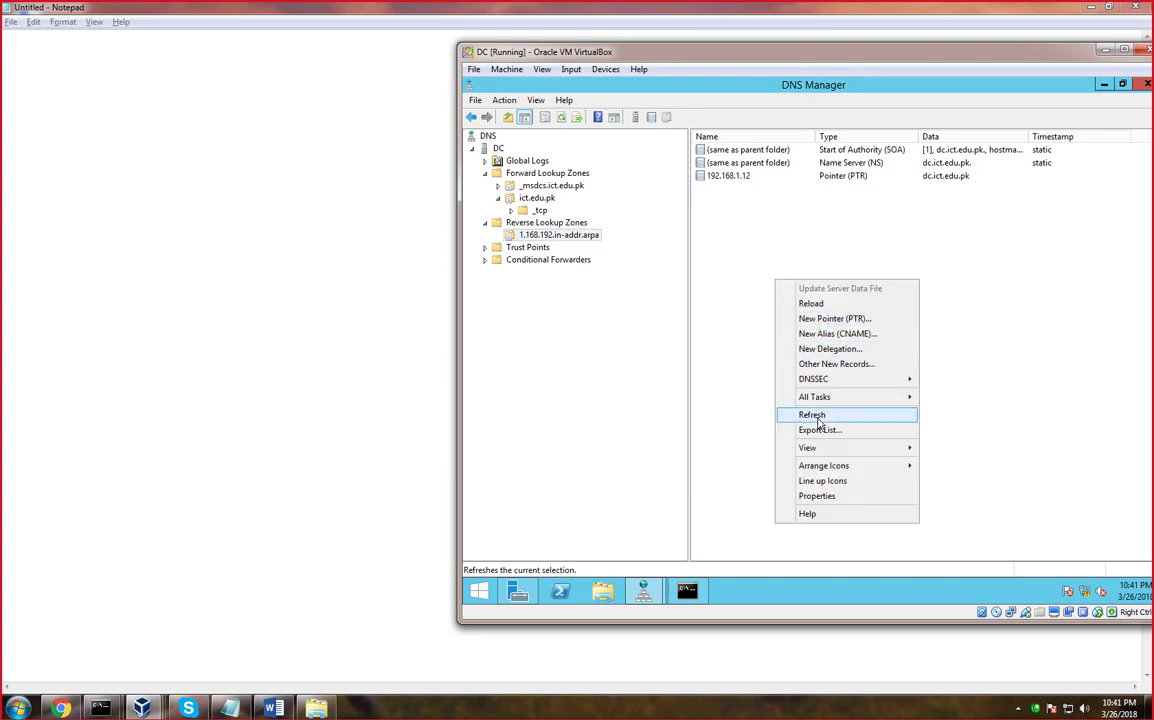
pyautogui.click(813, 415)
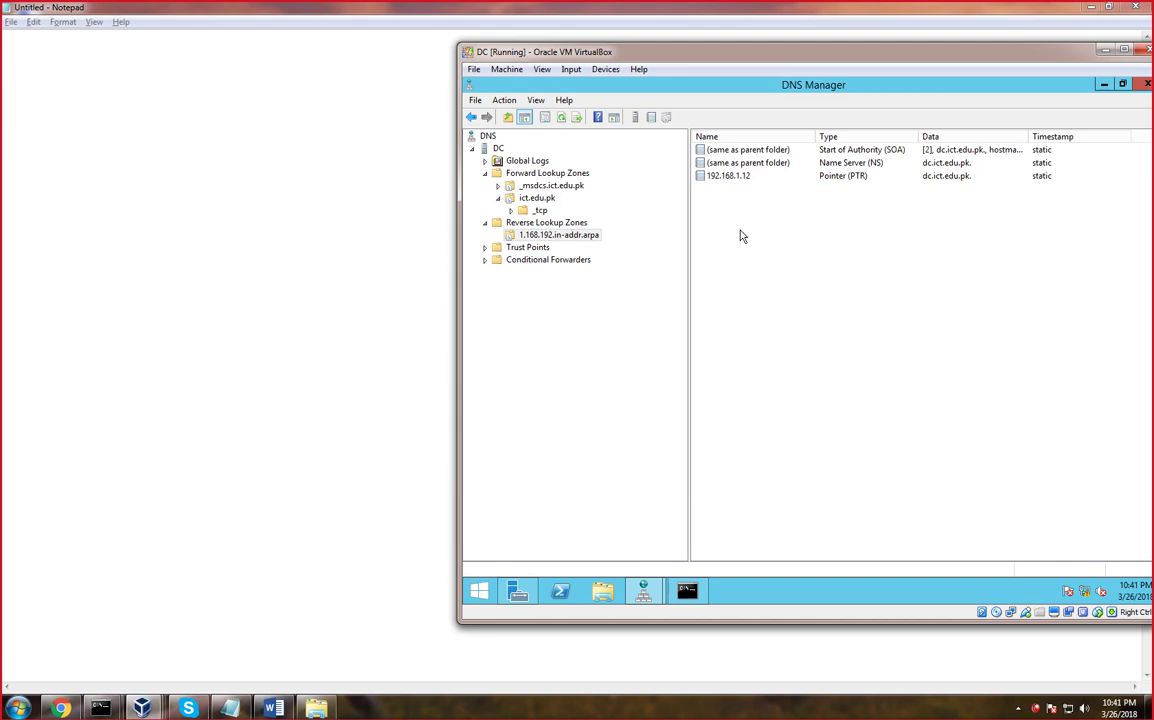
pyautogui.click(734, 178)
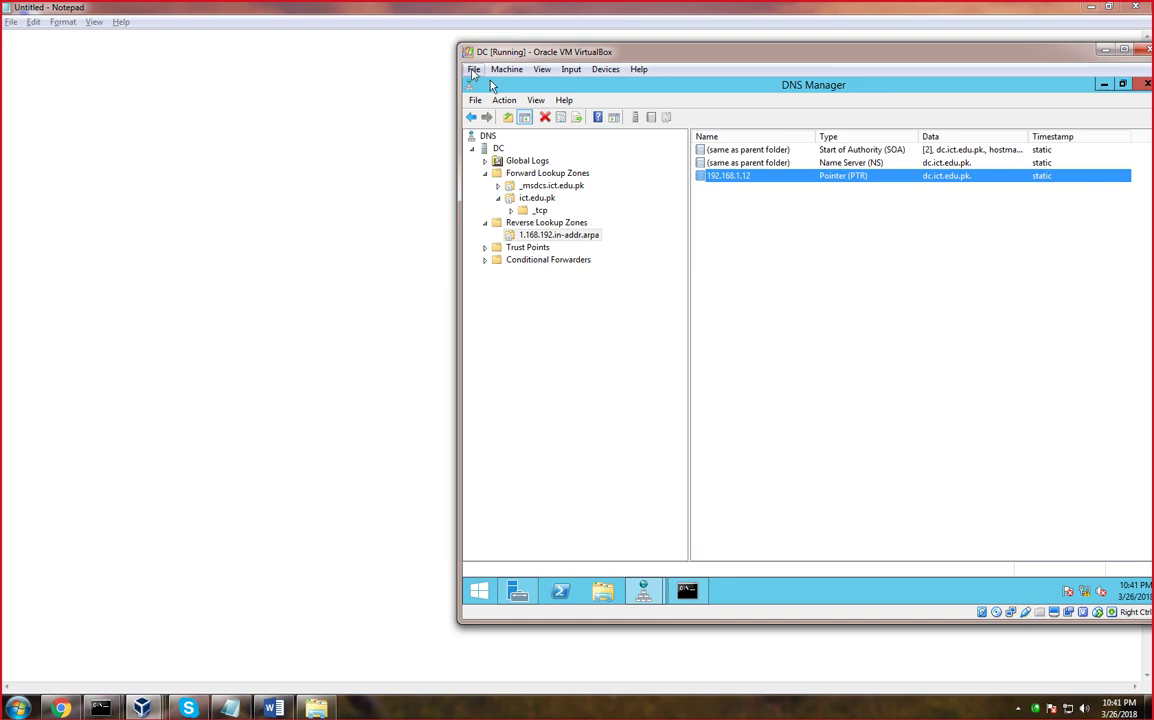
pyautogui.click(141, 708)
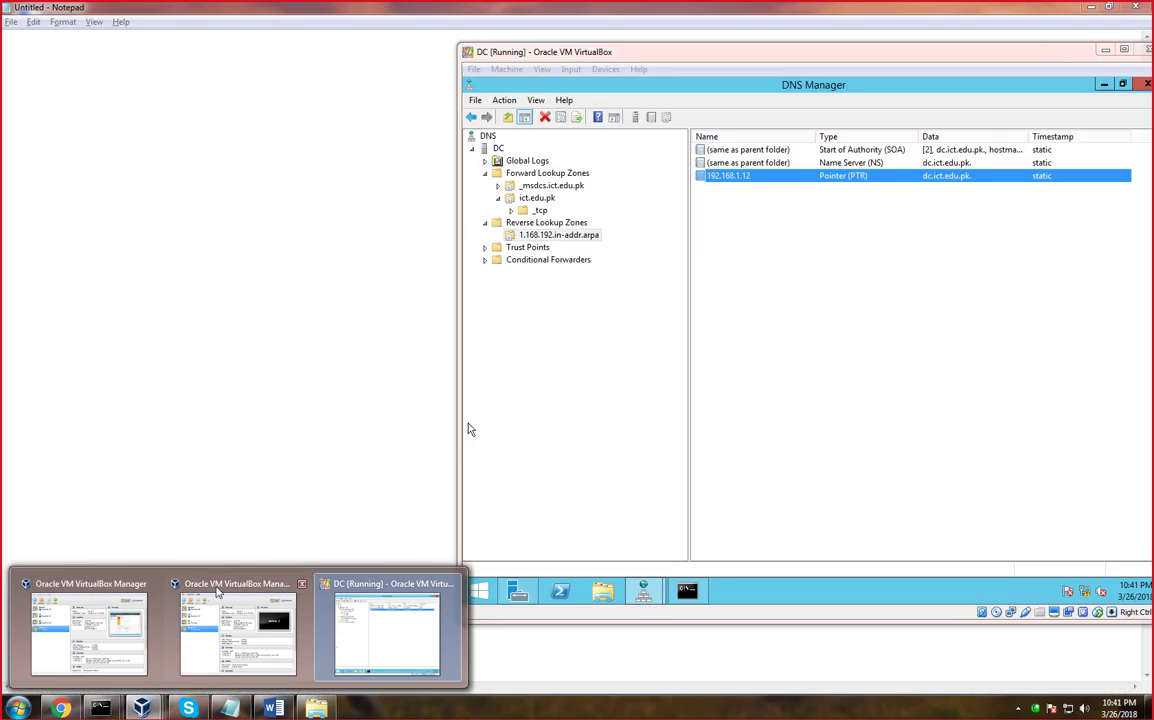
pyautogui.click(217, 591)
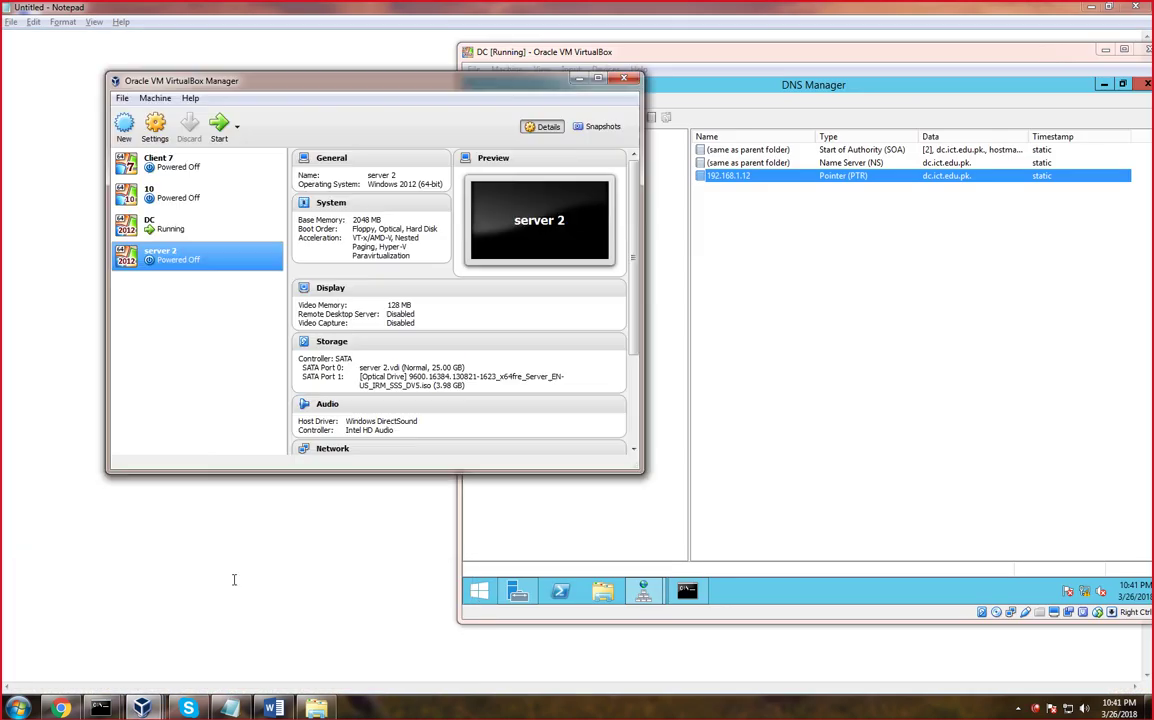
pyautogui.click(150, 164)
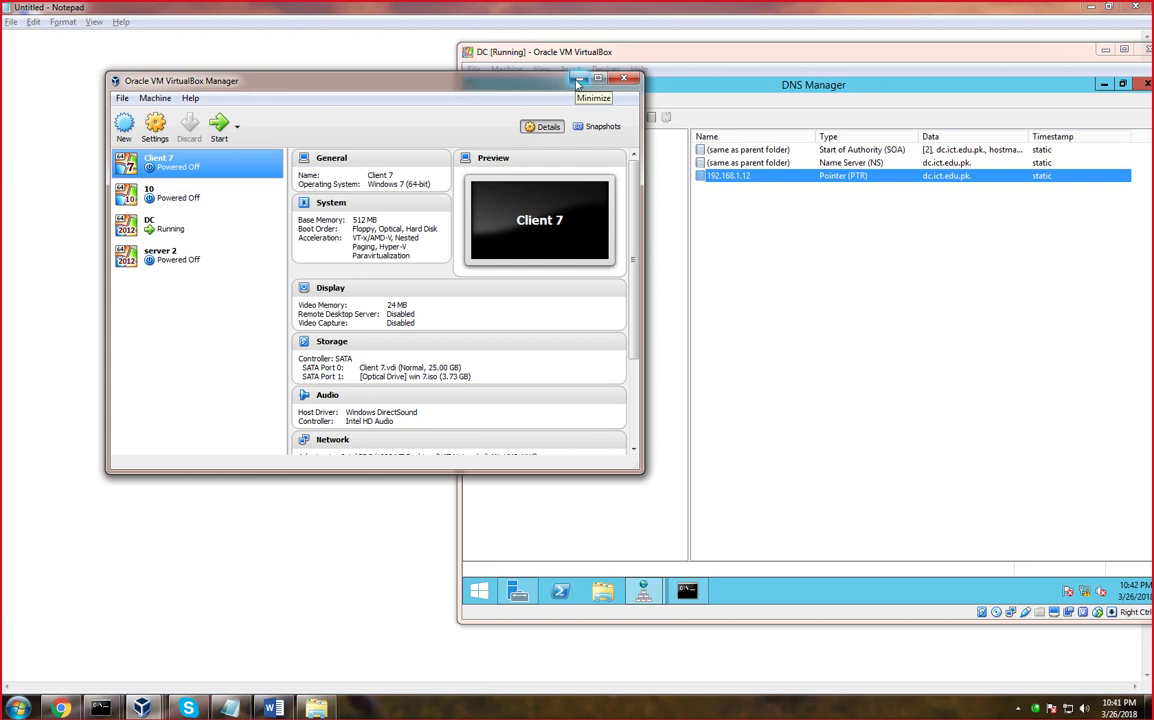
pyautogui.click(577, 80)
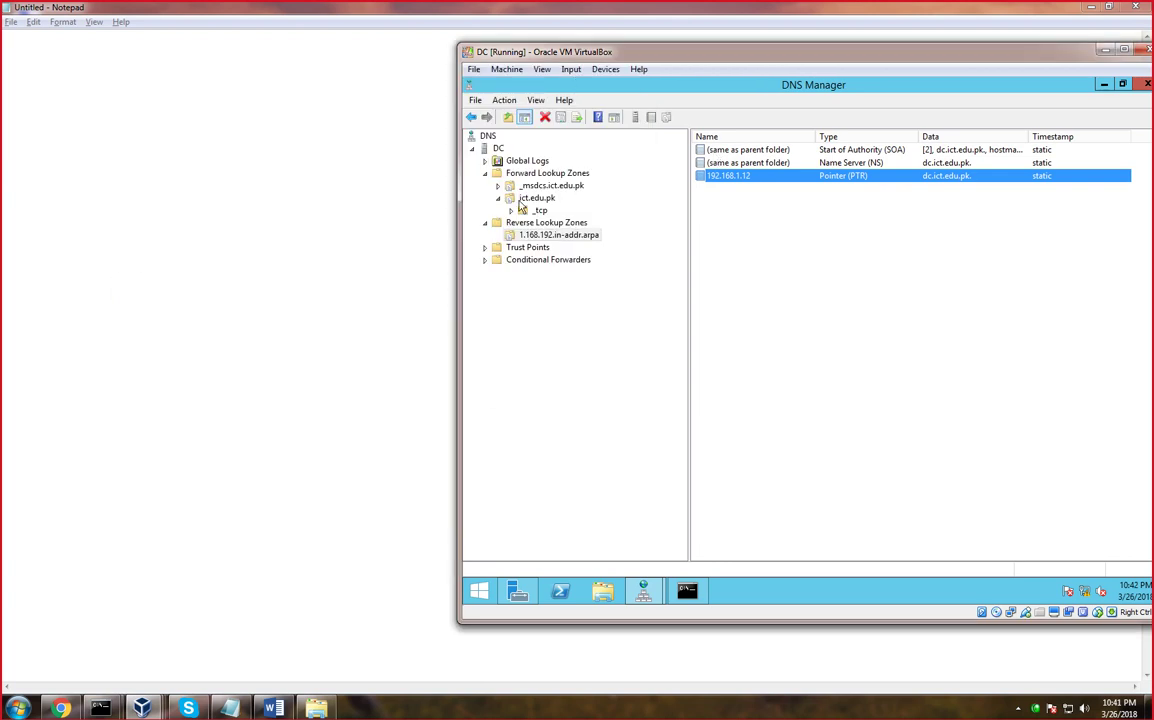
# Navigate the Forward and Reverse Lookup Zones tree and open the ict.edu.pk zone
pyautogui.doubleClick(545, 173)
pyautogui.click(548, 185)
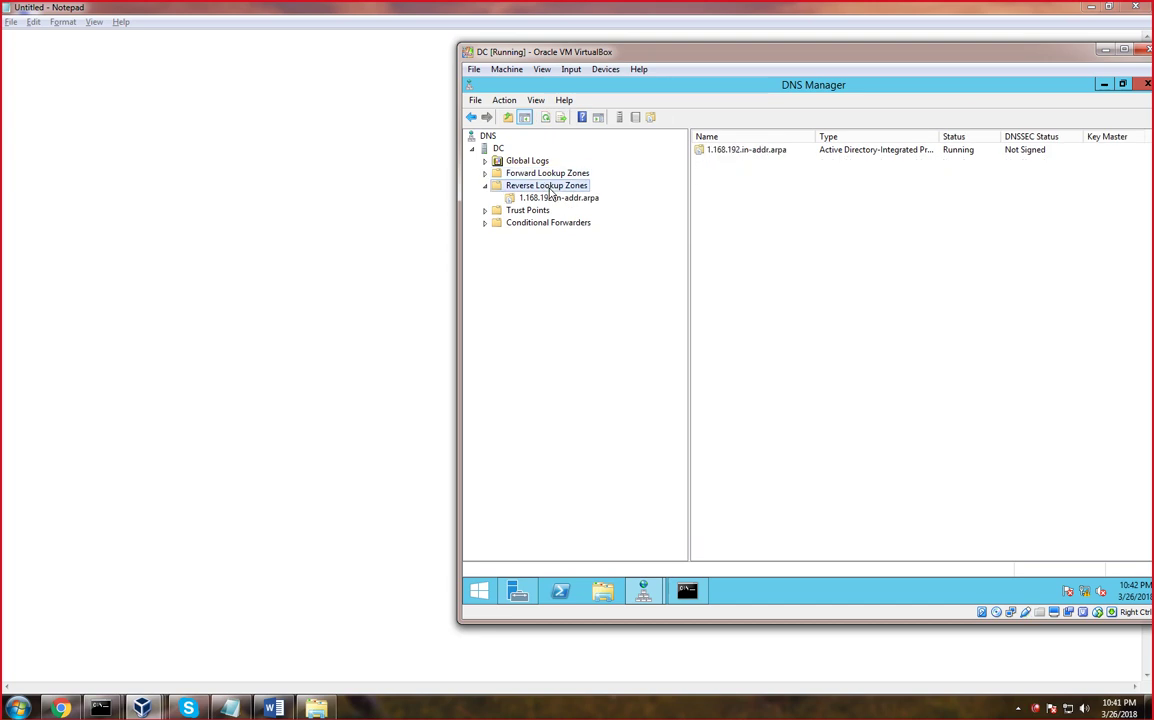
pyautogui.doubleClick(549, 173)
pyautogui.click(546, 186)
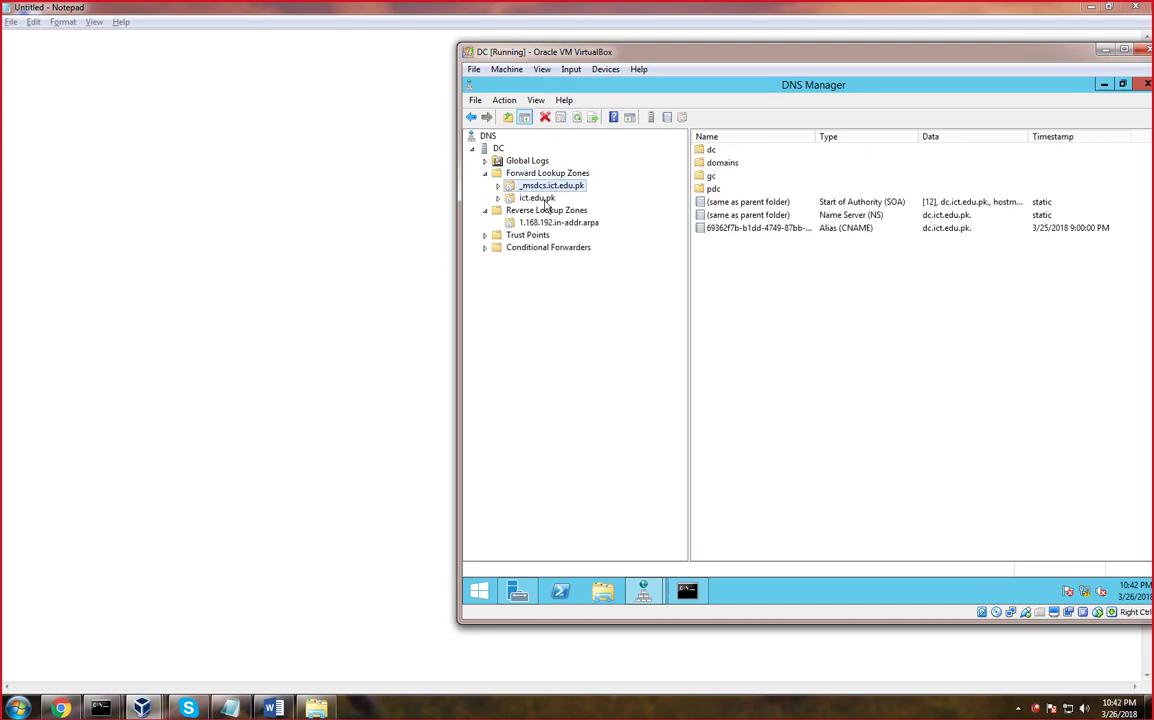
pyautogui.doubleClick(543, 199)
# Add host record win7 with IP 192.168.1.7 to ict.edu.pk and select it
pyautogui.rightClick(762, 252)
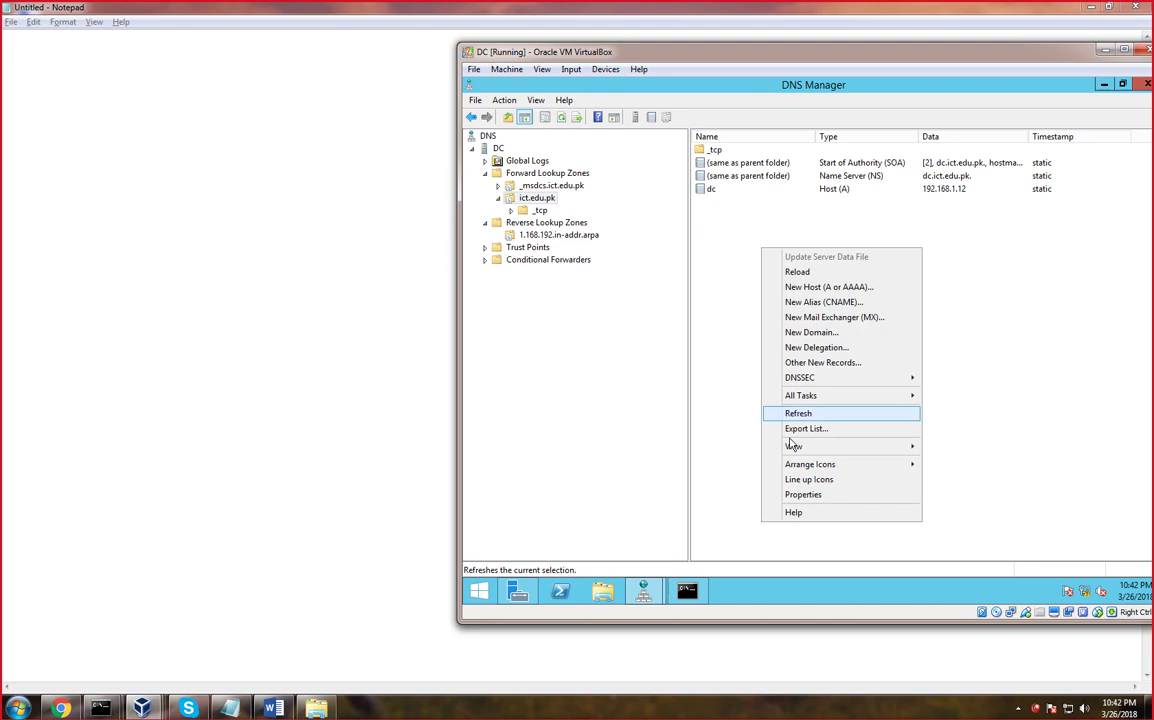
pyautogui.click(810, 287)
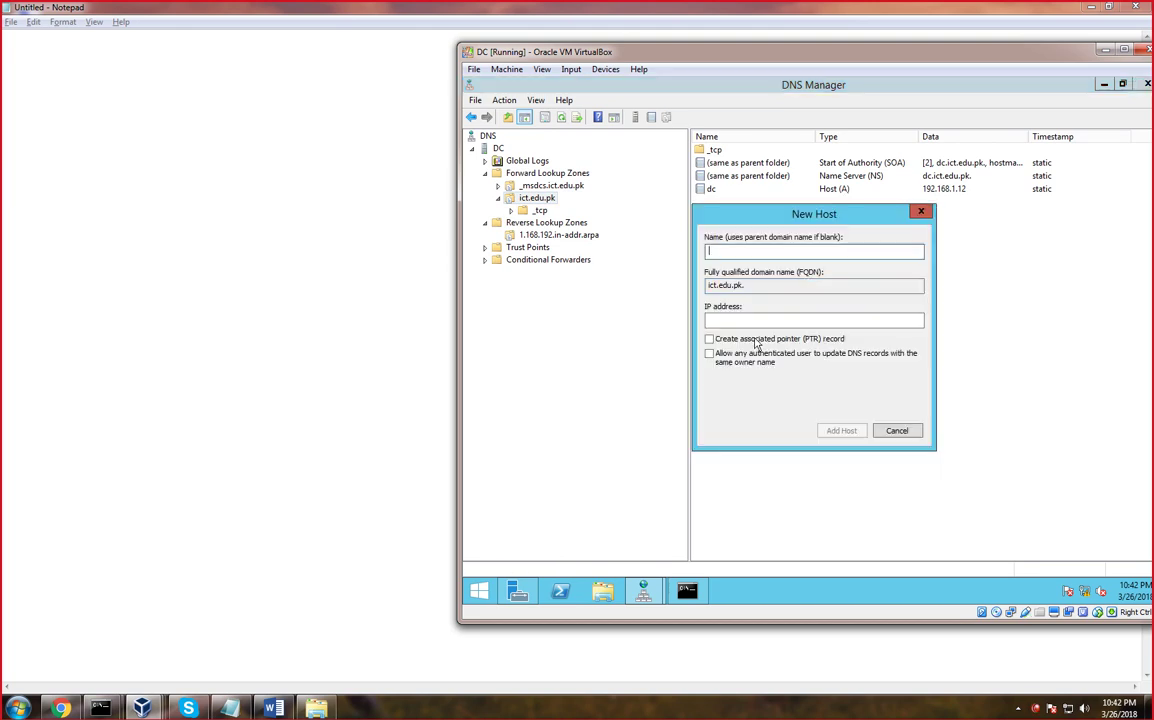
pyautogui.write('win7')
pyautogui.click(722, 320)
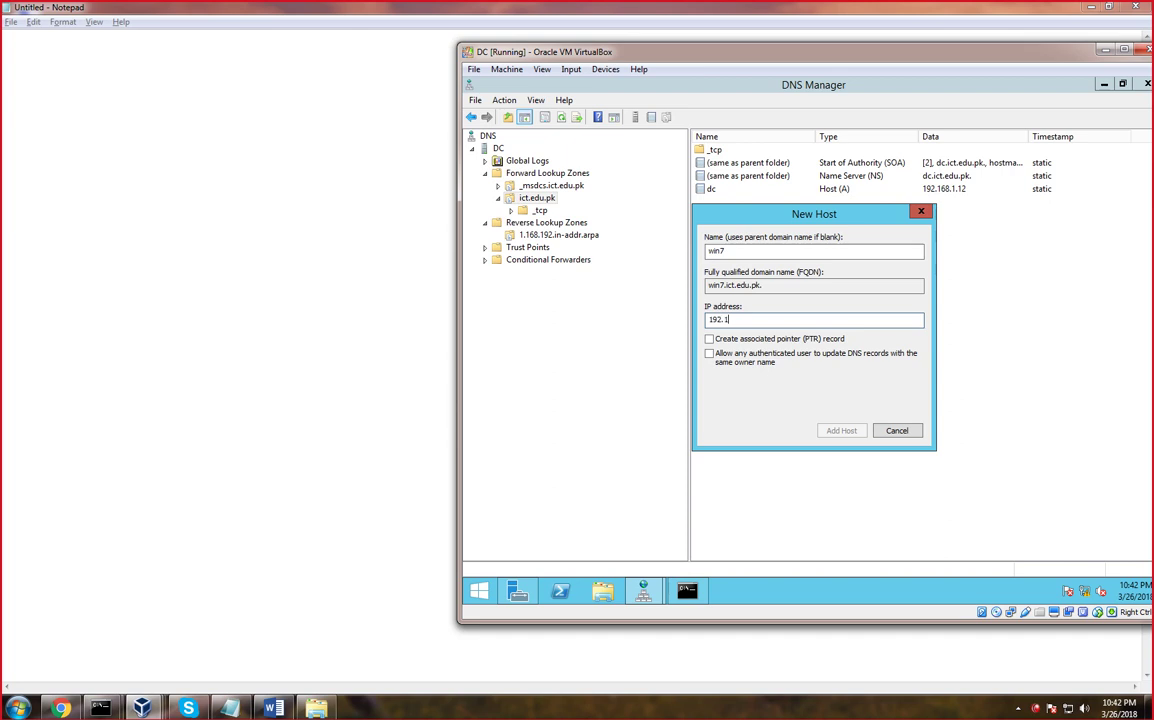
pyautogui.write('192.168.1.7')
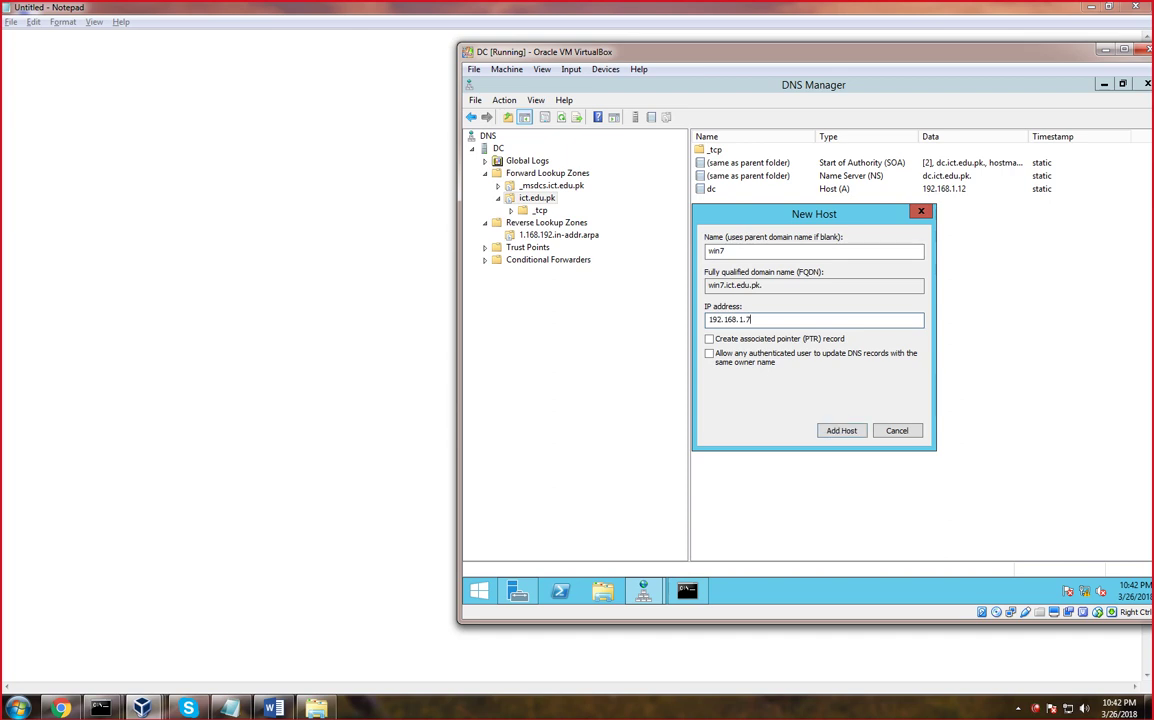
pyautogui.click(841, 430)
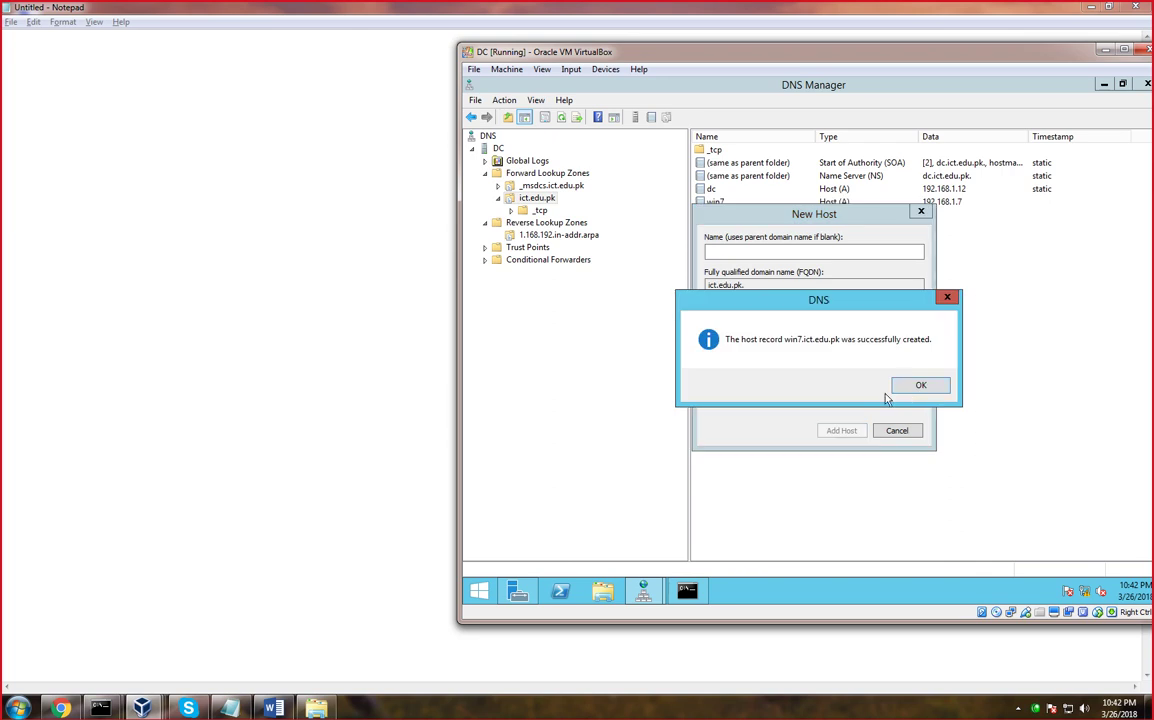
pyautogui.click(907, 390)
pyautogui.click(896, 431)
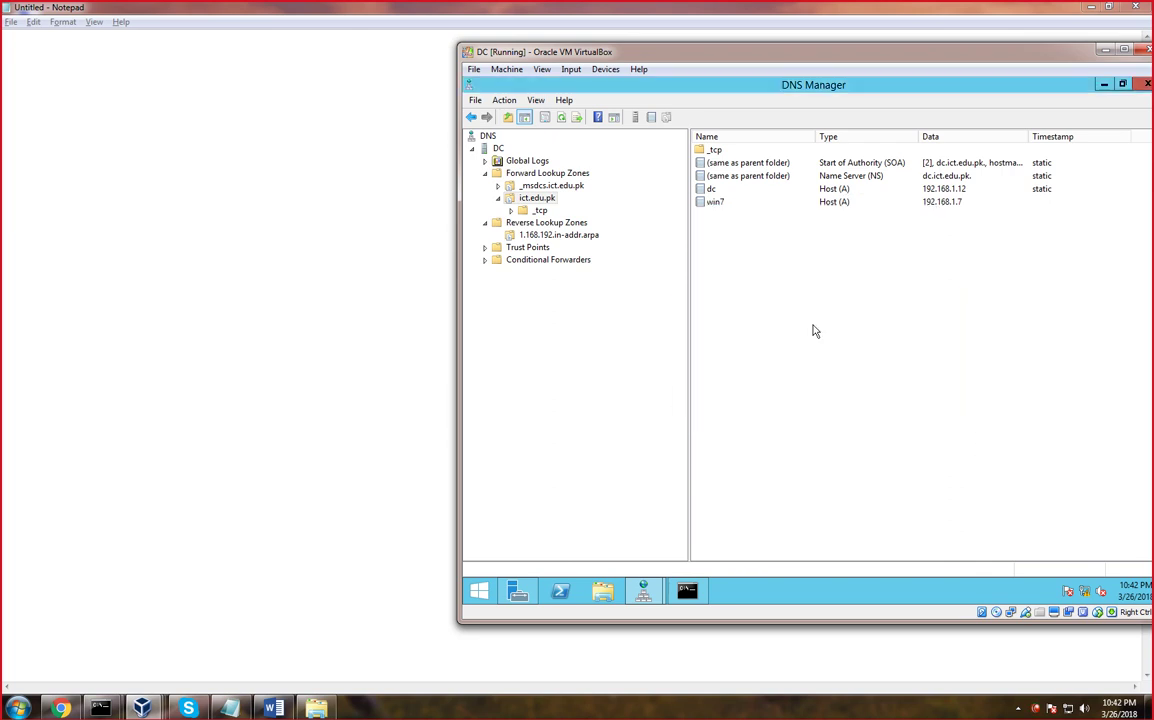
pyautogui.click(717, 203)
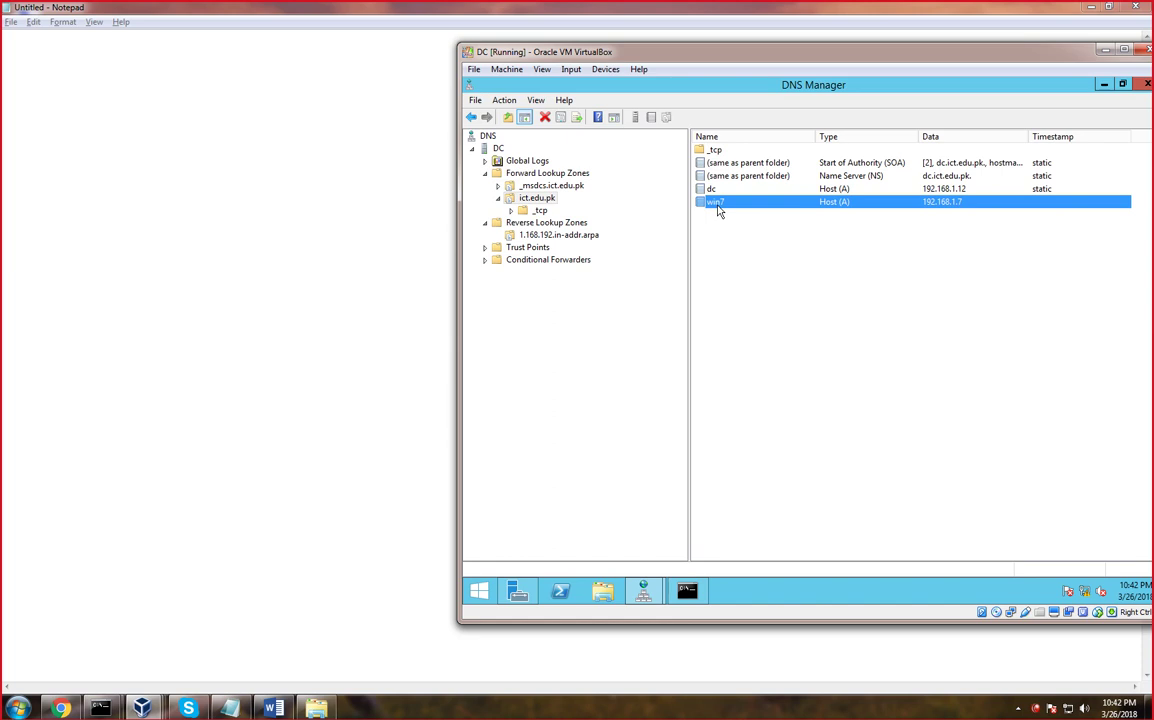
# Create a PTR record mapping 192.168.1.7 to win7.ict.edu.pk, browsing to ict.edu.pk > win7
pyautogui.rightClick(549, 236)
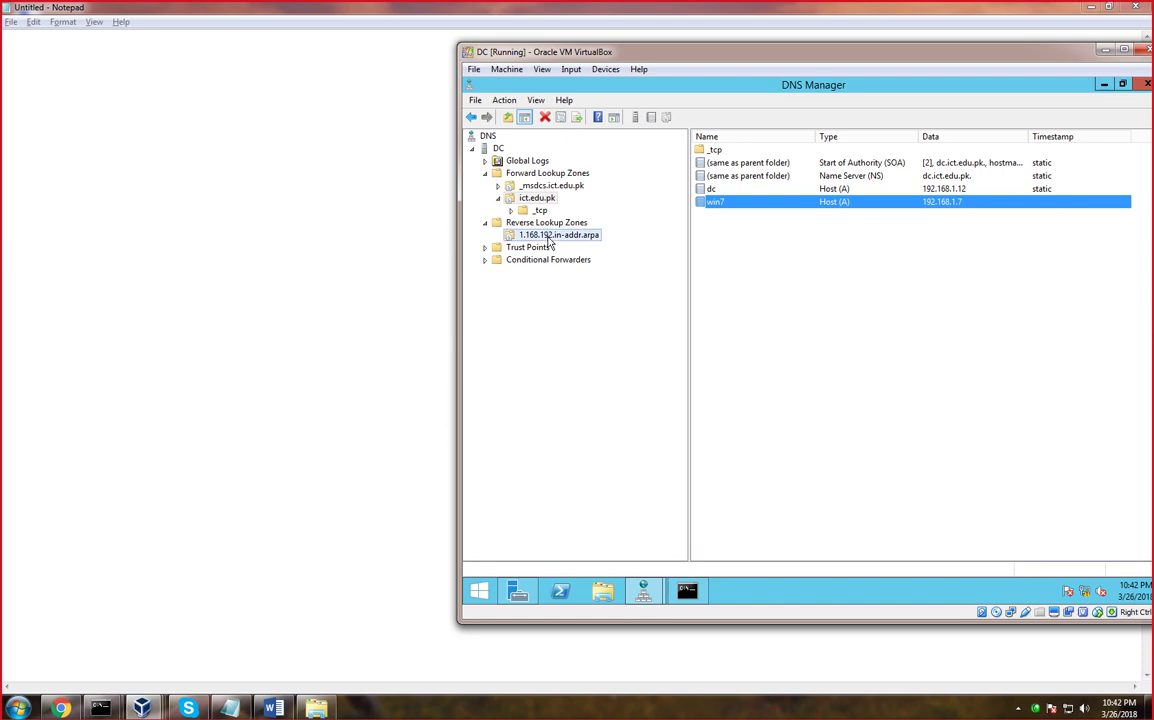
pyautogui.click(598, 274)
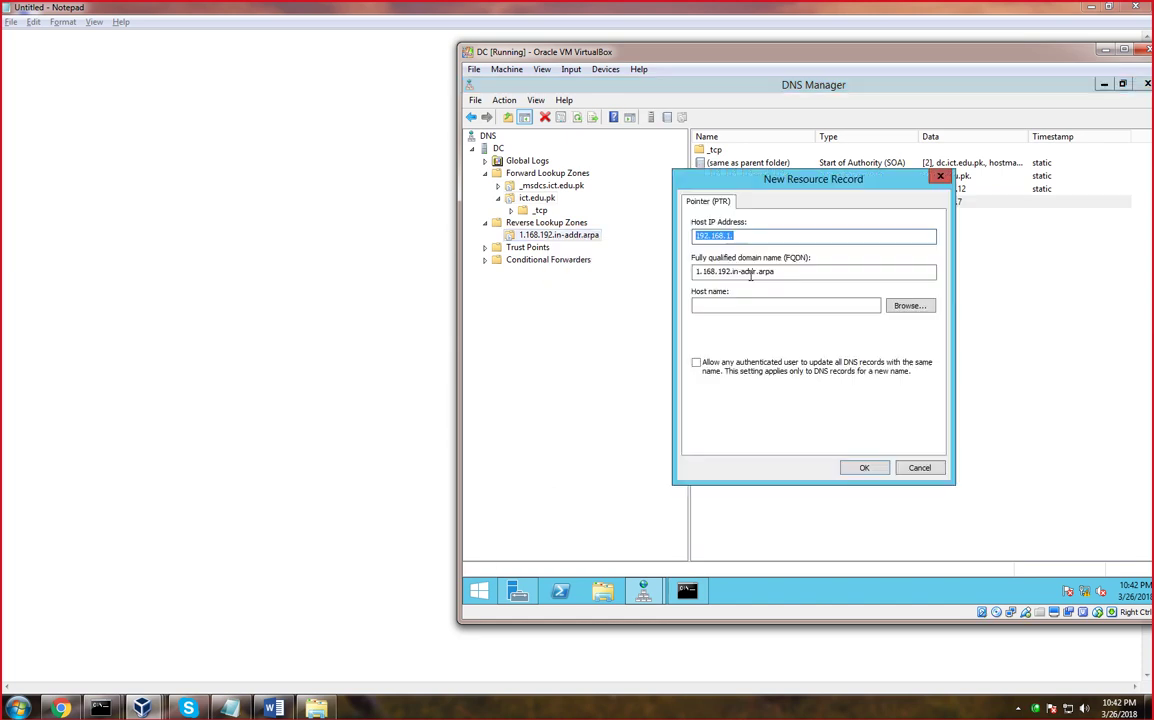
pyautogui.click(907, 306)
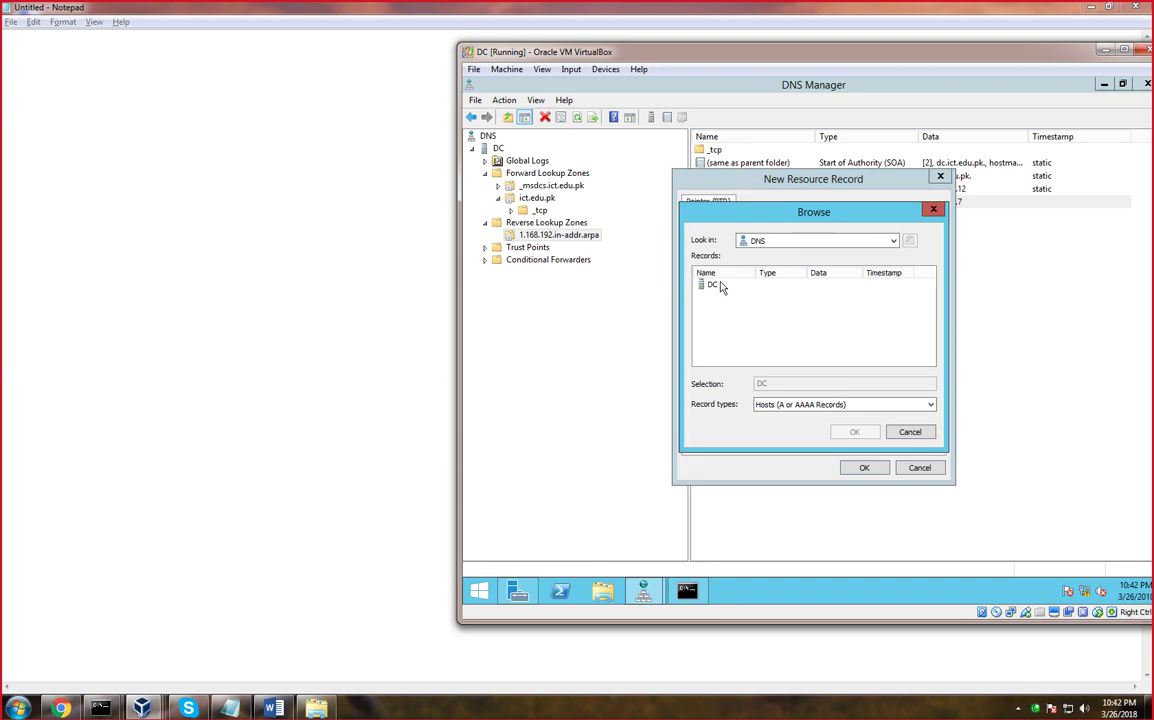
pyautogui.doubleClick(712, 285)
pyautogui.doubleClick(718, 288)
pyautogui.doubleClick(718, 296)
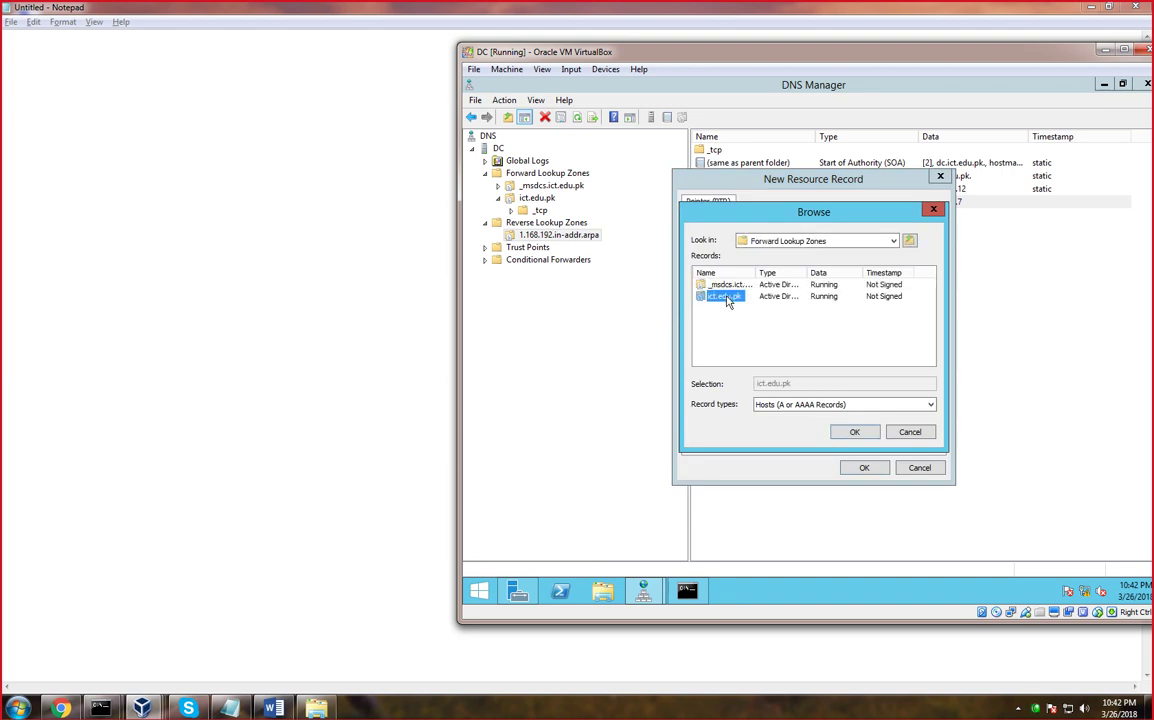
pyautogui.click(717, 309)
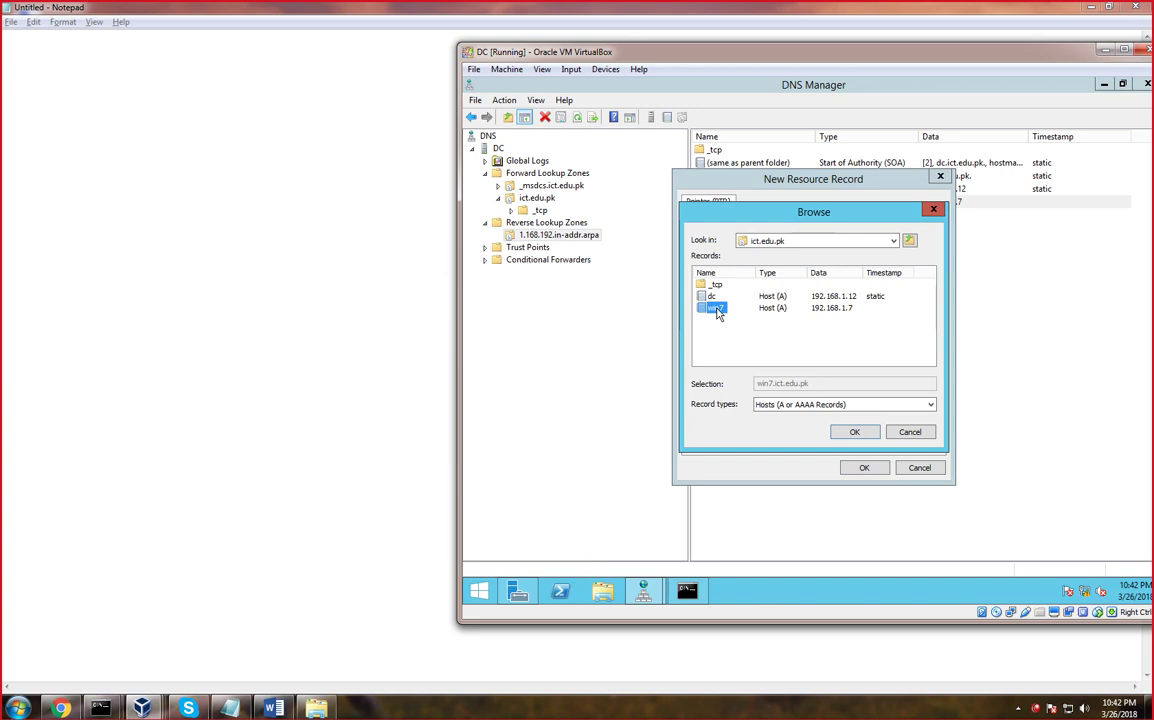
pyautogui.click(856, 432)
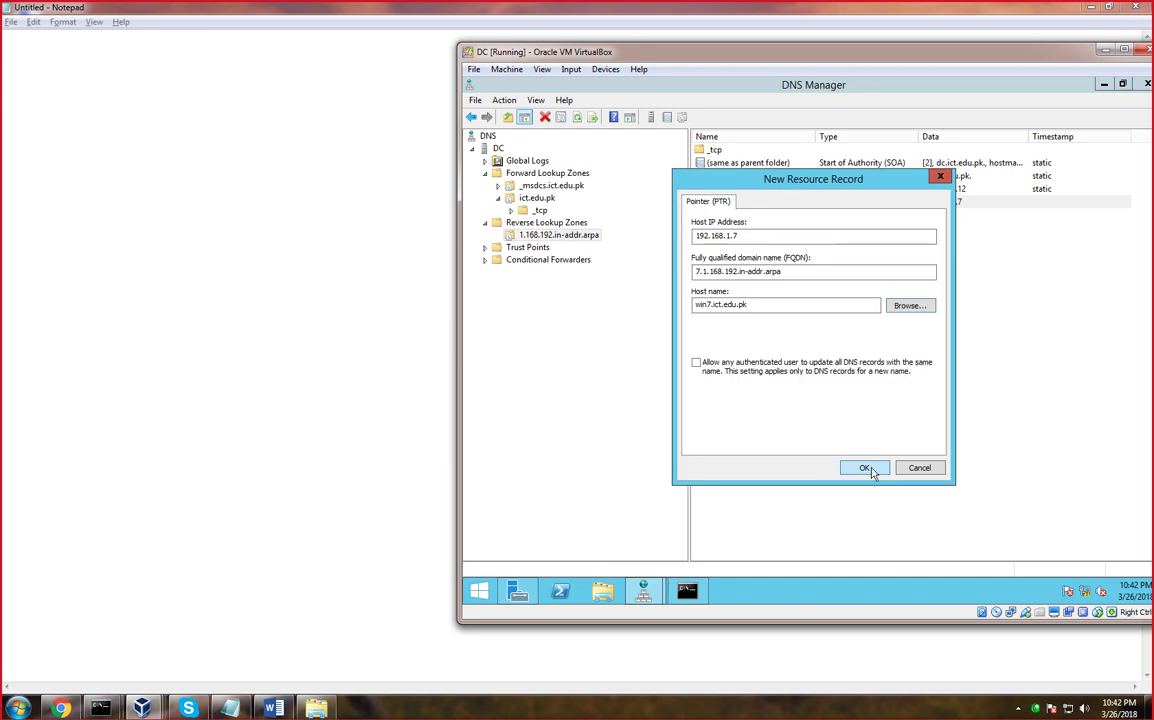
pyautogui.click(866, 468)
pyautogui.click(843, 416)
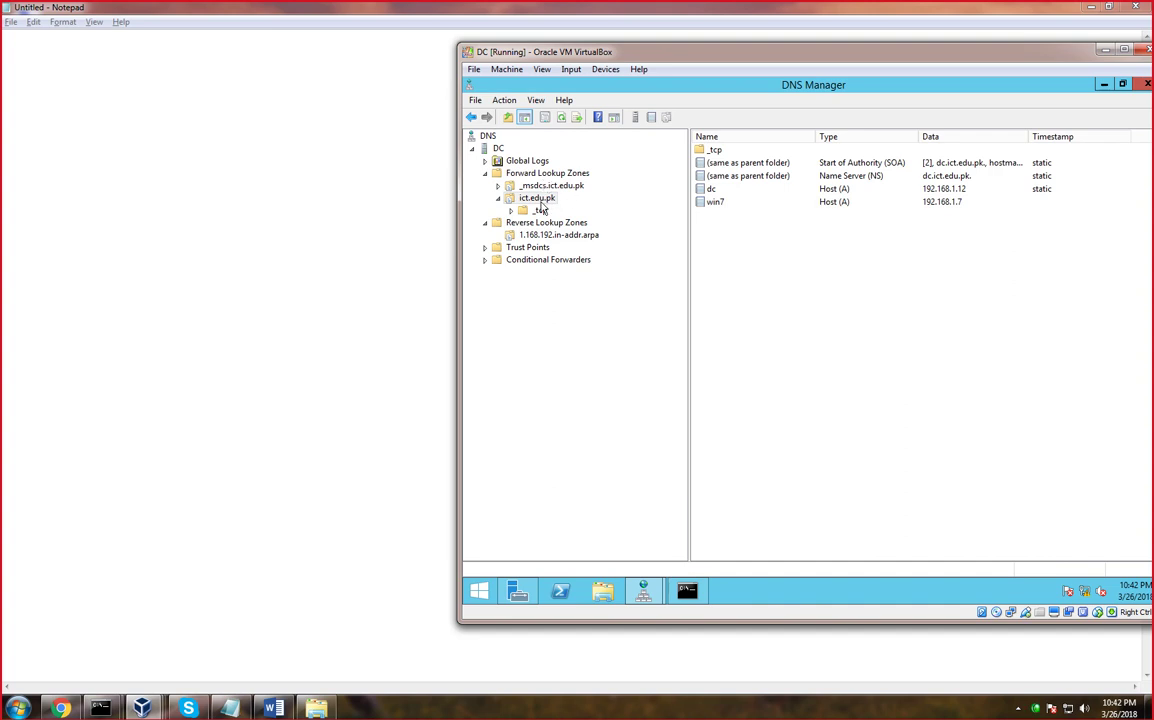
# Fill a new ict.edu.pk host form with name win10 and IP 192.168.1.10
pyautogui.click(540, 199)
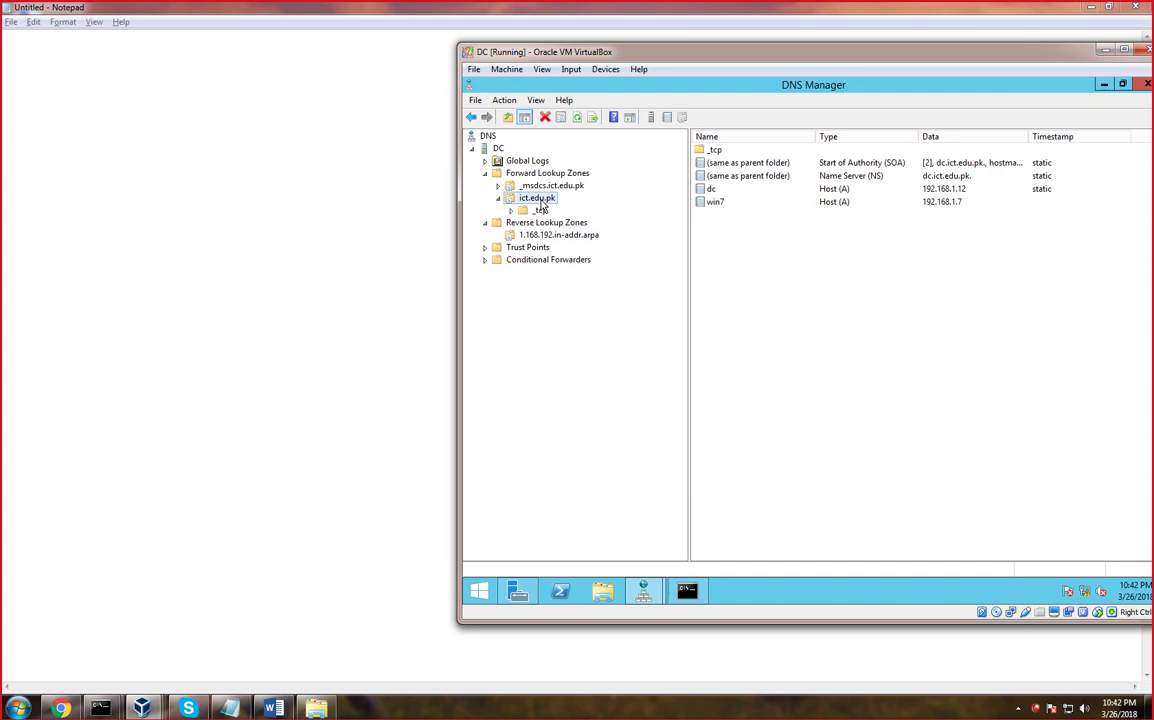
pyautogui.rightClick(540, 200)
pyautogui.click(592, 237)
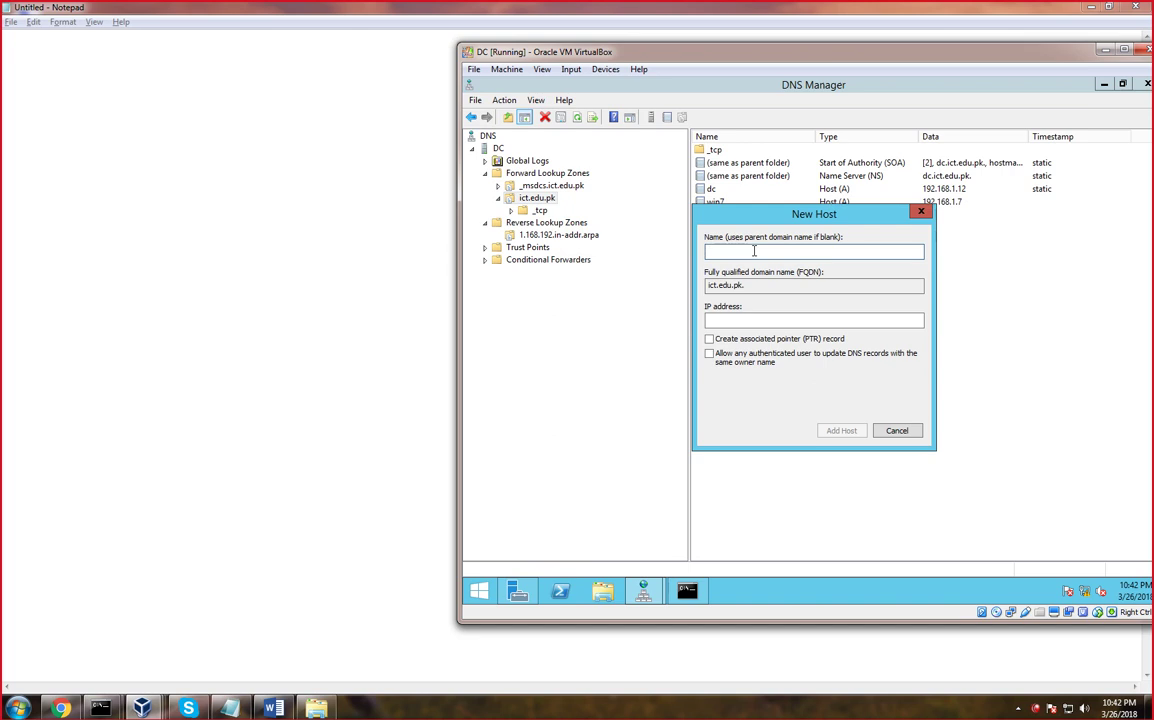
pyautogui.write('win10')
pyautogui.click(726, 321)
pyautogui.write('192.168')
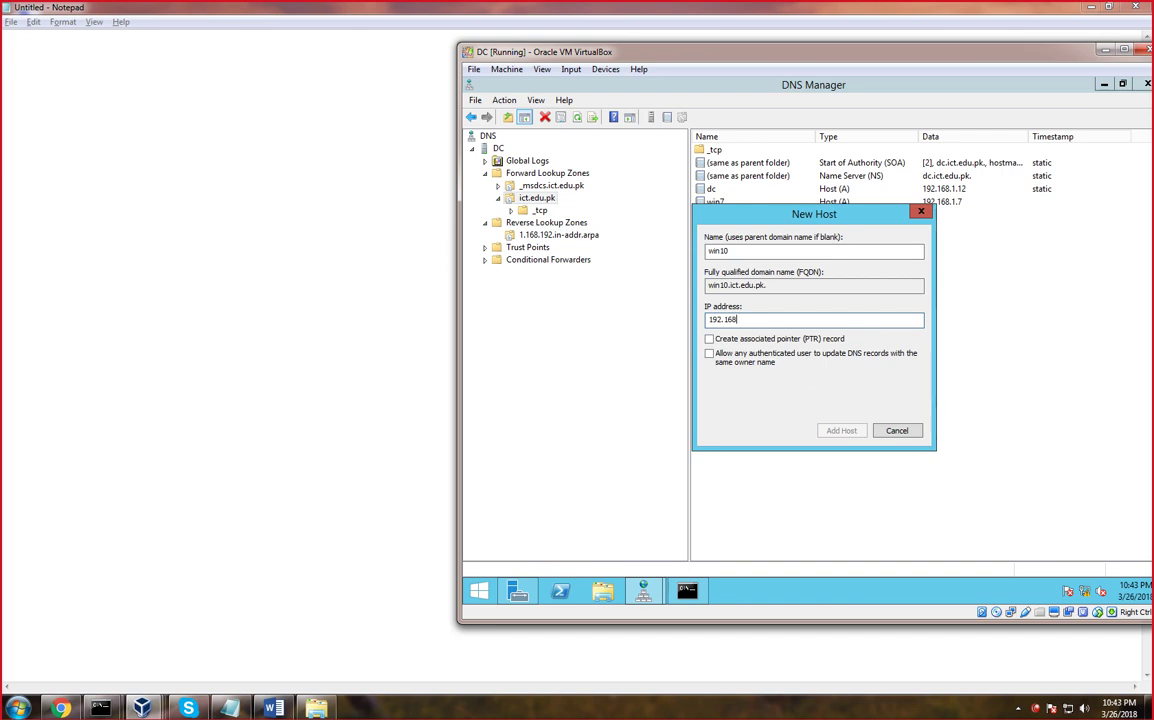
pyautogui.write('.1.10')
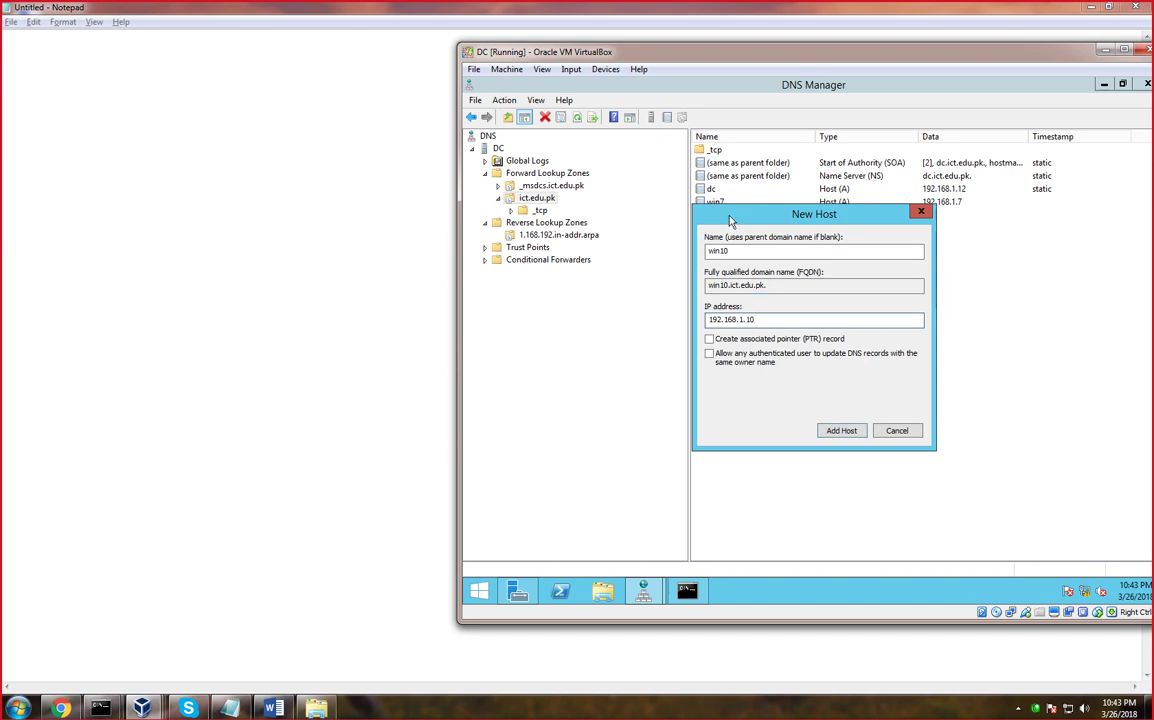
pyautogui.moveTo(730, 220); pyautogui.dragTo(801, 200)
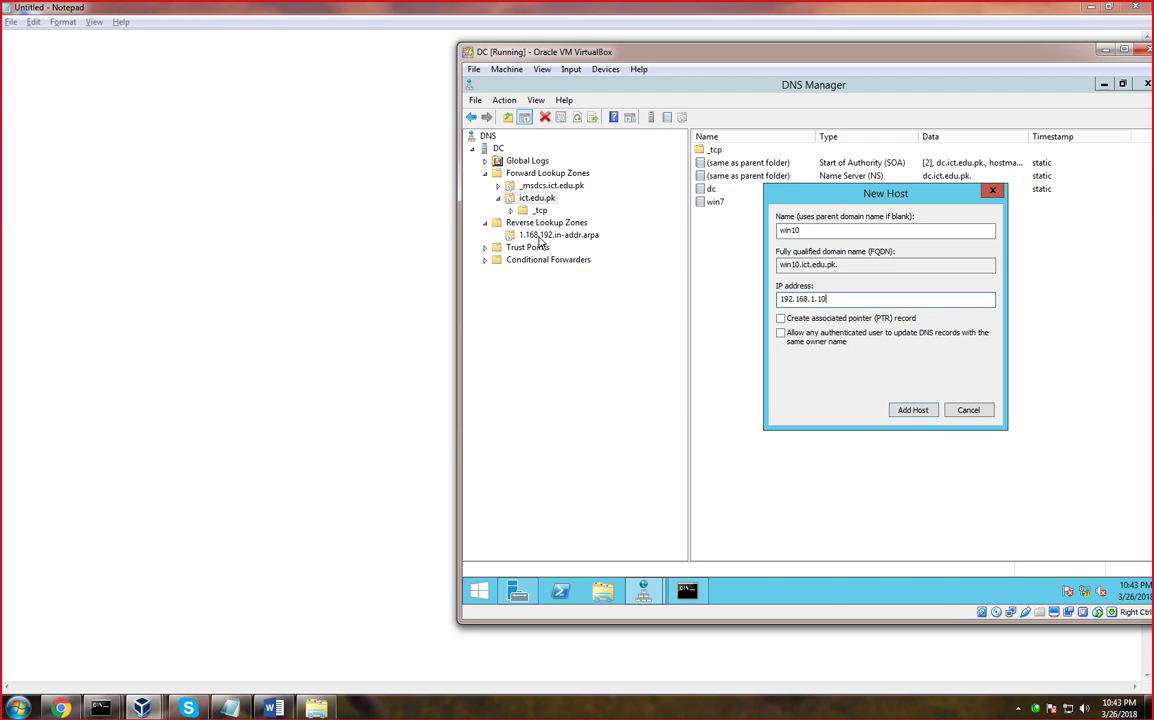
# Add host win10 at 192.168.1.10 to ict.edu.pk with an associated PTR record
pyautogui.click(781, 320)
pyautogui.click(917, 412)
pyautogui.click(912, 390)
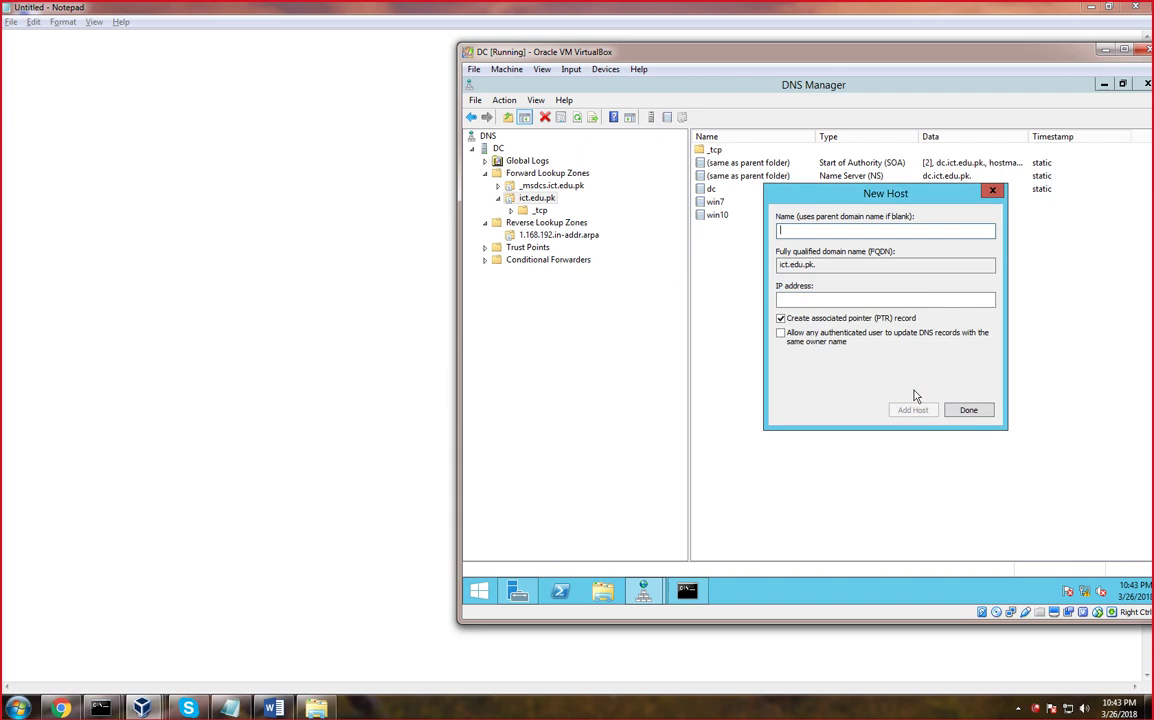
pyautogui.click(966, 410)
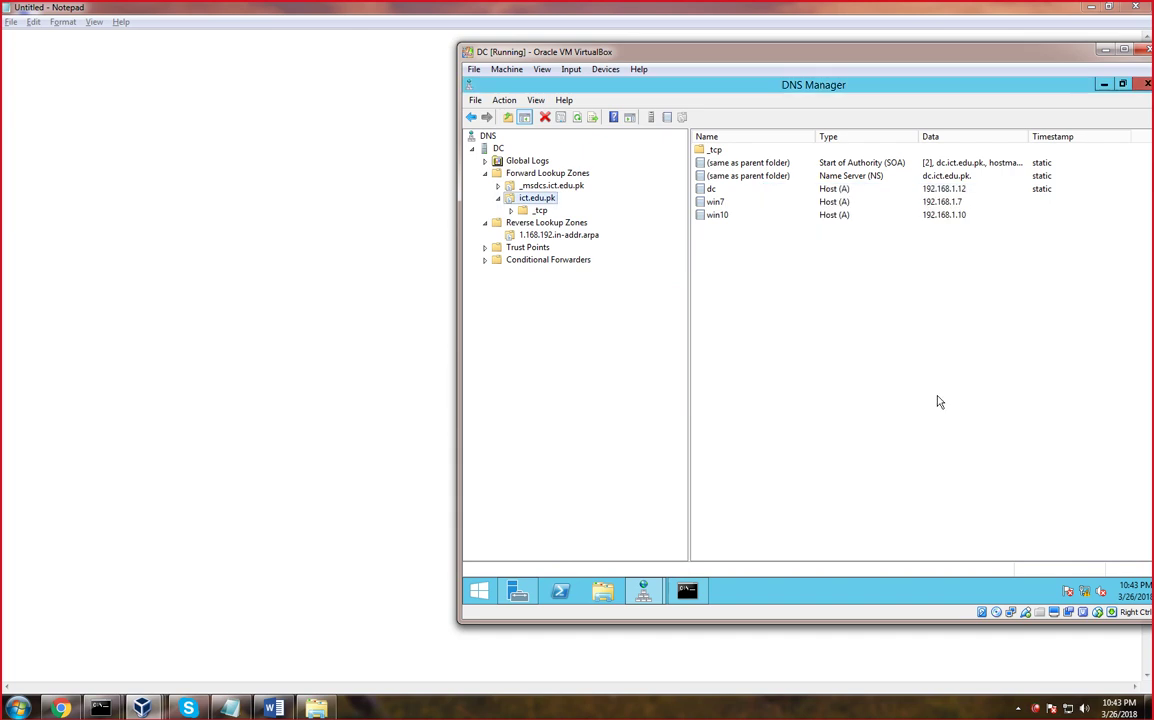
pyautogui.click(720, 217)
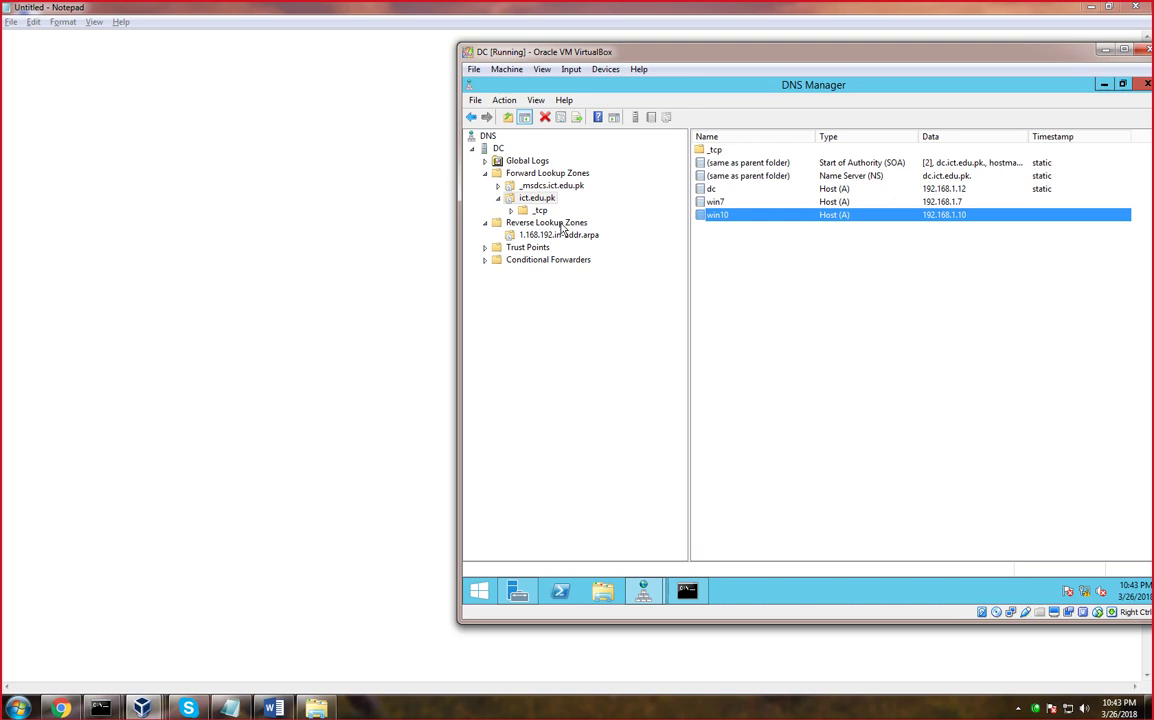
# Refresh the 1.168.192.in-addr.arpa reverse zone to confirm the 192.168.1.10 pointer, then return to ict.edu.pk
pyautogui.doubleClick(545, 222)
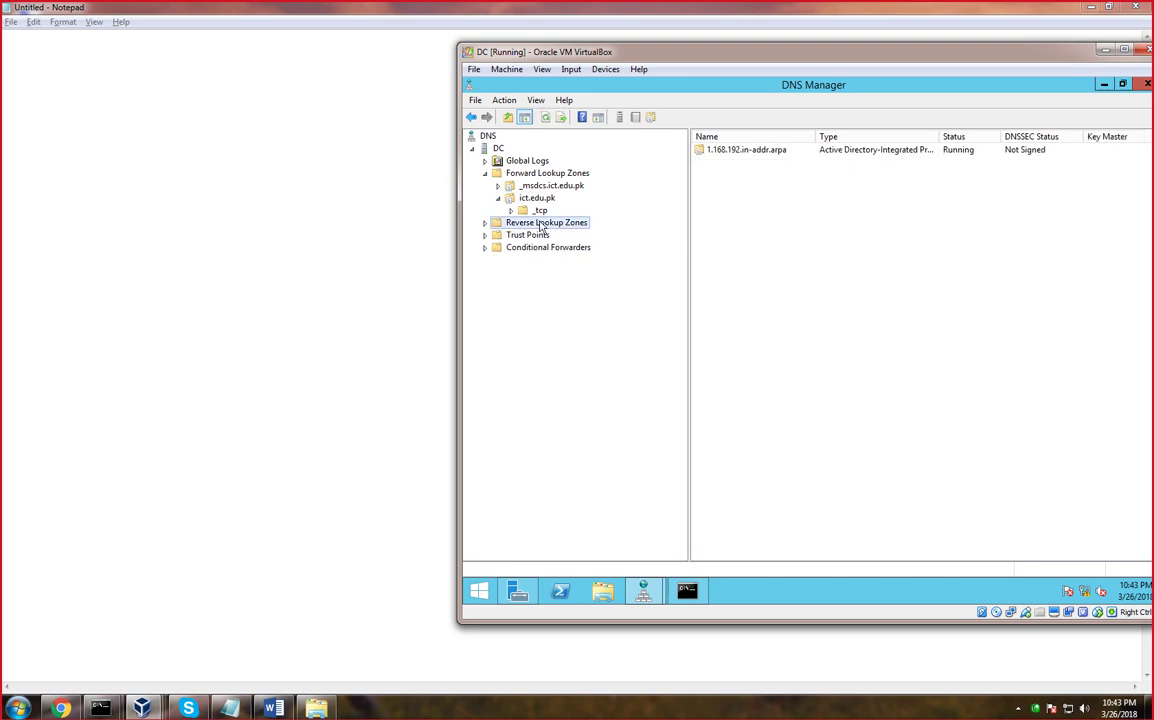
pyautogui.doubleClick(540, 222)
pyautogui.click(555, 234)
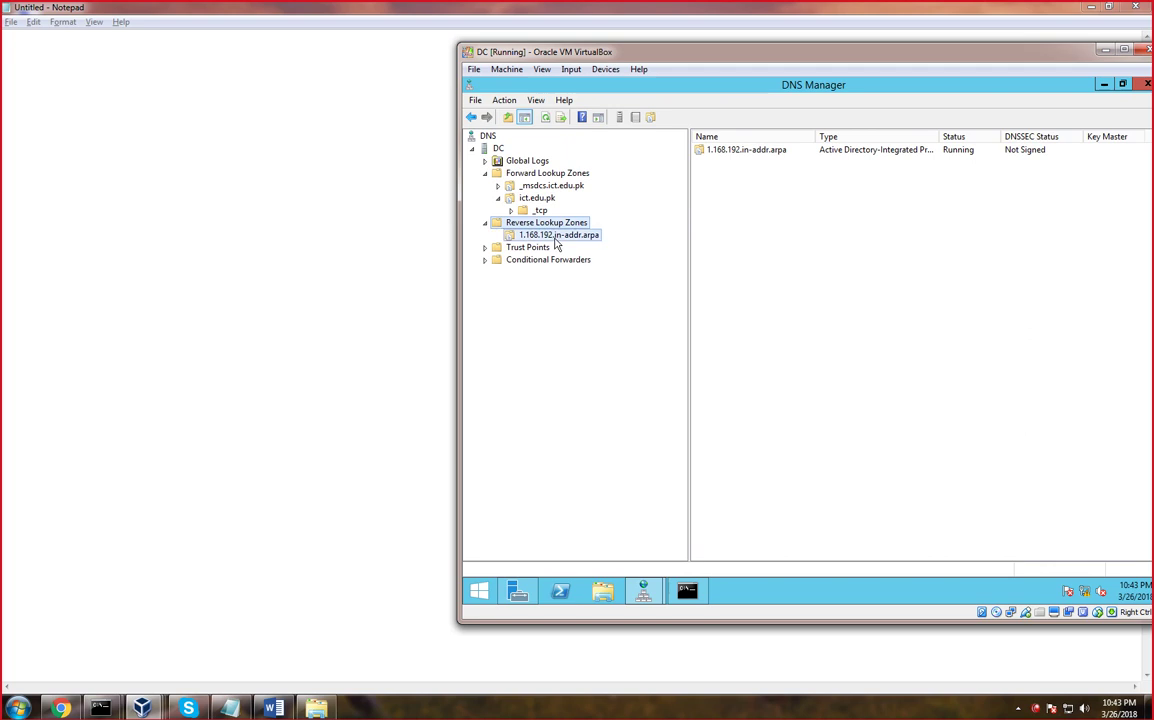
pyautogui.rightClick(755, 268)
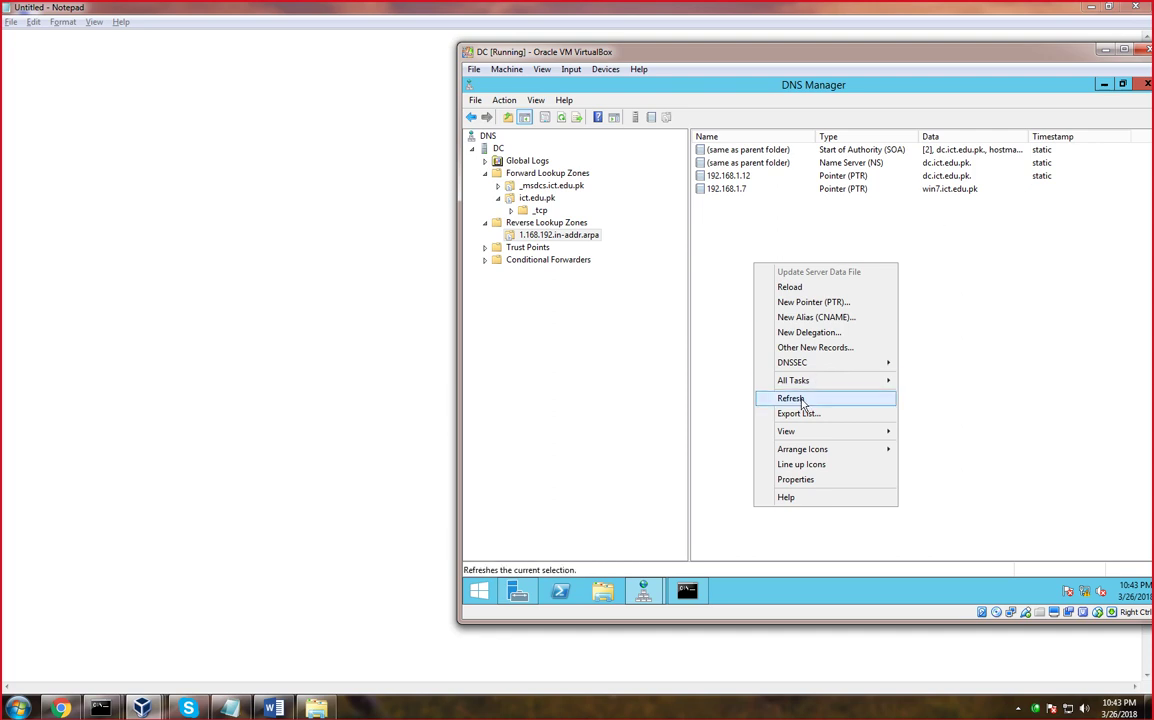
pyautogui.click(801, 399)
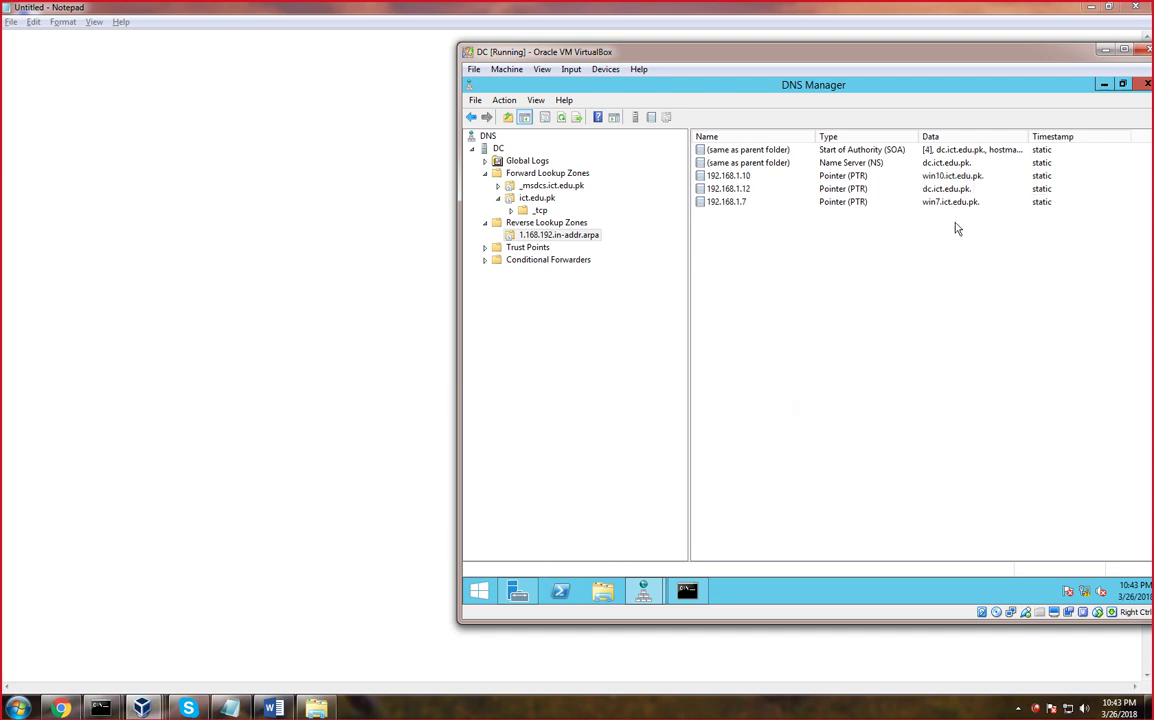
pyautogui.click(930, 178)
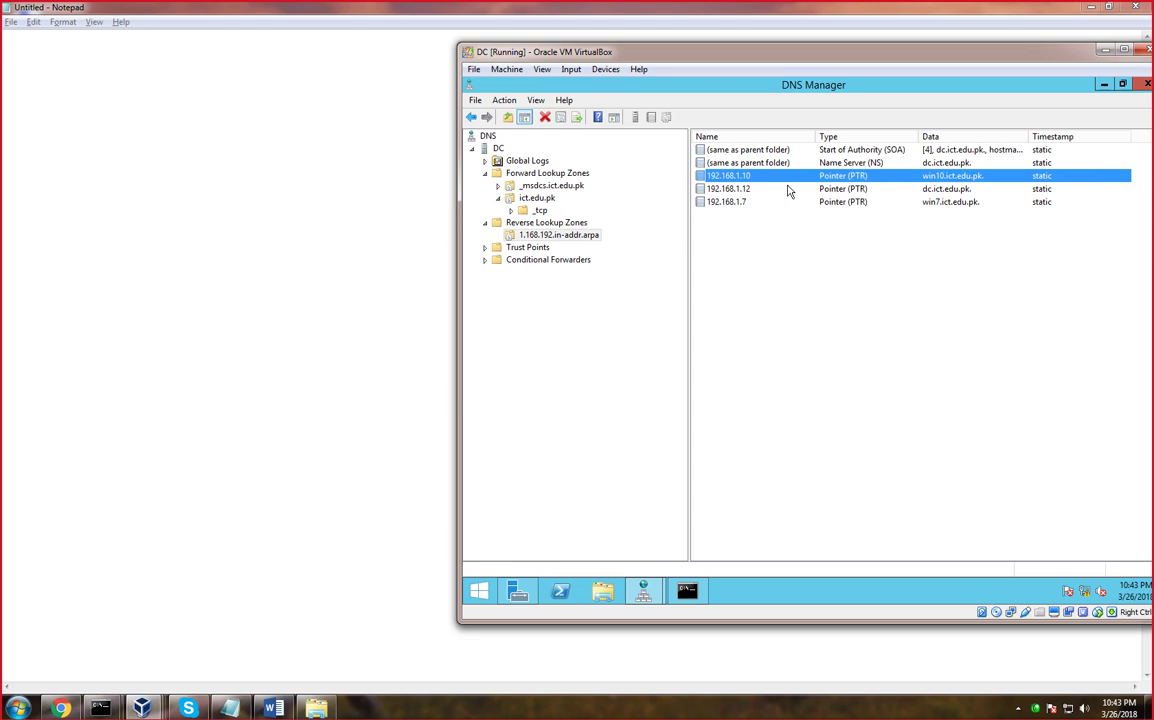
pyautogui.click(535, 174)
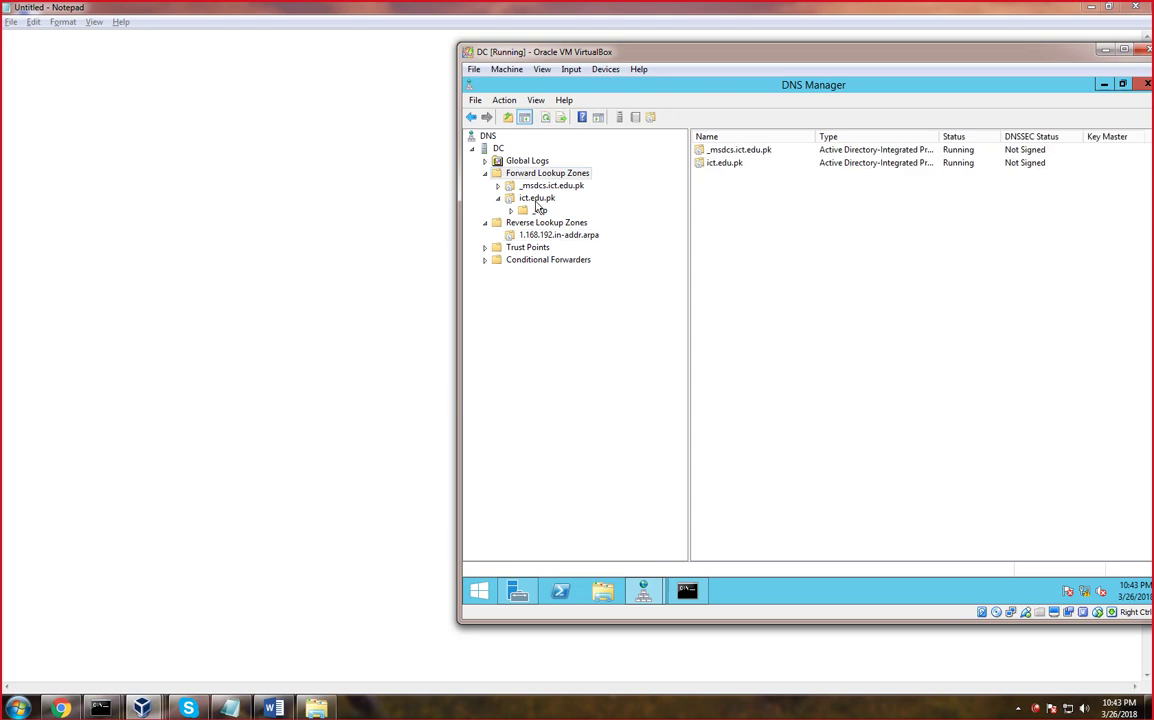
pyautogui.click(536, 198)
# Create a new host record winxp at 192.168.1.16 in the ict.edu.pk zone
pyautogui.rightClick(741, 252)
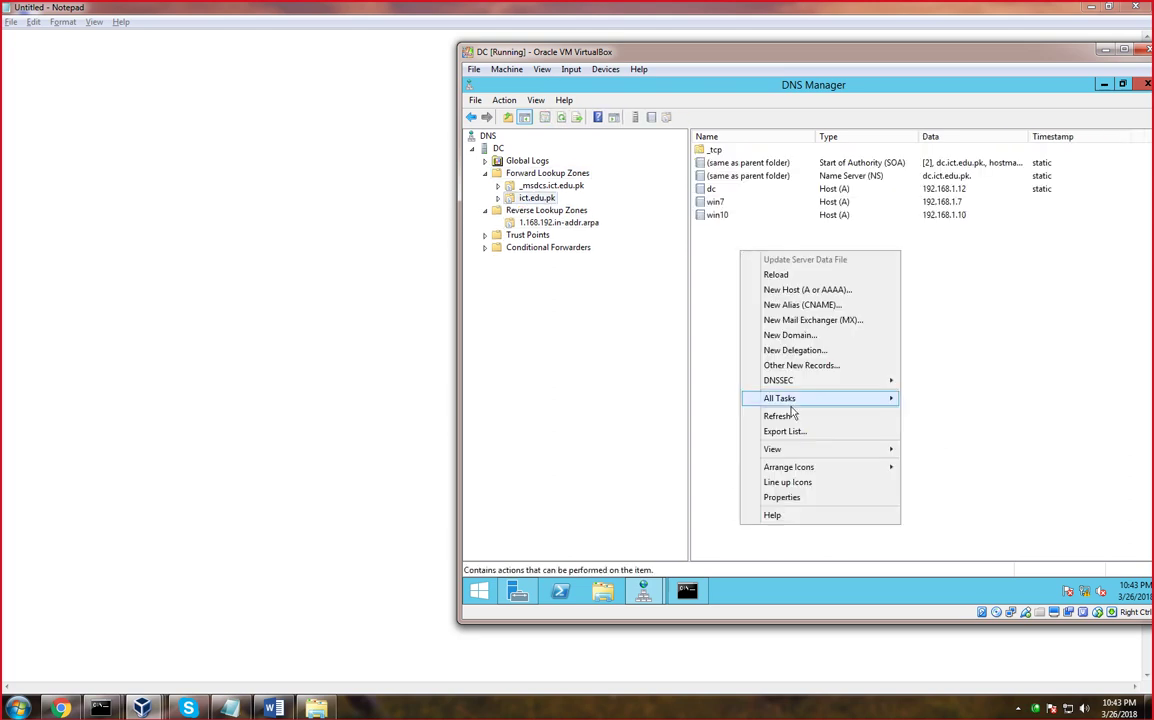
pyautogui.click(789, 290)
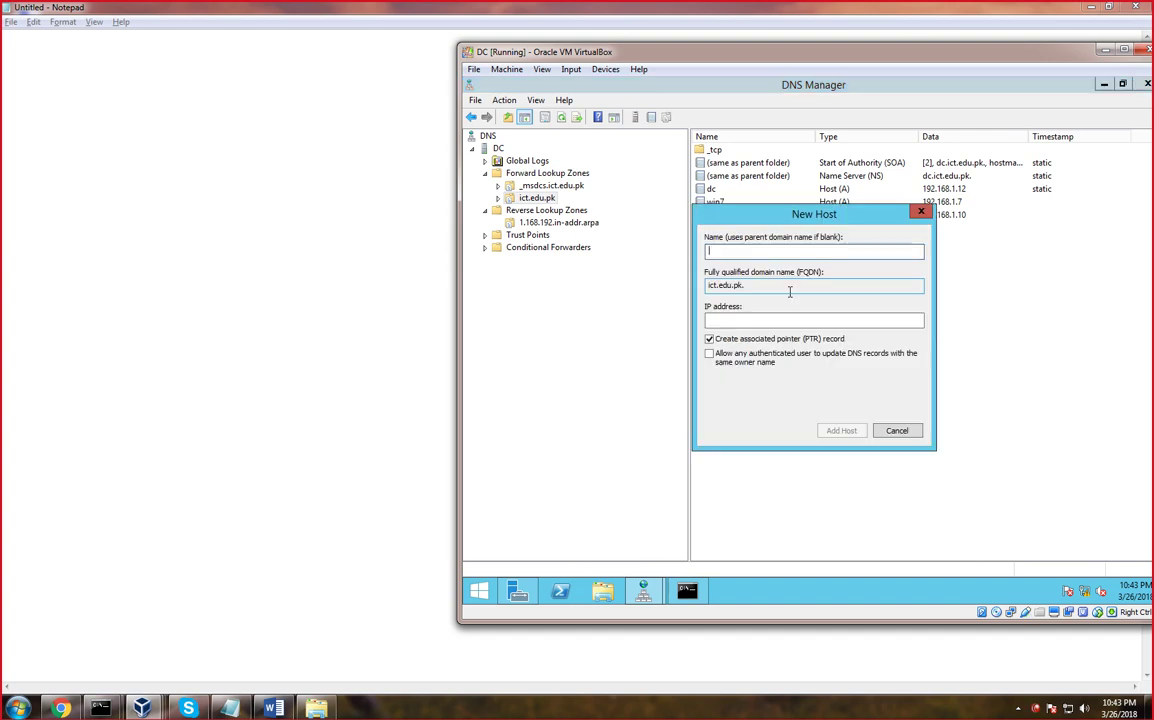
pyautogui.write('win')
pyautogui.write('ser')
pyautogui.press('BackSpace')
pyautogui.press('BackSpace')
pyautogui.press('BackSpace')
pyautogui.write('xp')
pyautogui.click(773, 320)
pyautogui.write('192.168')
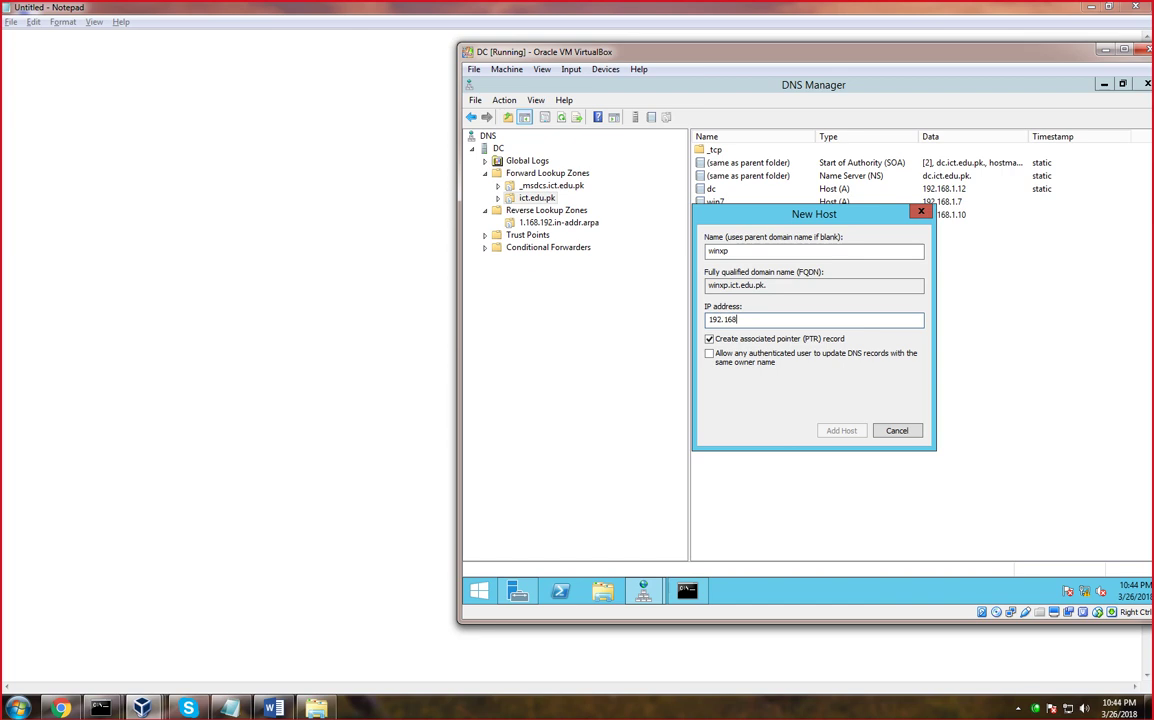
pyautogui.write('.1.16')
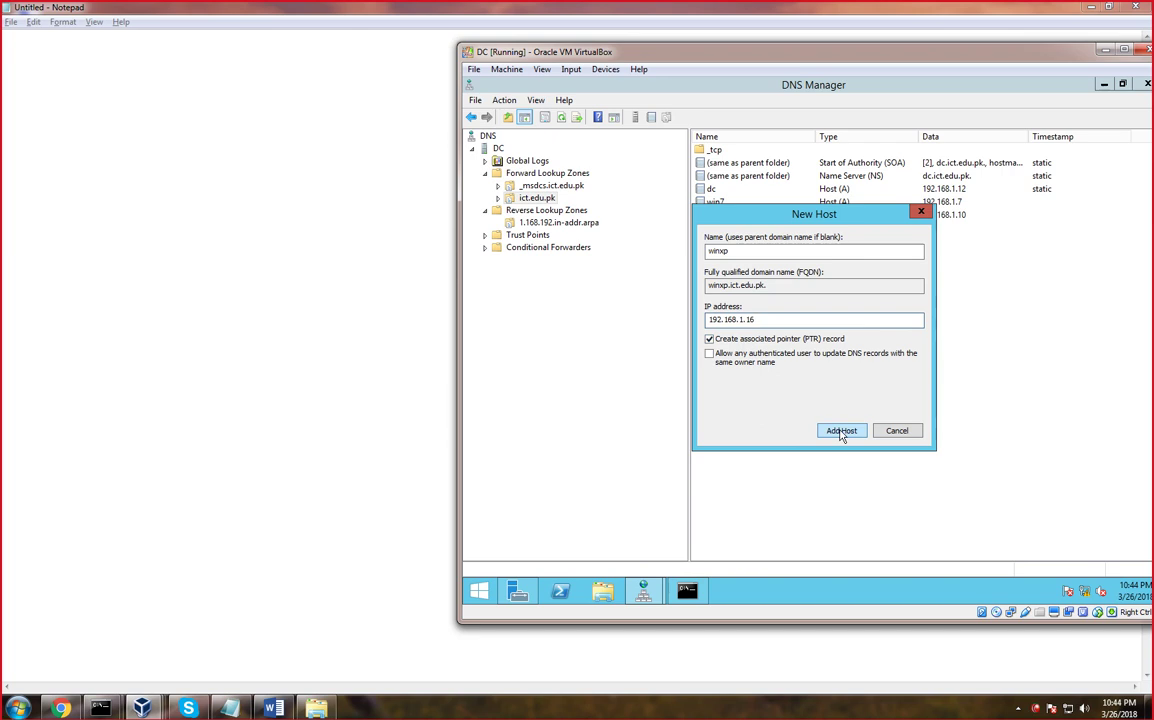
pyautogui.click(841, 432)
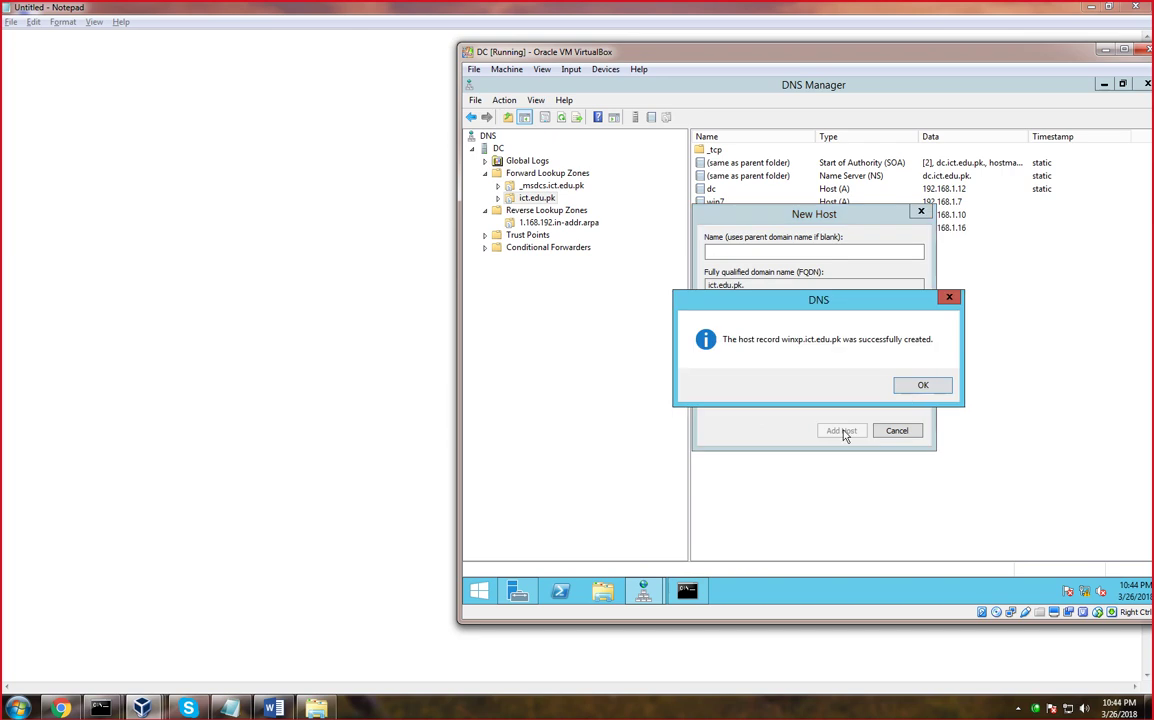
pyautogui.click(910, 390)
pyautogui.click(895, 431)
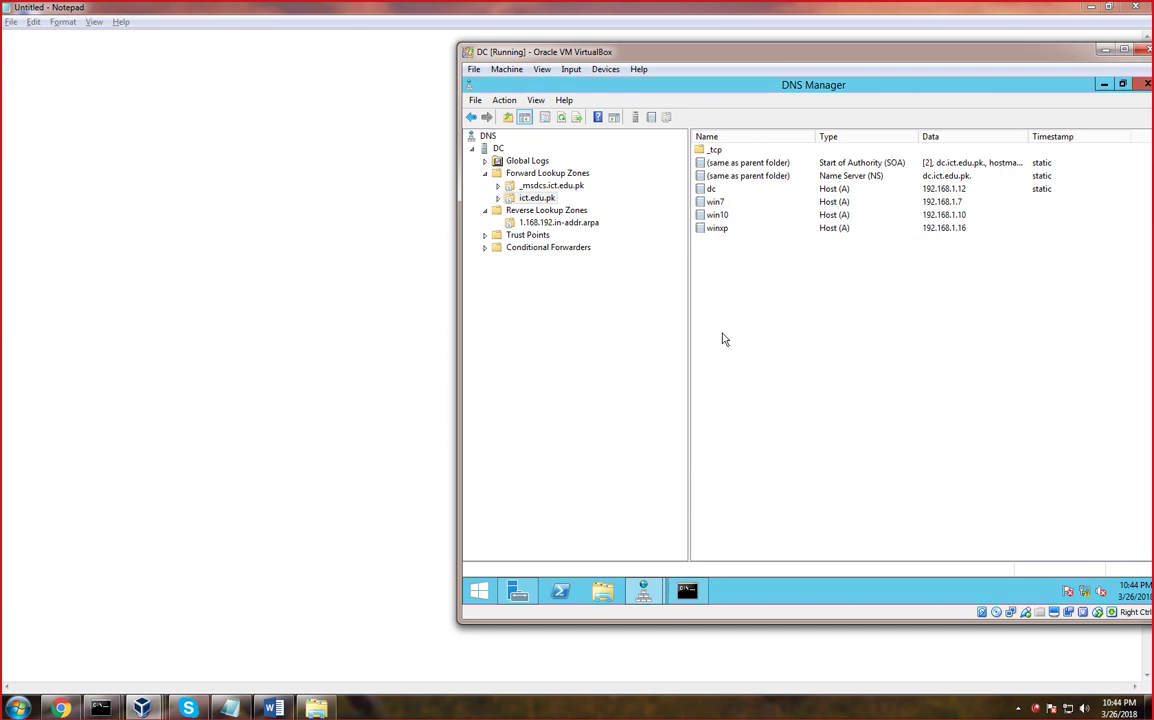
# Refresh the 1.168.192.in-addr.arpa reverse zone to reveal the winxp pointer record
pyautogui.click(530, 210)
pyautogui.click(545, 222)
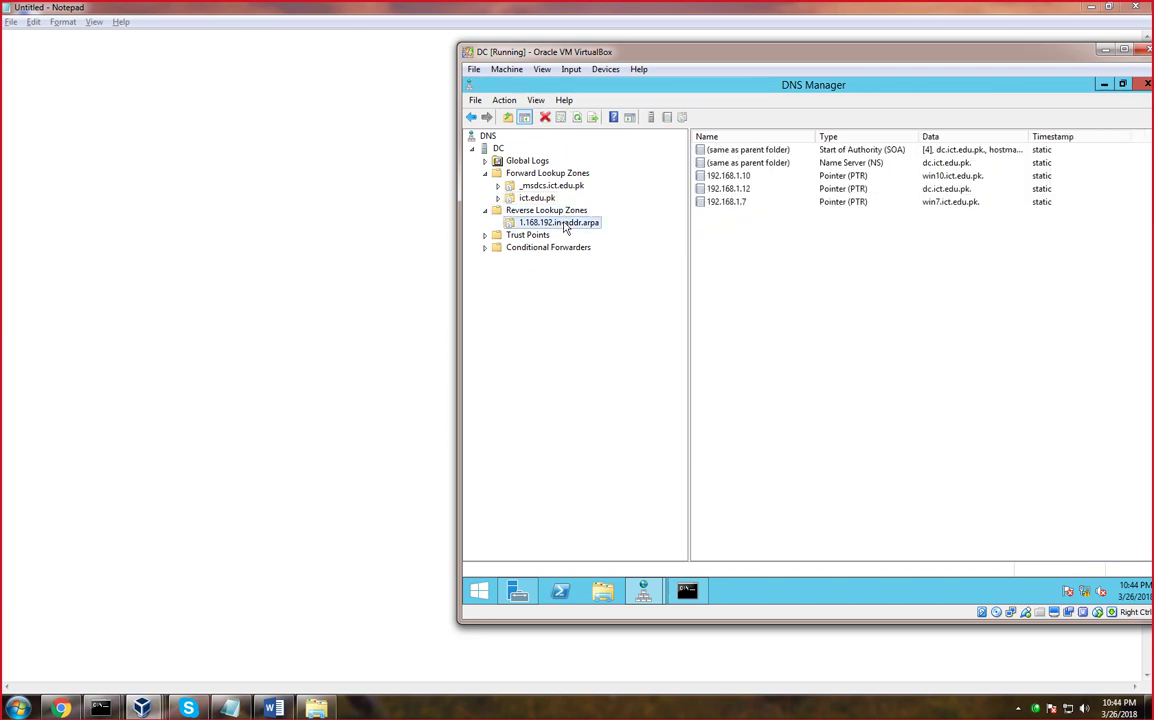
pyautogui.rightClick(727, 278)
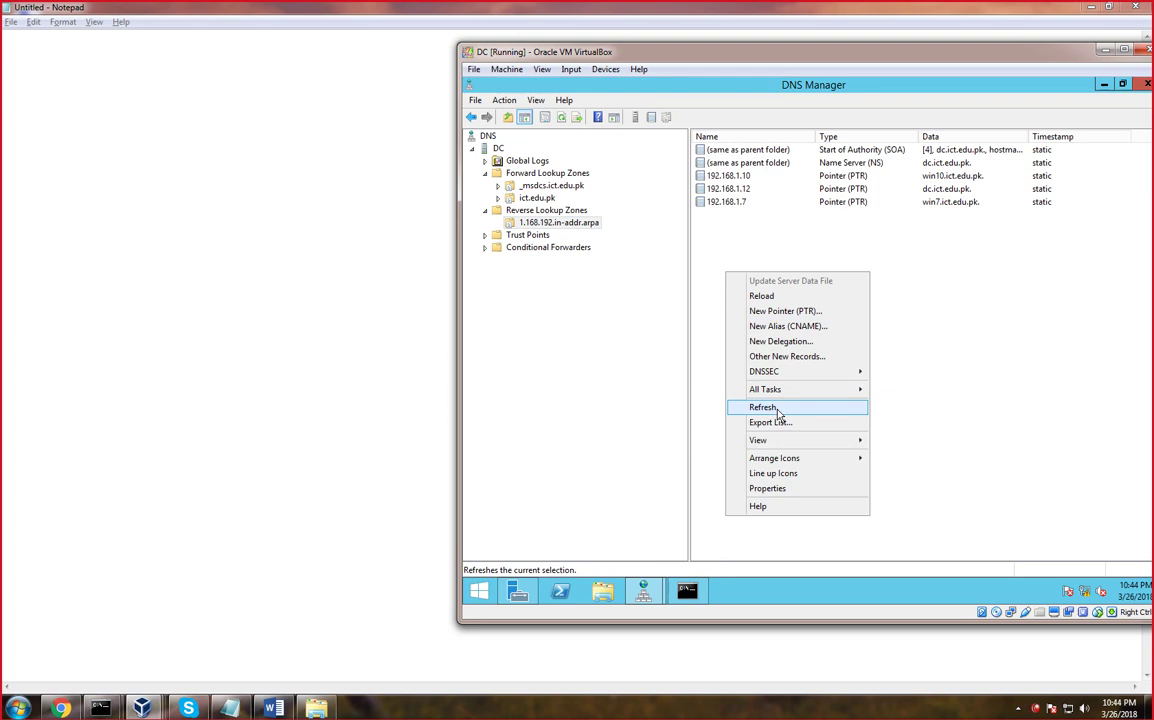
pyautogui.click(763, 408)
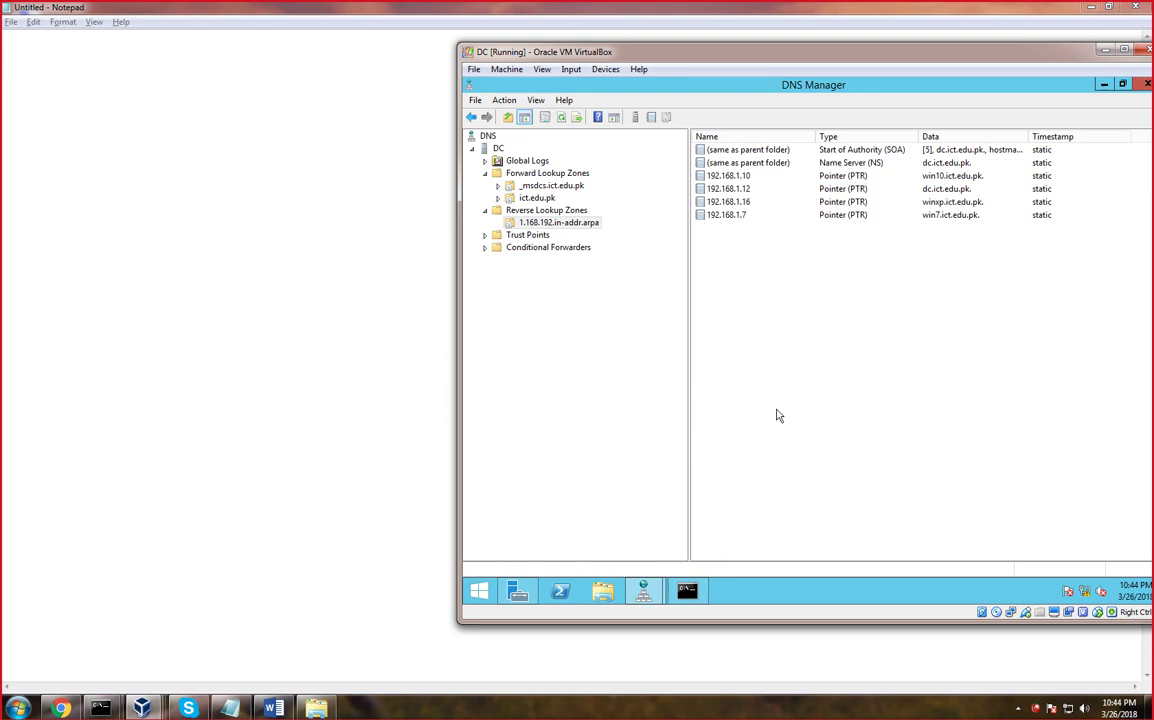
pyautogui.click(948, 217)
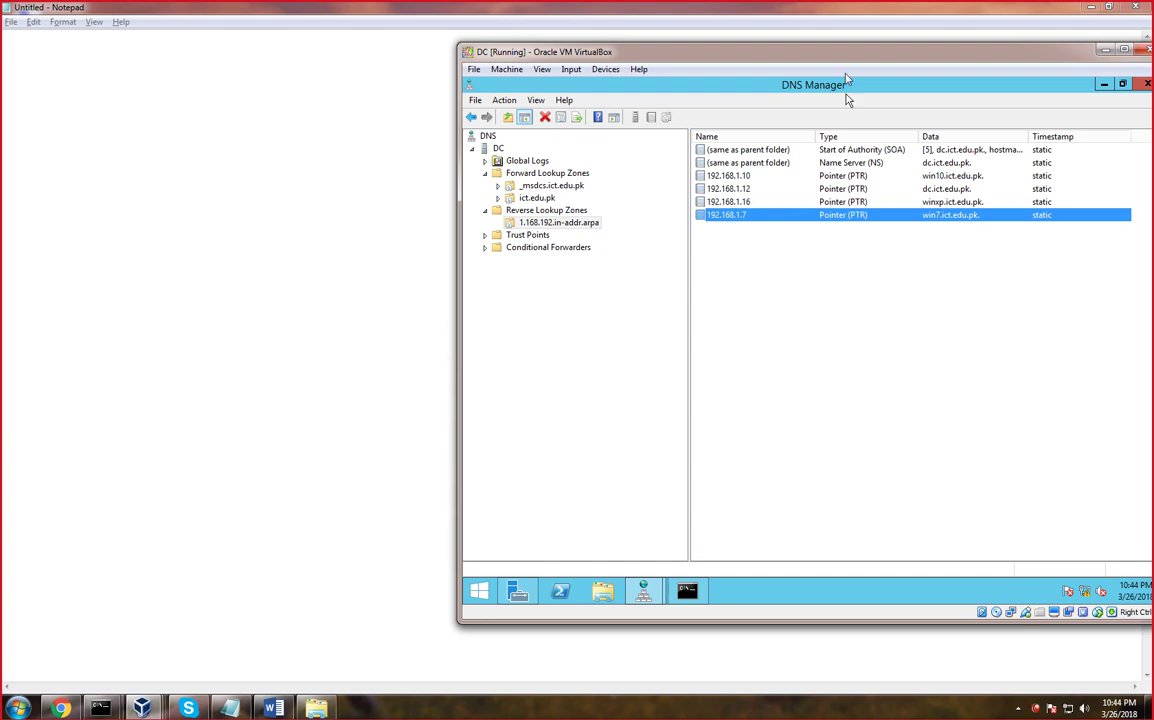
pyautogui.moveTo(846, 57); pyautogui.dragTo(700, 57)
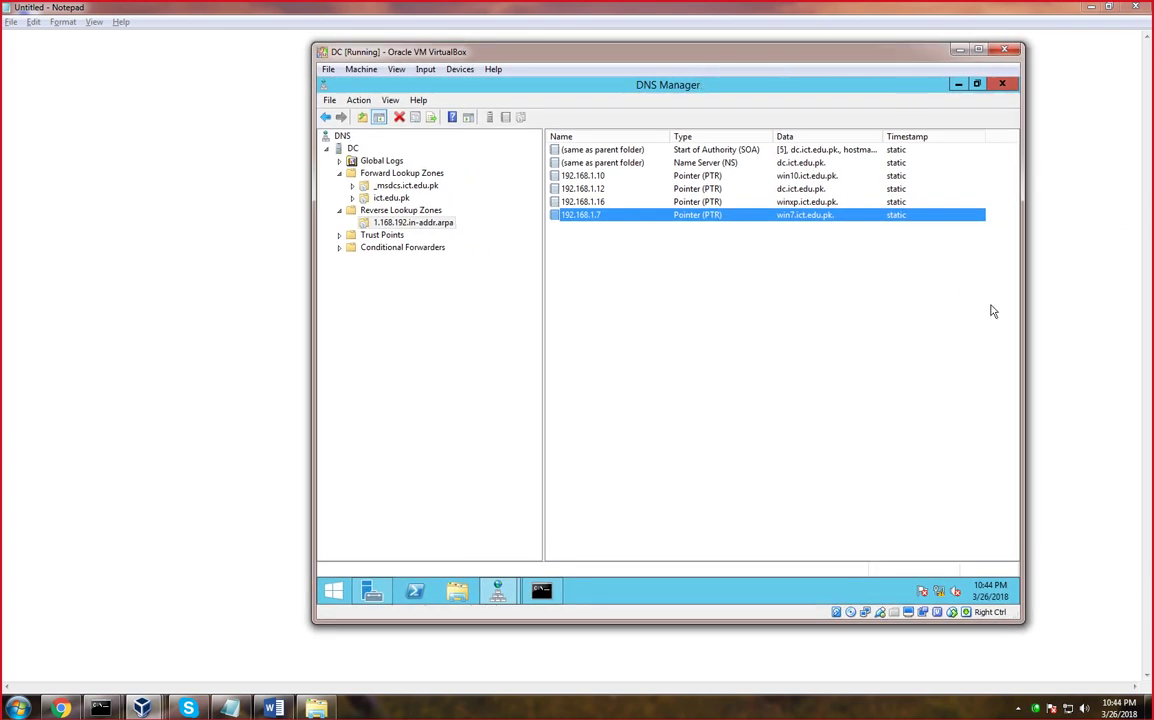
# Change the DC Ethernet adapter's preferred DNS server from 127.0.0.1 to 192.168.1.12
pyautogui.rightClick(944, 594)
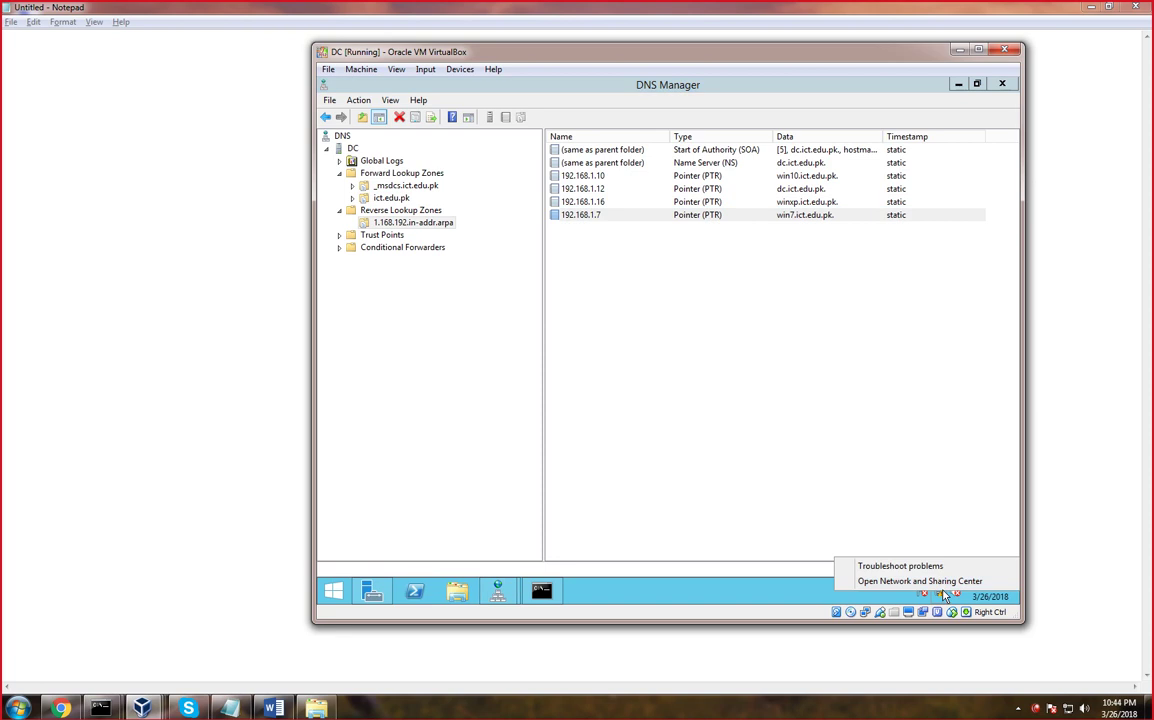
pyautogui.click(944, 591)
pyautogui.moveTo(942, 592)
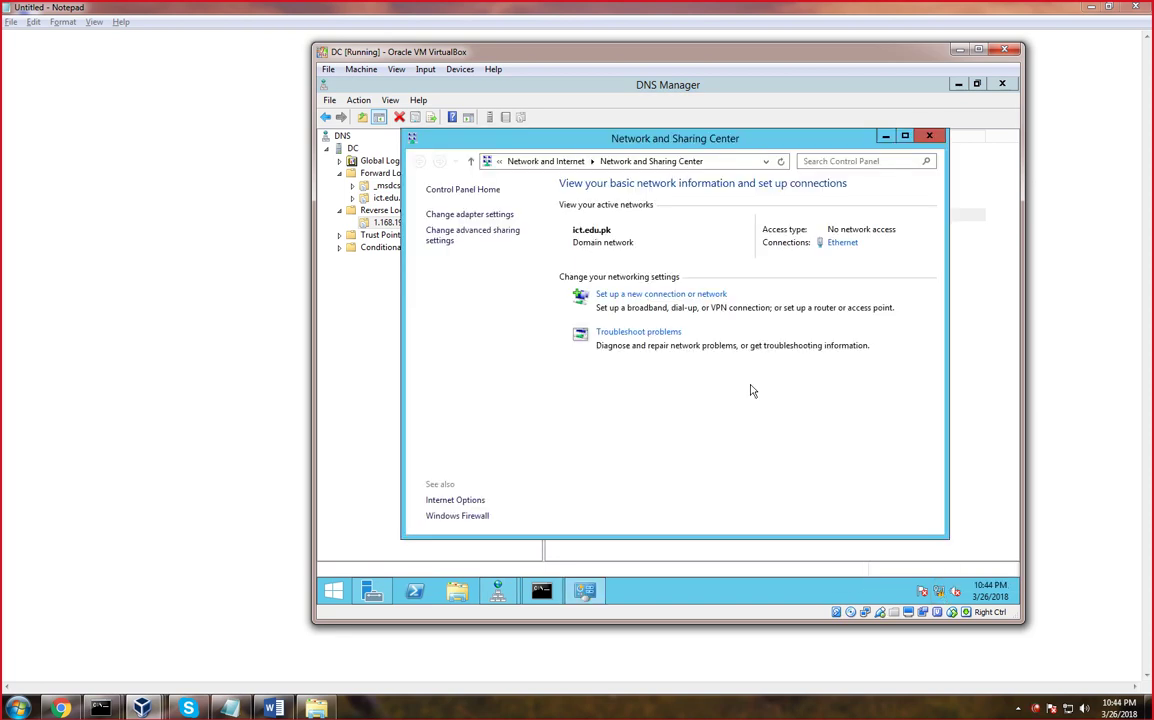
pyautogui.click(845, 244)
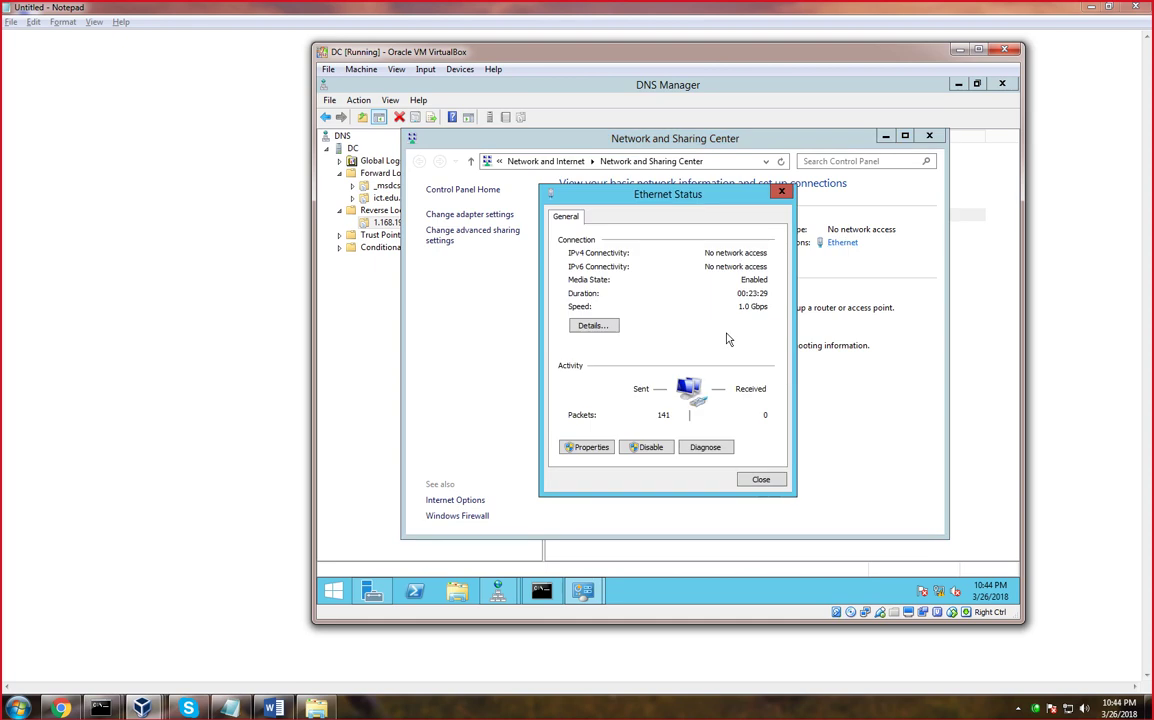
pyautogui.click(585, 444)
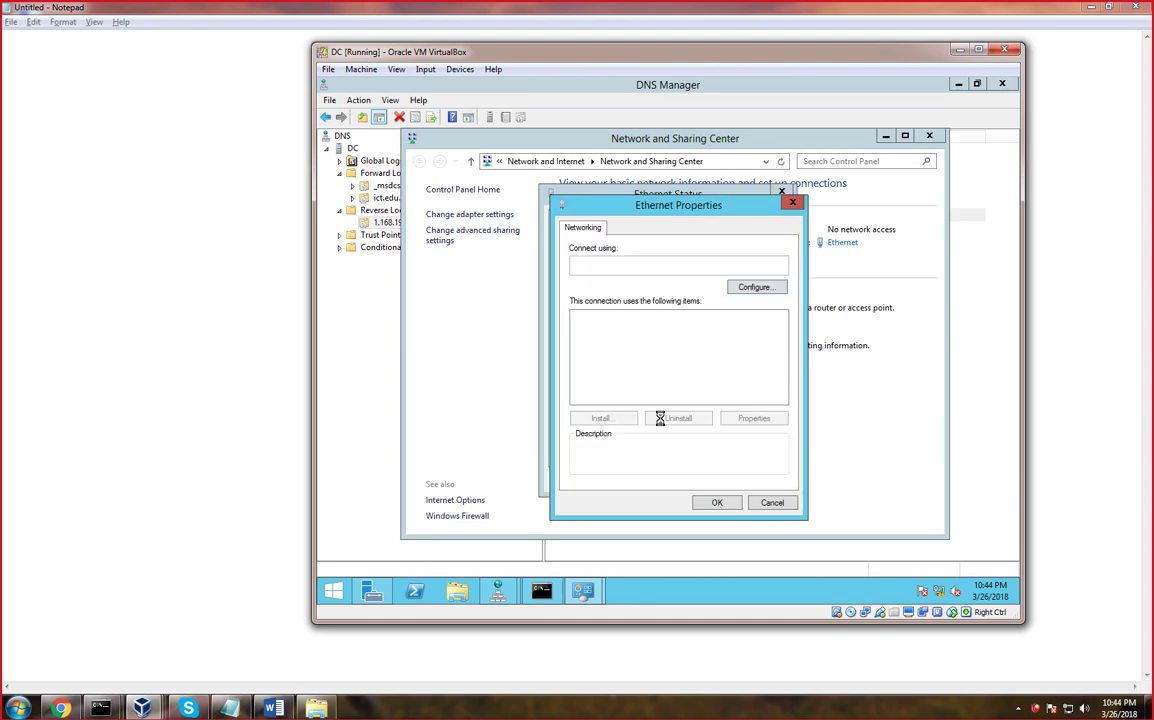
pyautogui.doubleClick(713, 399)
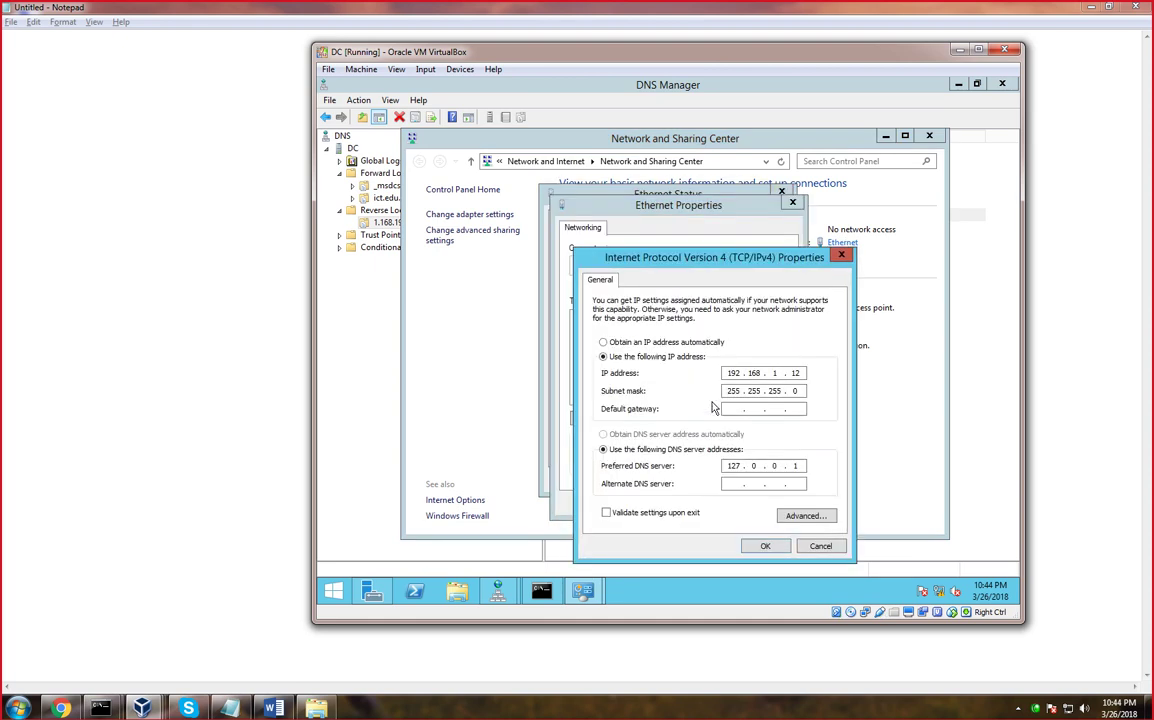
pyautogui.doubleClick(797, 465)
pyautogui.press('BackSpace')
pyautogui.press('BackSpace')
pyautogui.press('BackSpace')
pyautogui.press('BackSpace')
pyautogui.press('BackSpace')
pyautogui.write('122168')
pyautogui.click(765, 545)
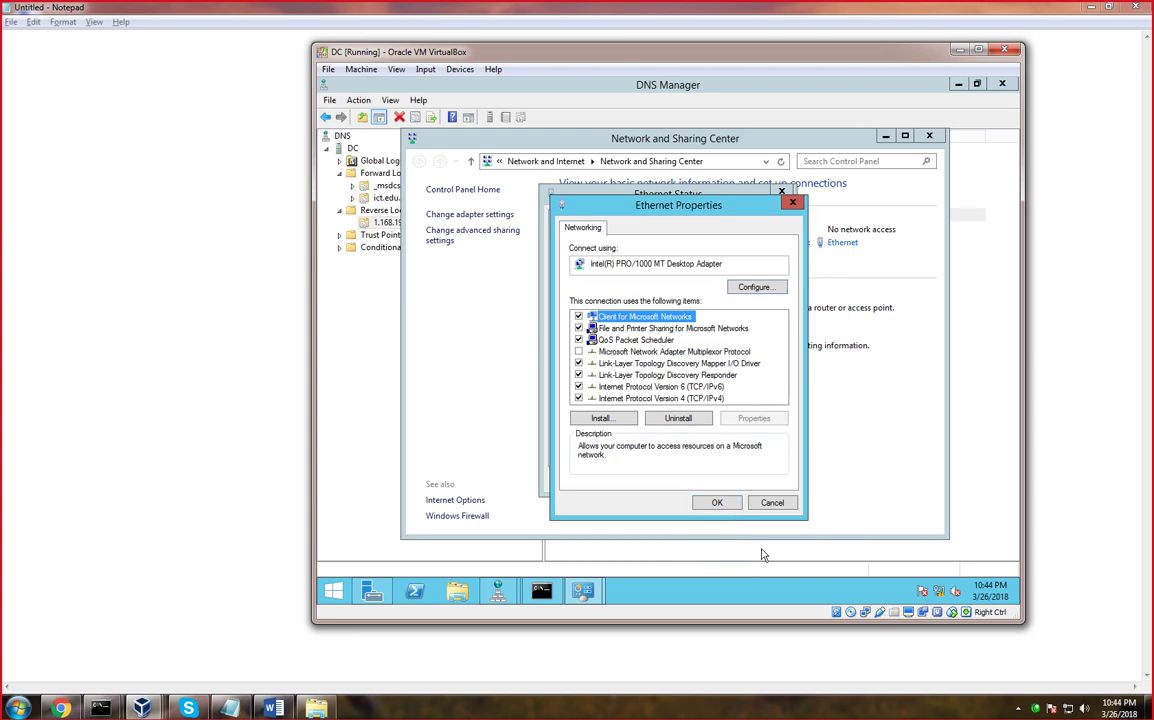
pyautogui.click(719, 504)
# Close Ethernet Status, Network and Sharing Center and DNS Manager
pyautogui.click(780, 193)
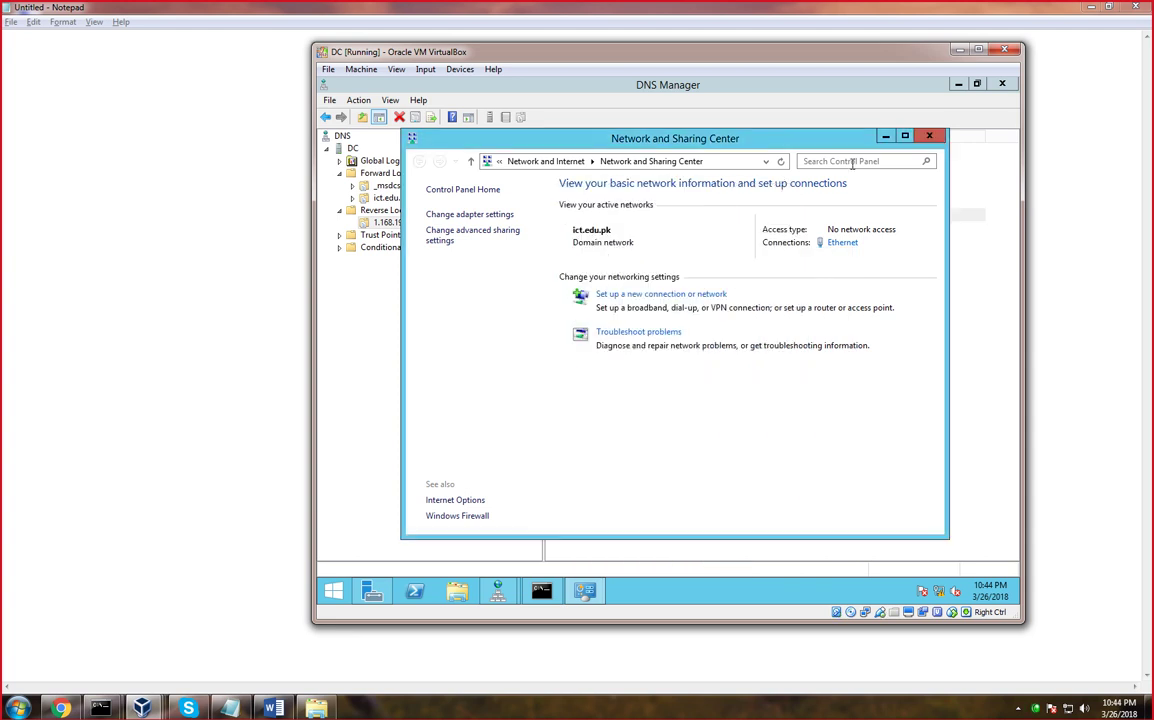
pyautogui.click(929, 135)
pyautogui.click(1001, 85)
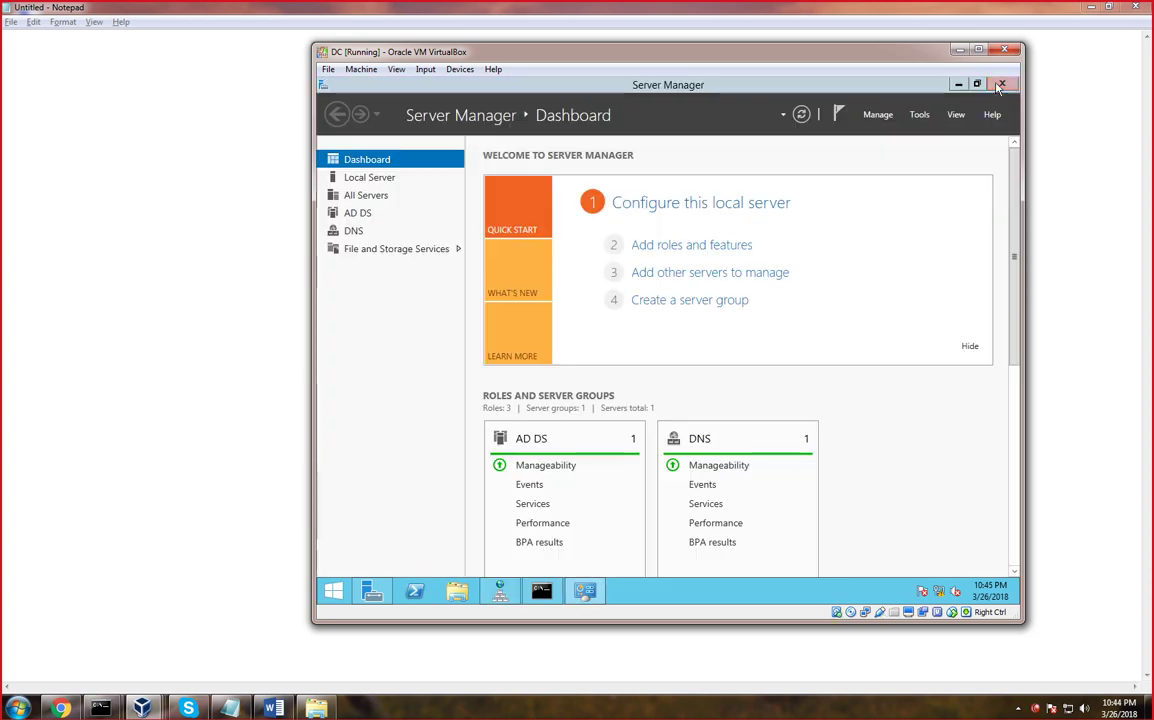
# Close Server Manager and launch Command Prompt with cmd from the Run box
pyautogui.click(1001, 85)
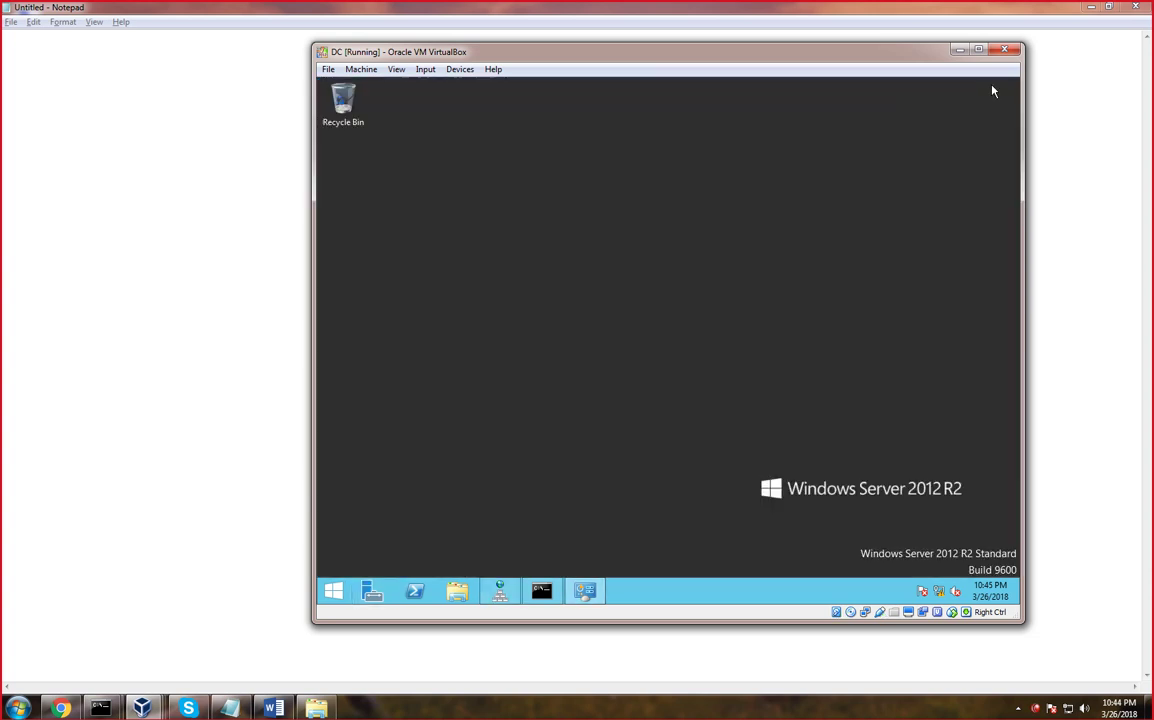
pyautogui.press('super+r')
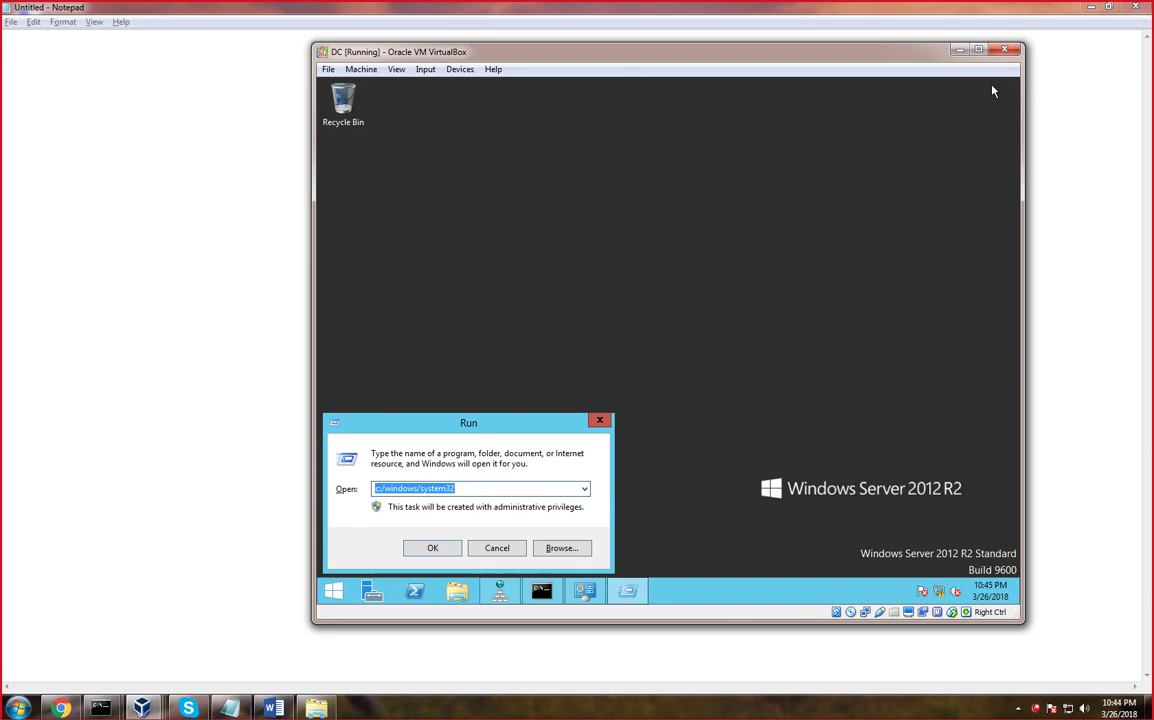
pyautogui.write('cmd')
pyautogui.press('BackSpace')
pyautogui.press('BackSpace')
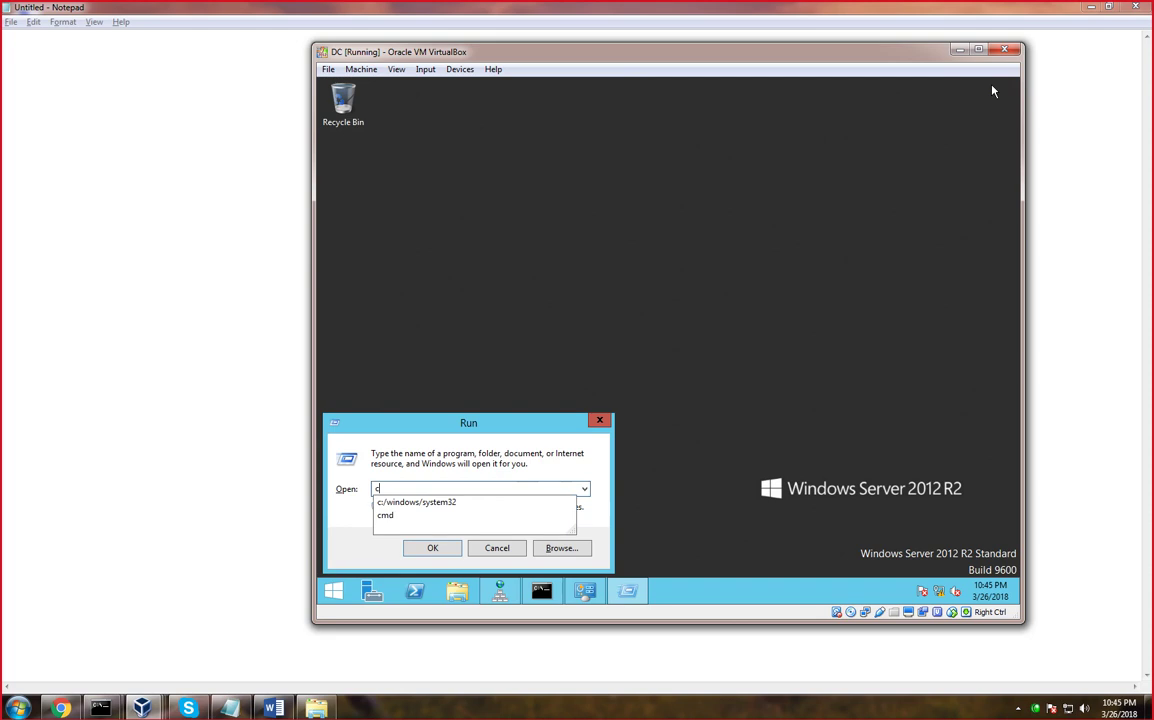
pyautogui.write('md')
pyautogui.press('Return')
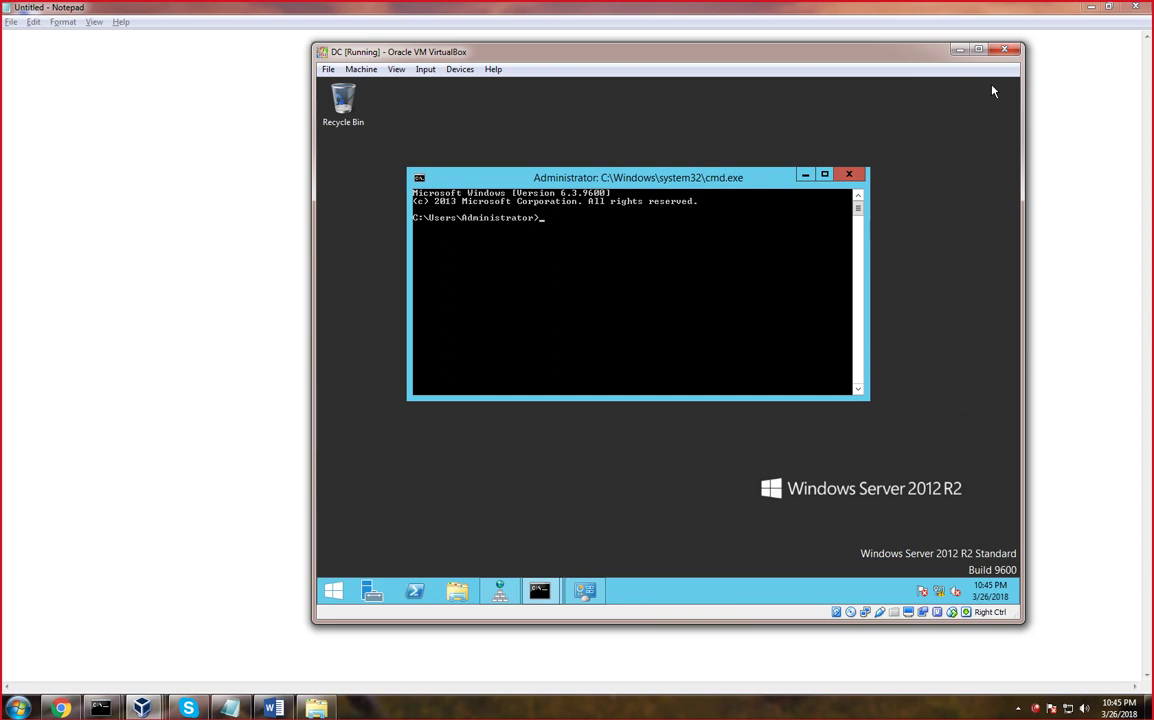
# Move to the C: root with cd.. twice, clear the screen, and start nslookup
pyautogui.write('cd..')
pyautogui.press('Return')
pyautogui.write('cd..')
pyautogui.press('Return')
pyautogui.write('cls')
pyautogui.press('Return')
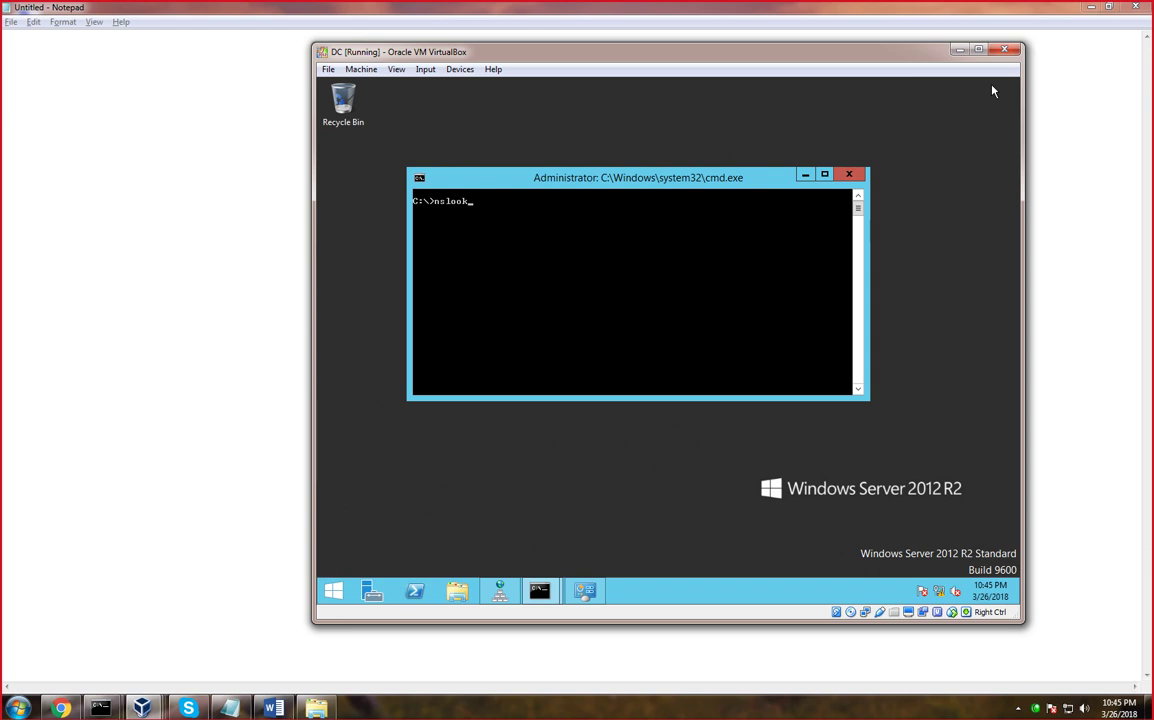
pyautogui.press('Return')
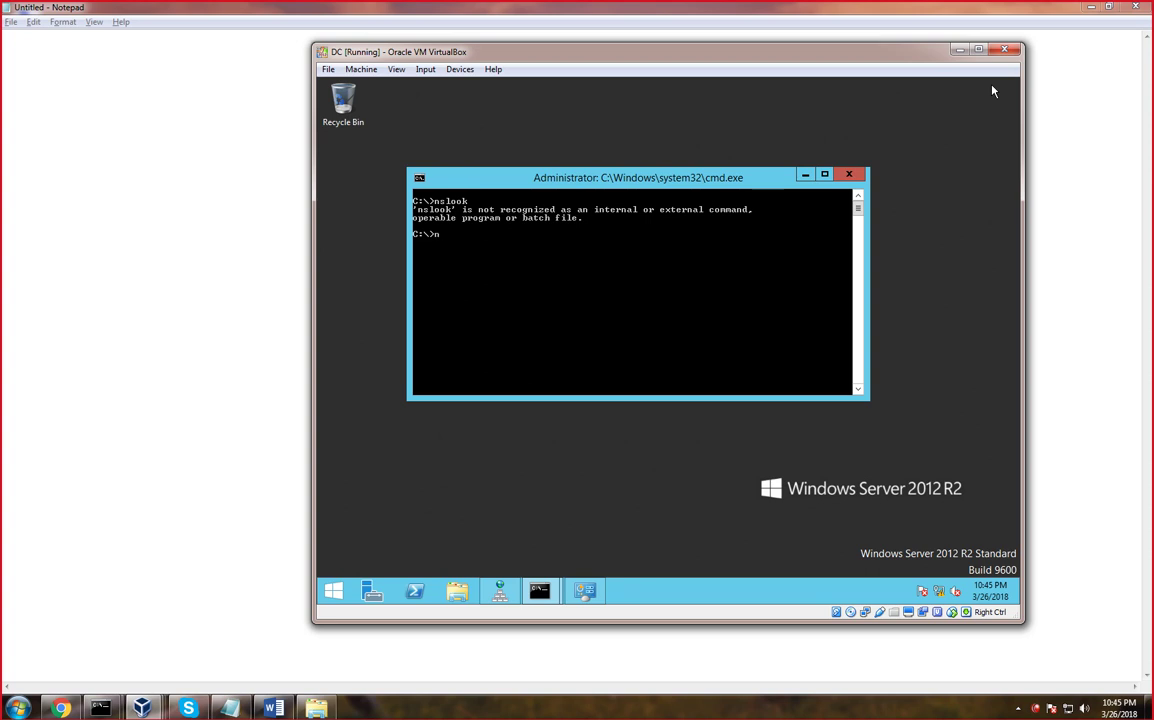
pyautogui.write('nslookup')
pyautogui.press('Return')
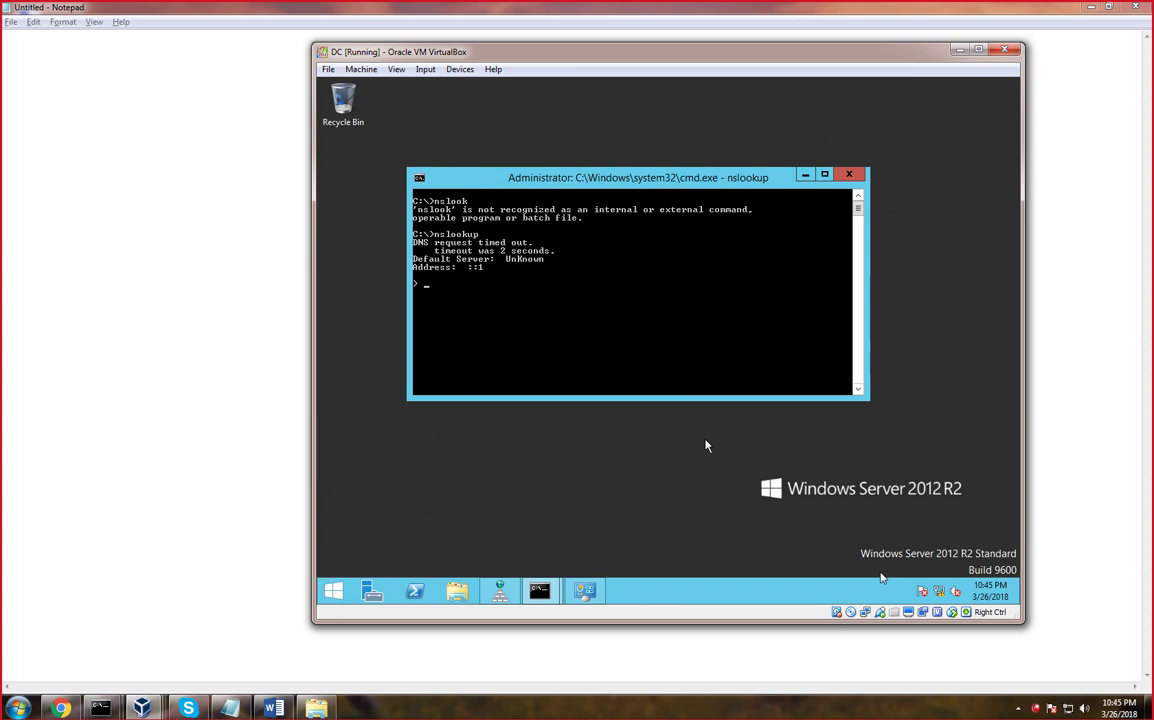
# Set the Ethernet adapter's IPv6 DNS server to obtain automatically, then rerun the lookup
pyautogui.rightClick(953, 592)
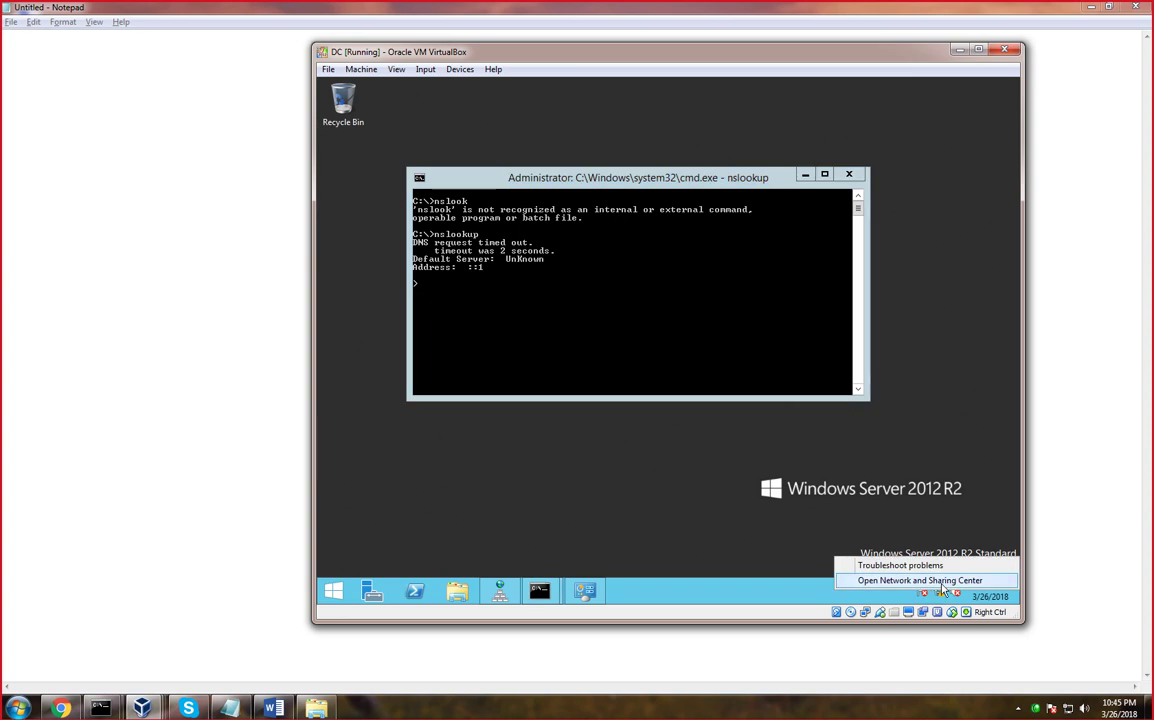
pyautogui.click(950, 582)
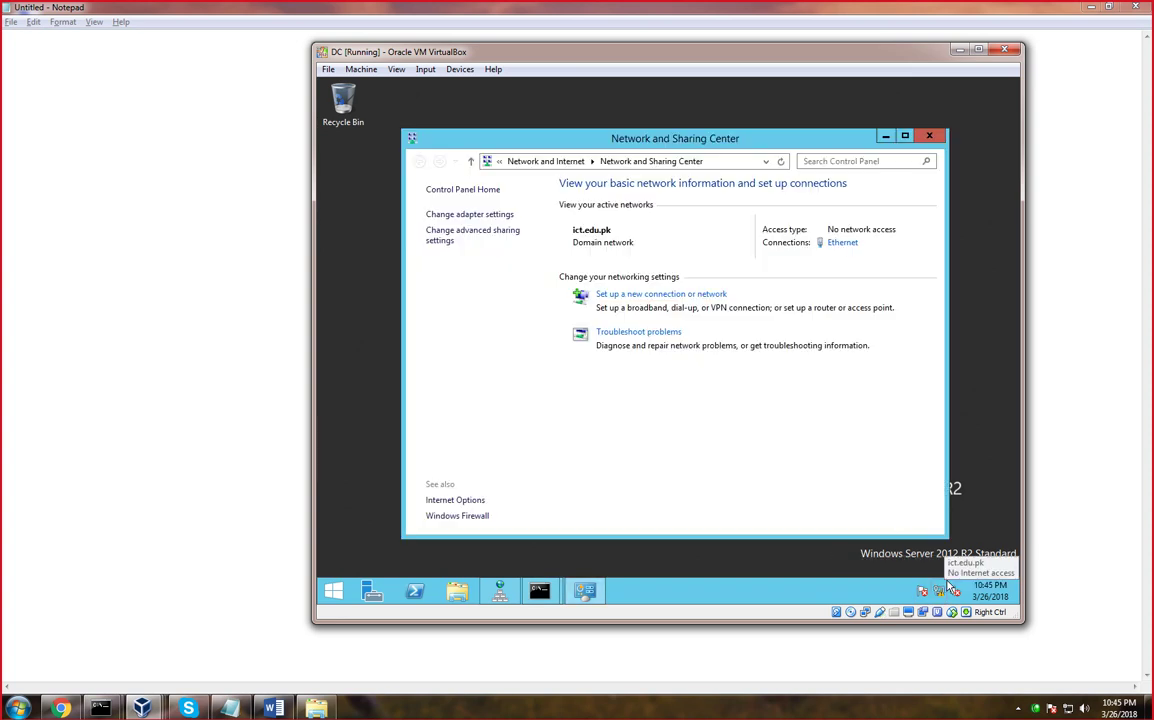
pyautogui.click(836, 243)
pyautogui.click(588, 447)
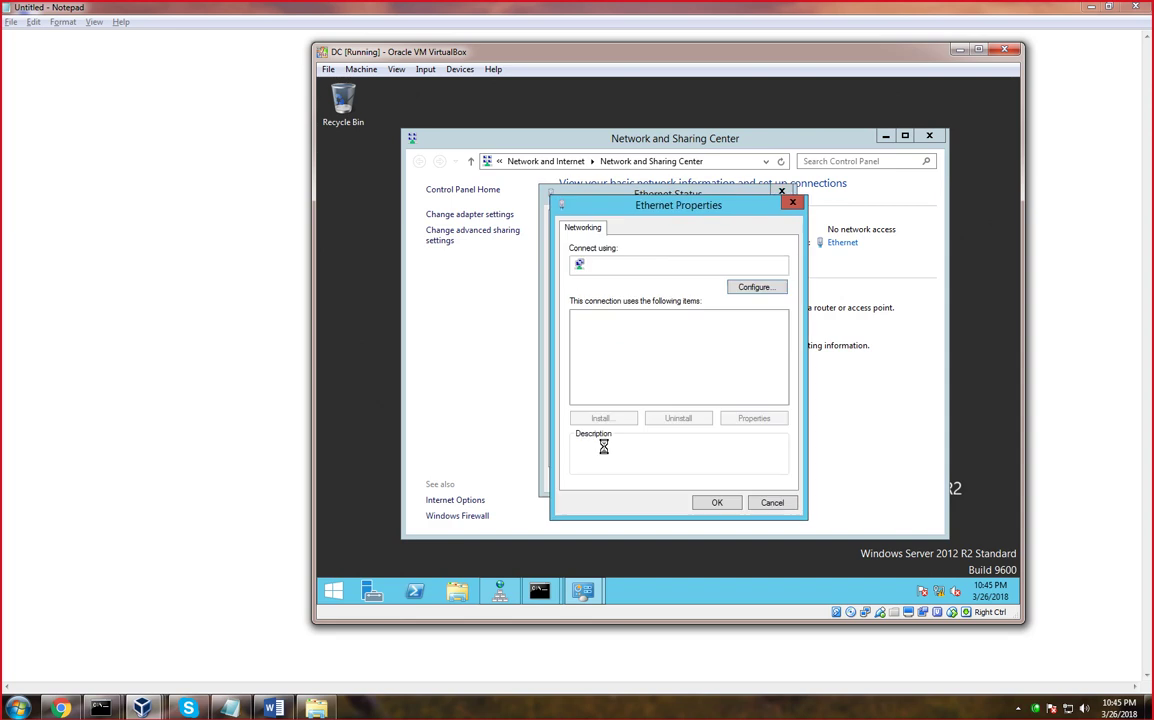
pyautogui.doubleClick(640, 386)
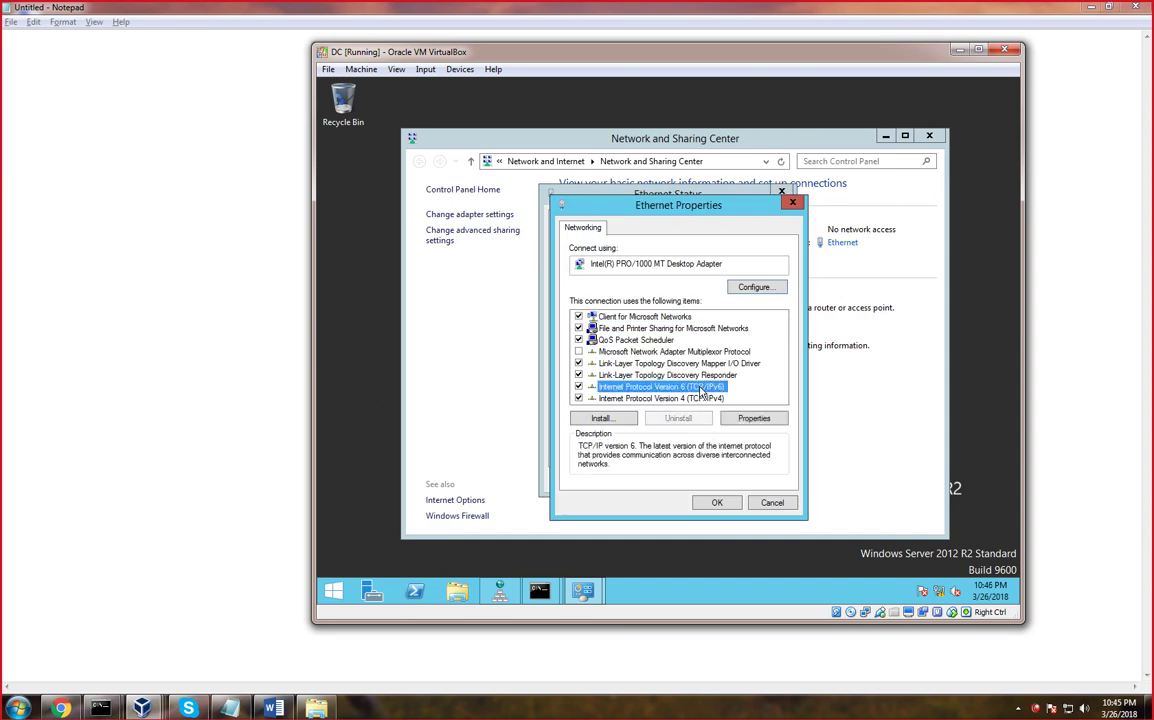
pyautogui.click(612, 436)
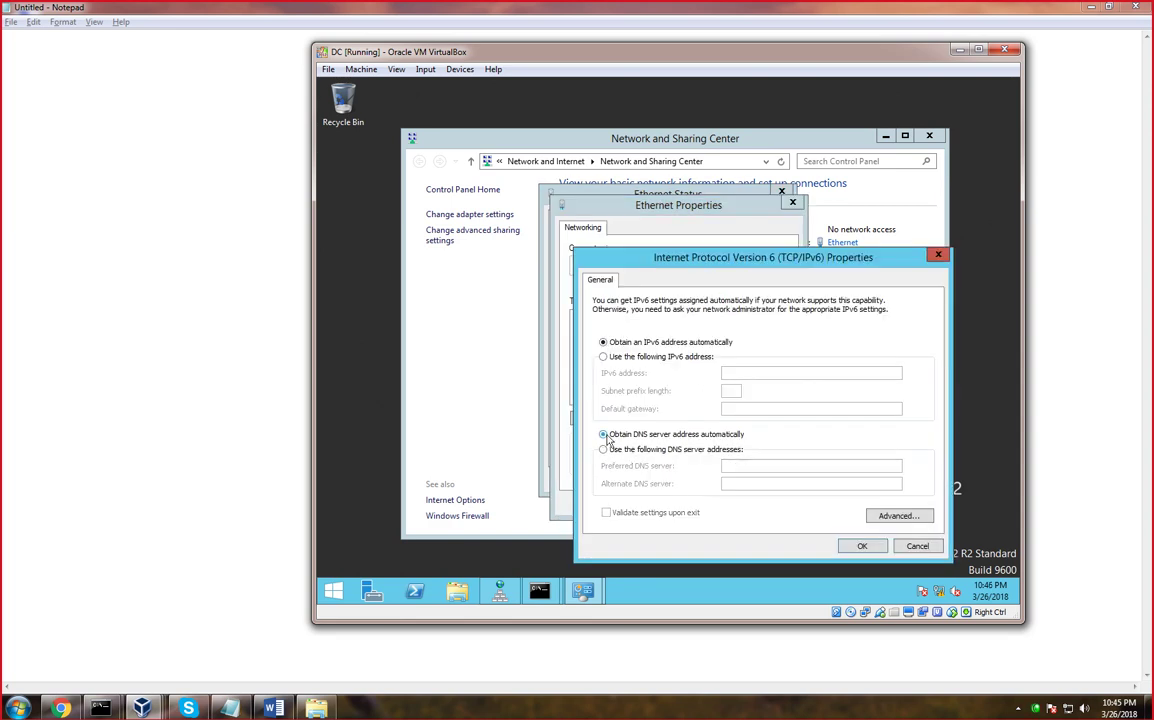
pyautogui.click(862, 547)
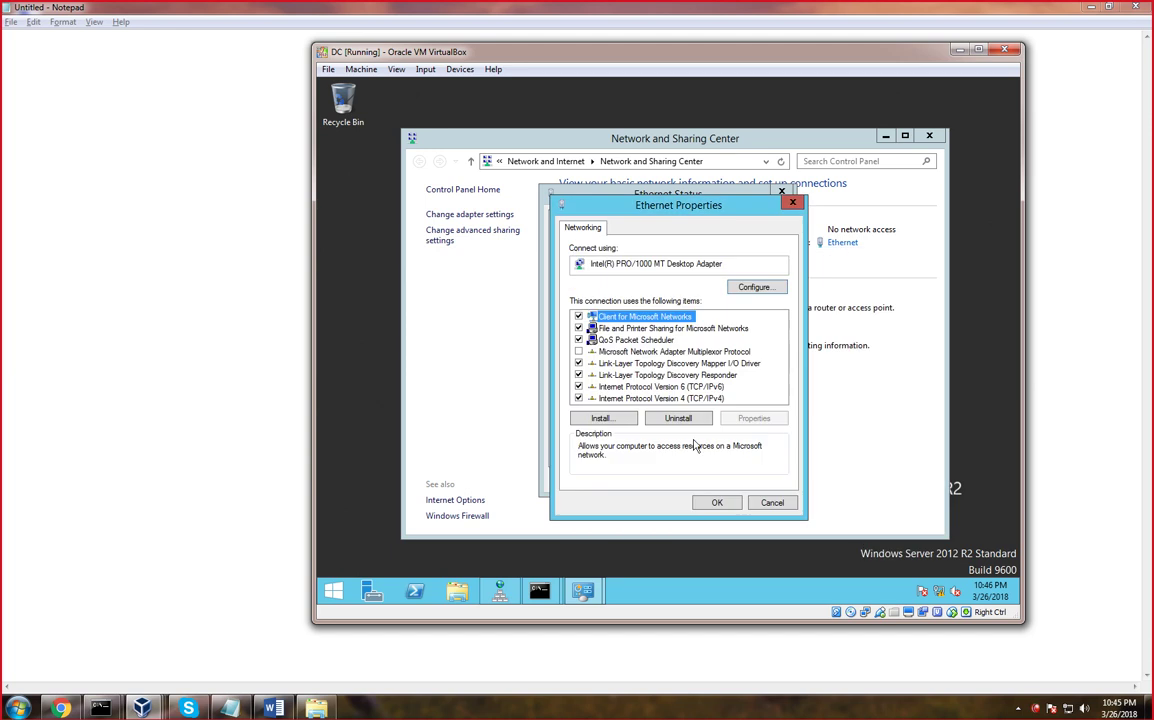
pyautogui.click(718, 503)
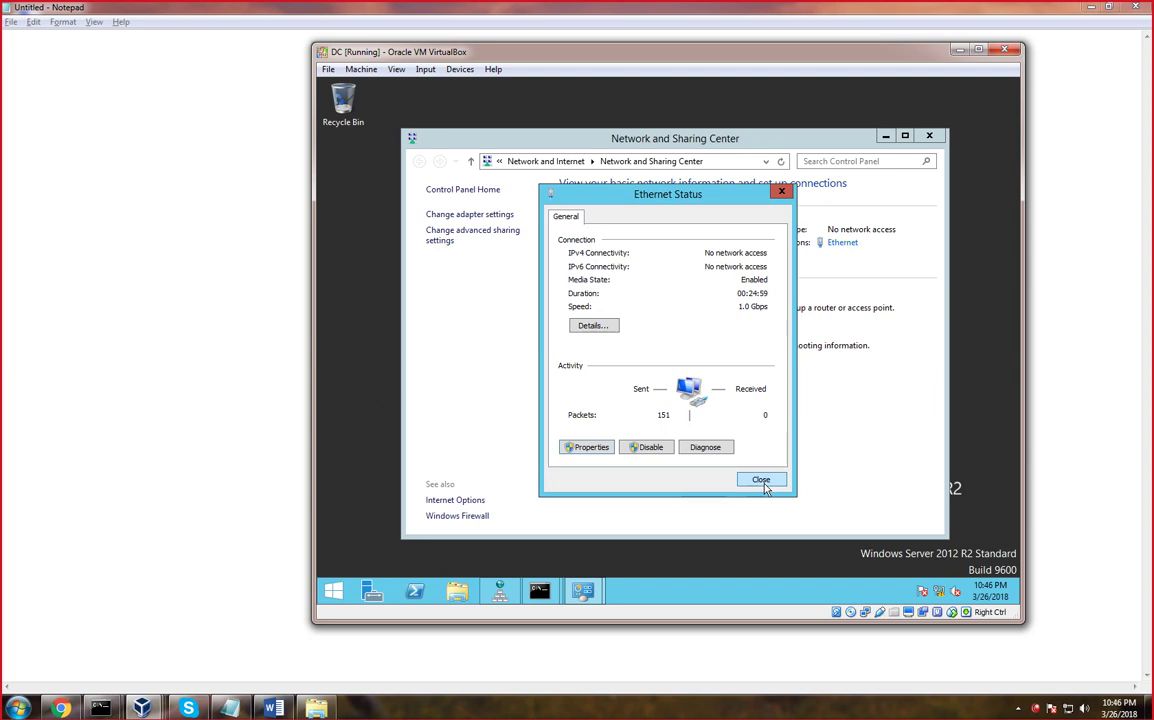
pyautogui.click(762, 482)
pyautogui.click(929, 137)
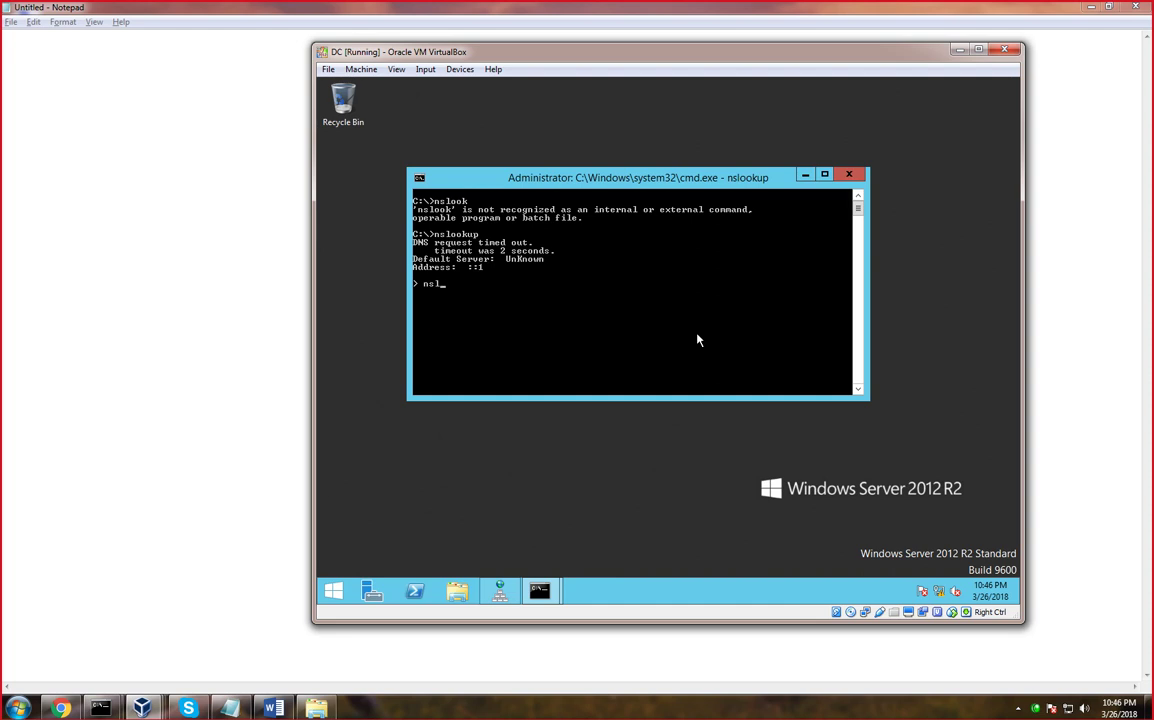
pyautogui.press('Return')
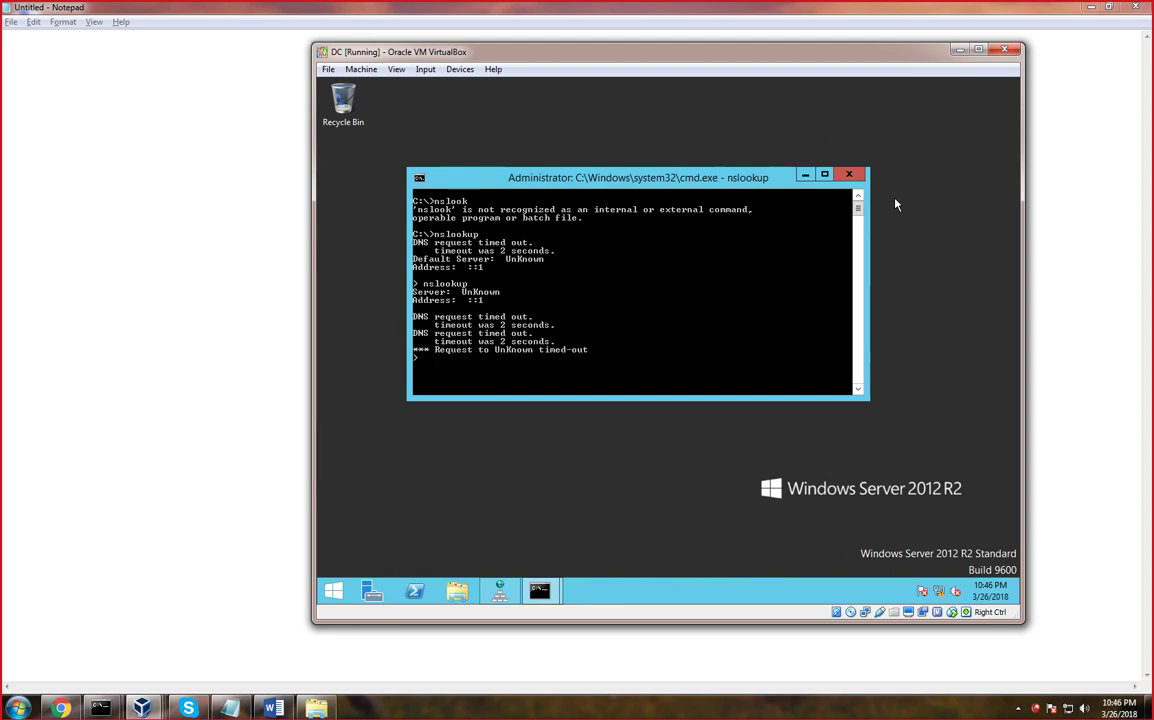
# Disable Internet Protocol Version 6 (TCP/IPv6) on the DC's Ethernet adapter
pyautogui.click(943, 594)
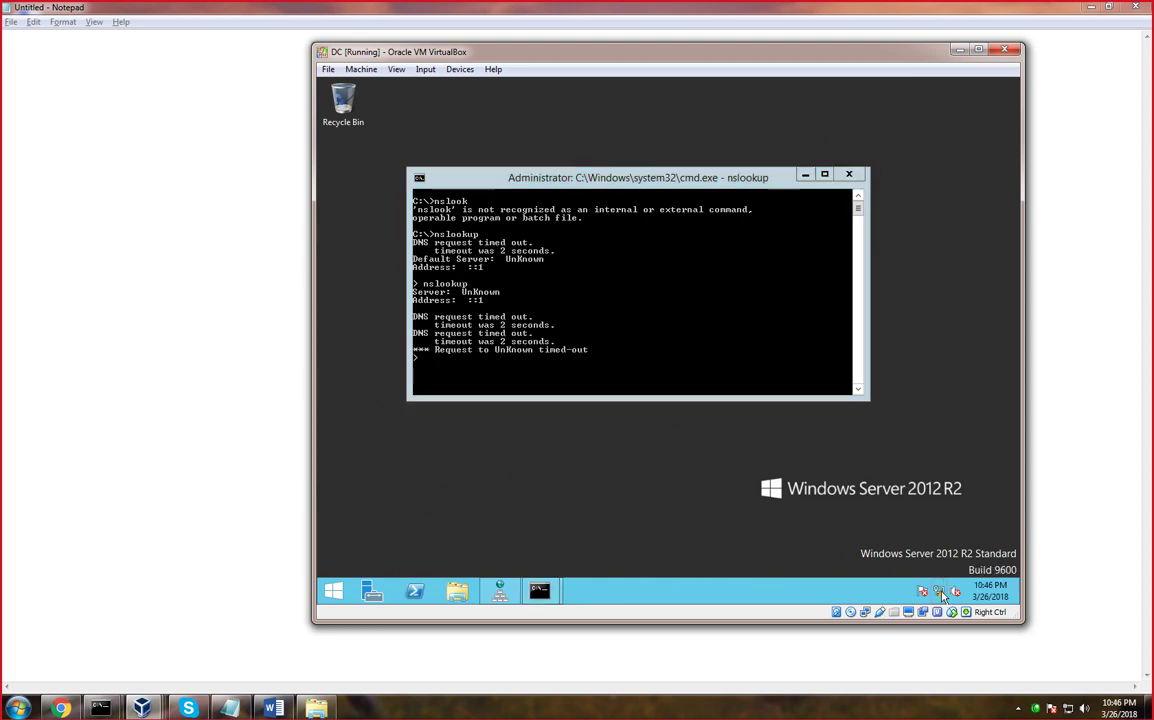
pyautogui.rightClick(943, 596)
pyautogui.click(935, 583)
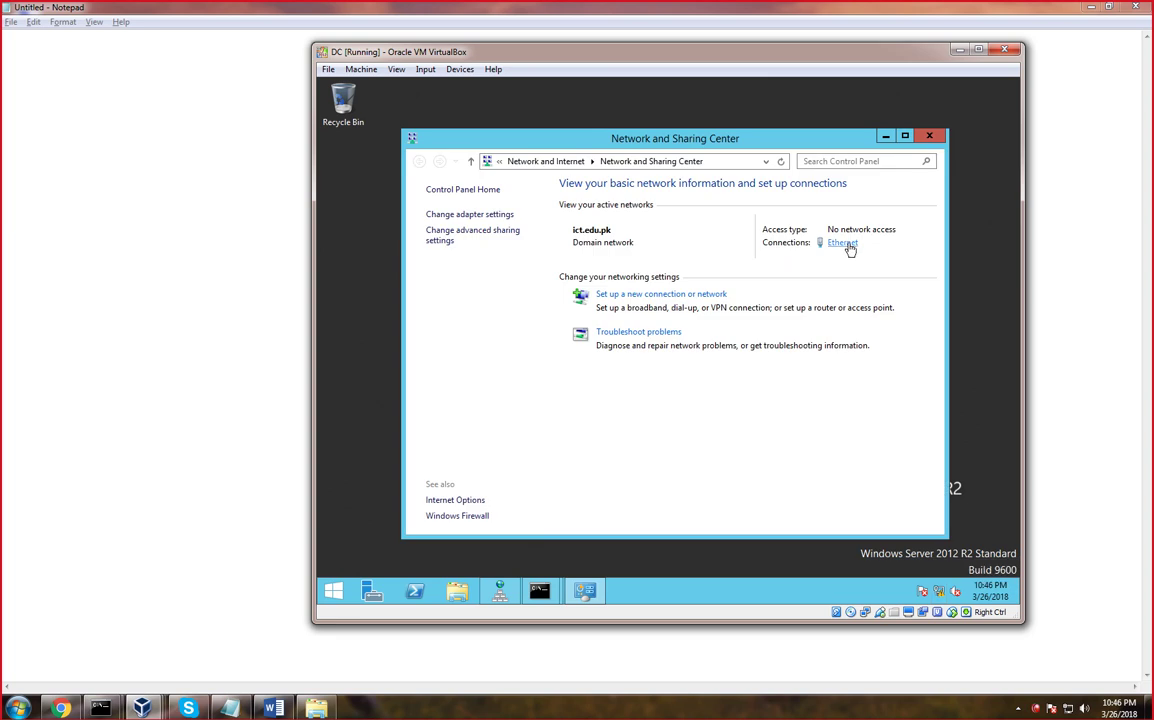
pyautogui.click(838, 243)
pyautogui.click(590, 448)
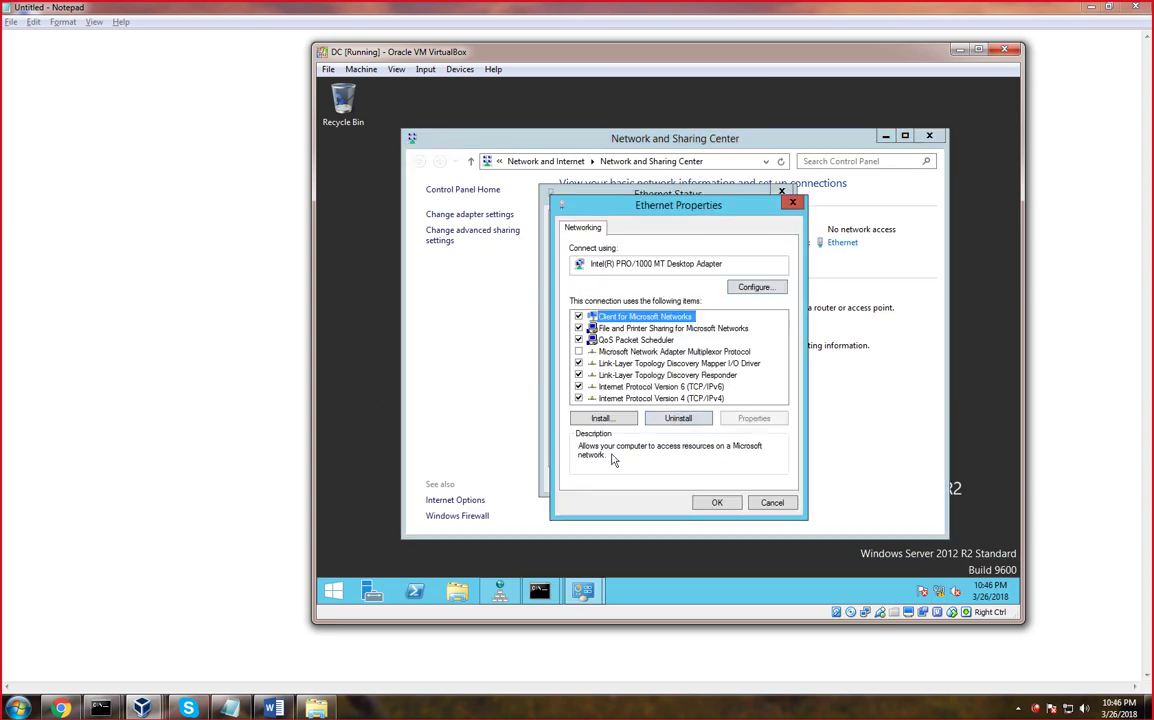
pyautogui.click(640, 386)
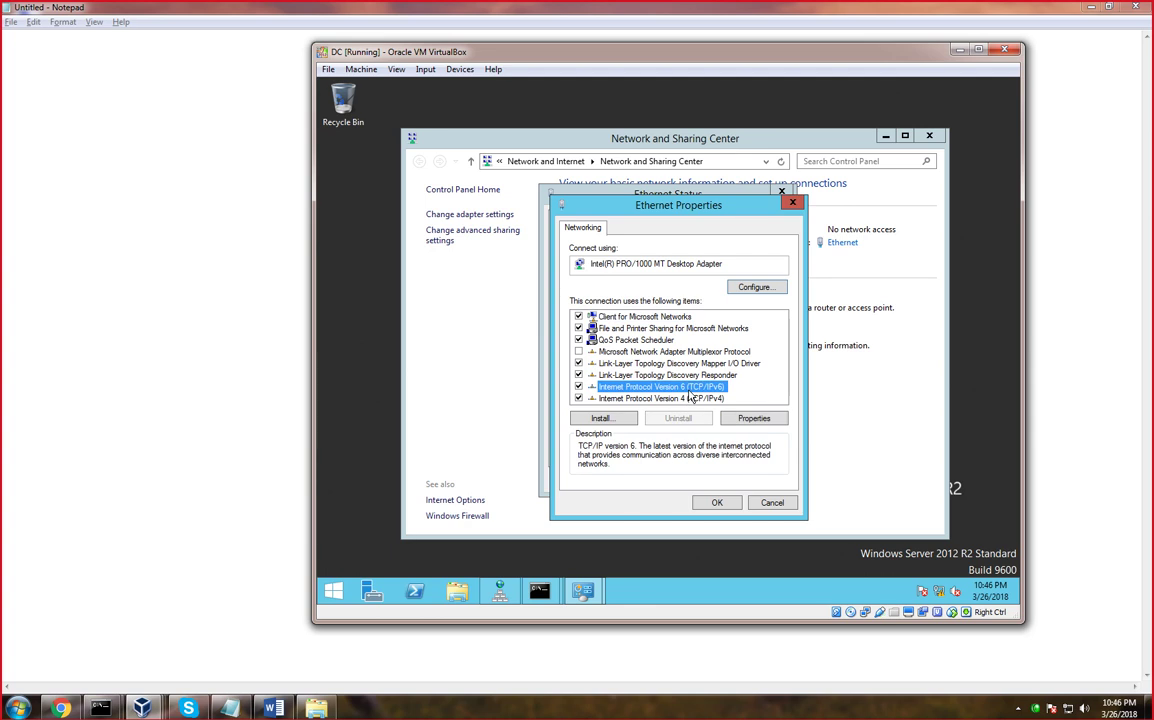
pyautogui.click(578, 387)
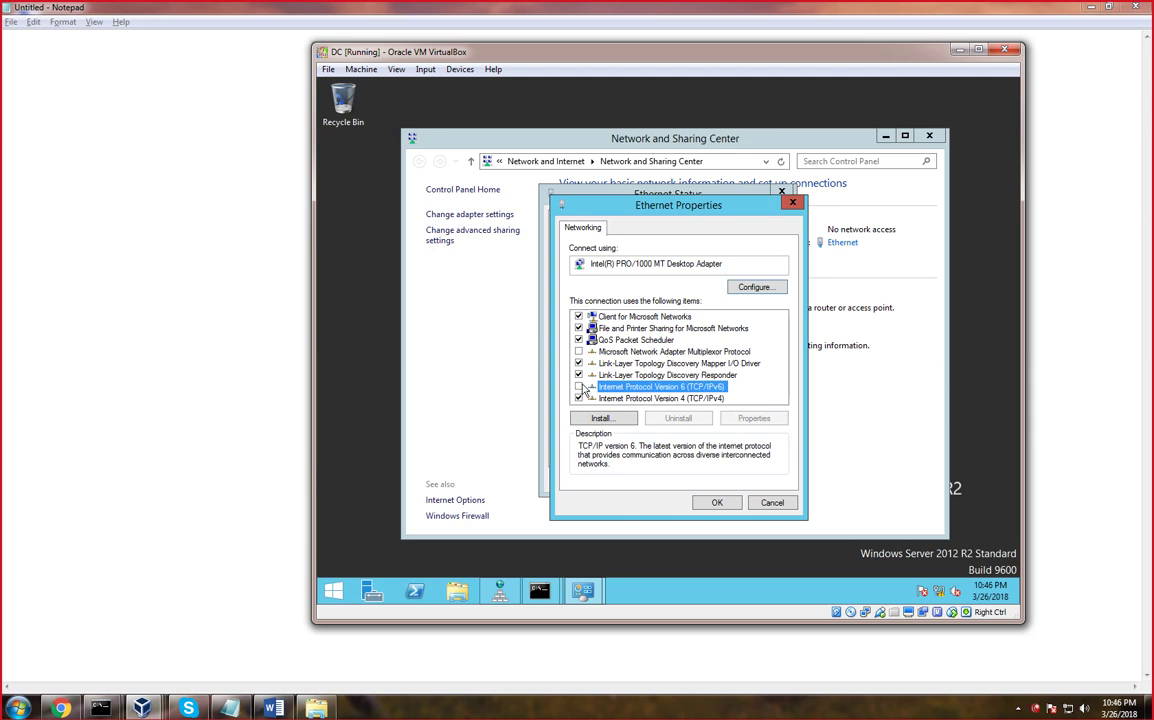
pyautogui.click(720, 503)
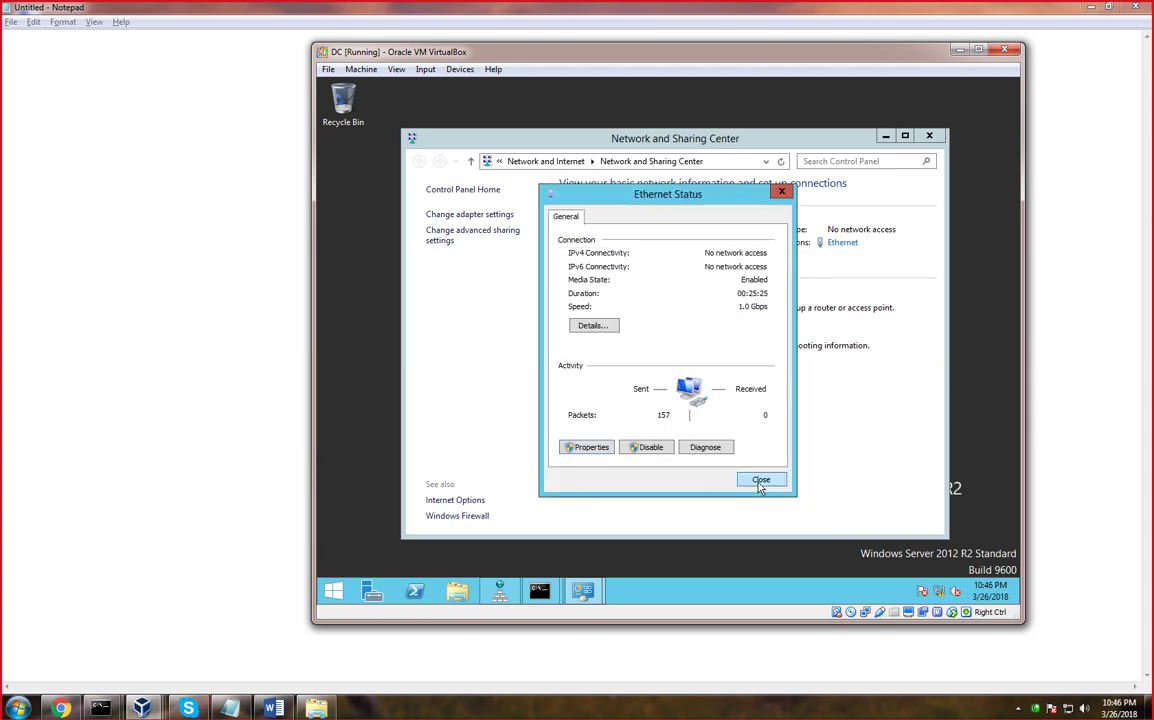
pyautogui.click(761, 481)
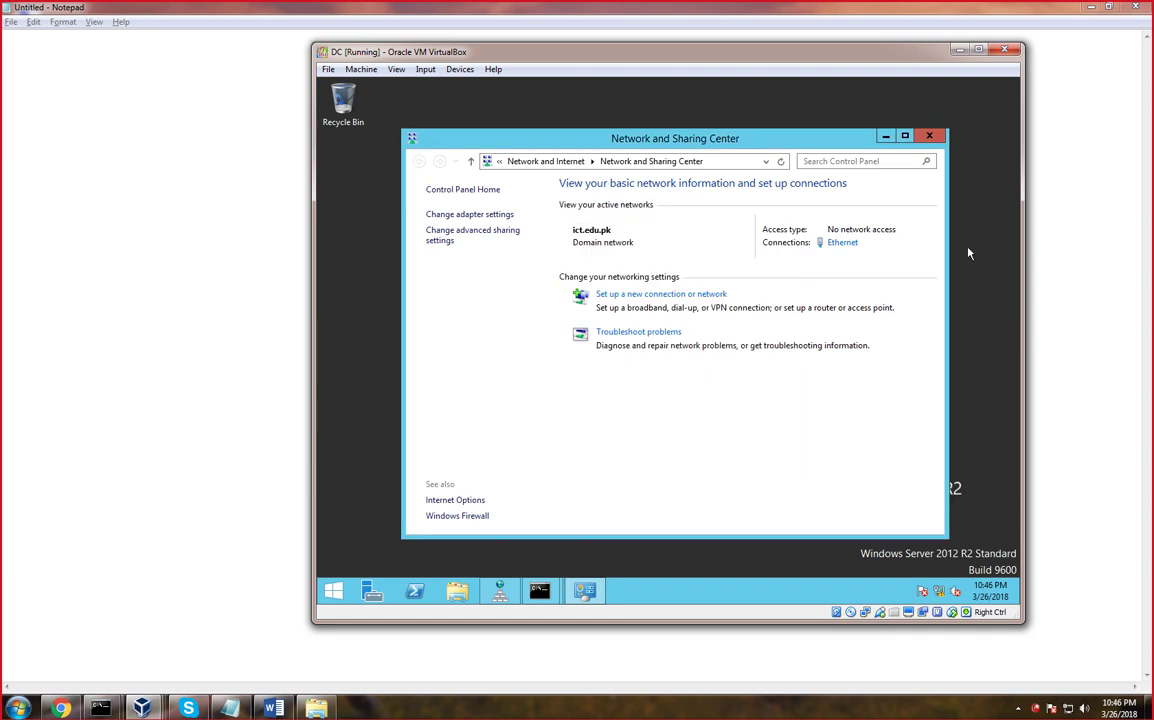
pyautogui.click(929, 136)
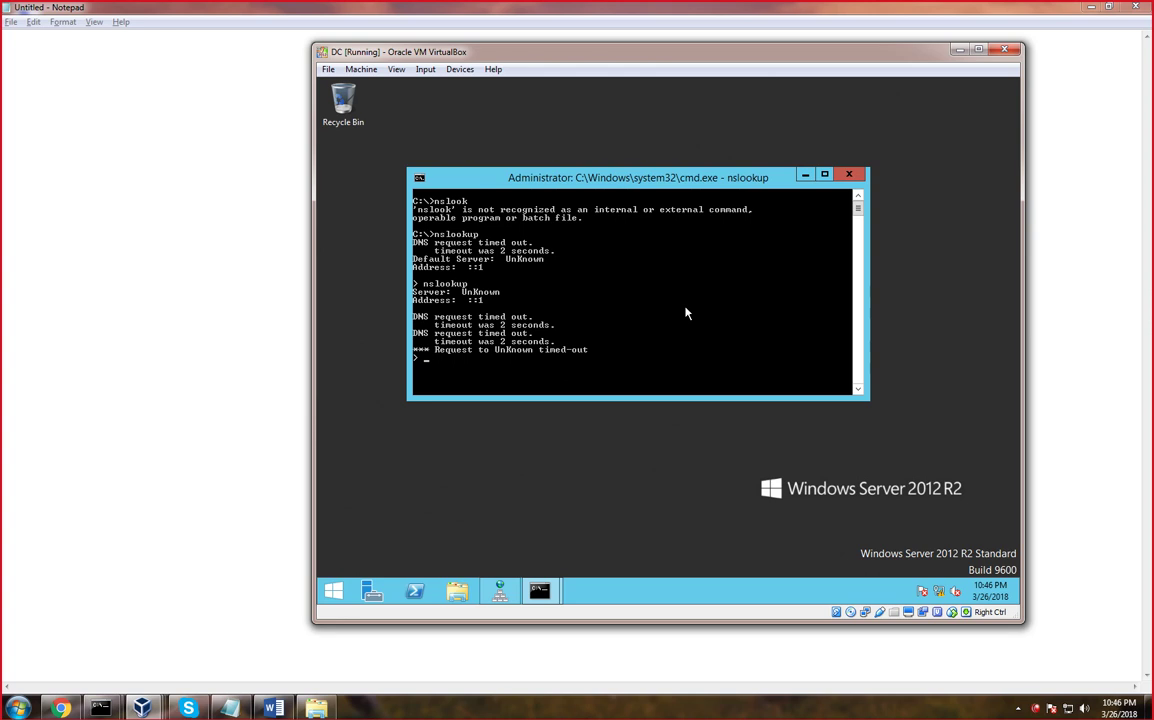
# Exit nslookup, clear the console with cls, and start nslookup again
pyautogui.write('exit')
pyautogui.press('Return')
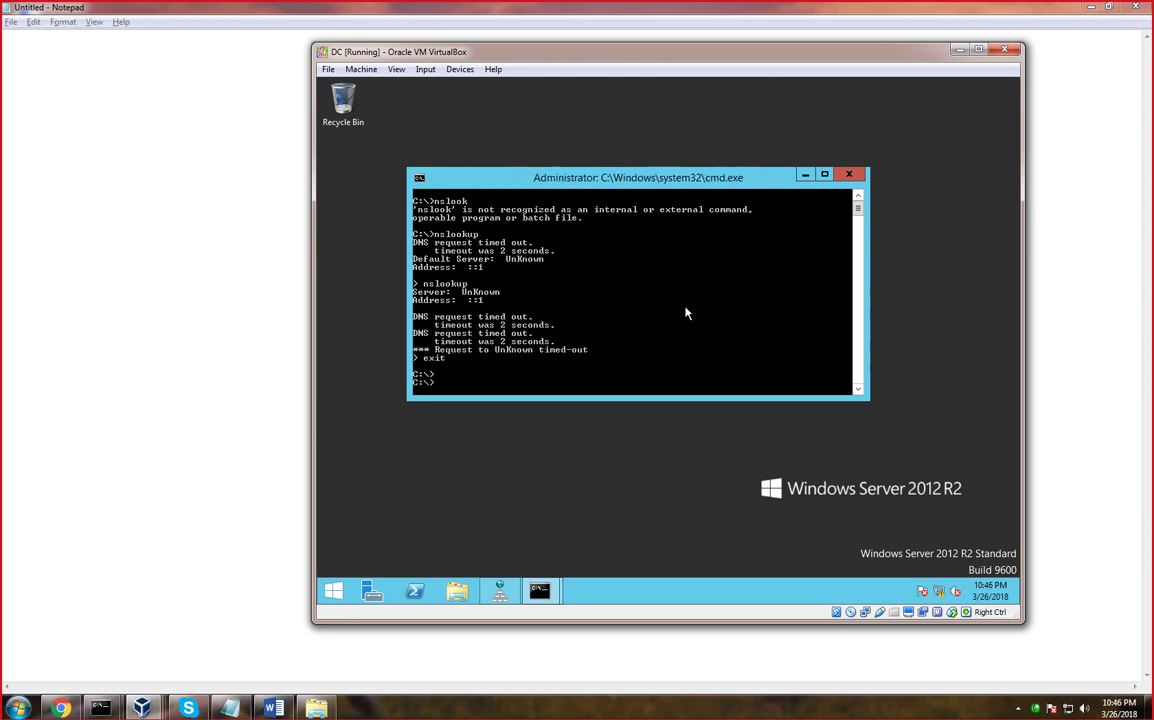
pyautogui.press('Return')
pyautogui.press('Return')
pyautogui.press('Return')
pyautogui.write('cls')
pyautogui.press('Return')
pyautogui.press('Return')
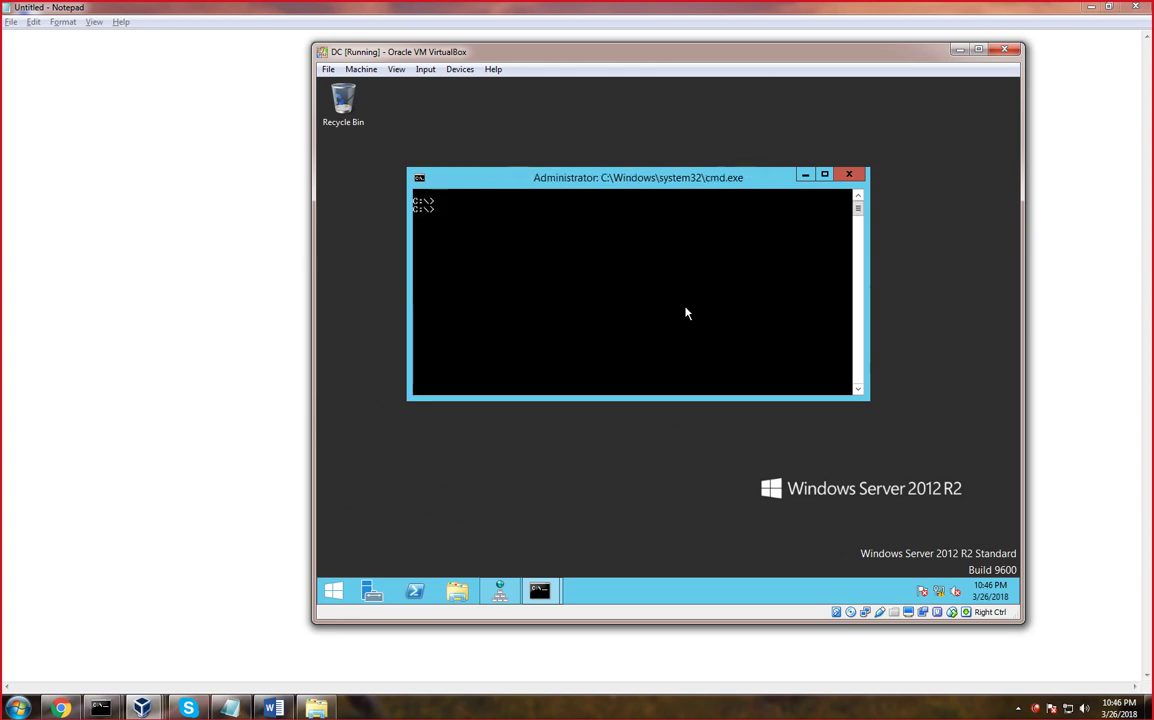
pyautogui.write('nslookup')
pyautogui.press('Return')
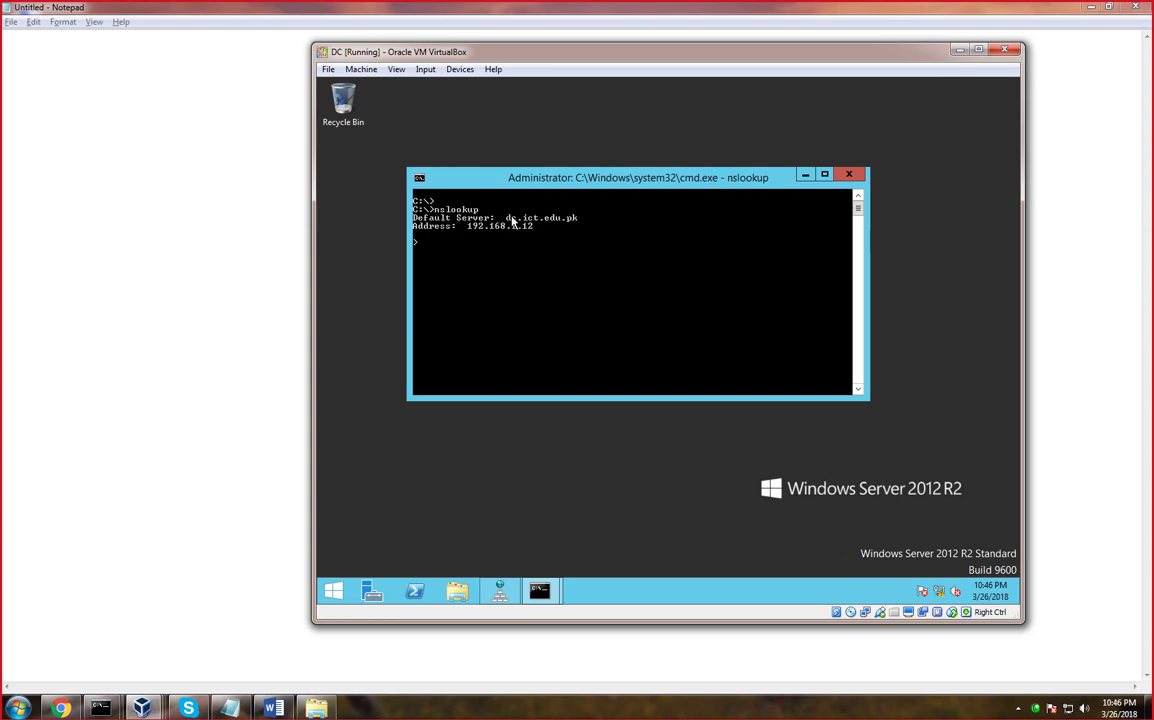
# Highlight the default server name dc.ict.edu.pk and its address 192.168.1.12 in the console
pyautogui.rightClick(539, 229)
pyautogui.click(539, 232)
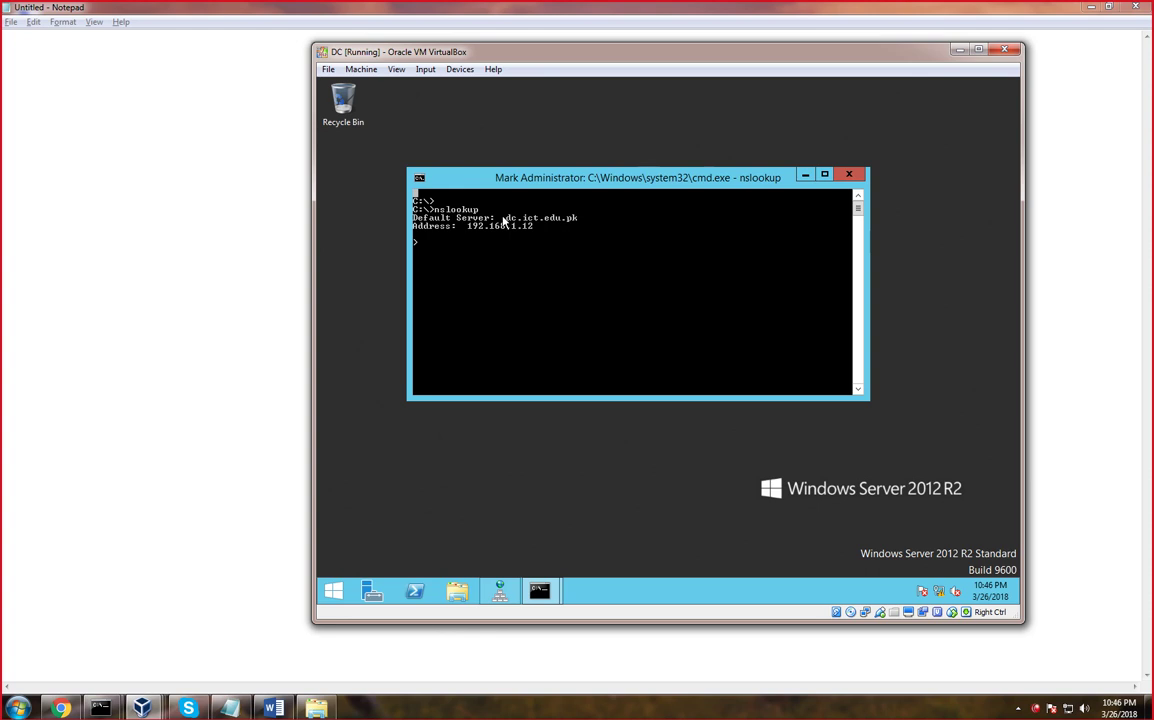
pyautogui.moveTo(501, 218); pyautogui.dragTo(581, 219)
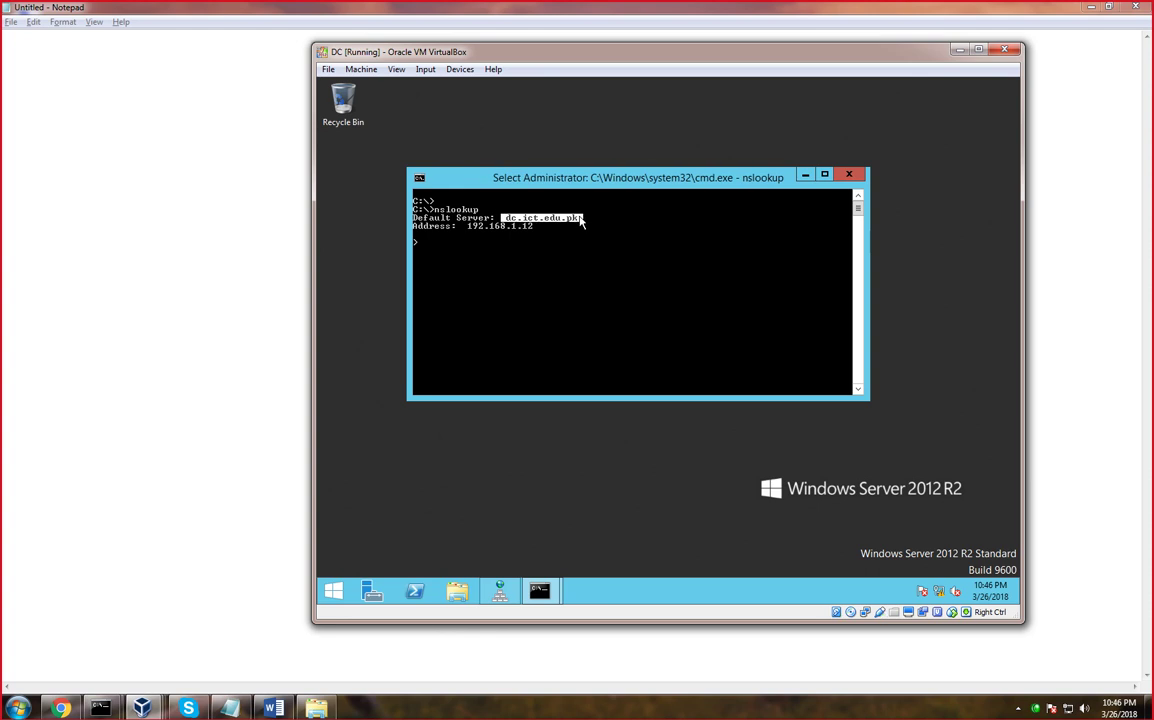
pyautogui.press('Return')
pyautogui.rightClick(471, 229)
pyautogui.click(488, 235)
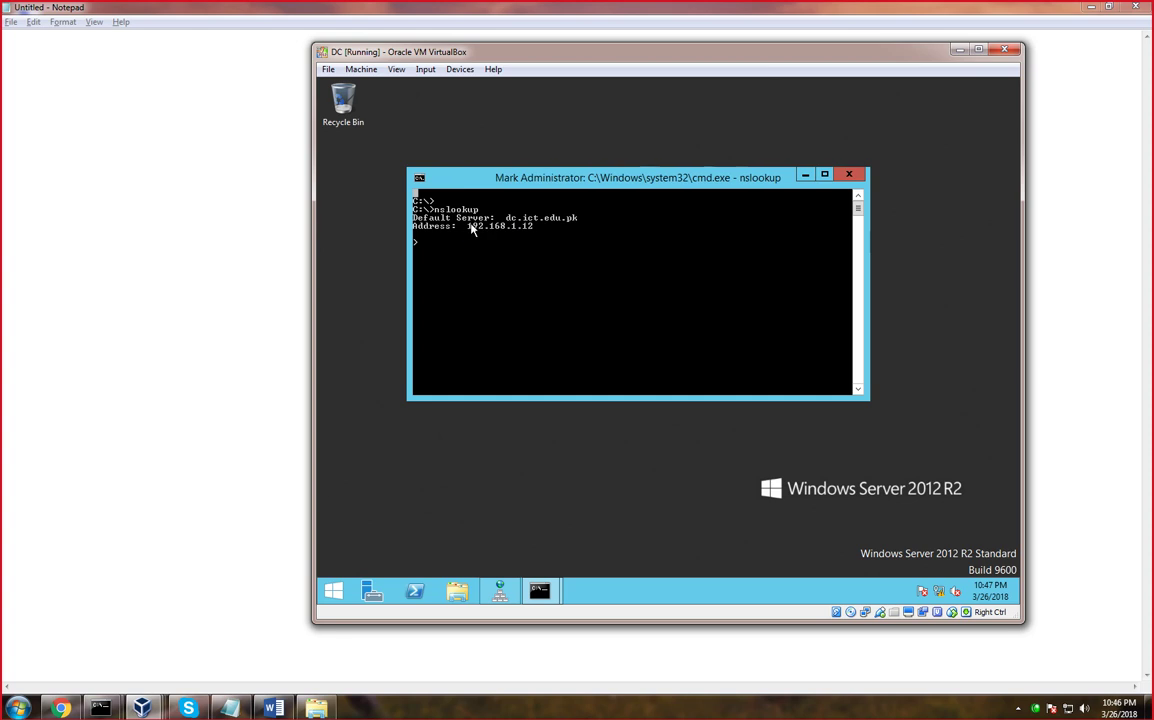
pyautogui.moveTo(470, 226); pyautogui.dragTo(531, 229)
pyautogui.click(459, 259)
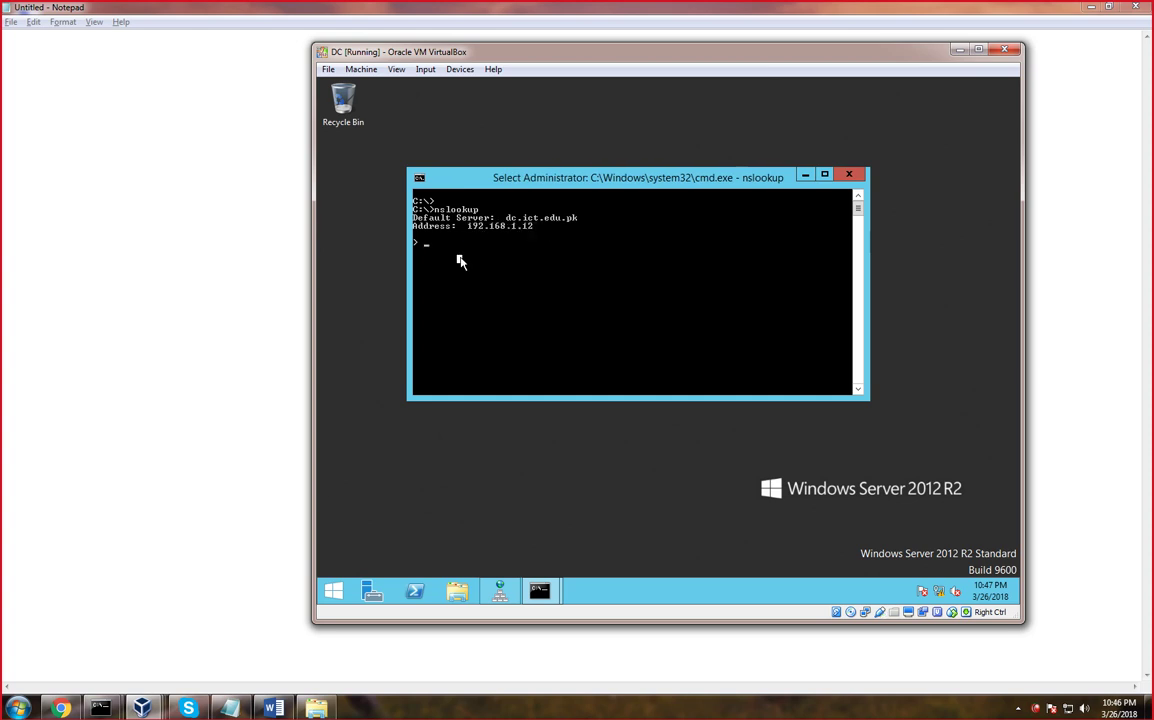
pyautogui.press('Escape')
# Set query type A and look up dc, win7, winxp and win10
pyautogui.write('set q=a')
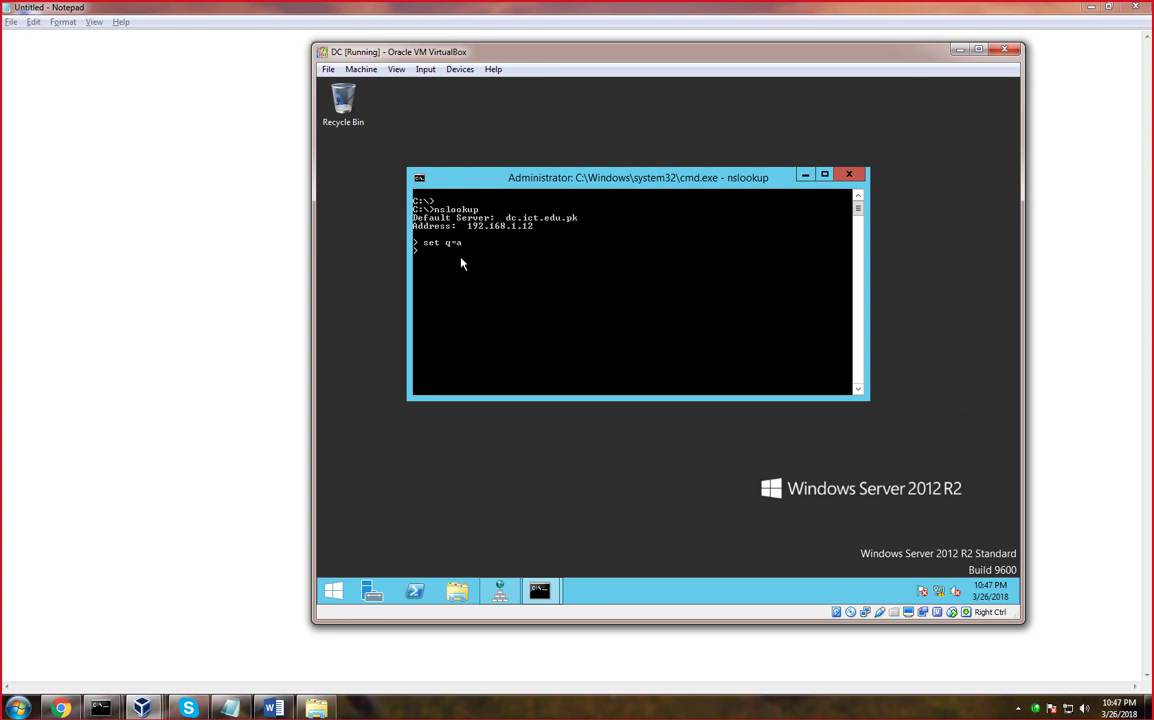
pyautogui.press('Return')
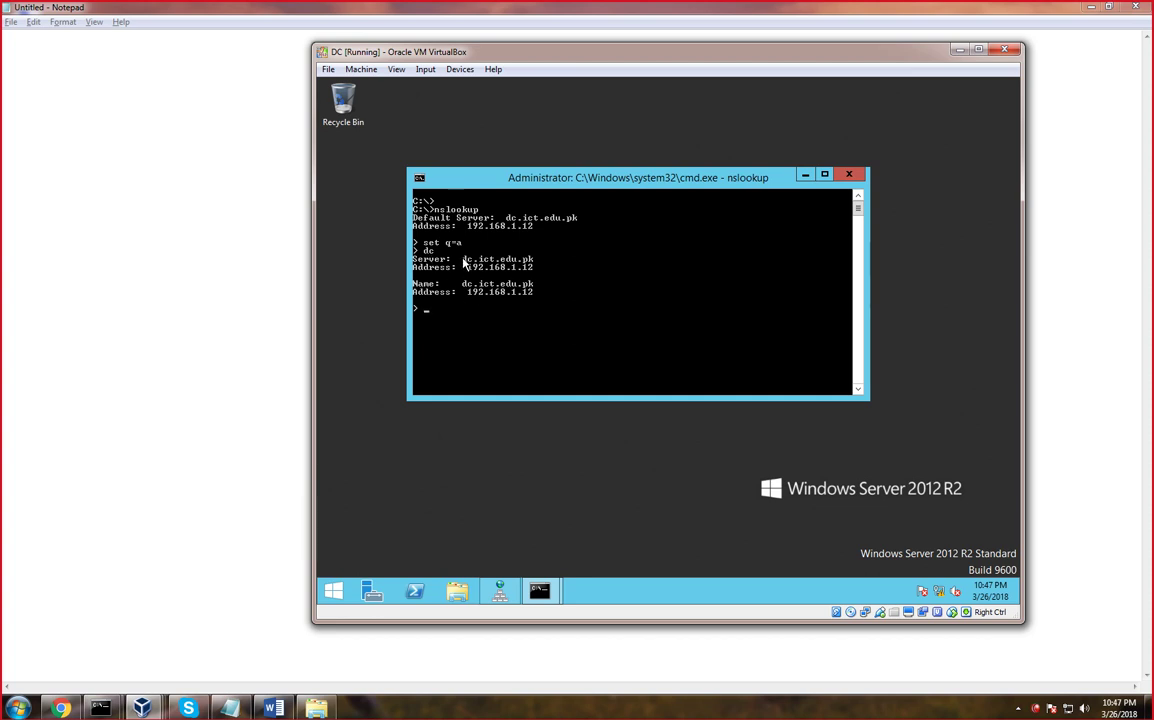
pyautogui.rightClick(463, 262)
pyautogui.click(605, 317)
pyautogui.write('win7')
pyautogui.press('Return')
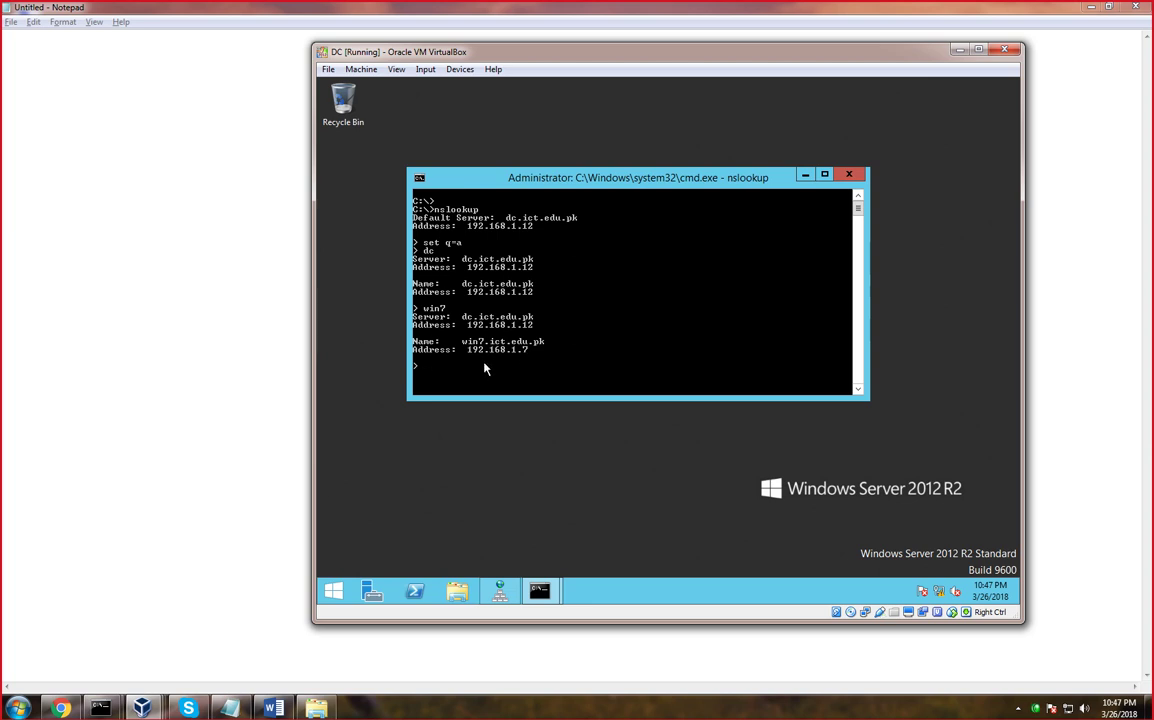
pyautogui.write('winxp')
pyautogui.press('Return')
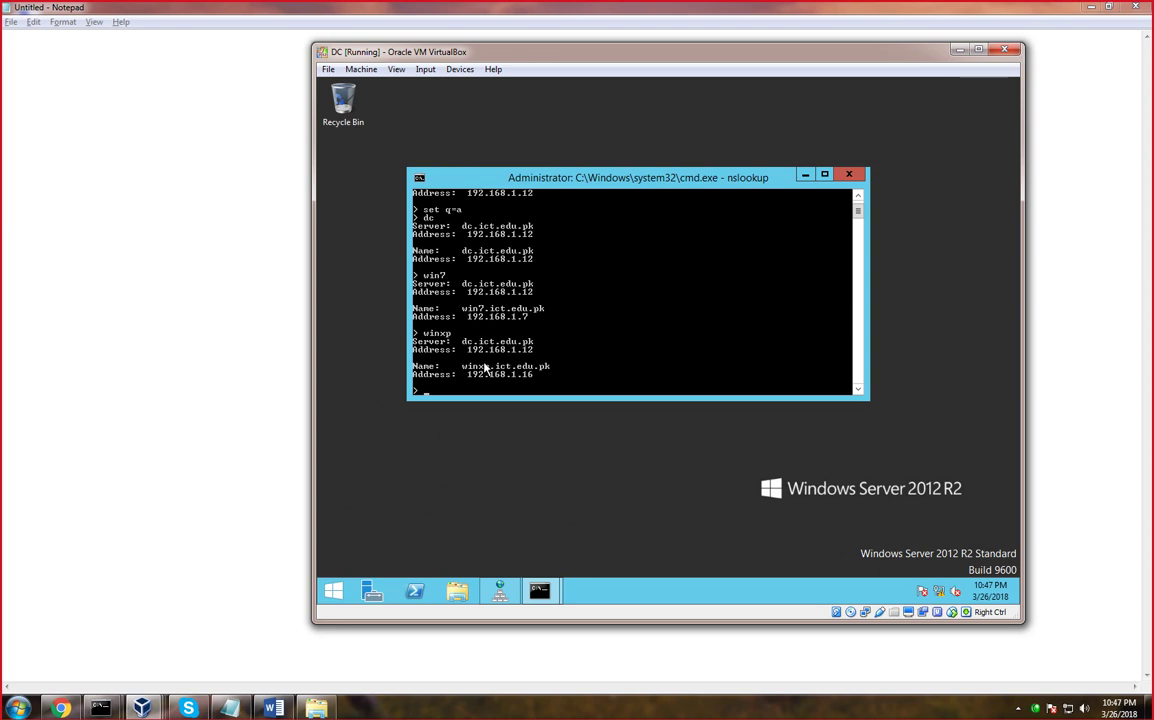
pyautogui.write('win10')
pyautogui.press('Return')
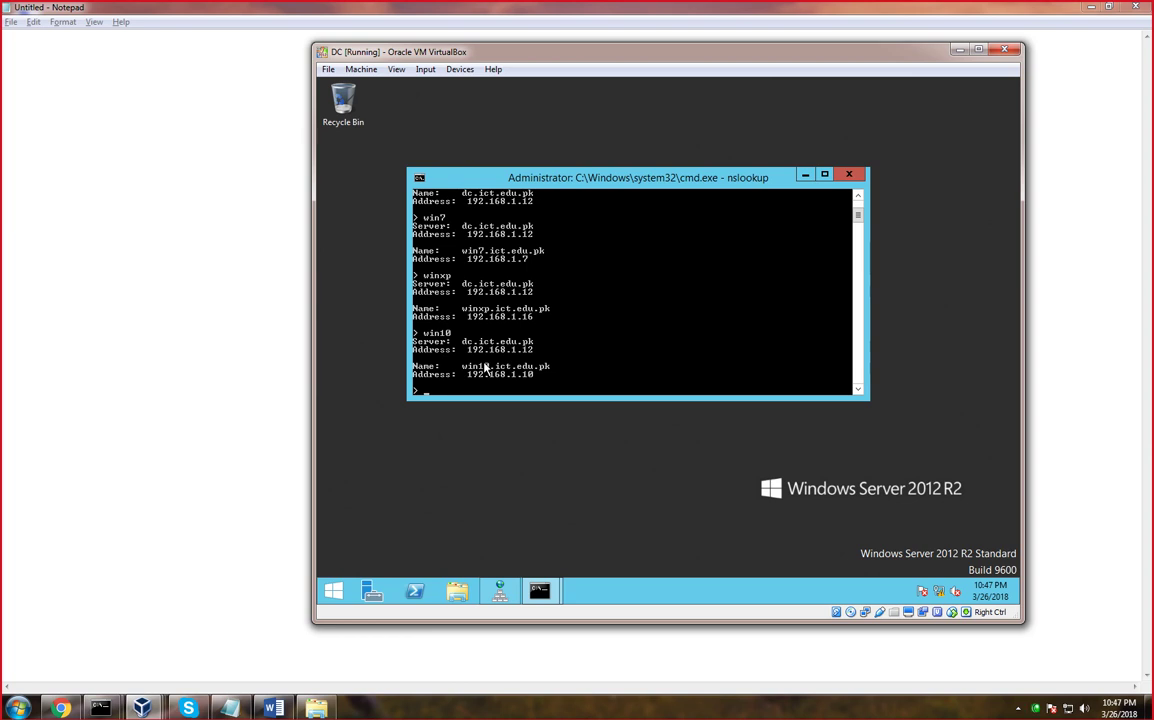
pyautogui.press('Return')
pyautogui.press('Return')
pyautogui.press('Return')
pyautogui.press('Return')
pyautogui.press('Return')
pyautogui.press('Return')
pyautogui.press('Return')
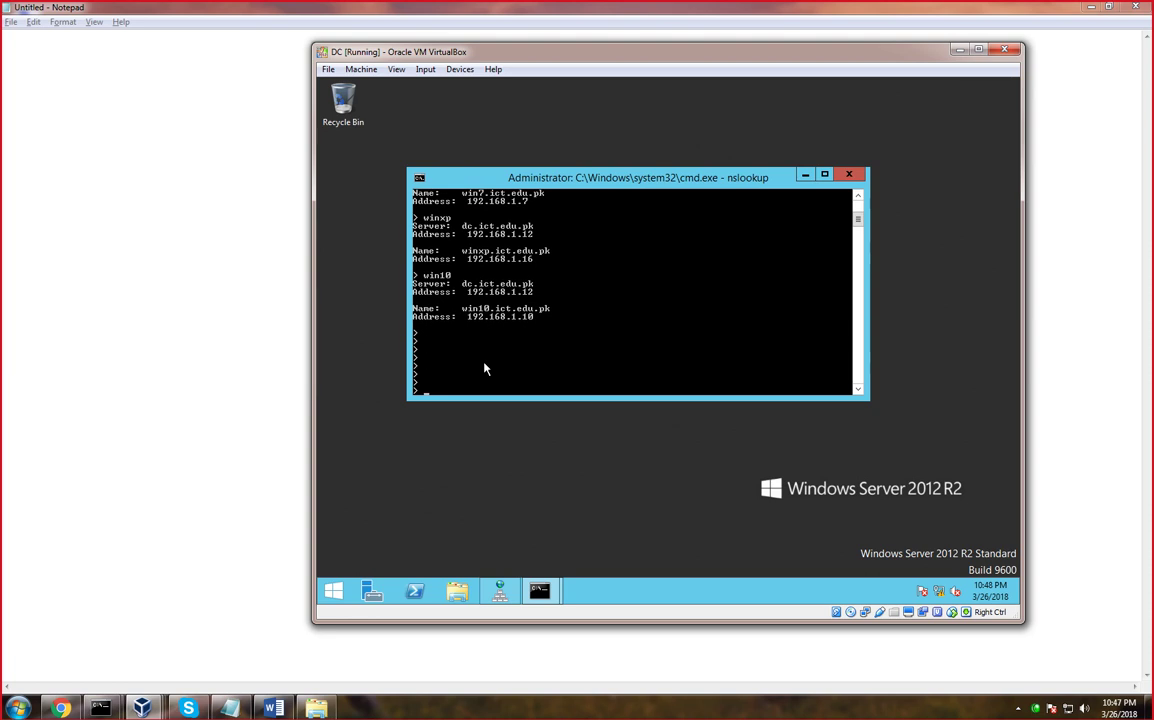
pyautogui.write('set q=ptr')
# Switch nslookup to PTR queries with set q=ptr and try dc and win7 by name
pyautogui.press('Return')
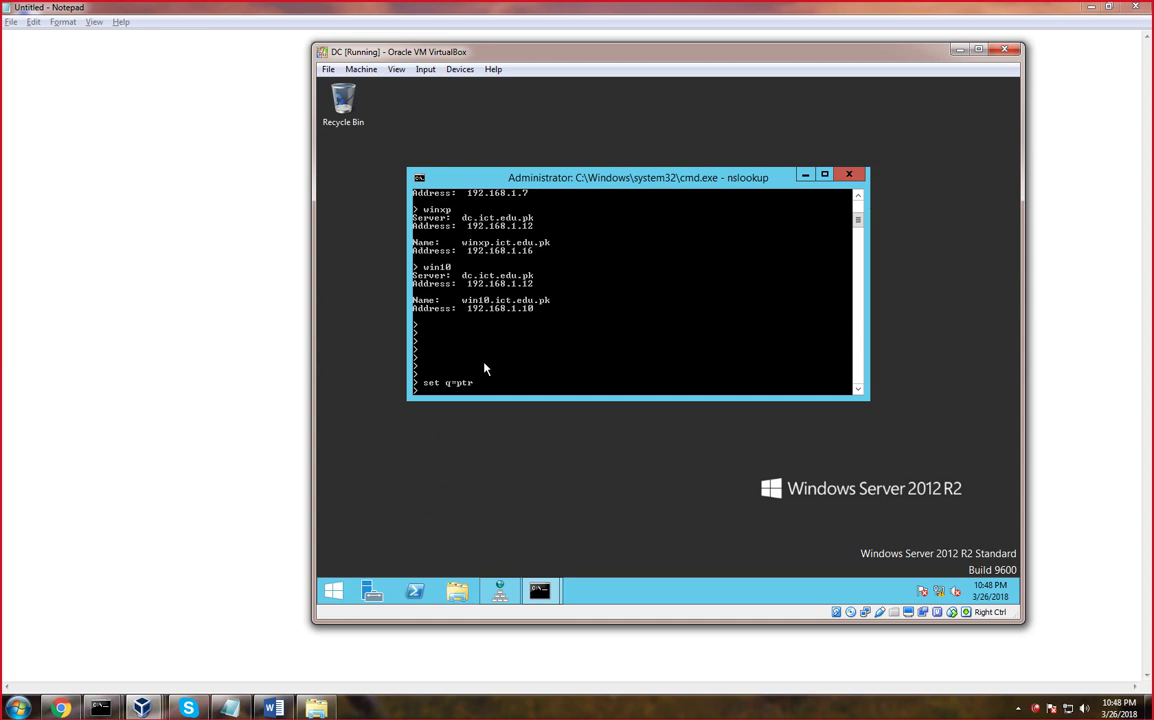
pyautogui.write('dc')
pyautogui.press('Return')
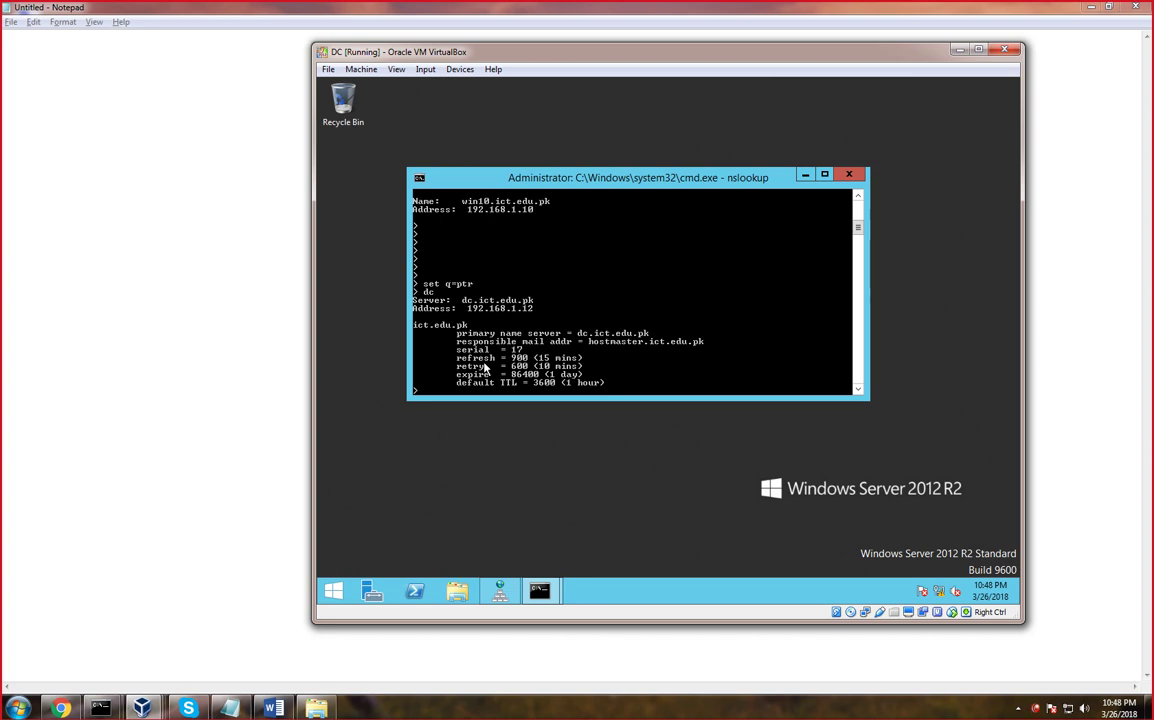
pyautogui.write('set q=ptr')
pyautogui.press('Return')
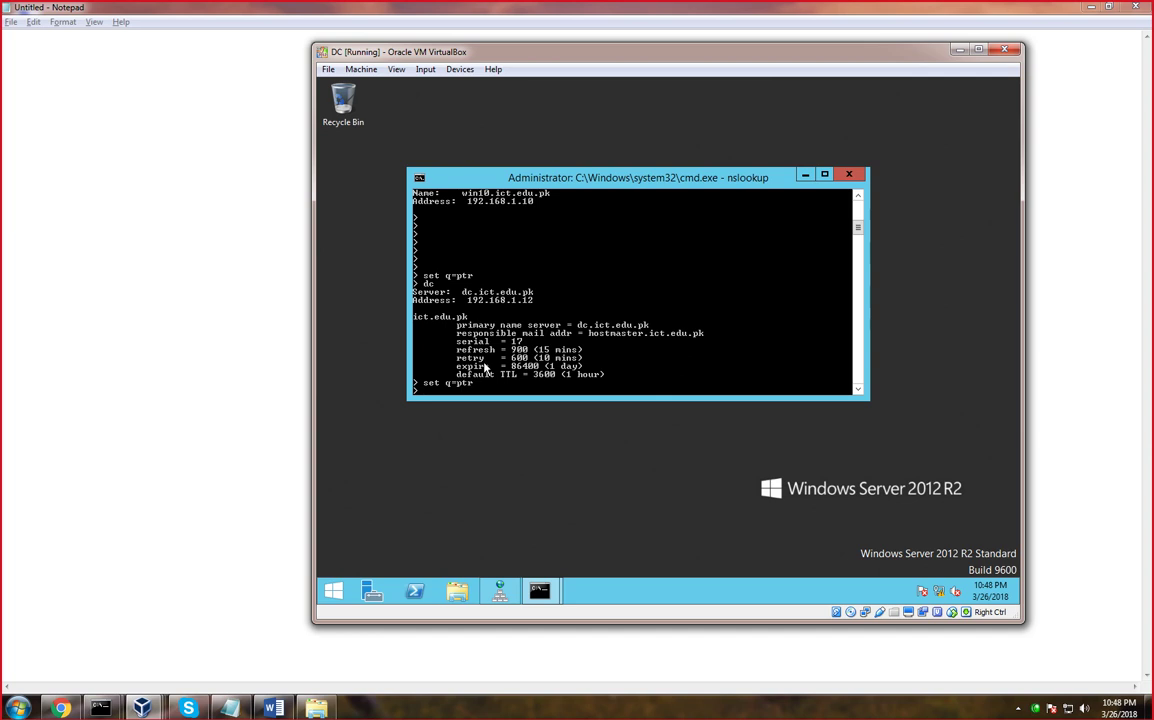
pyautogui.write('win7')
pyautogui.press('Return')
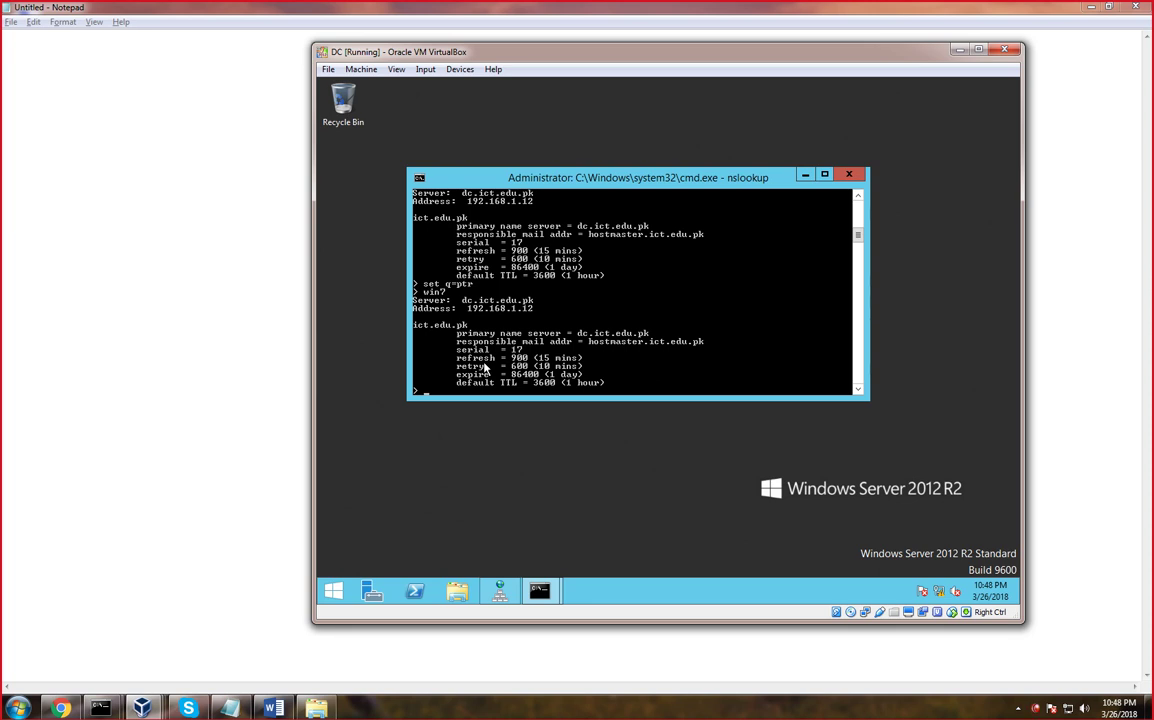
# Reverse-resolve 192.168.1.12 and 192.168.1.7 to dc.ict.edu.pk and win7.ict.edu.pk
pyautogui.press('Up')
pyautogui.press('Escape')
pyautogui.write('192.168.1.12')
pyautogui.press('Return')
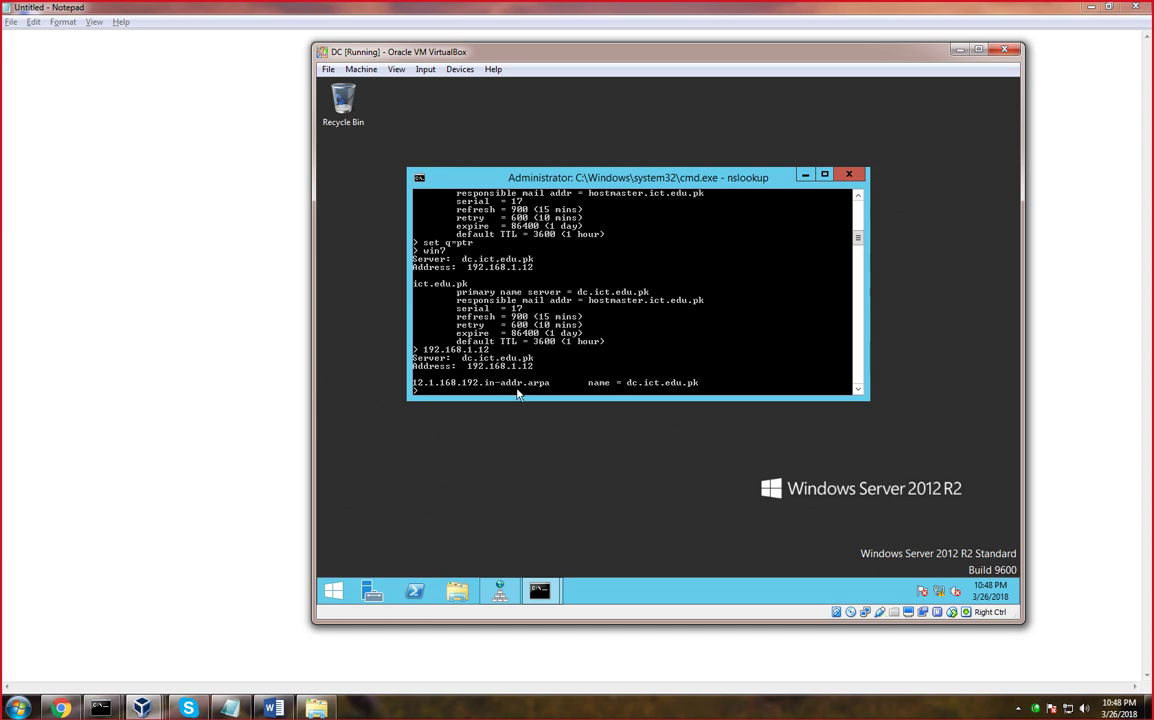
pyautogui.press('Return')
pyautogui.press('Return')
pyautogui.press('Return')
pyautogui.write('1')
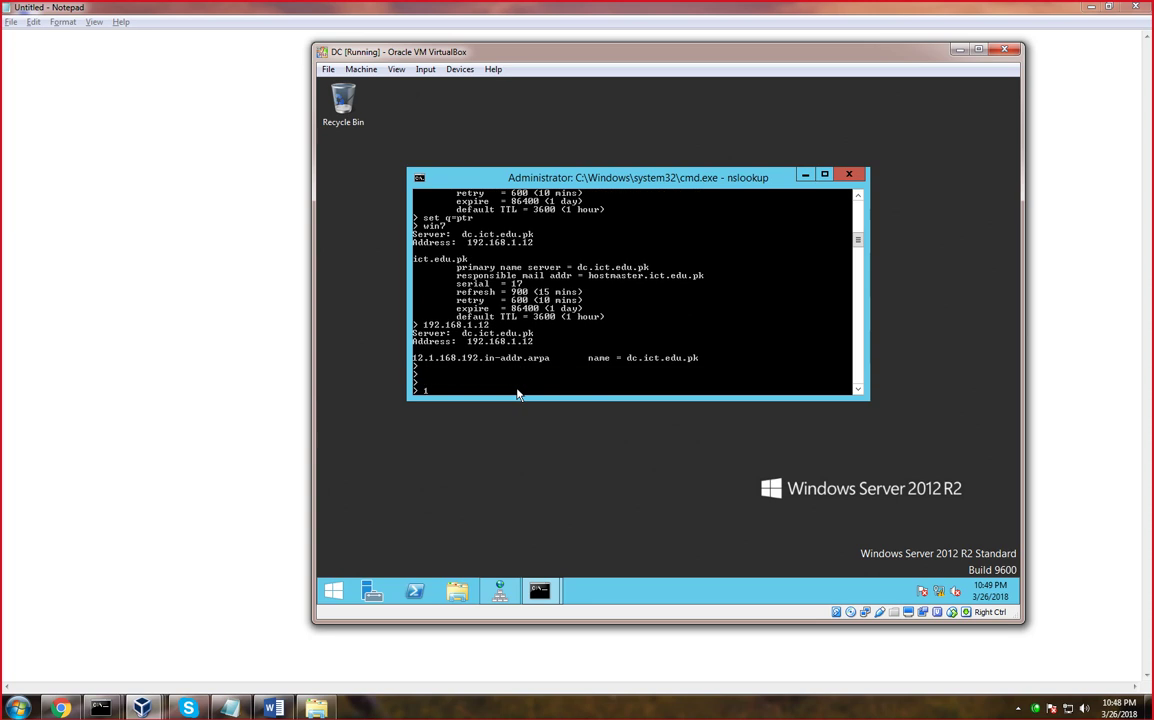
pyautogui.write('92.168.1.7')
pyautogui.press('Return')
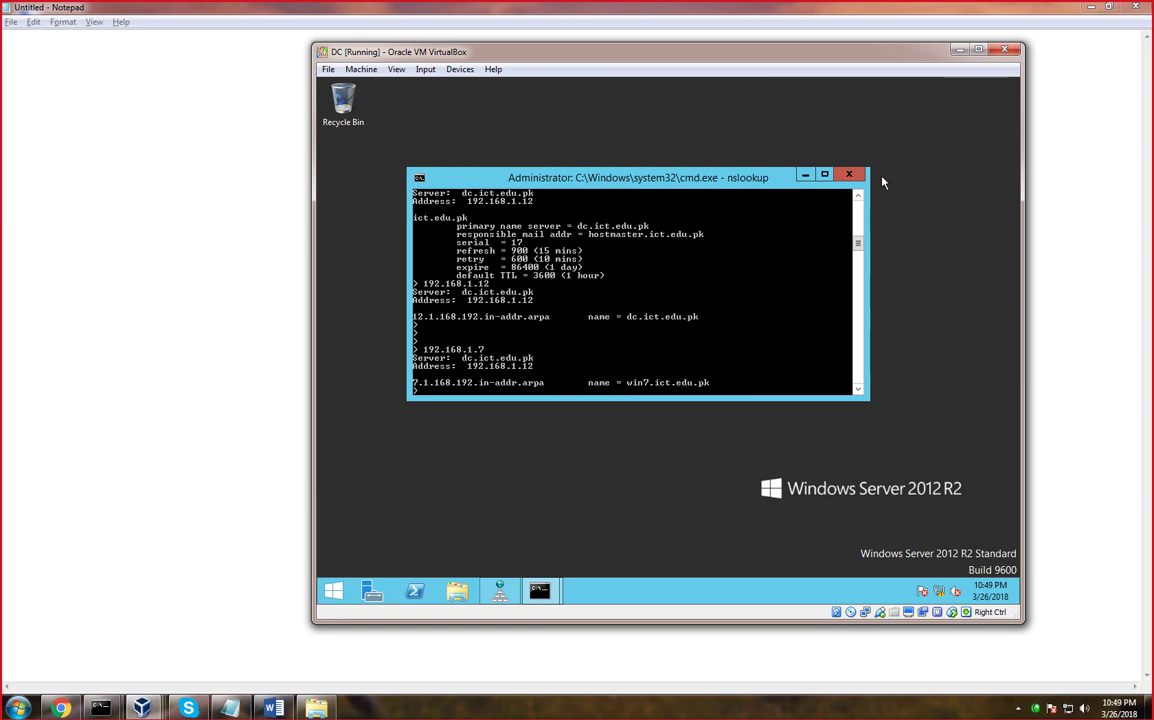
# Minimize the DC VM and Notepad, then start Client 7 from VirtualBox Manager
pyautogui.click(958, 48)
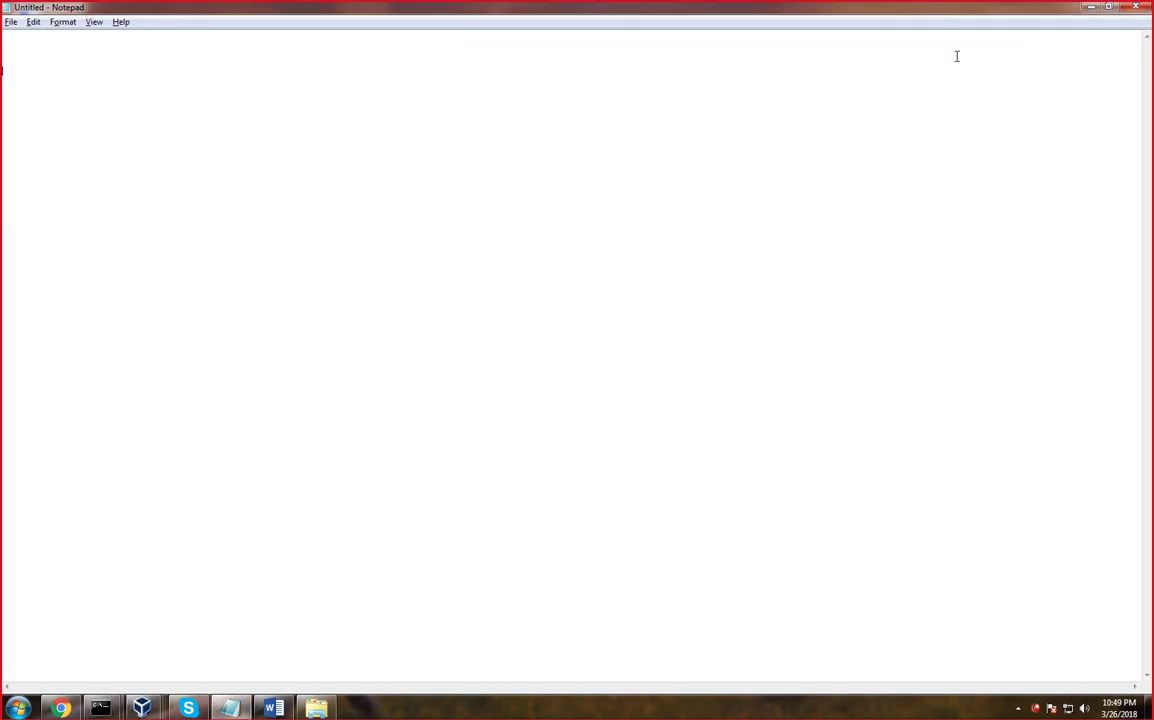
pyautogui.click(1090, 7)
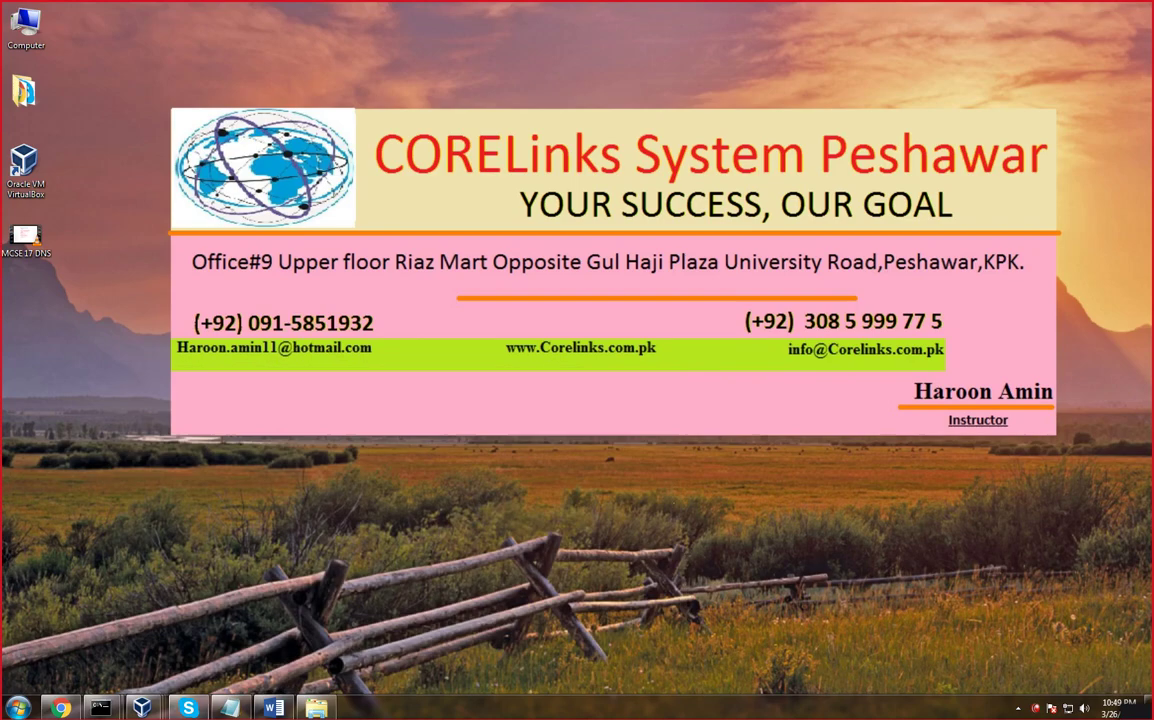
pyautogui.moveTo(132, 712)
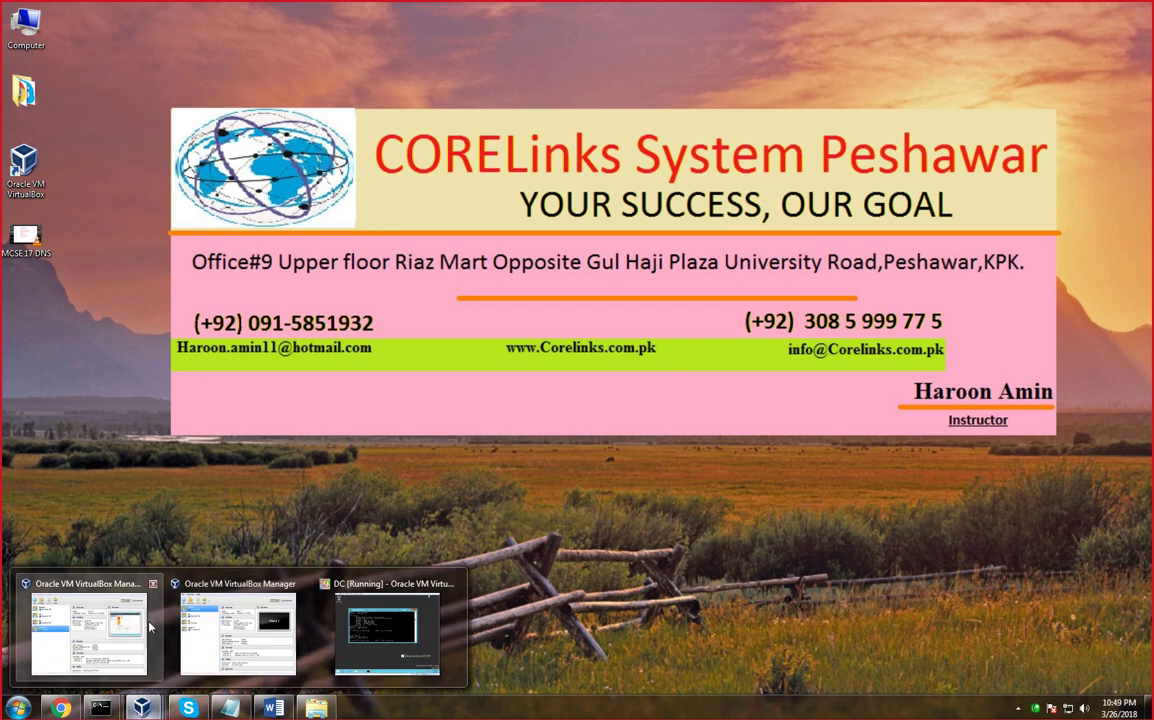
pyautogui.click(236, 627)
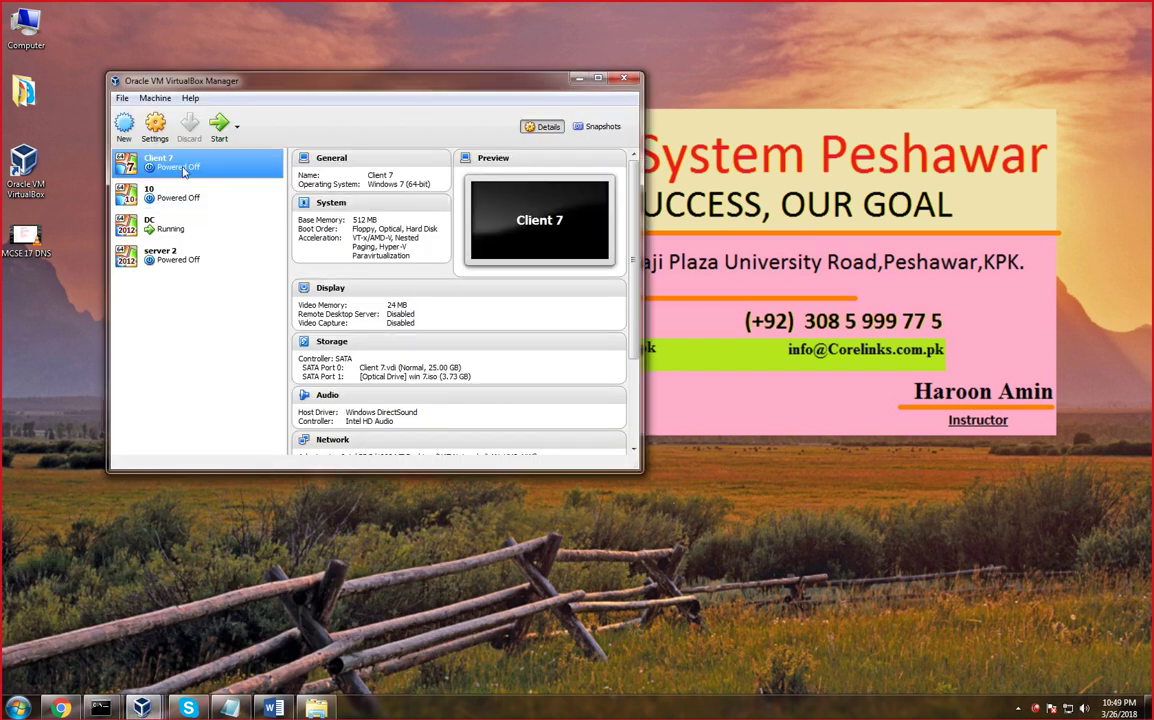
pyautogui.click(220, 125)
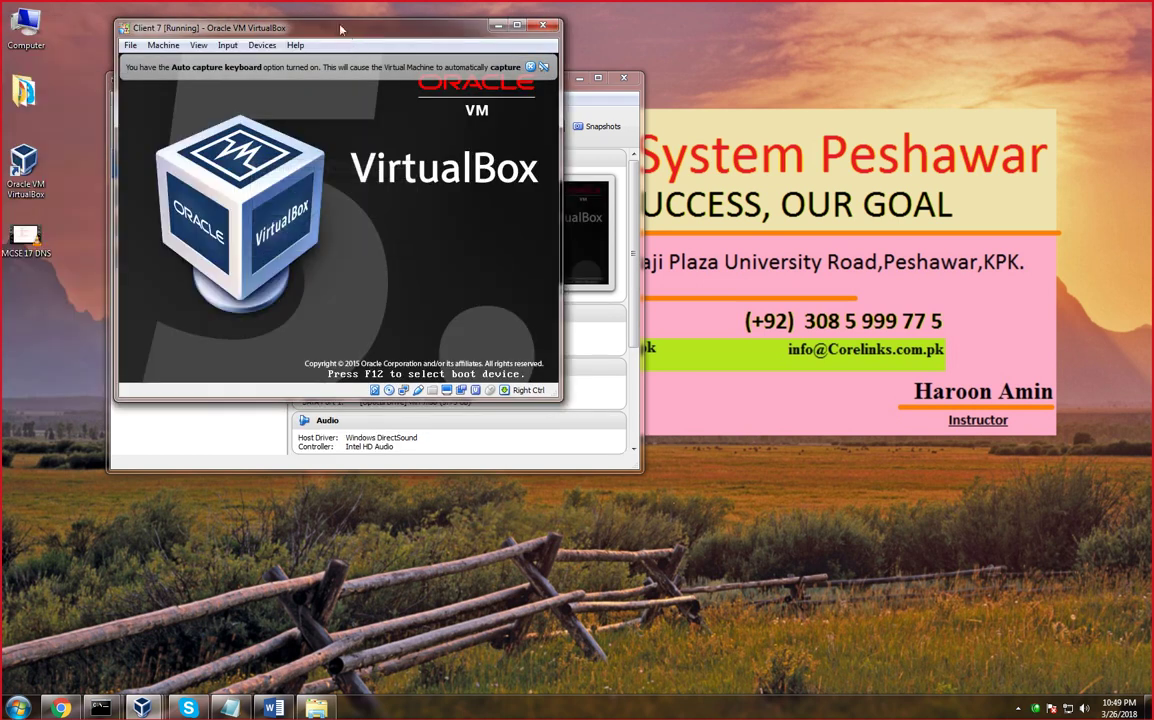
# Reposition the Client 7 virtual machine window on screen
pyautogui.moveTo(340, 30); pyautogui.dragTo(615, 29)
pyautogui.click(170, 199)
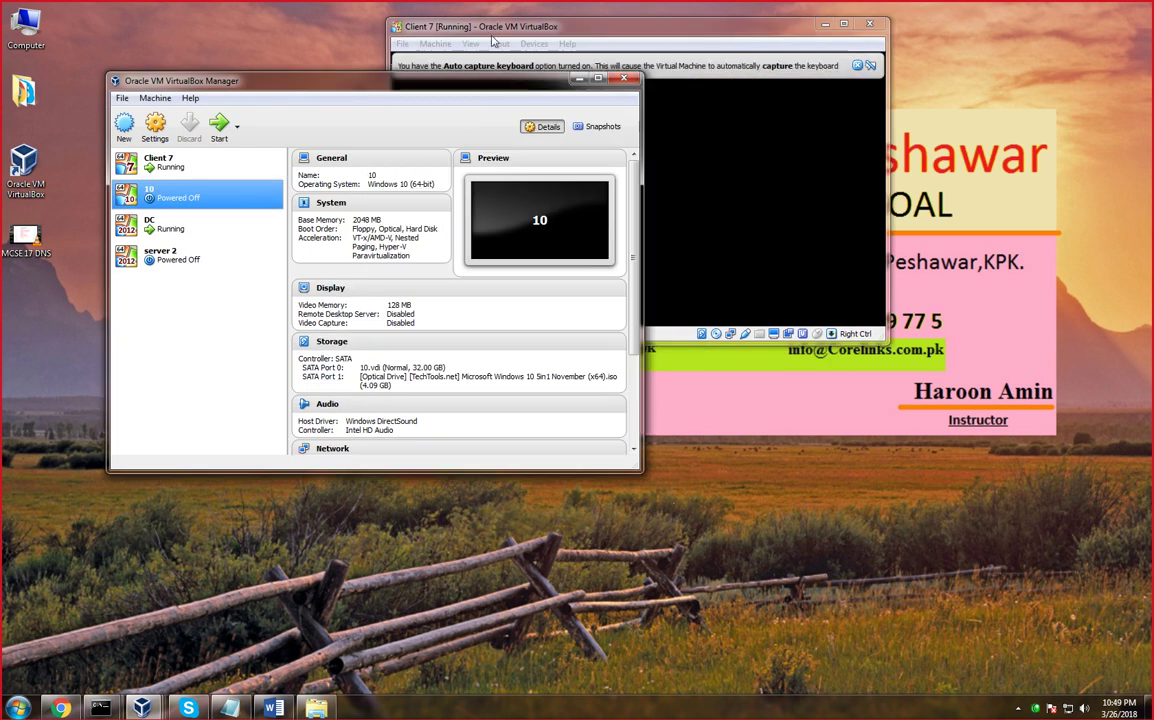
pyautogui.moveTo(492, 38); pyautogui.dragTo(471, 100)
pyautogui.moveTo(393, 104); pyautogui.dragTo(310, 101)
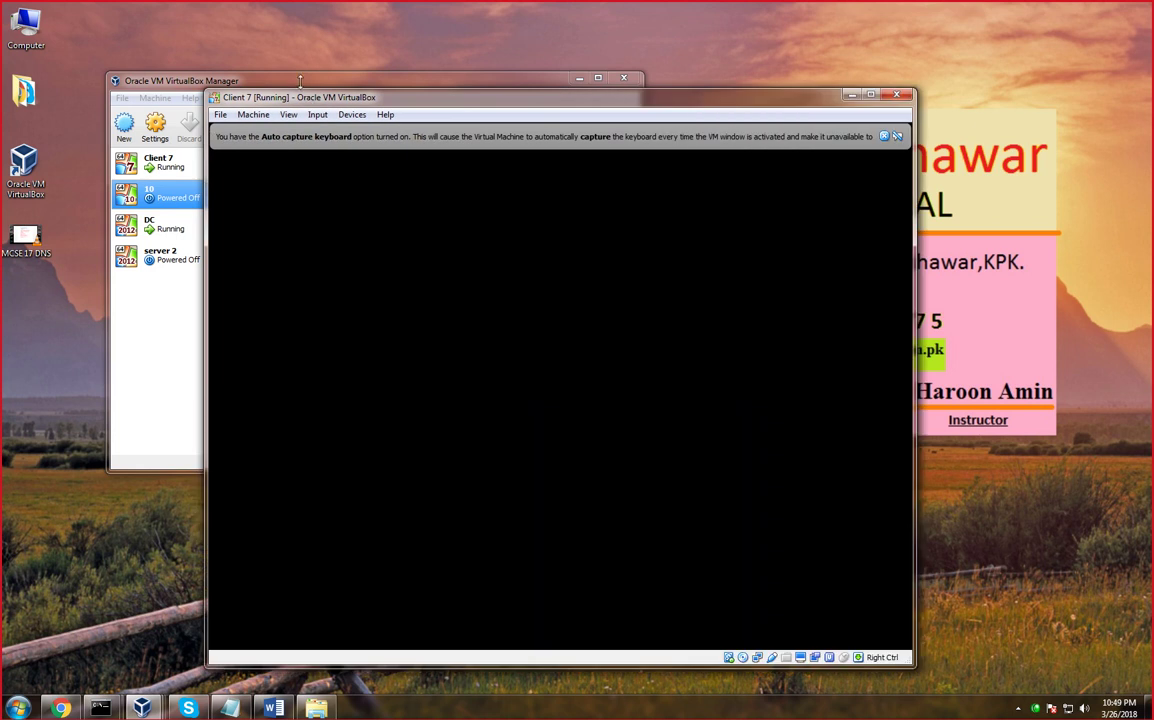
pyautogui.moveTo(400, 103); pyautogui.dragTo(393, 70)
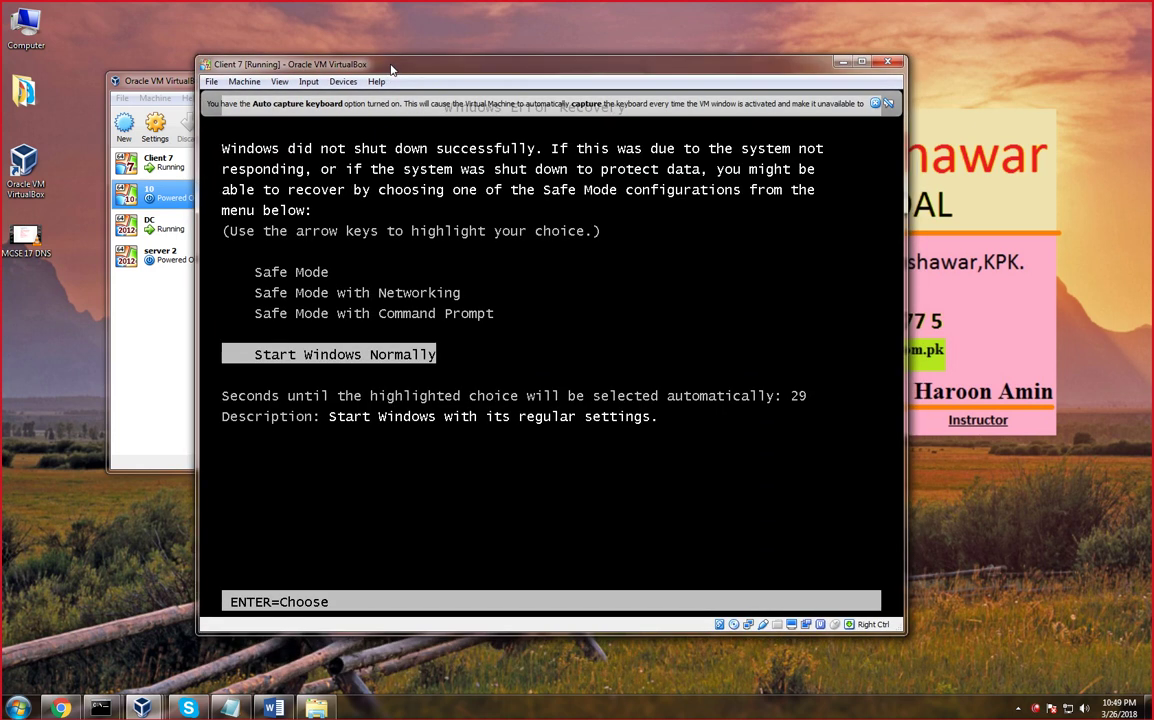
# Start Client 7 normally and choose to log on as a different user
pyautogui.press('Return')
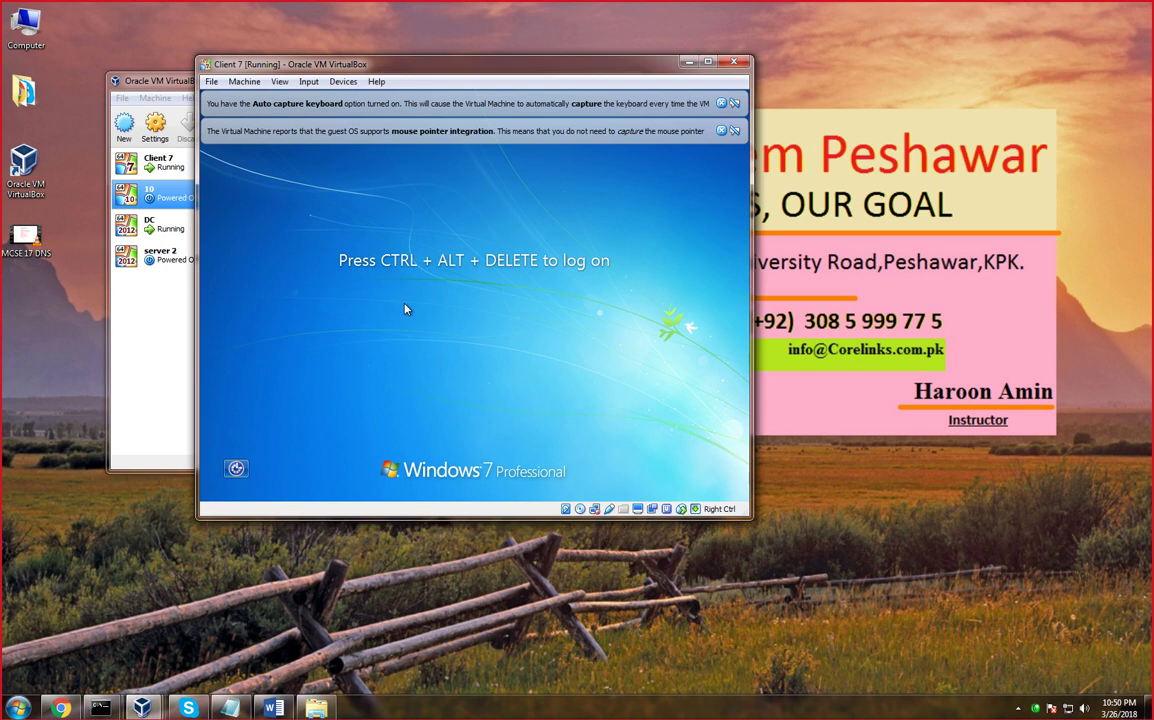
pyautogui.hotkey('ctrl', 'alt', 'Delete')
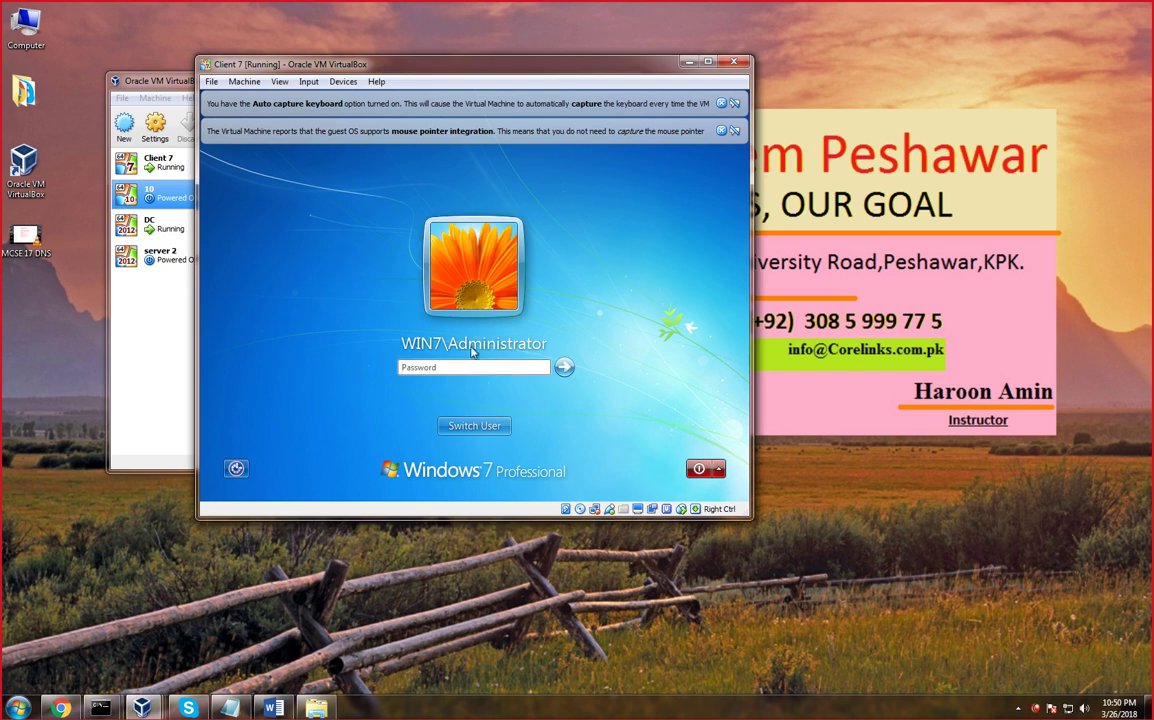
pyautogui.click(474, 426)
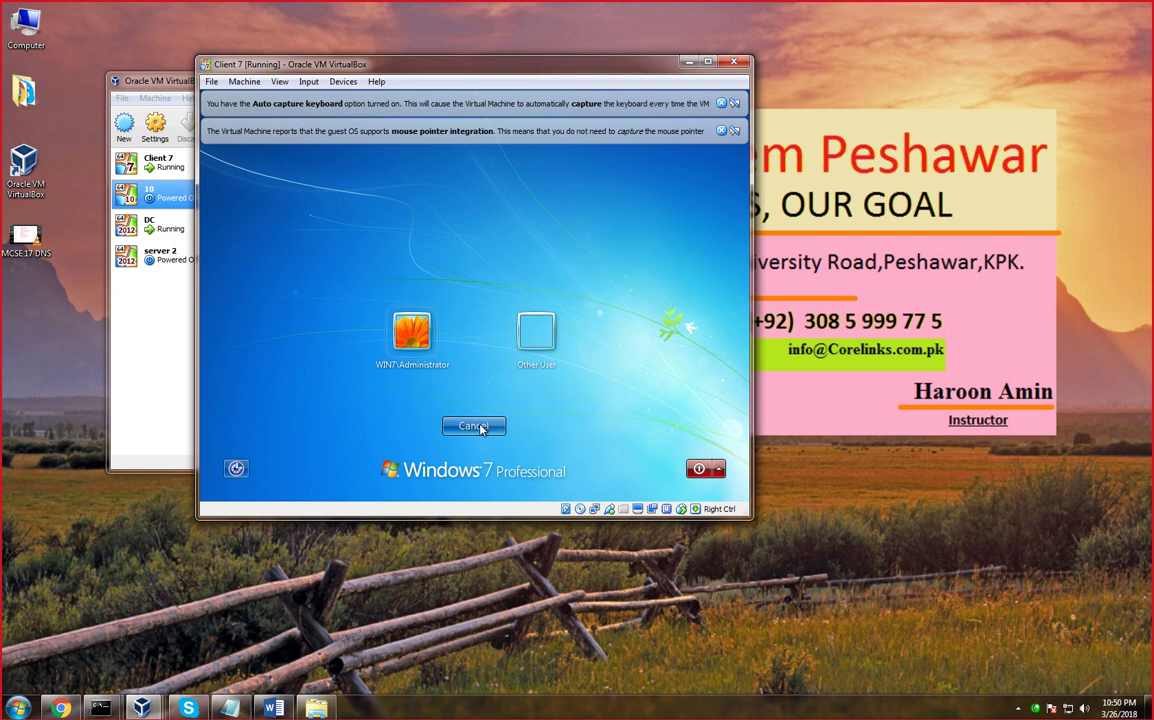
pyautogui.click(534, 328)
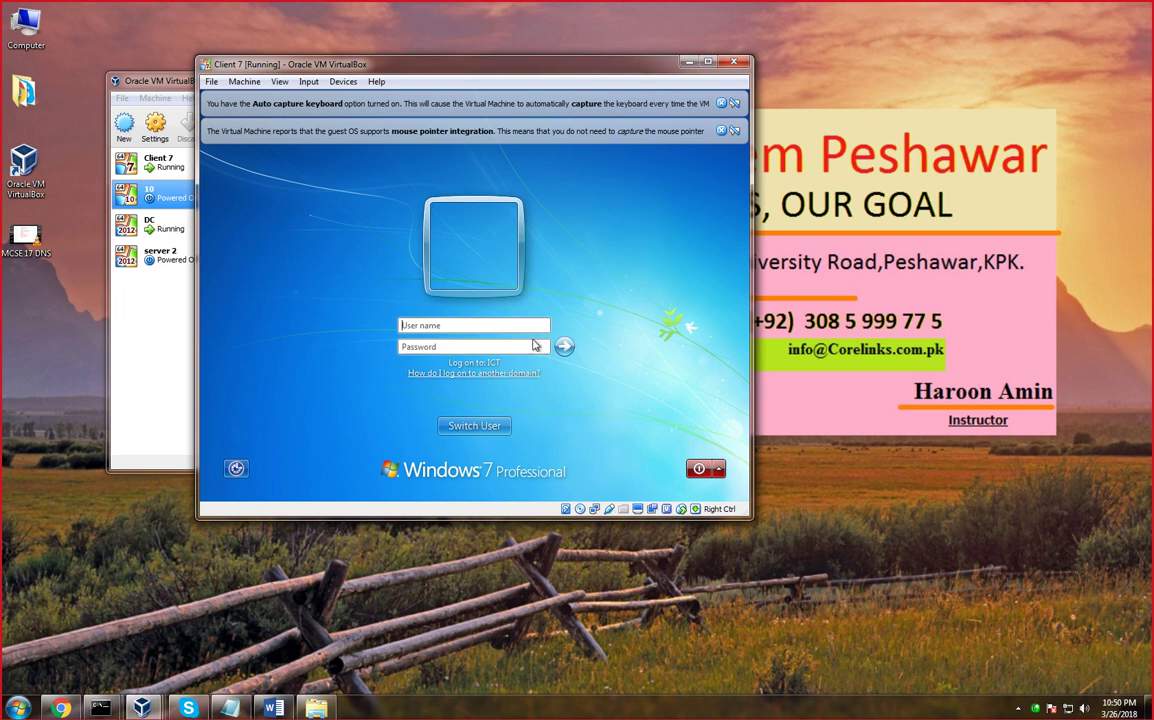
# Try logging on with a domain user name and password, then dismiss the incorrect-password error
pyautogui.click(436, 326)
pyautogui.press('Tab')
pyautogui.press('Return')
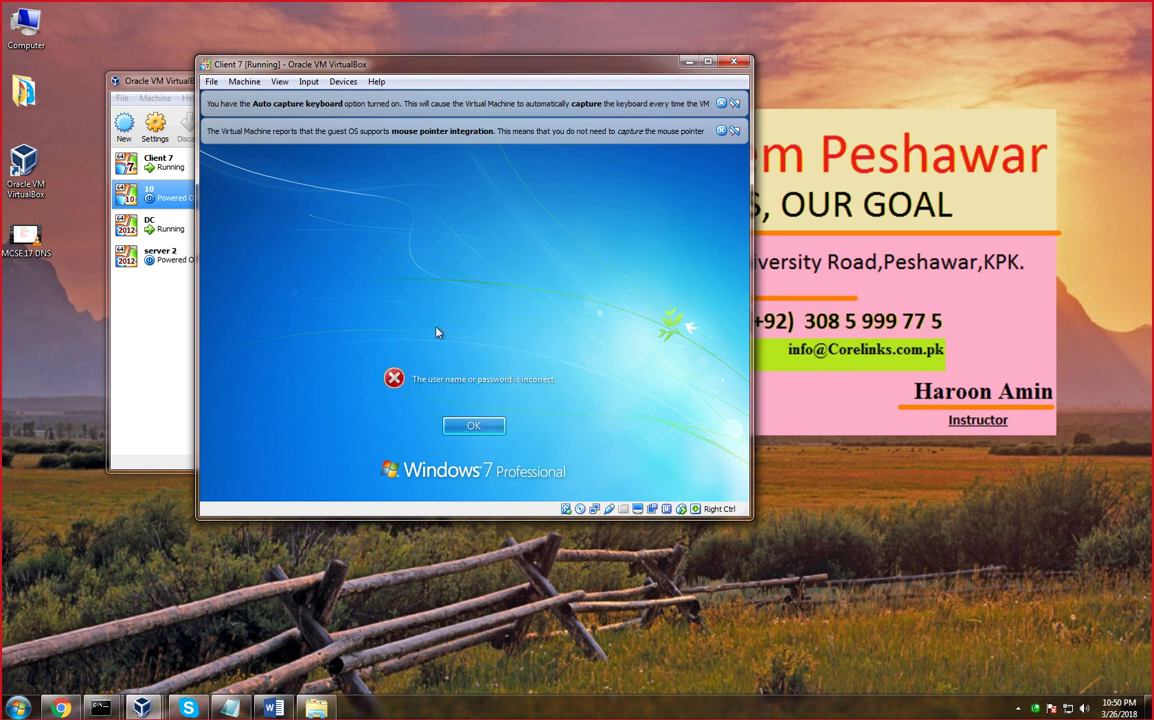
pyautogui.press('Return')
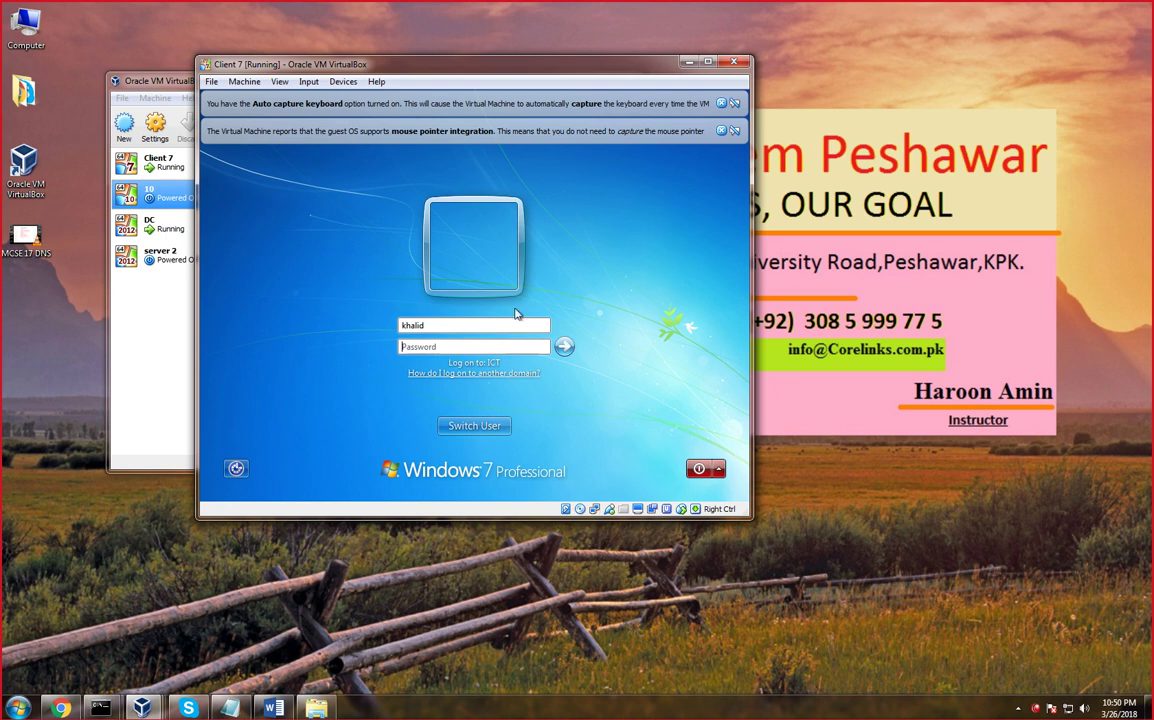
# Re-enter the user's password and submit the logon again
pyautogui.click(424, 349)
pyautogui.write('••')
pyautogui.press('BackSpace')
pyautogui.press('BackSpace')
pyautogui.write('•••••••••••')
pyautogui.press('Return')
pyautogui.press('Return')
# On the DC, run net user with the new user name, its password and /add in a command prompt
pyautogui.moveTo(141, 707)
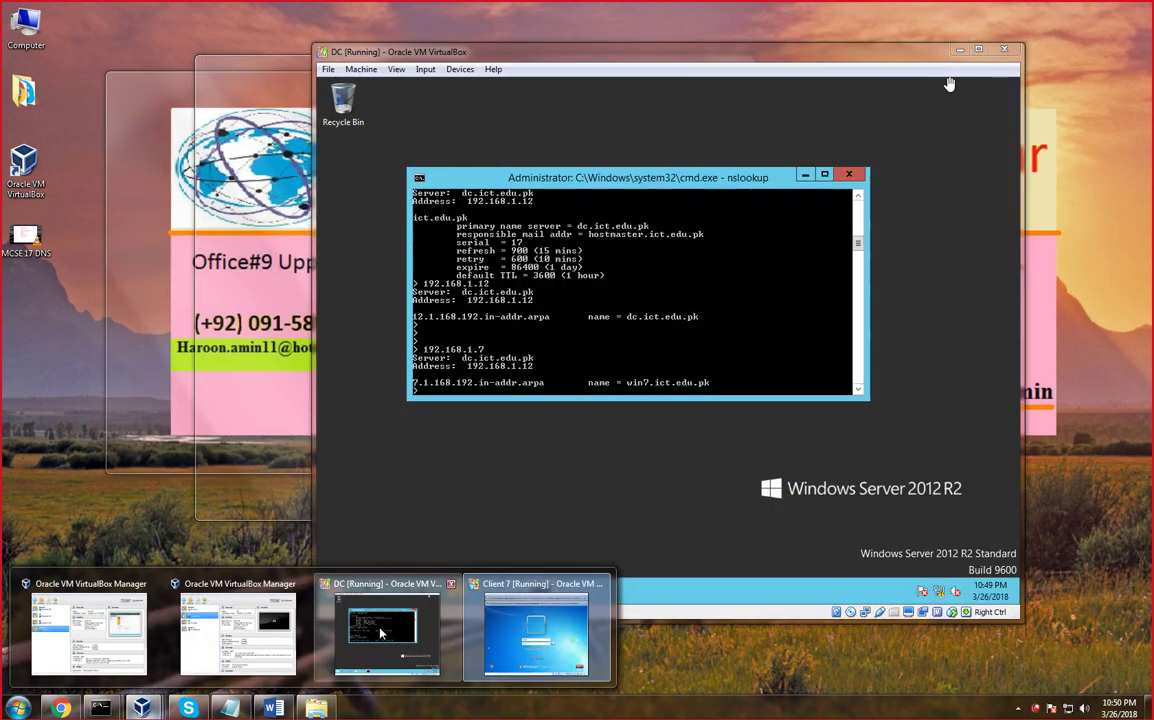
pyautogui.click(430, 628)
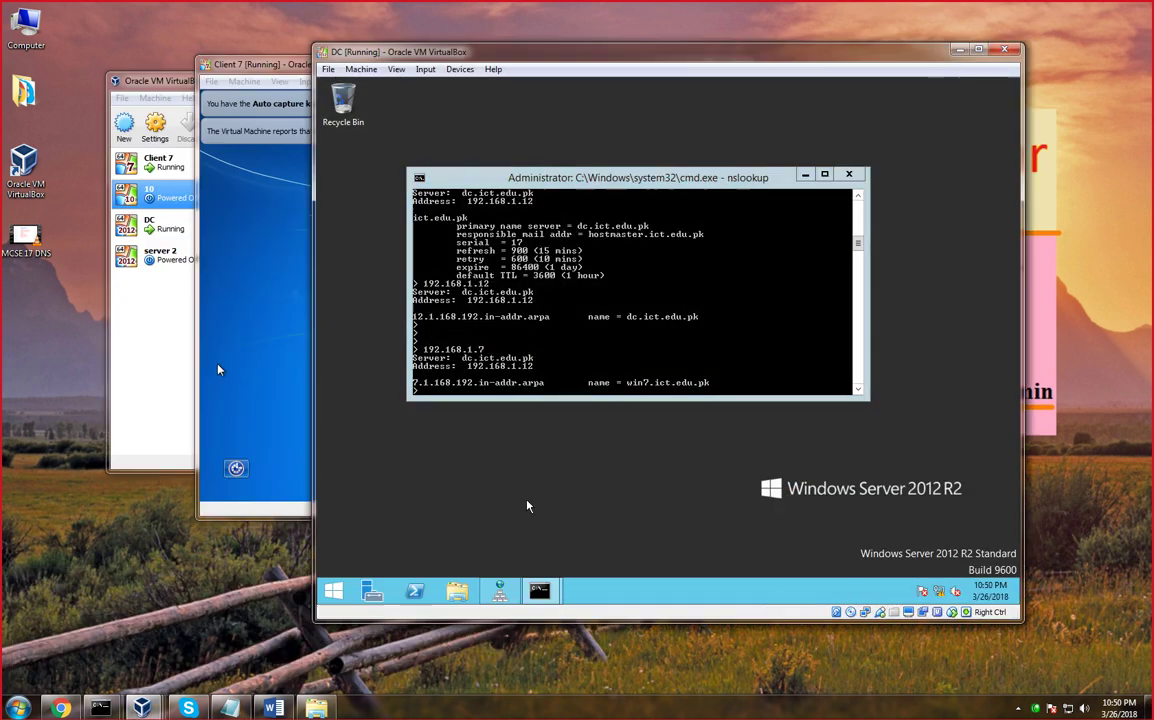
pyautogui.press('super+r')
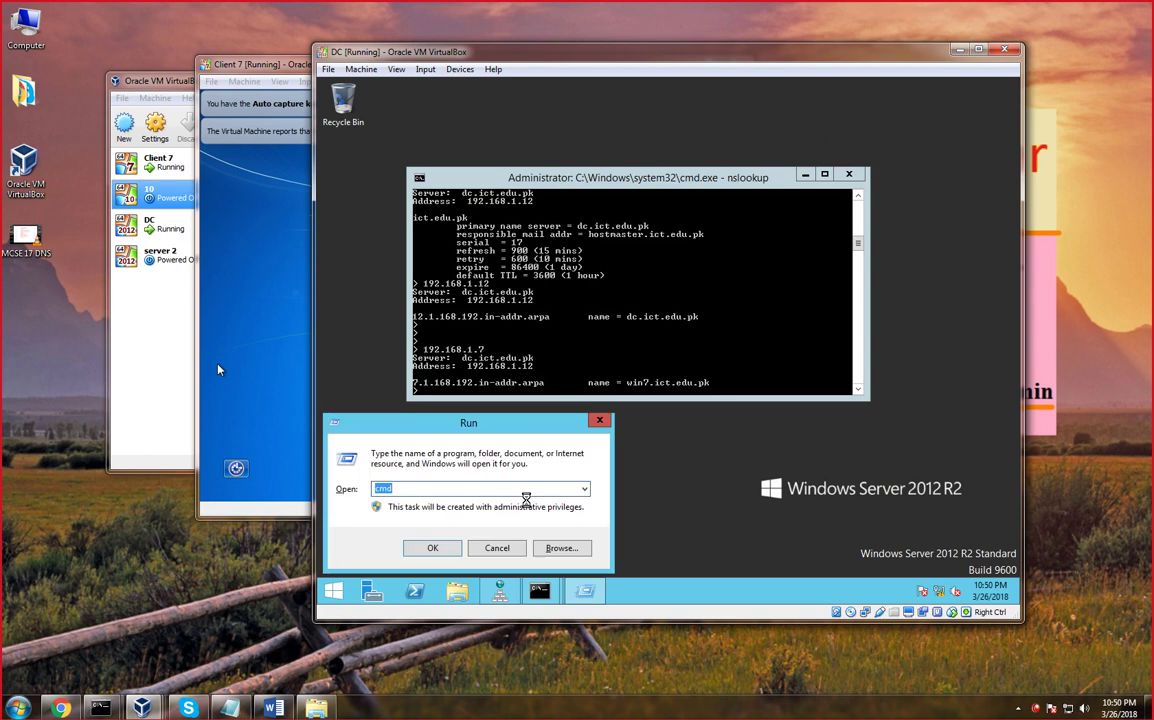
pyautogui.press('Return')
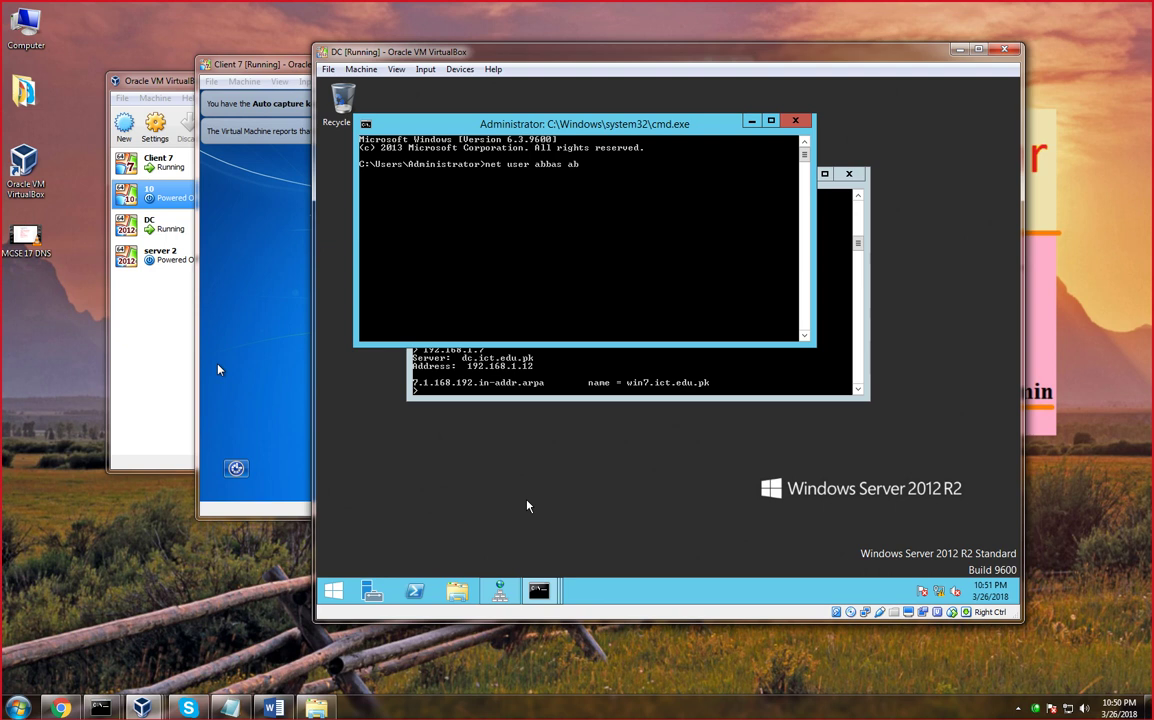
pyautogui.press('Return')
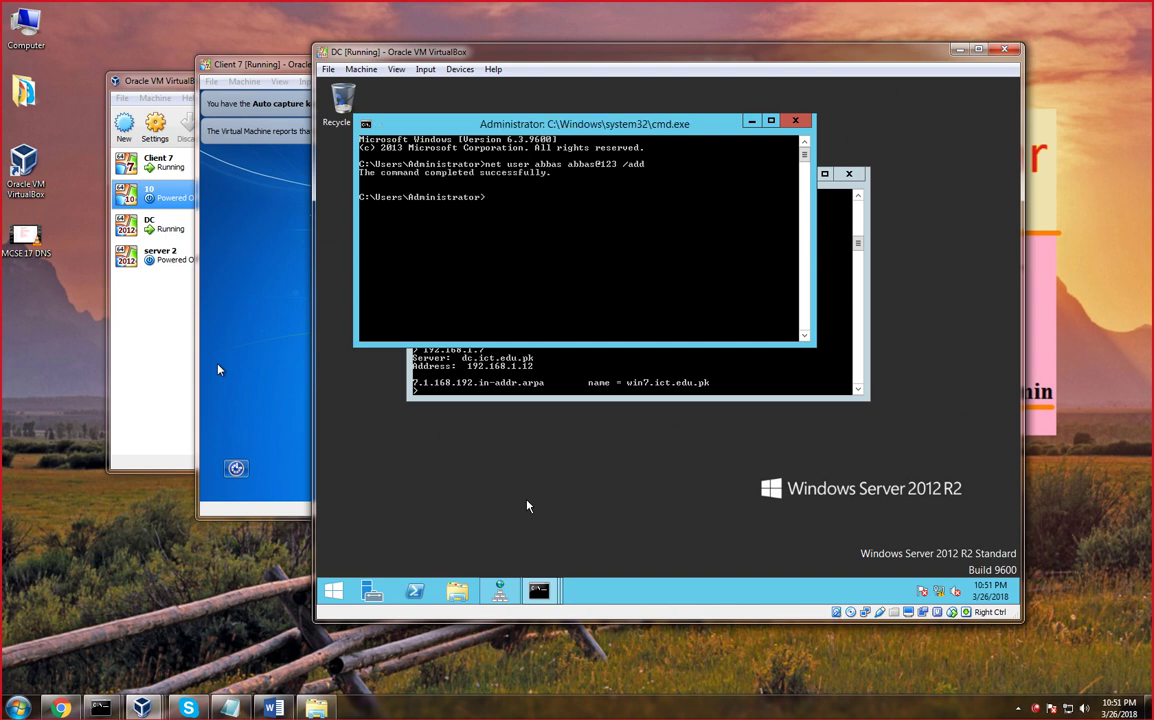
# Log the Windows 7 client on with the newly created user's name and password
pyautogui.click(290, 287)
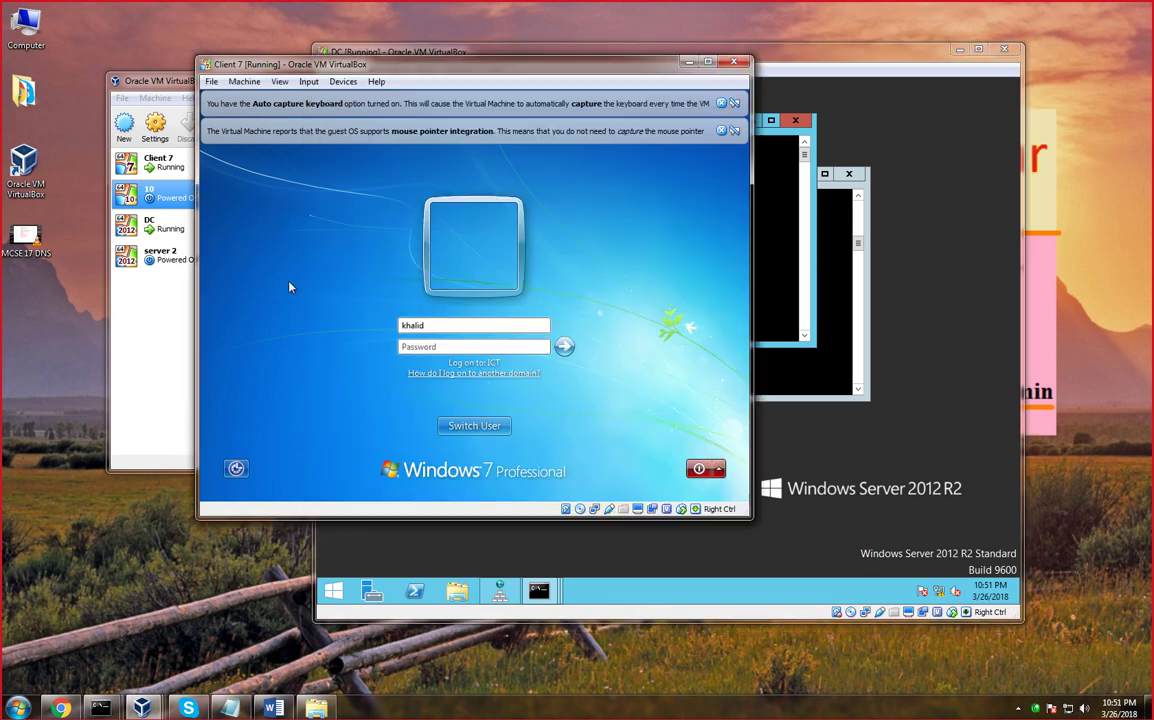
pyautogui.doubleClick(412, 325)
pyautogui.press('Tab')
pyautogui.press('Return')
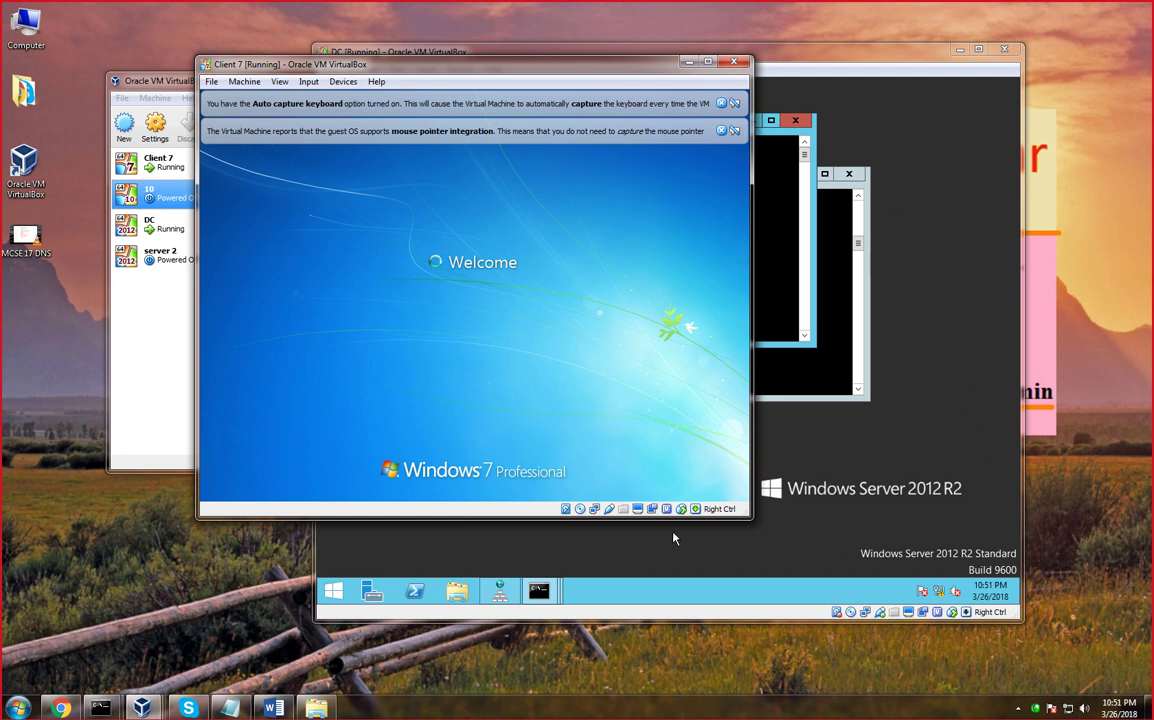
# On the DC, close the user-creation and nslookup consoles and open Server Manager
pyautogui.click(918, 393)
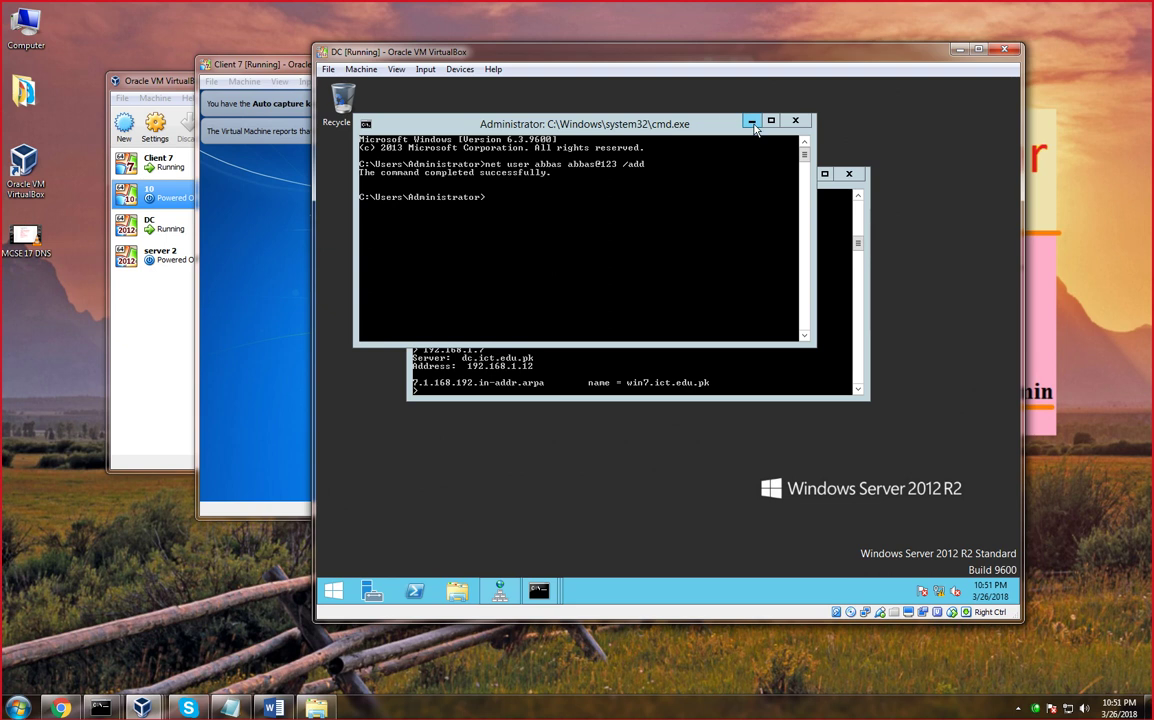
pyautogui.click(797, 125)
pyautogui.click(848, 174)
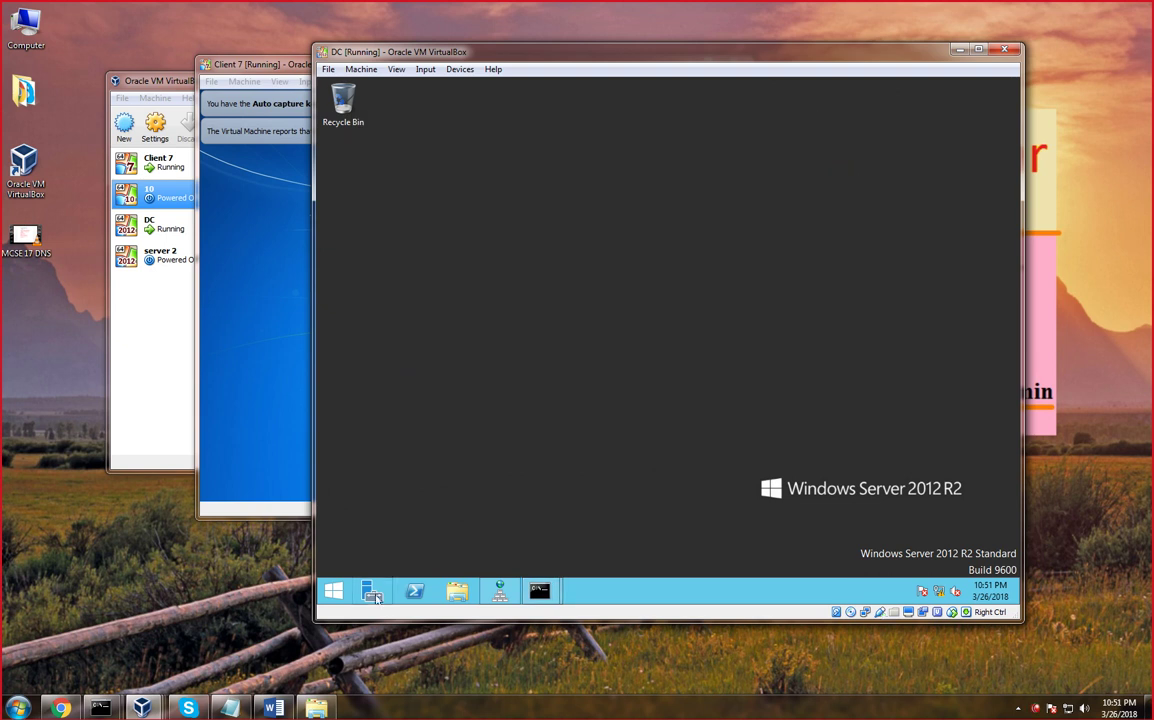
pyautogui.click(374, 595)
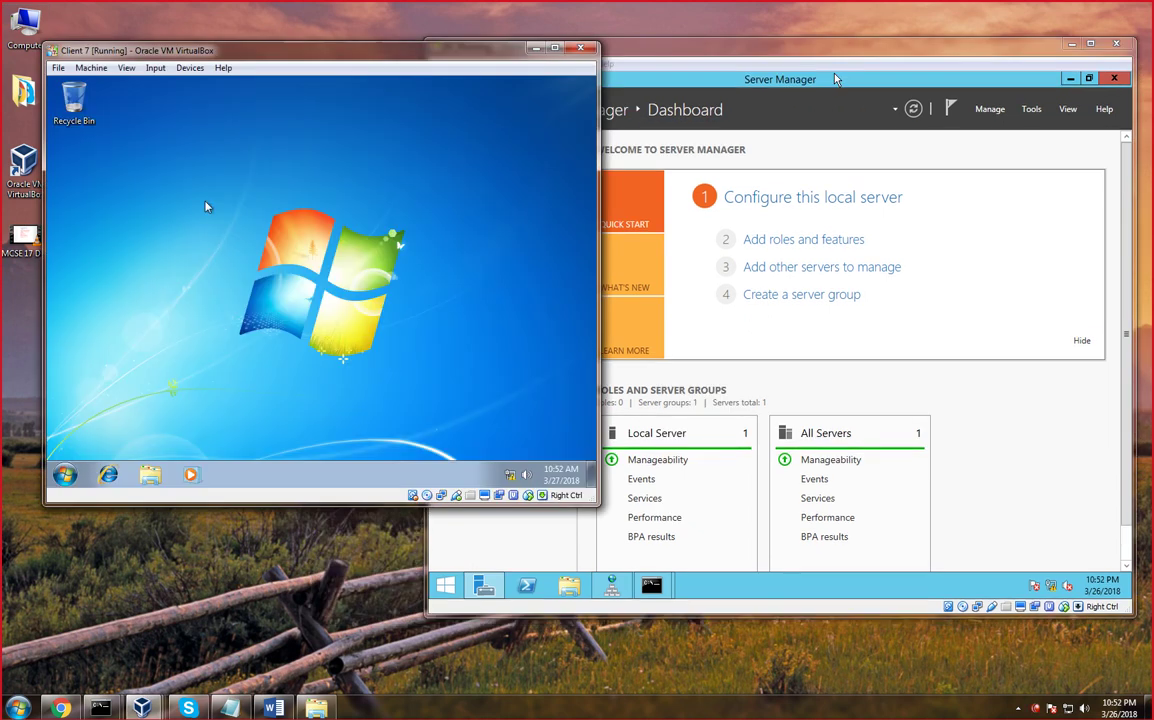
# Show the Computer icon on the Windows 7 desktop through the desktop icon settings
pyautogui.rightClick(206, 206)
pyautogui.click(240, 348)
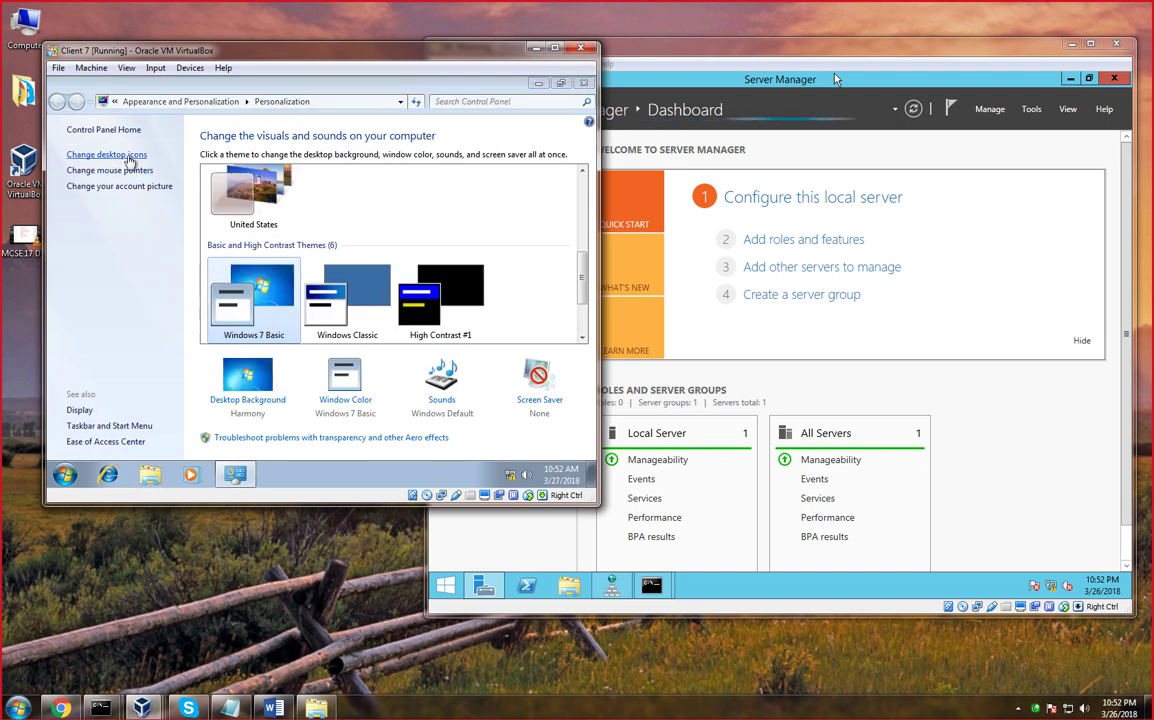
pyautogui.click(128, 158)
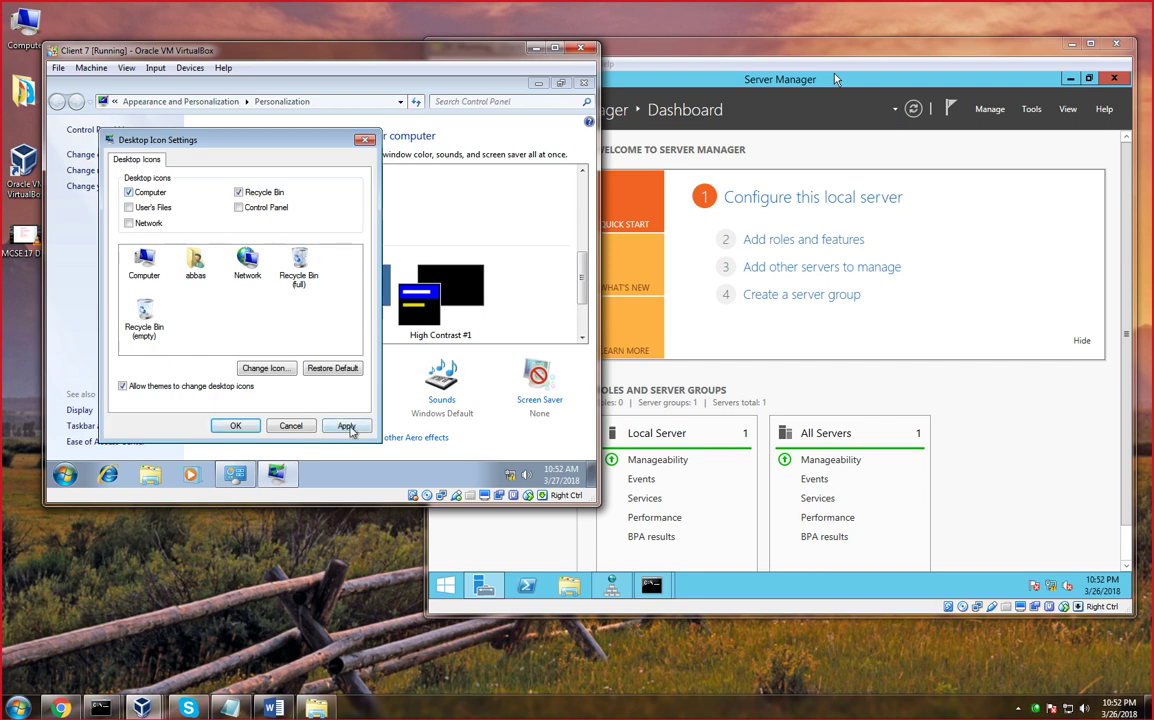
pyautogui.click(346, 426)
pyautogui.click(235, 425)
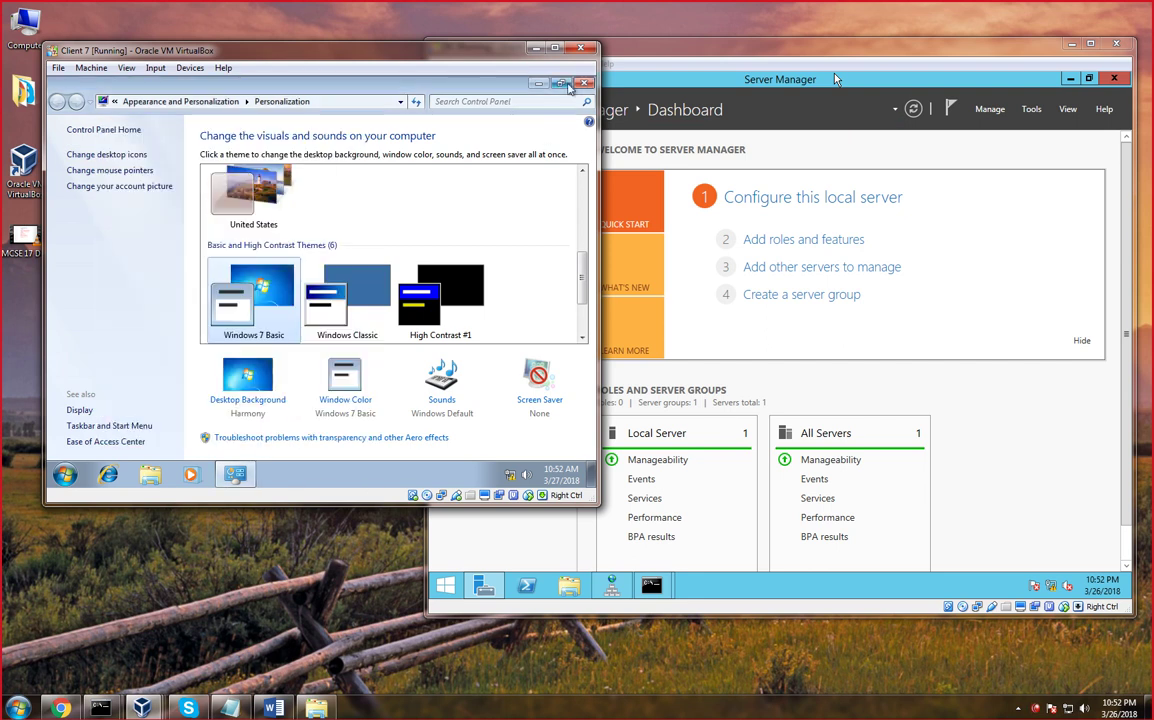
pyautogui.click(583, 83)
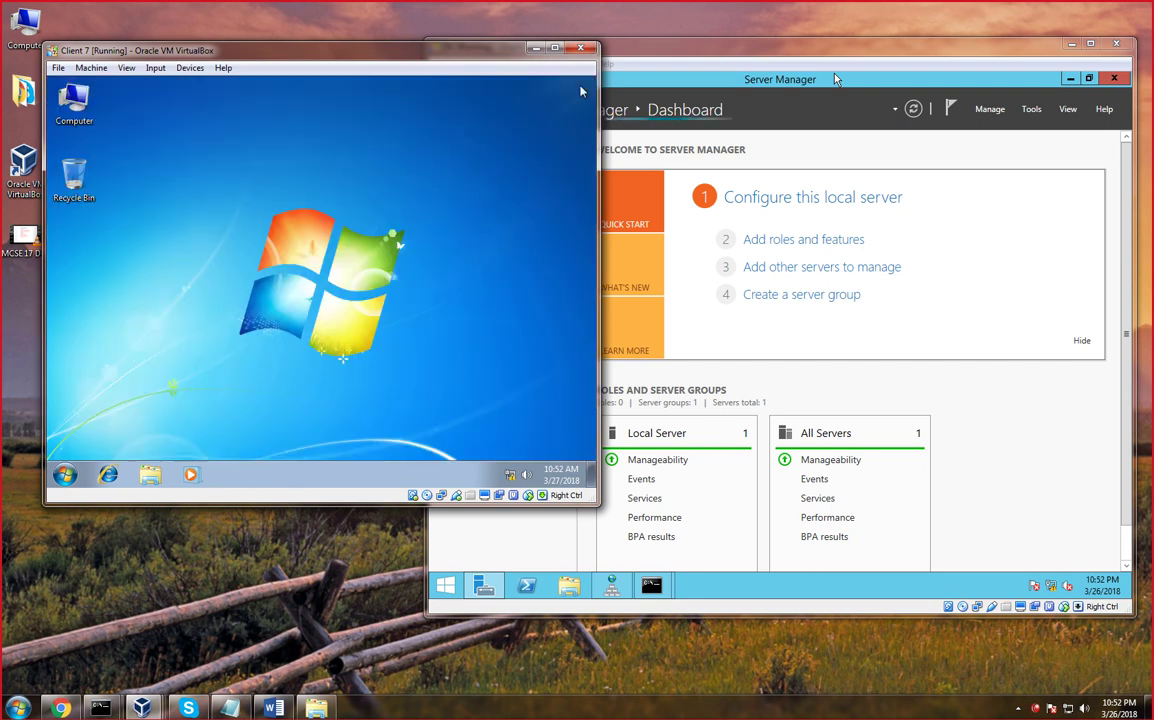
# Open the Network and Sharing Center and the Local Area Connection status
pyautogui.rightClick(512, 475)
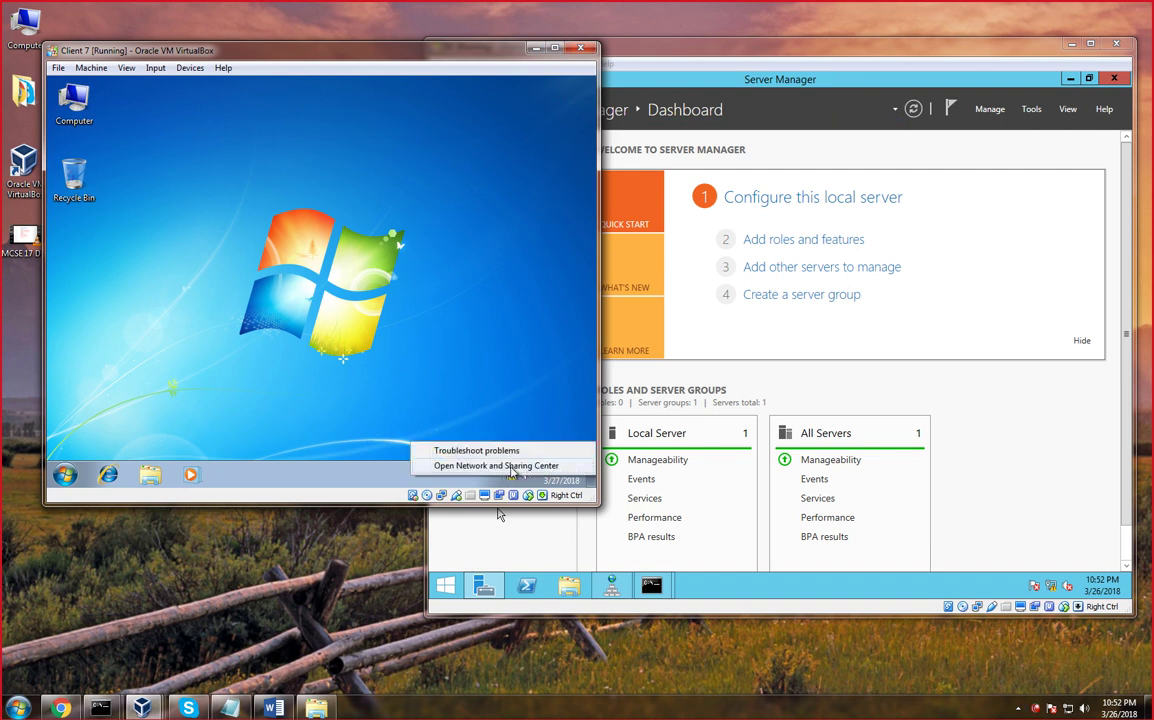
pyautogui.click(512, 466)
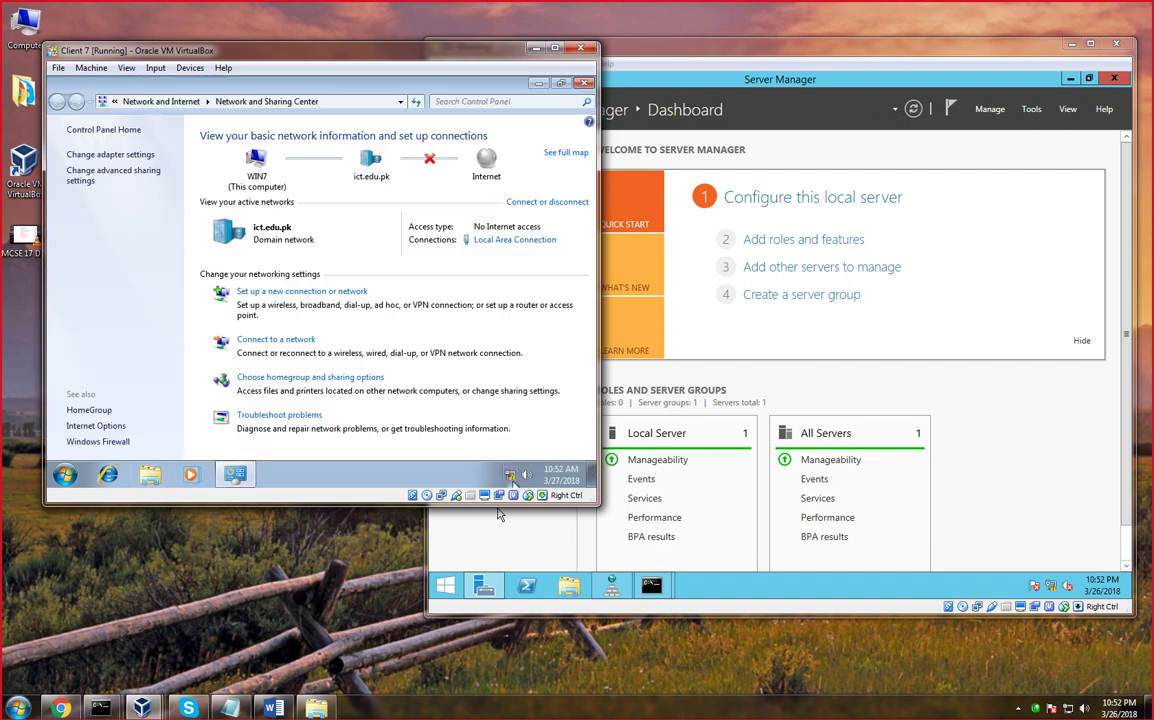
pyautogui.click(500, 240)
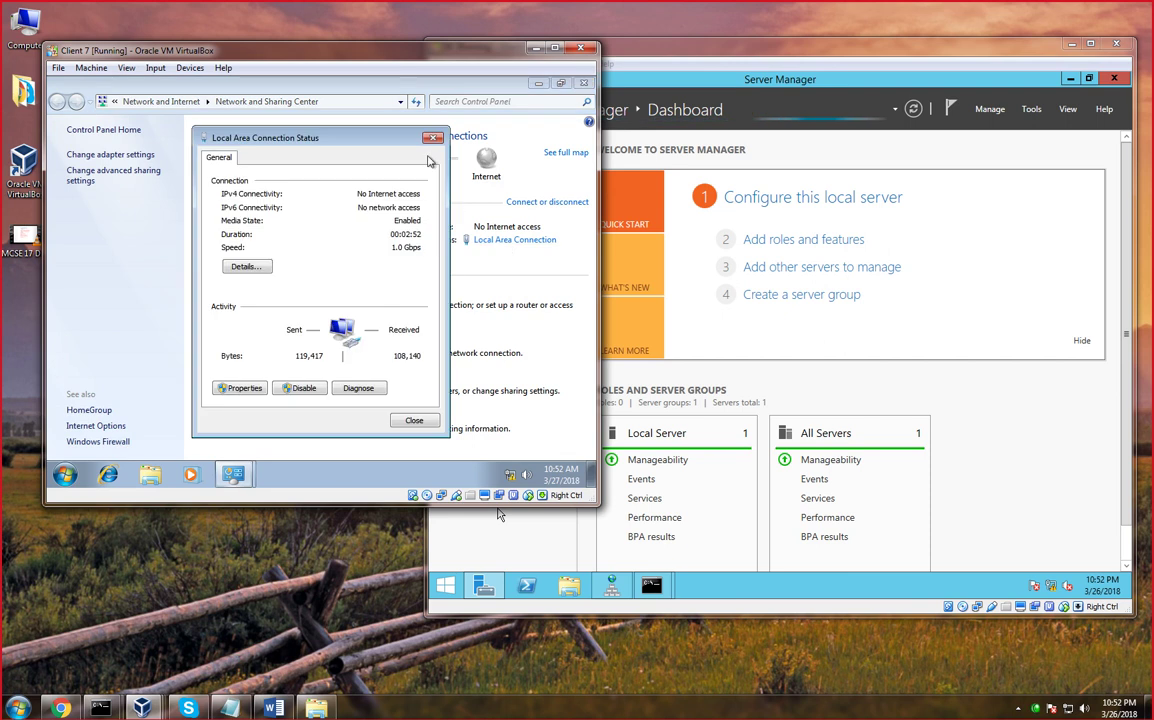
pyautogui.click(432, 138)
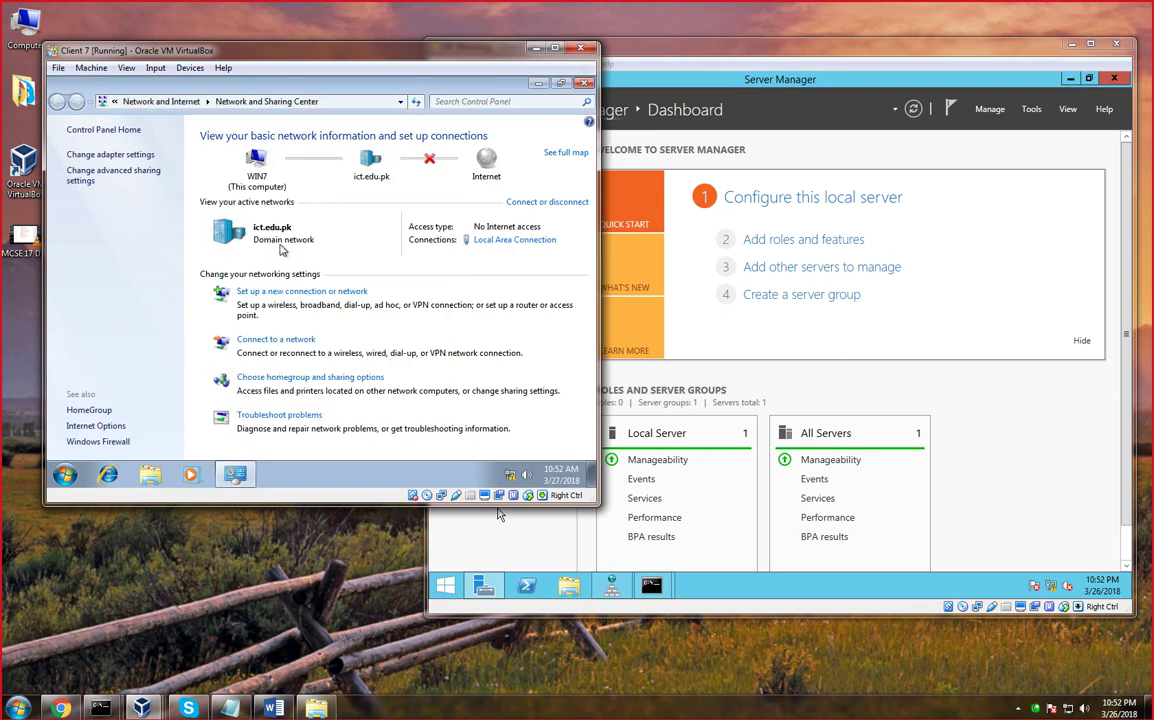
pyautogui.click(498, 240)
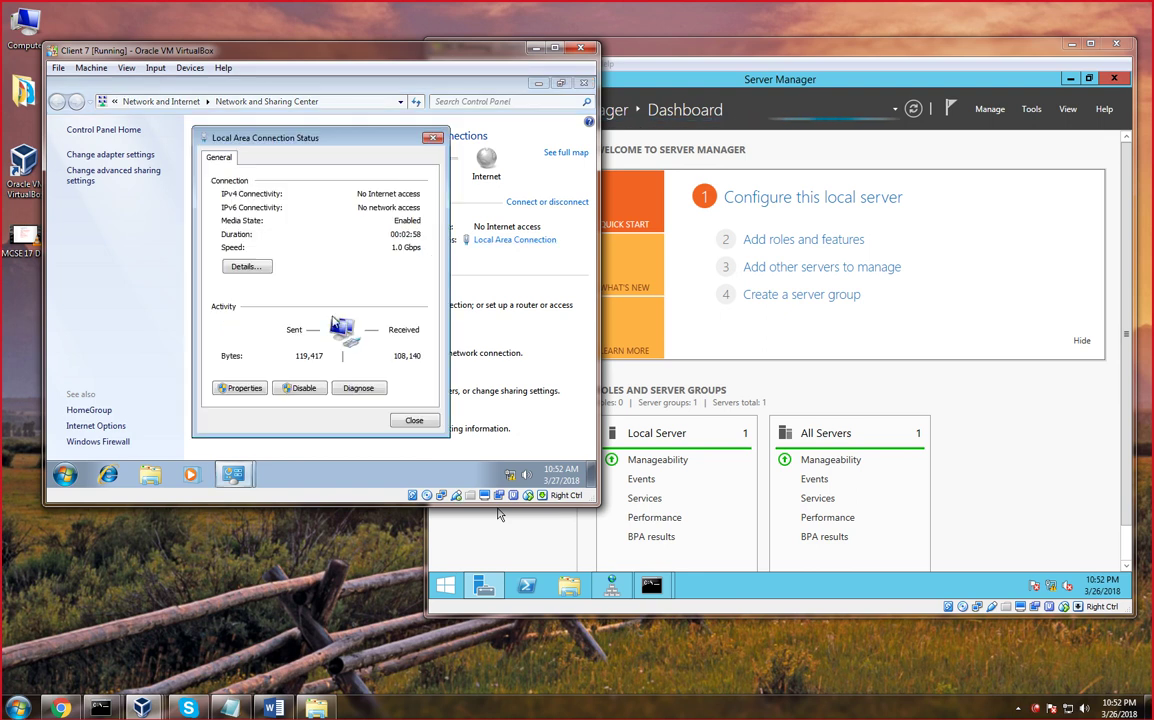
# Approve the UAC prompt with administrator credentials to open the connection's properties
pyautogui.click(258, 389)
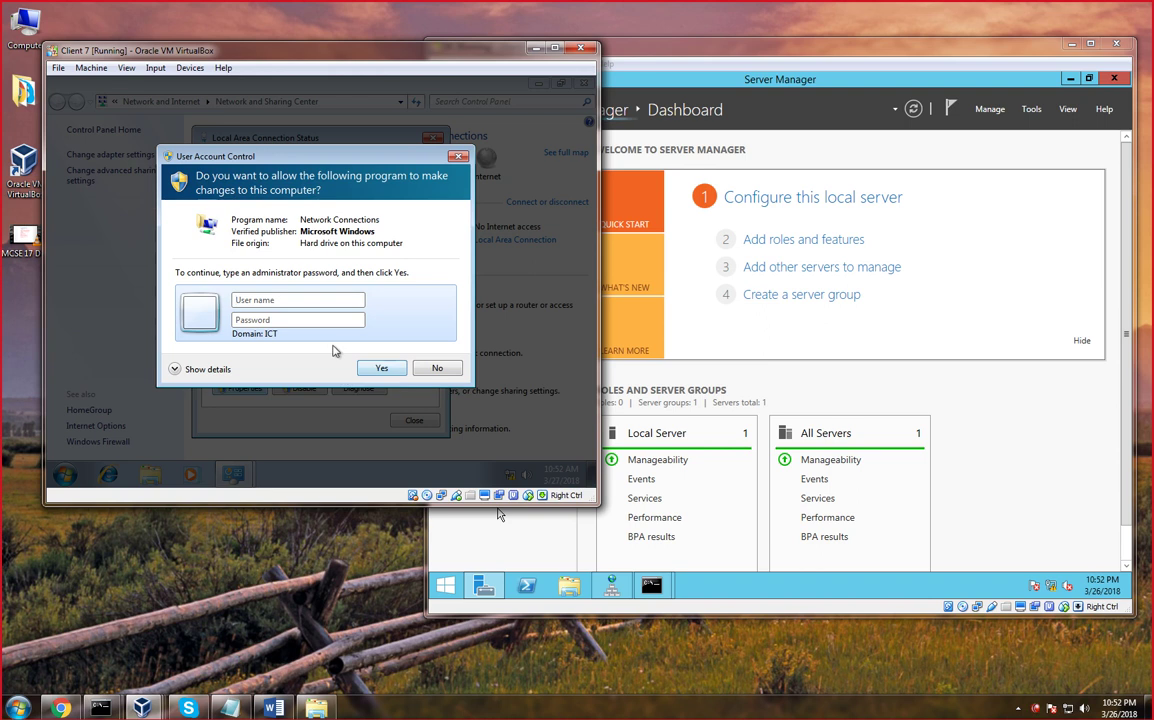
pyautogui.click(280, 300)
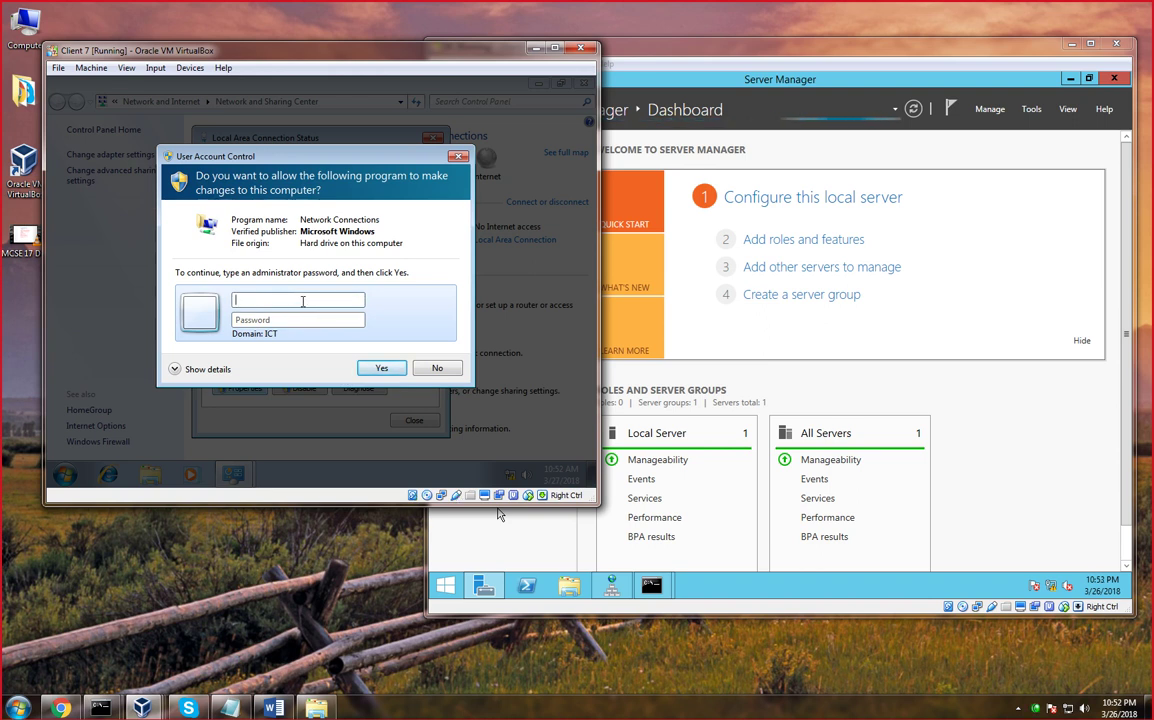
pyautogui.write('administrator')
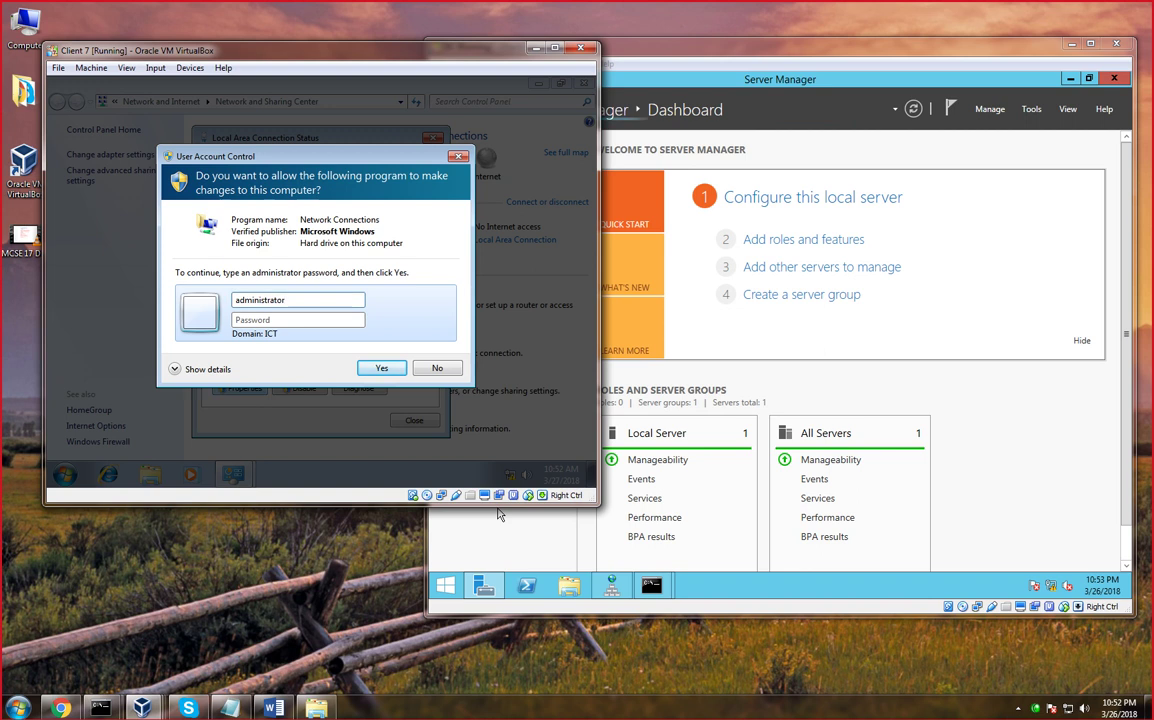
pyautogui.write('••••••••')
pyautogui.press('Return')
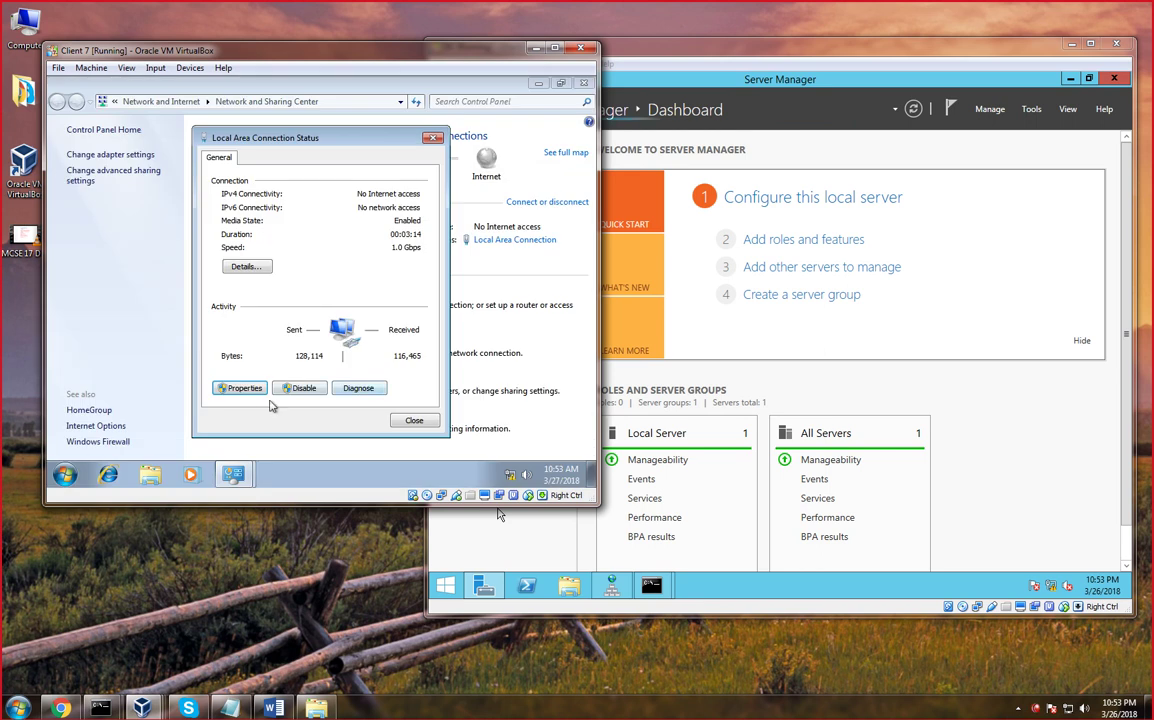
pyautogui.click(245, 389)
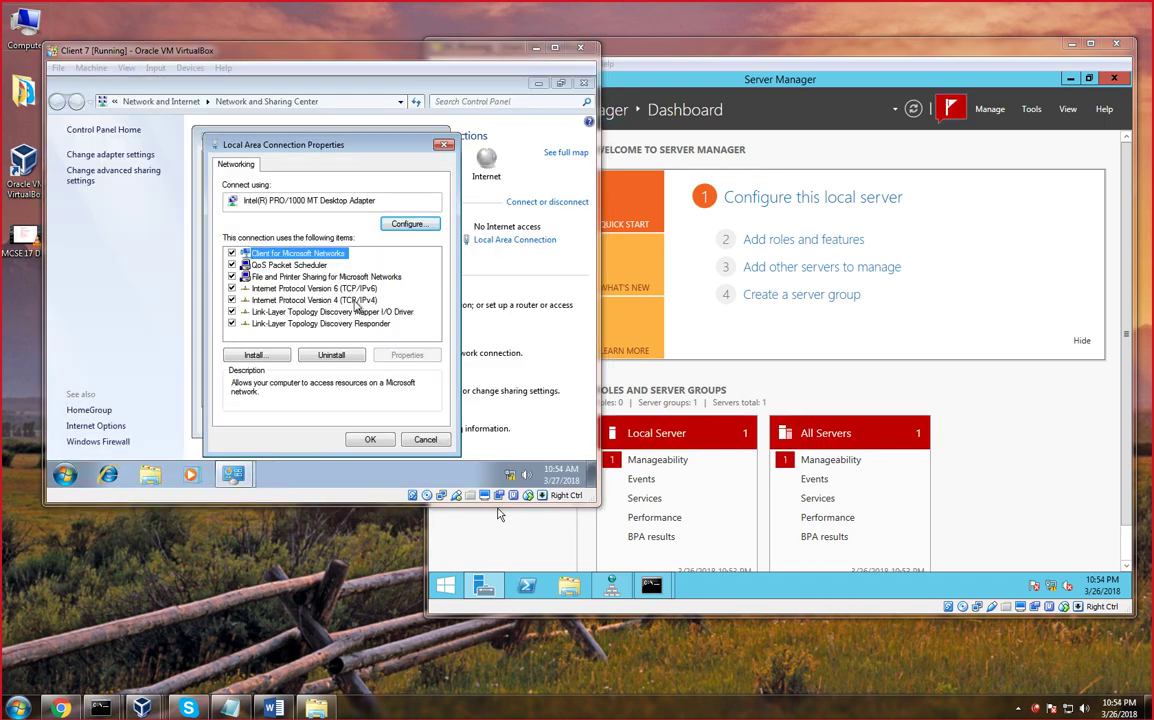
# Check IPv4 shows IP 192.168.1.7 with gateway and DNS 192.168.1.12, close dialogs, maximise the VM
pyautogui.click(355, 302)
pyautogui.doubleClick(355, 302)
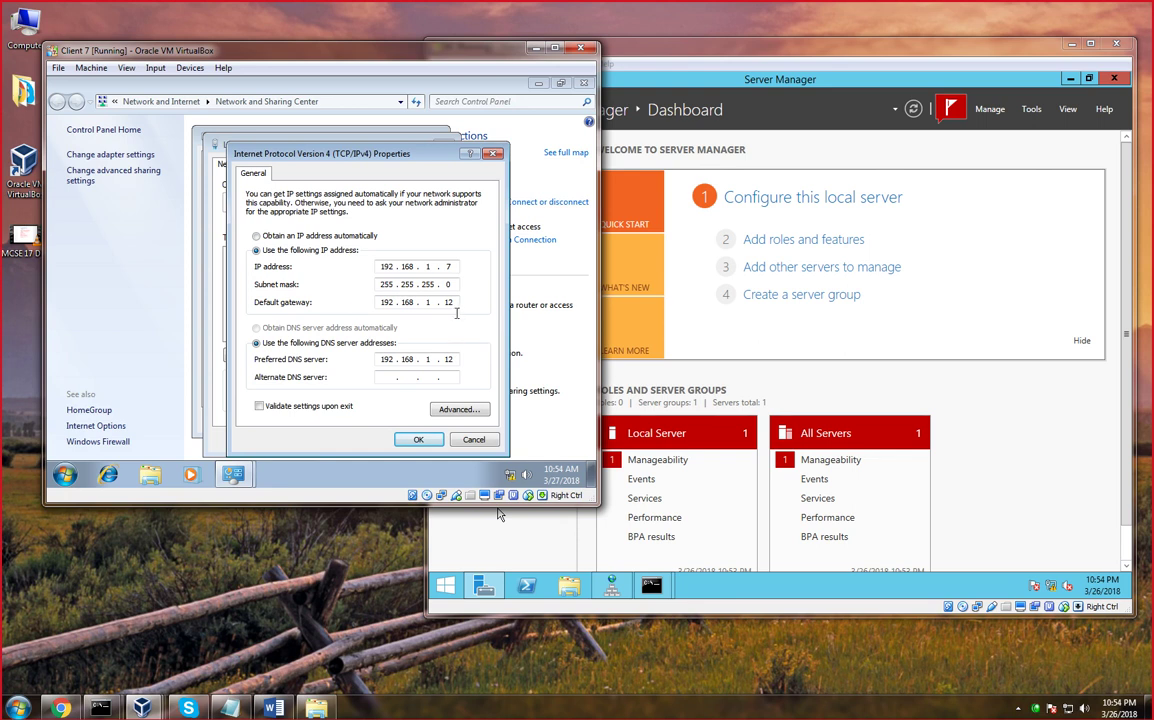
pyautogui.doubleClick(449, 302)
pyautogui.click(422, 444)
pyautogui.click(374, 444)
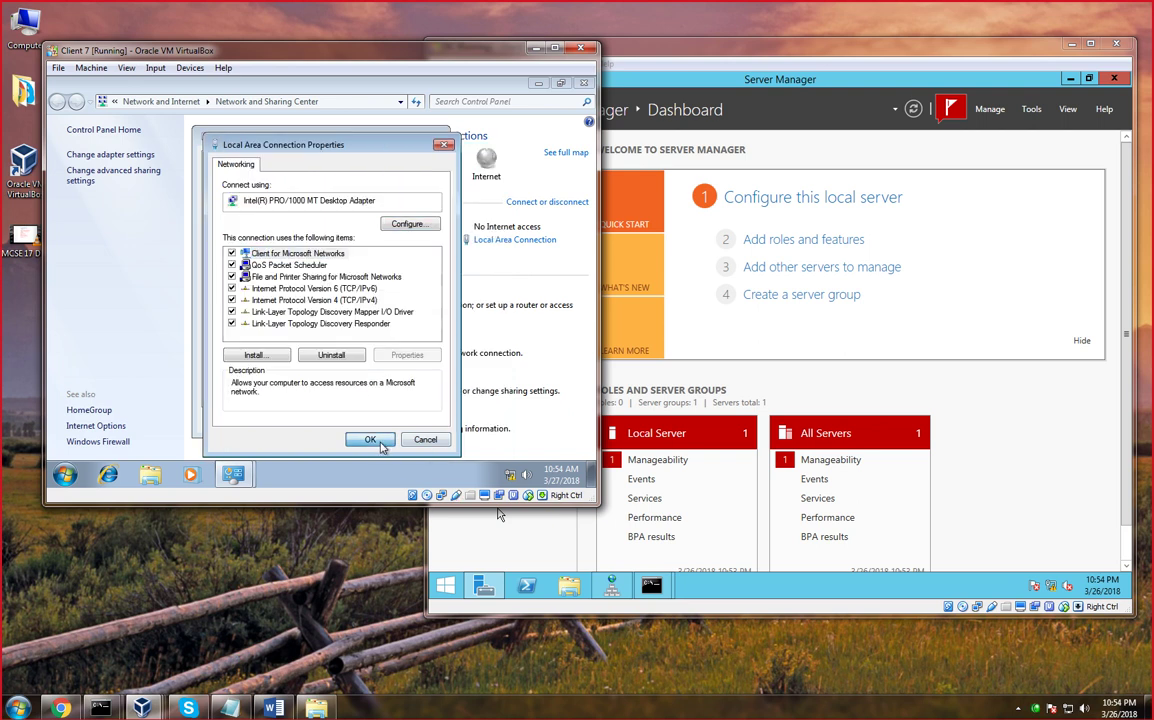
pyautogui.click(372, 442)
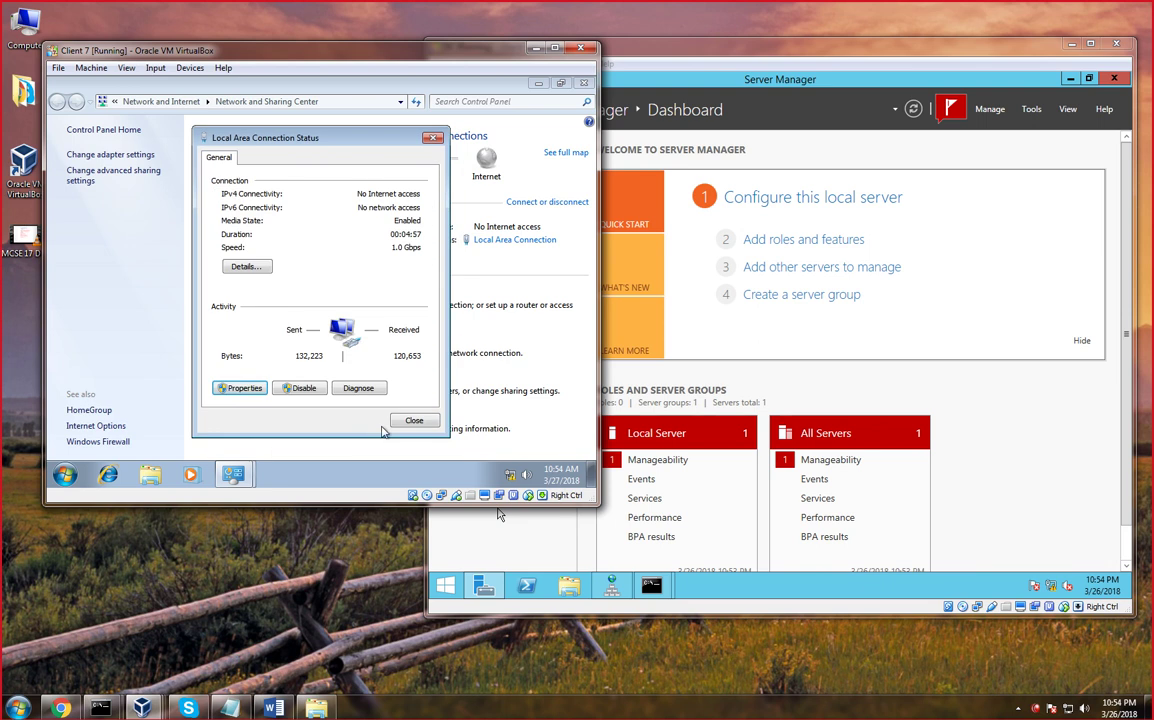
pyautogui.click(440, 93)
pyautogui.click(554, 48)
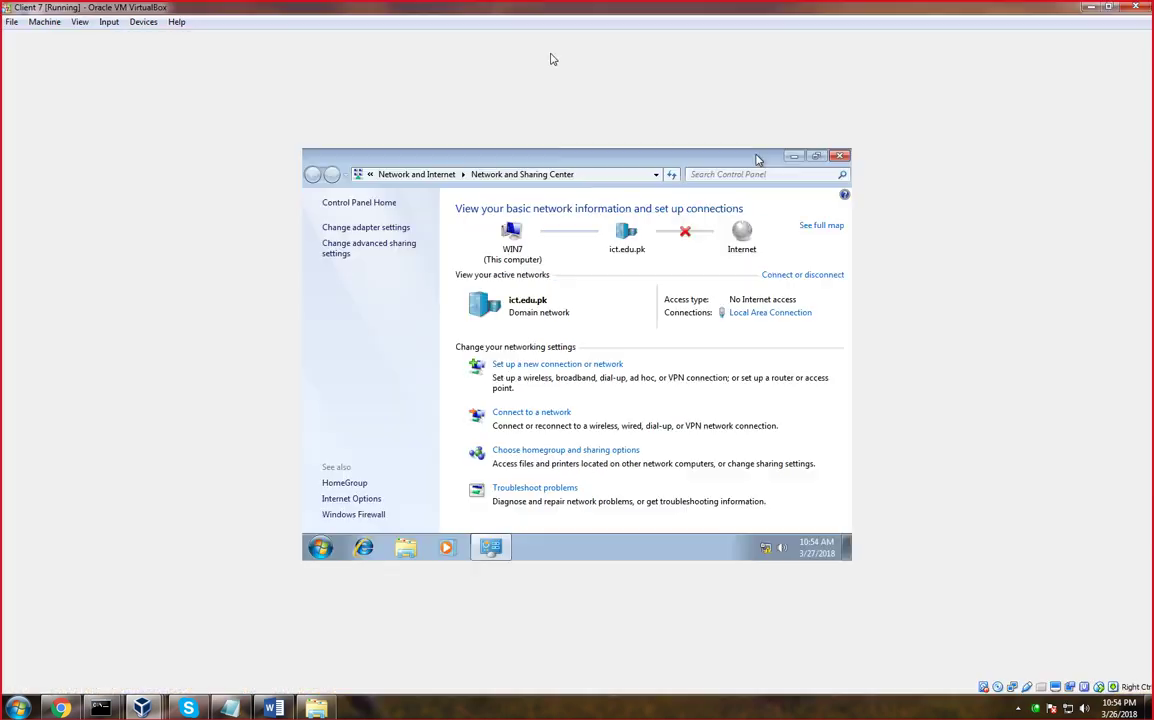
# Open cmd on Client 7 and ping 192.168.1.12, receiving 4 of 4 replies
pyautogui.press('super+r')
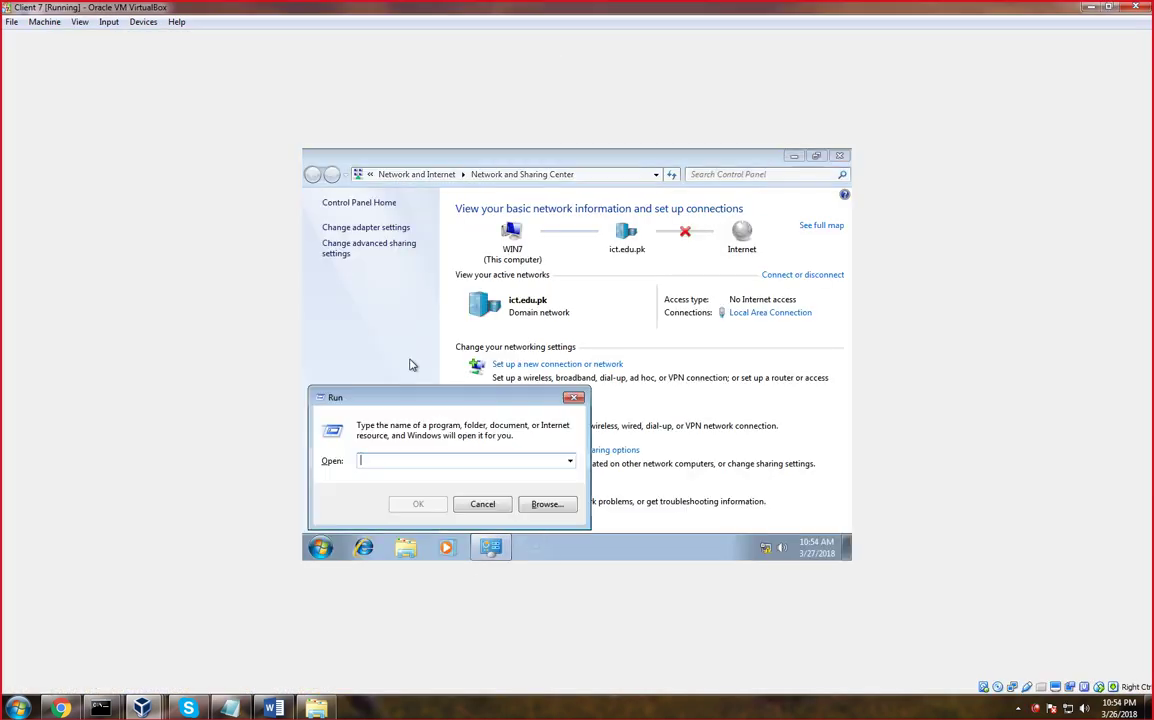
pyautogui.write('cmd')
pyautogui.press('Return')
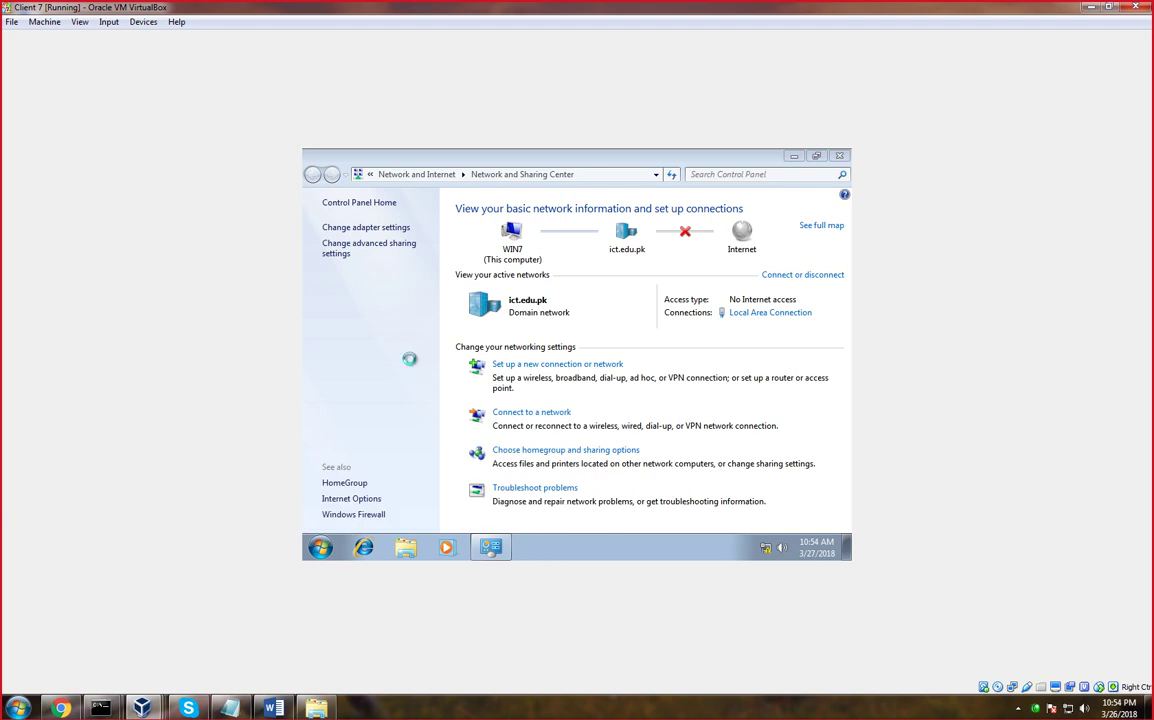
pyautogui.write('ping')
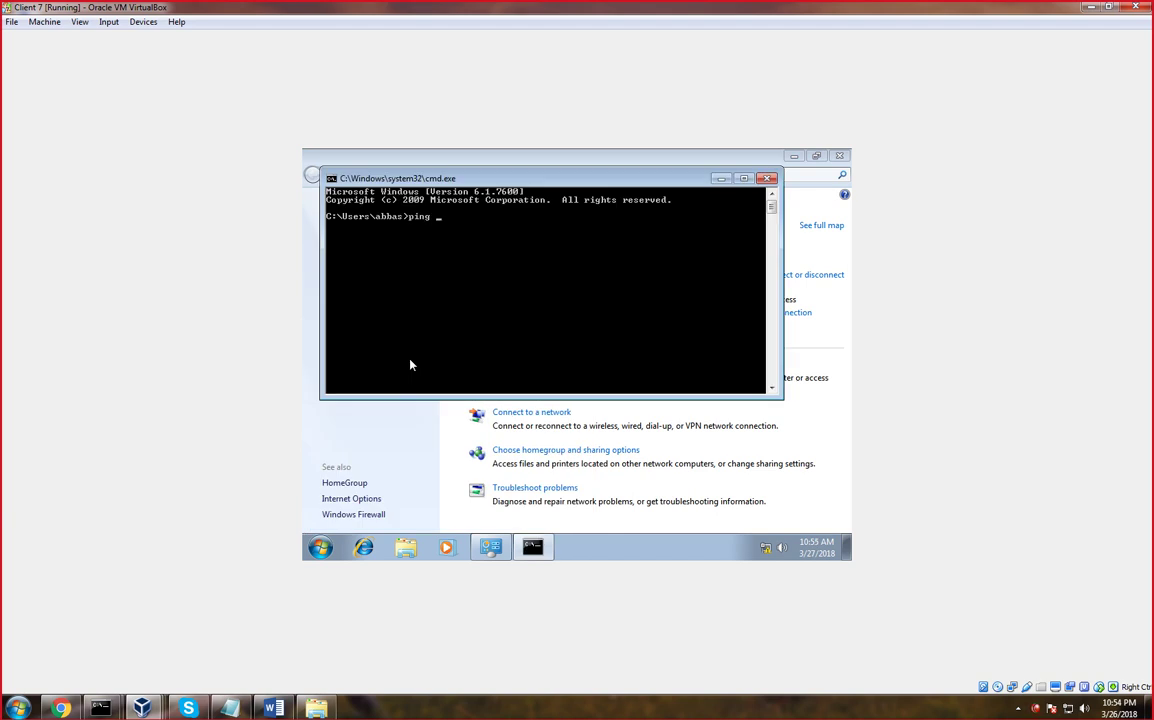
pyautogui.press('BackSpace')
pyautogui.press('BackSpace')
pyautogui.press('BackSpace')
pyautogui.press('BackSpace')
pyautogui.write('ping 192.168.1.12')
pyautogui.press('Return')
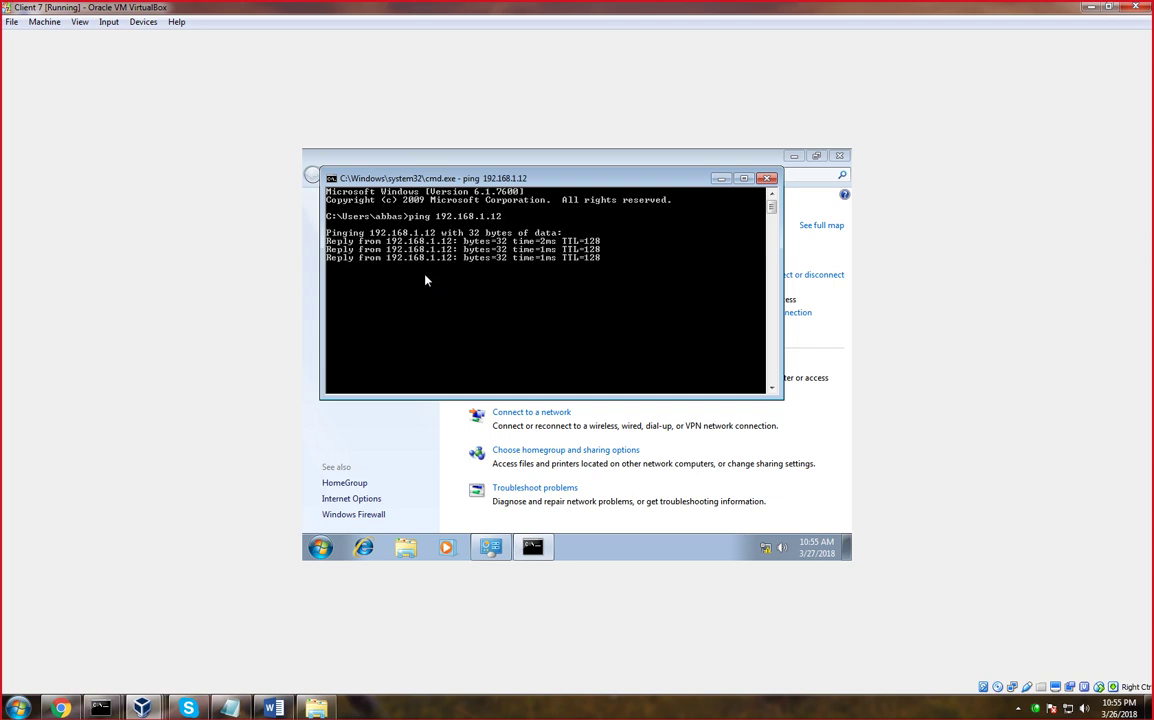
pyautogui.write('c')
pyautogui.press('BackSpace')
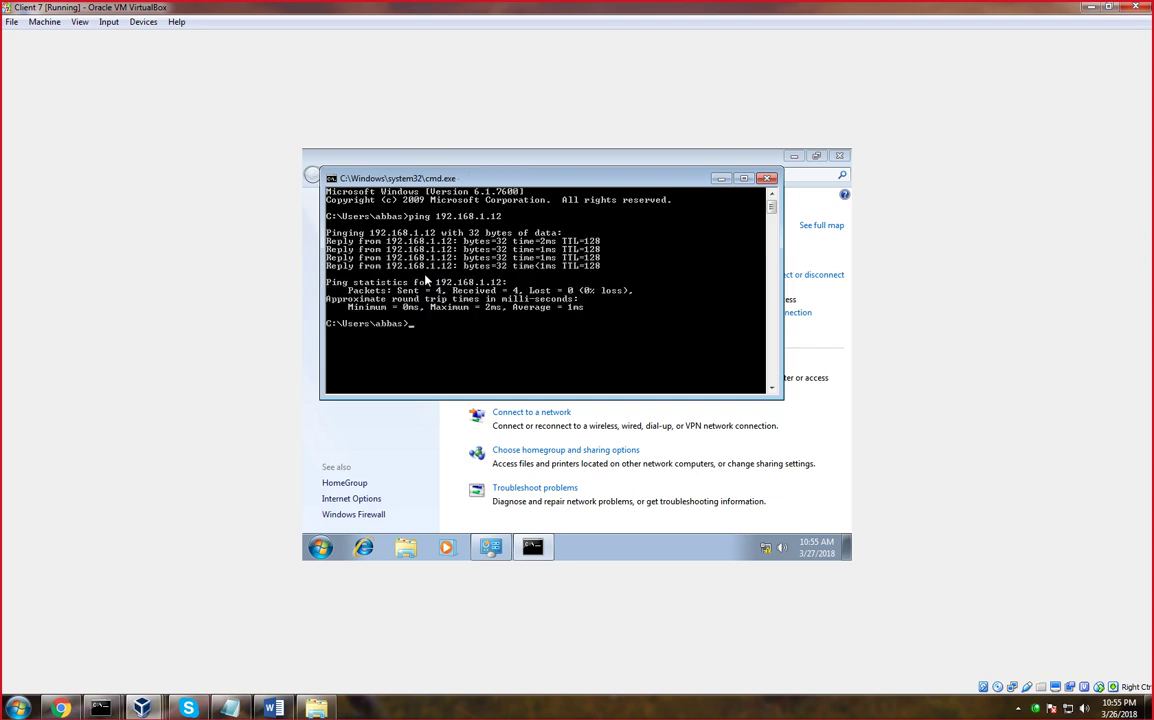
# In nslookup with q=a, resolve dc, win10 and winxp to 192.168.1.12, .10 and .16
pyautogui.write('nsl')
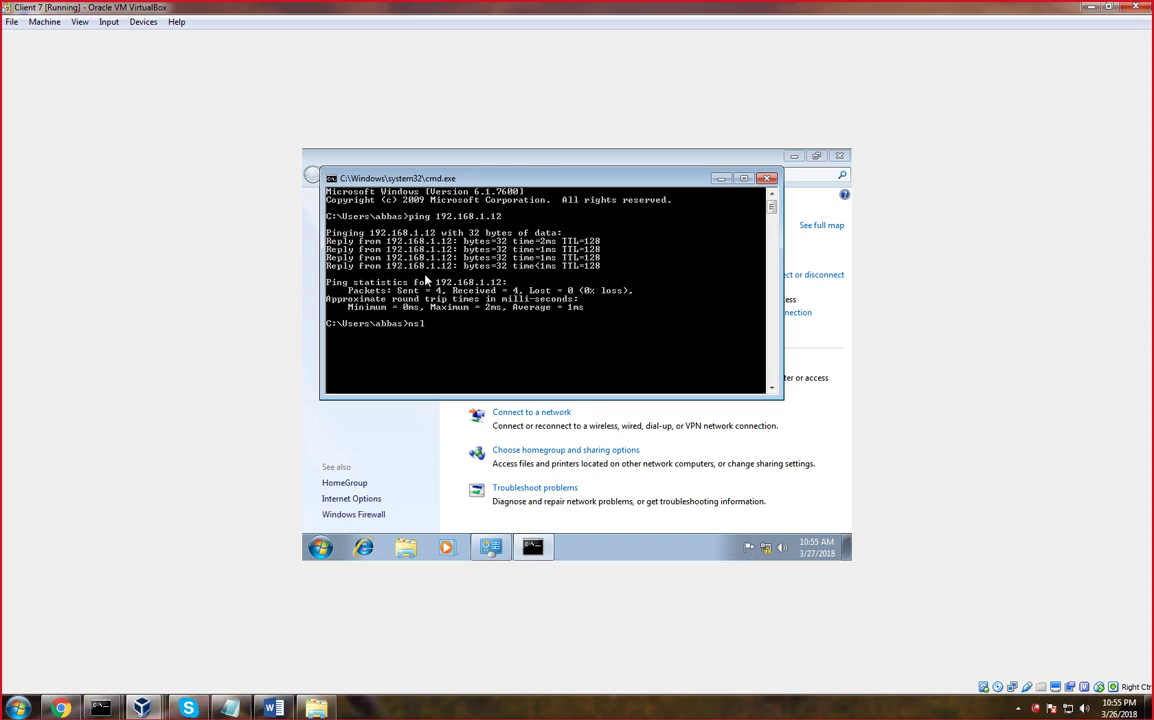
pyautogui.write('ookup')
pyautogui.press('Return')
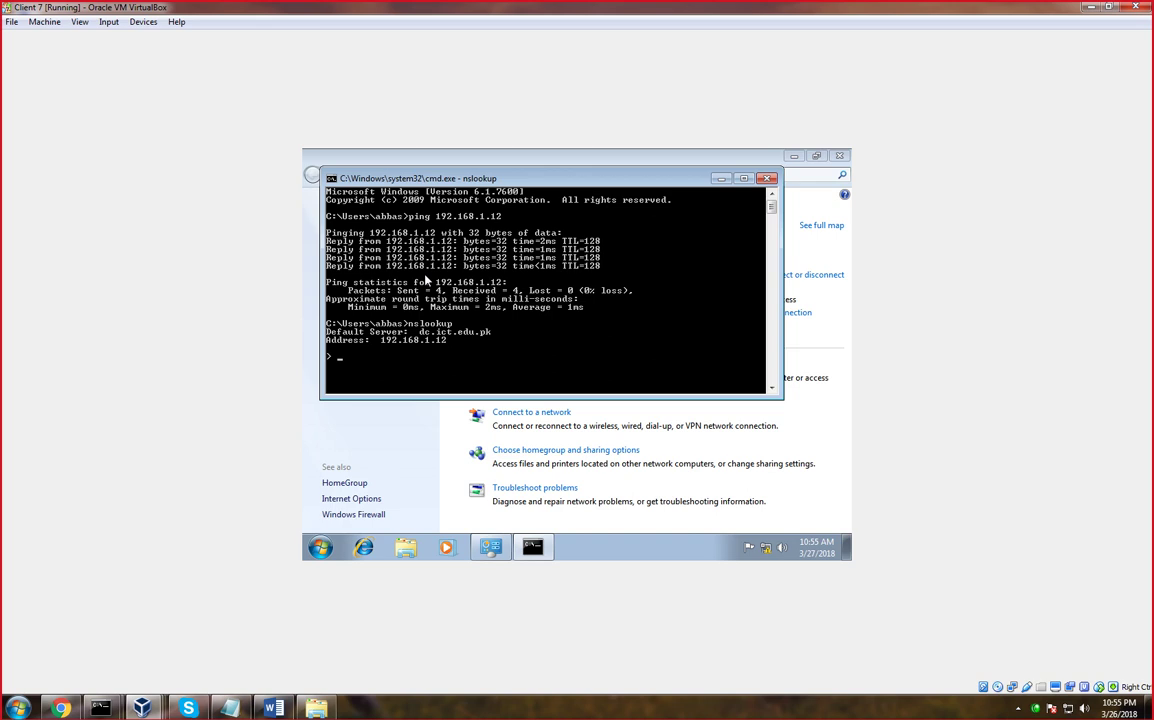
pyautogui.write('t q=a')
pyautogui.write('dc')
pyautogui.press('Return')
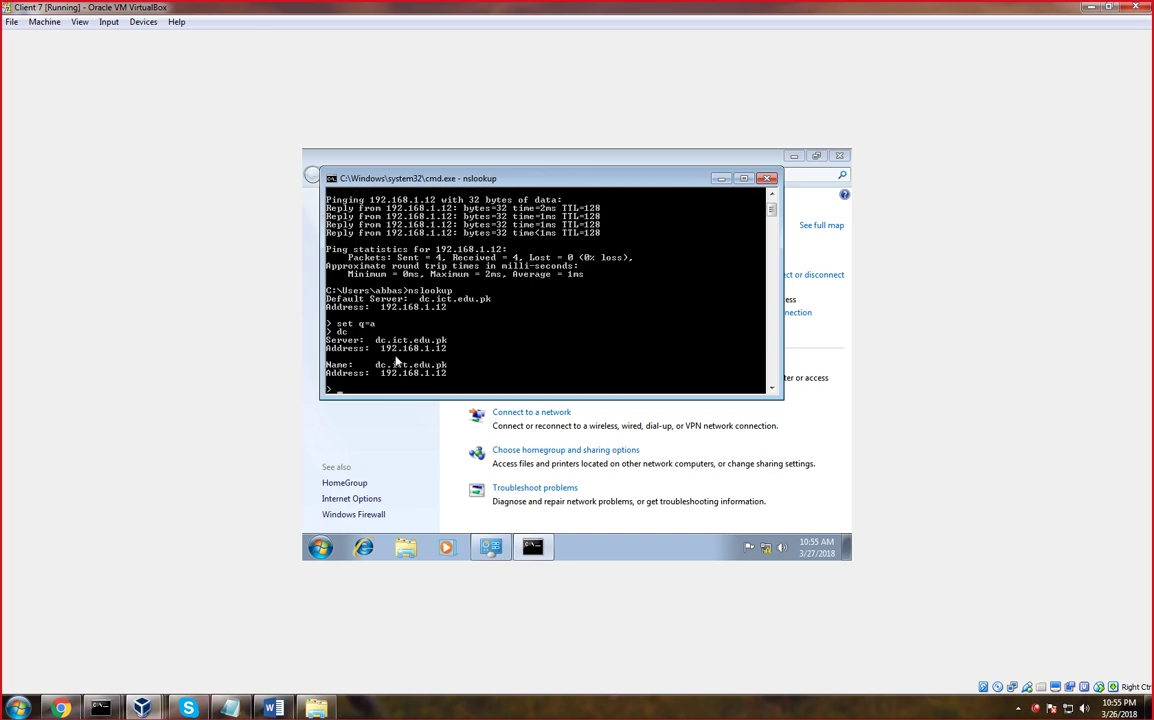
pyautogui.write('win10')
pyautogui.press('Return')
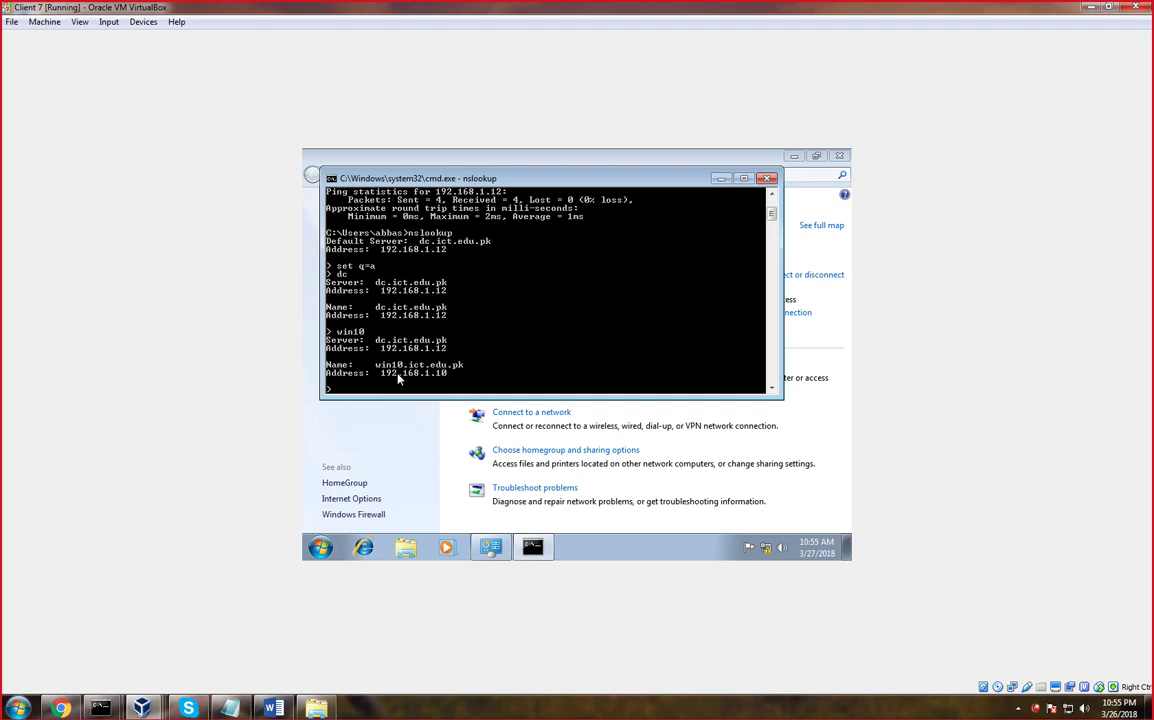
pyautogui.write('winxp')
pyautogui.press('Return')
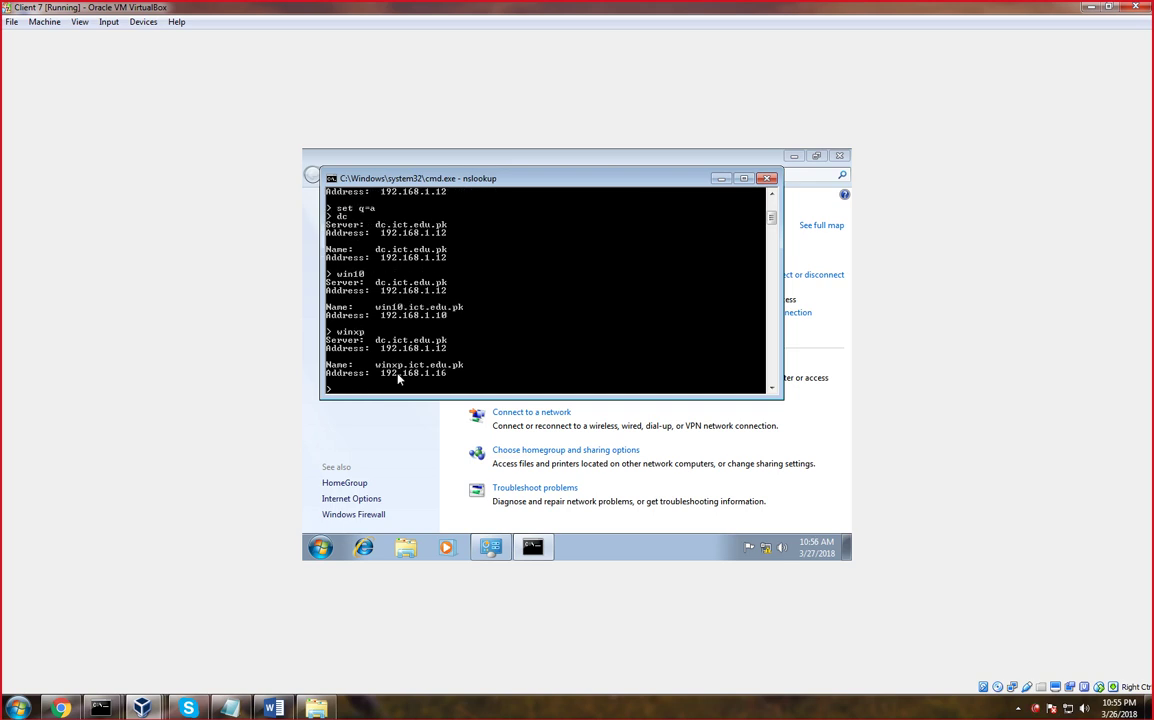
# Exit nslookup and enter set q=ptr at the shell prompt
pyautogui.press('Return')
pyautogui.write('e')
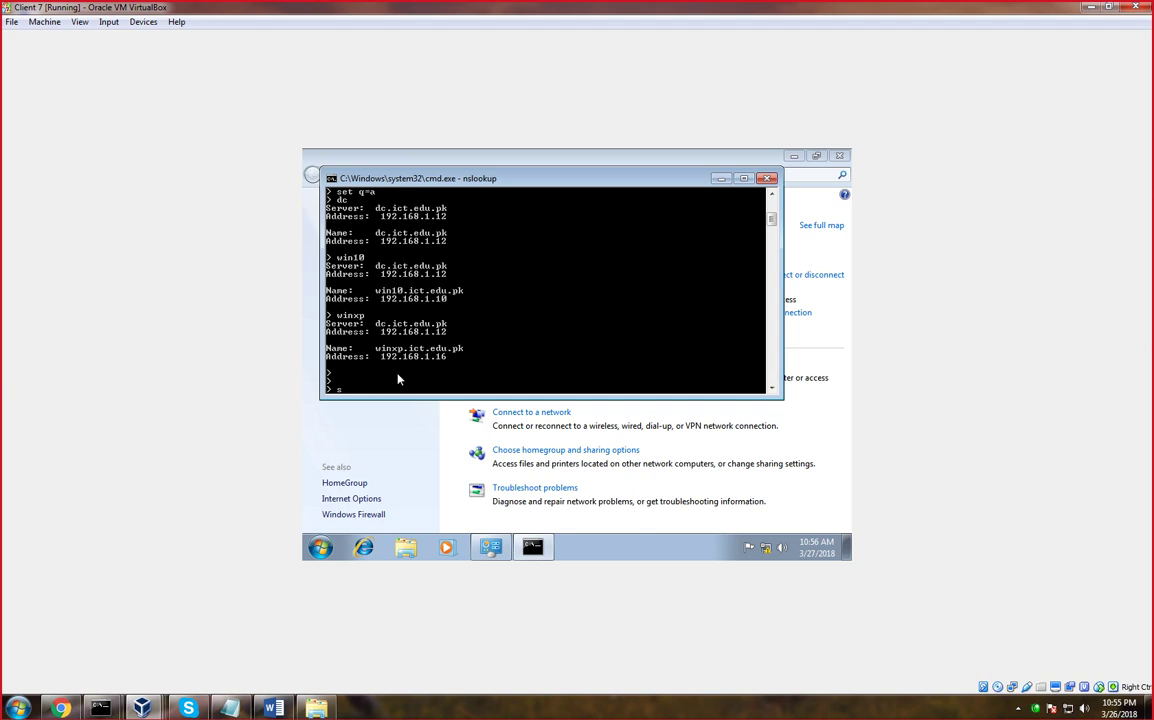
pyautogui.write('xit')
pyautogui.press('Return')
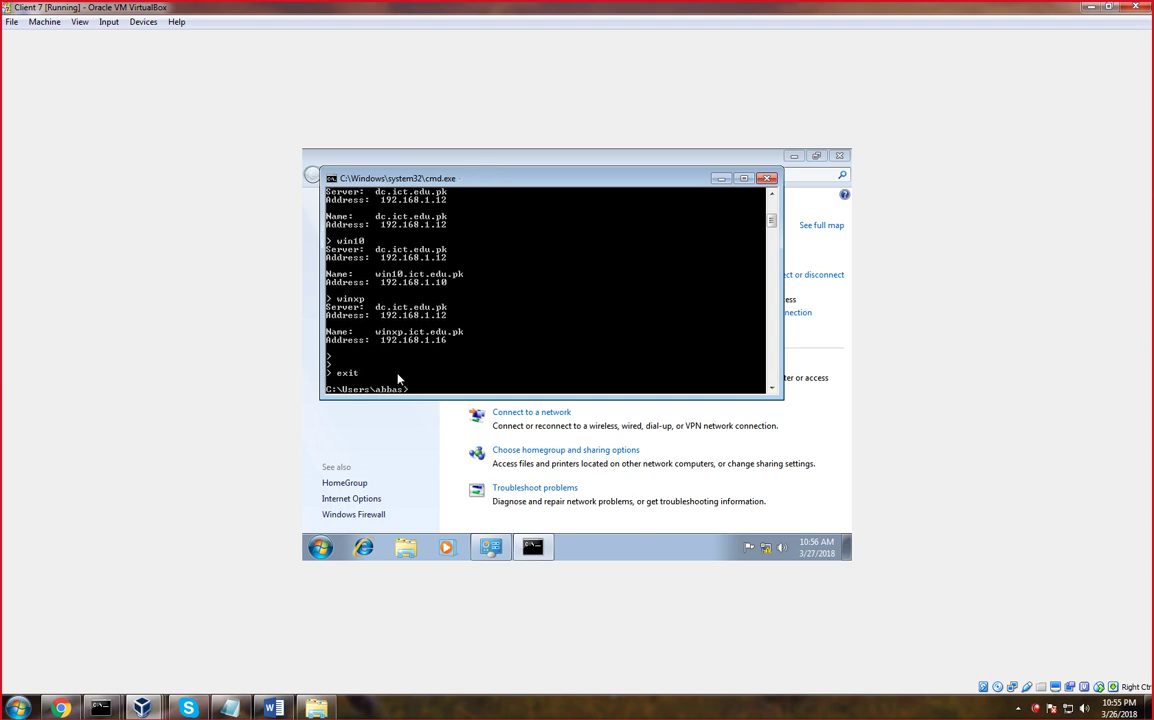
pyautogui.press('Return')
pyautogui.write('set q')
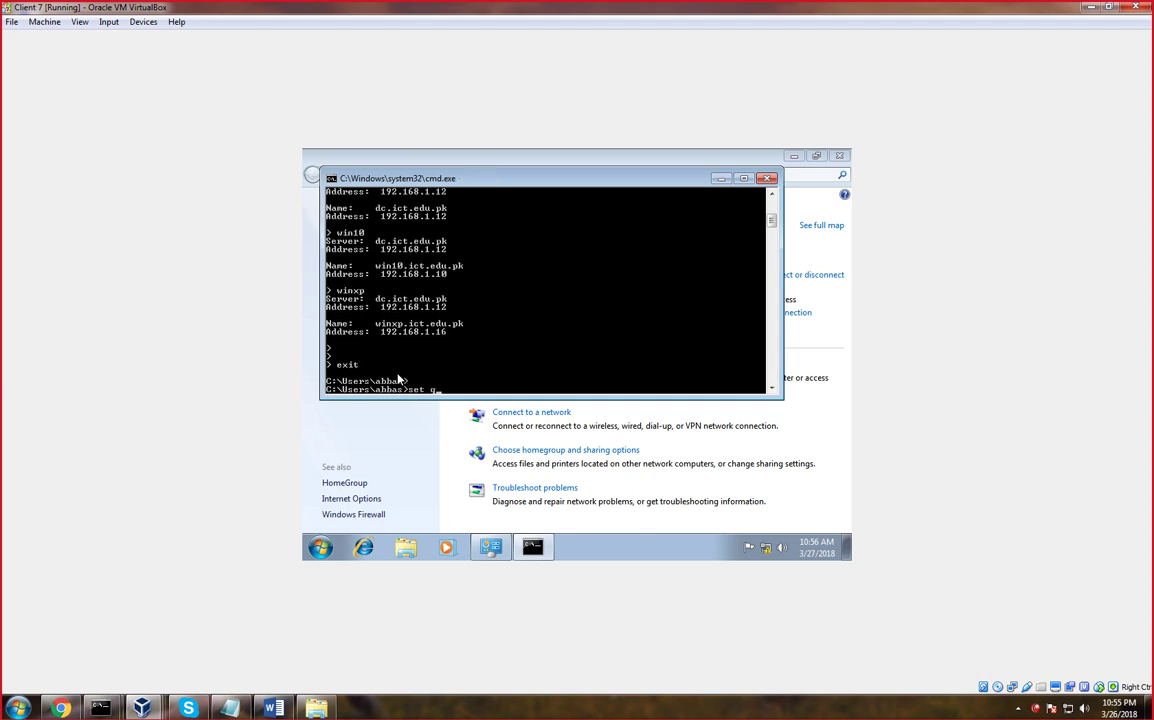
pyautogui.write('=ptr')
pyautogui.press('Return')
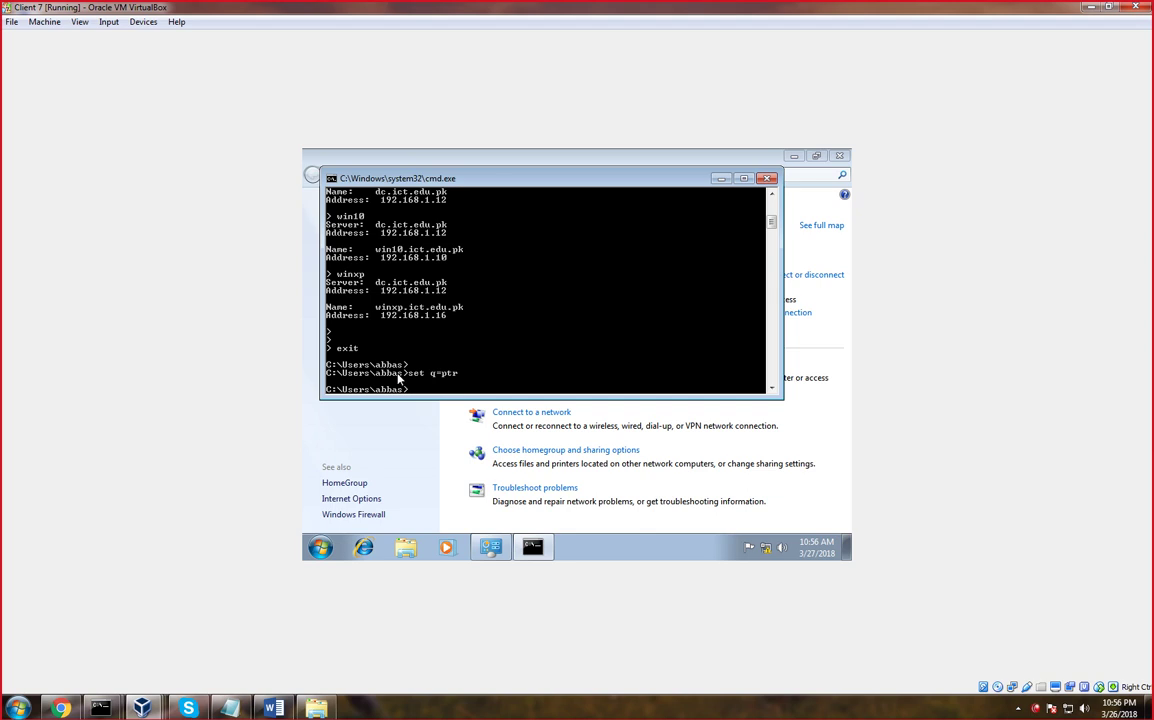
# Move to C:\ with cd.. and cd\, clear the console, and enter set q = ptr again
pyautogui.write('cd..')
pyautogui.press('Return')
pyautogui.write('cd\\')
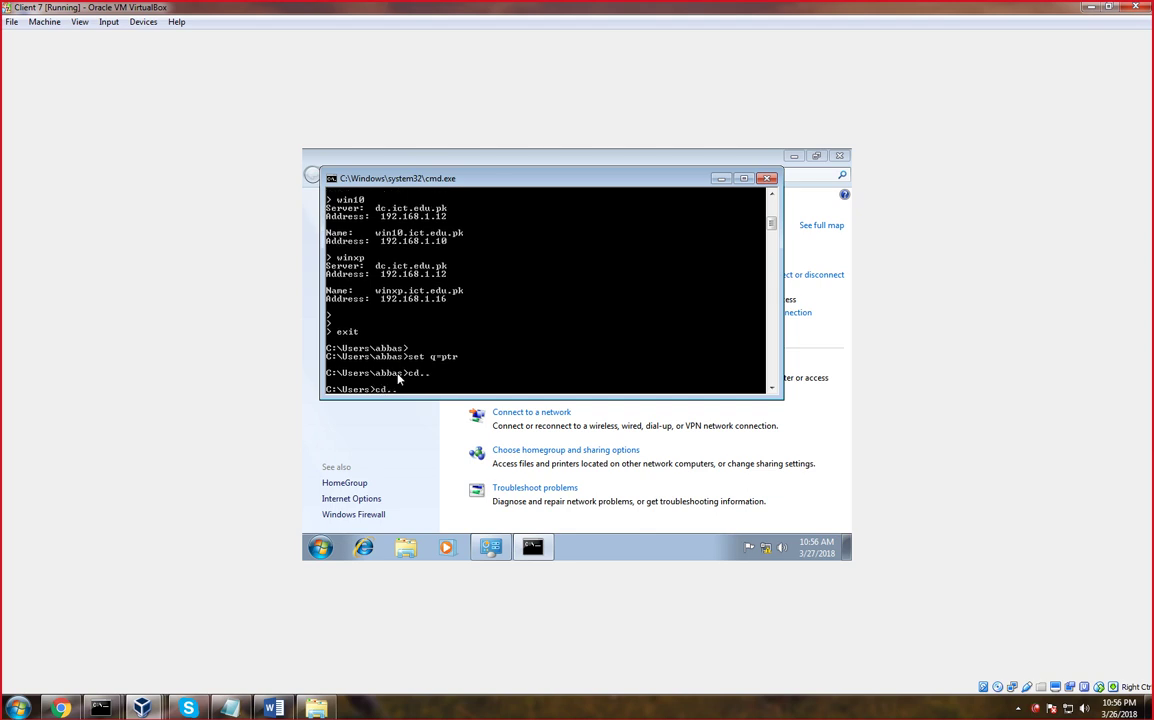
pyautogui.press('Return')
pyautogui.write('cls')
pyautogui.press('Return')
pyautogui.write('set ')
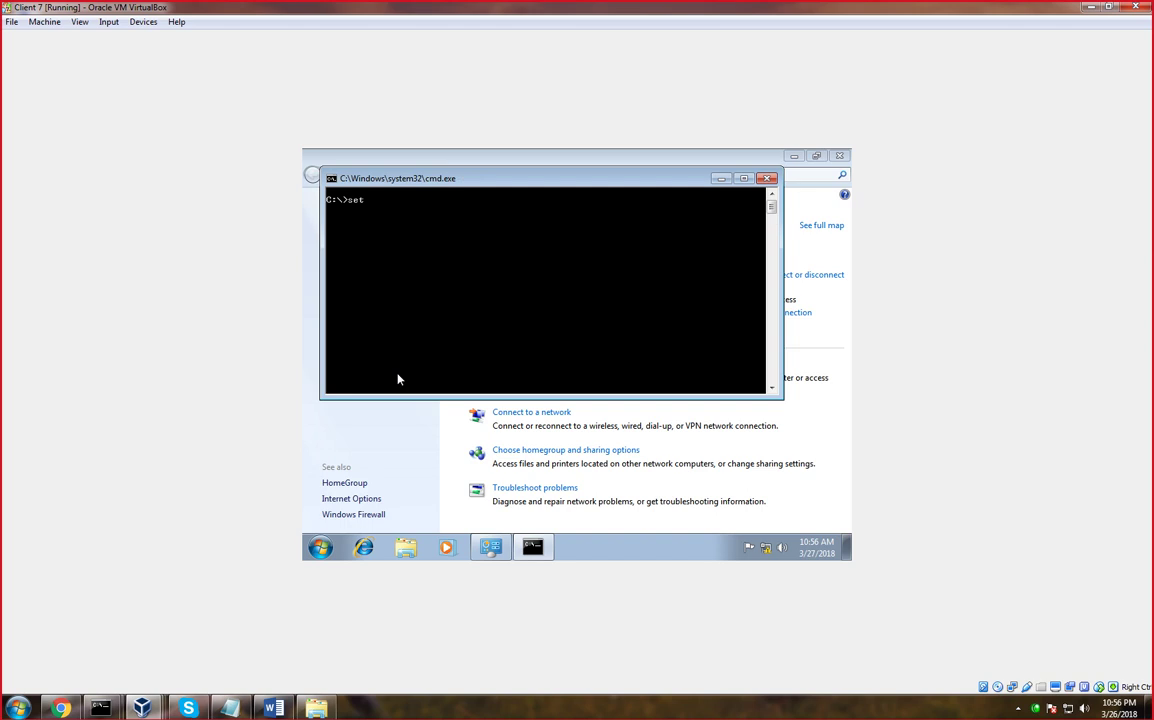
pyautogui.write('q = ptr')
pyautogui.press('Return')
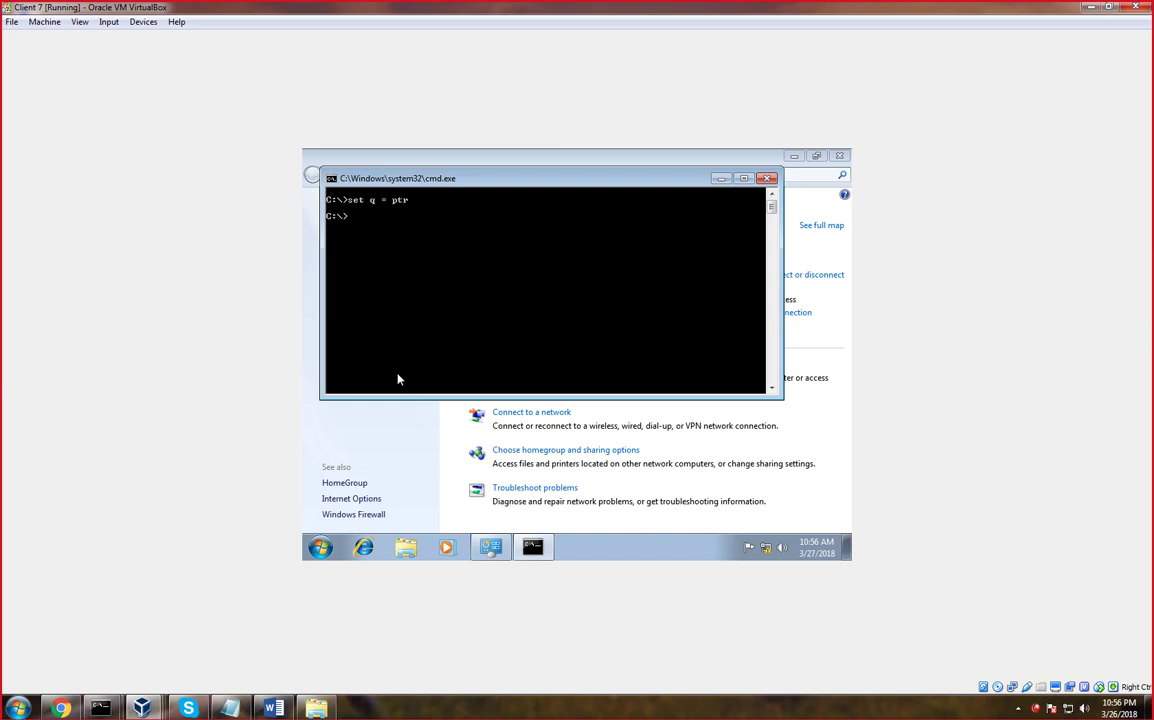